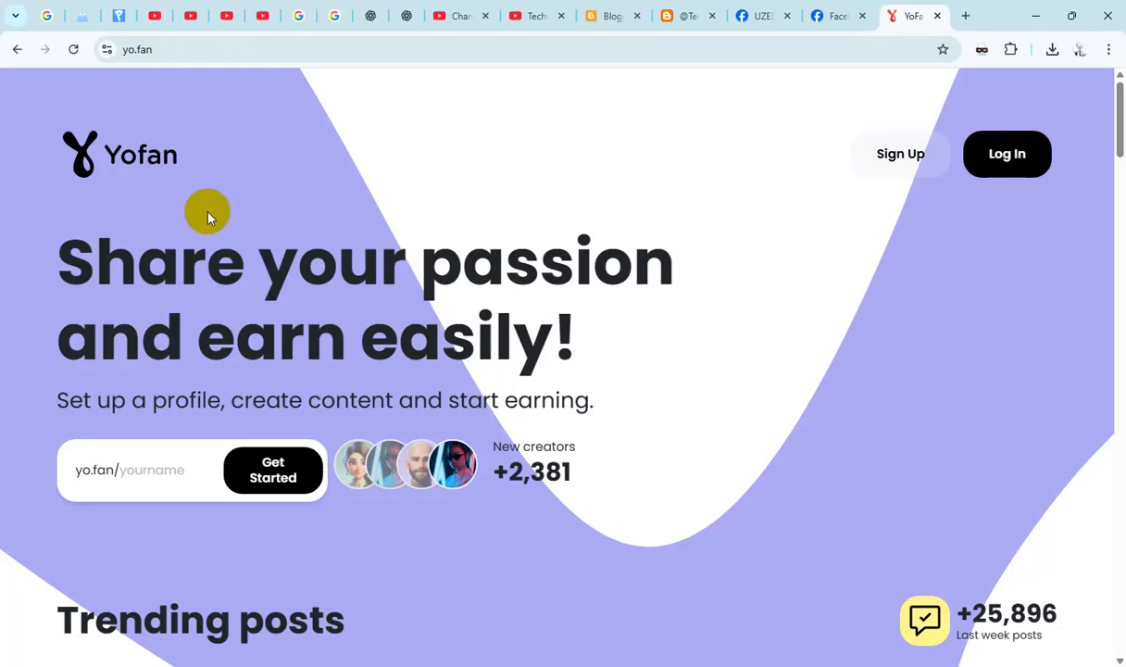
- Look through the YoFan home page from the trending posts down to the earnings calculator
scroll(222, 241, "down", 2)
scroll(320, 312, "up", 2)
scroll(426, 331, "down", 2)
scroll(454, 331, "down", 6)
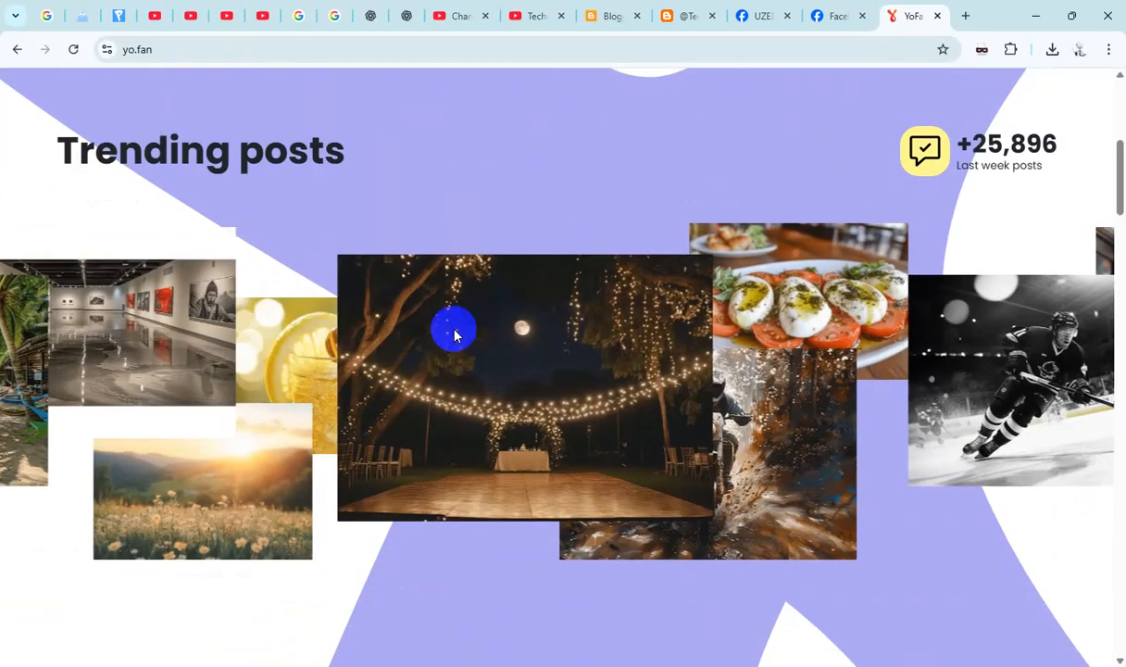
scroll(454, 332, "down", 10)
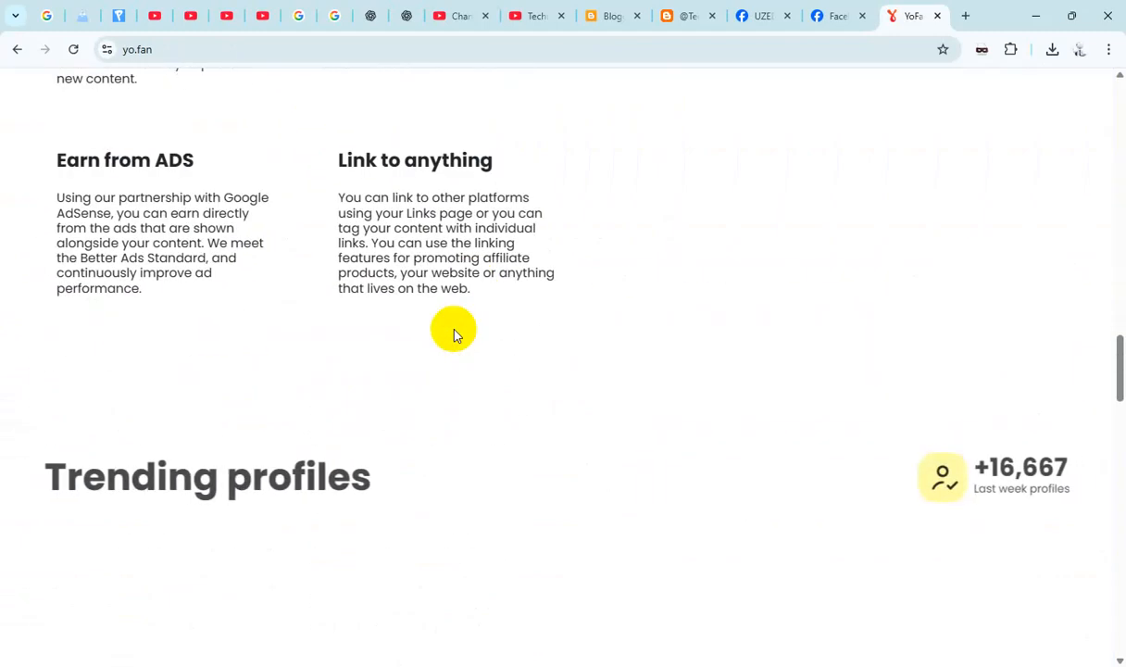
scroll(454, 332, "down", 8)
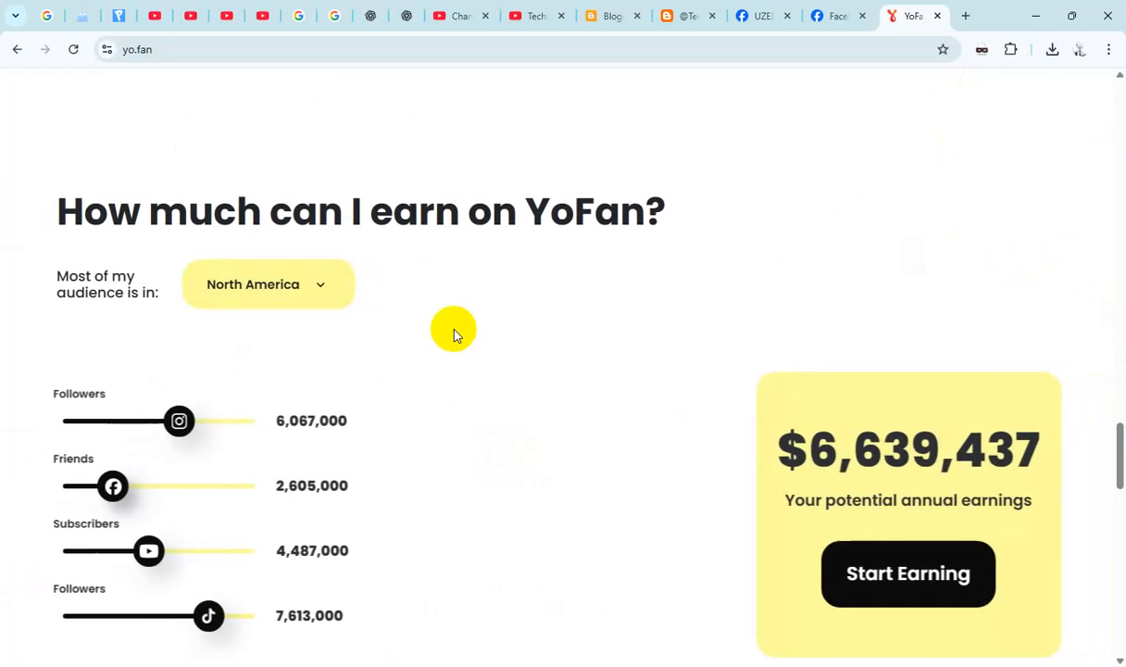
scroll(453, 332, "down", 2)
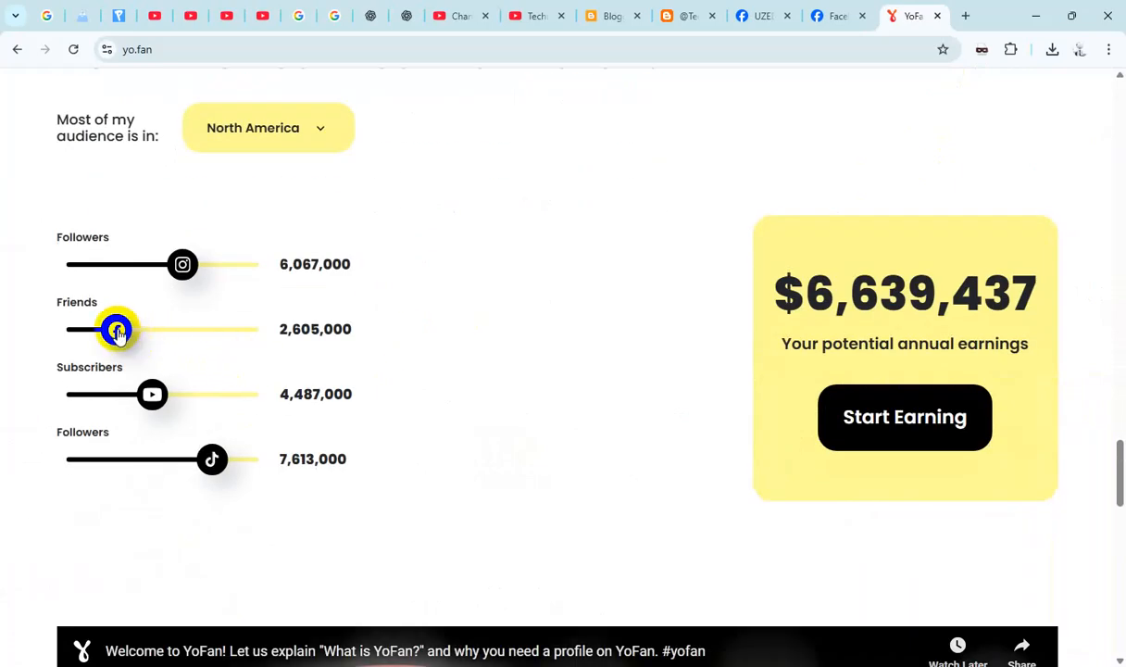
- Set the Facebook, Instagram, YouTube and TikTok audience sizes in the earnings calculator to 10,000,000 each
left_click_drag(116, 329, 256, 330)
left_click(187, 260)
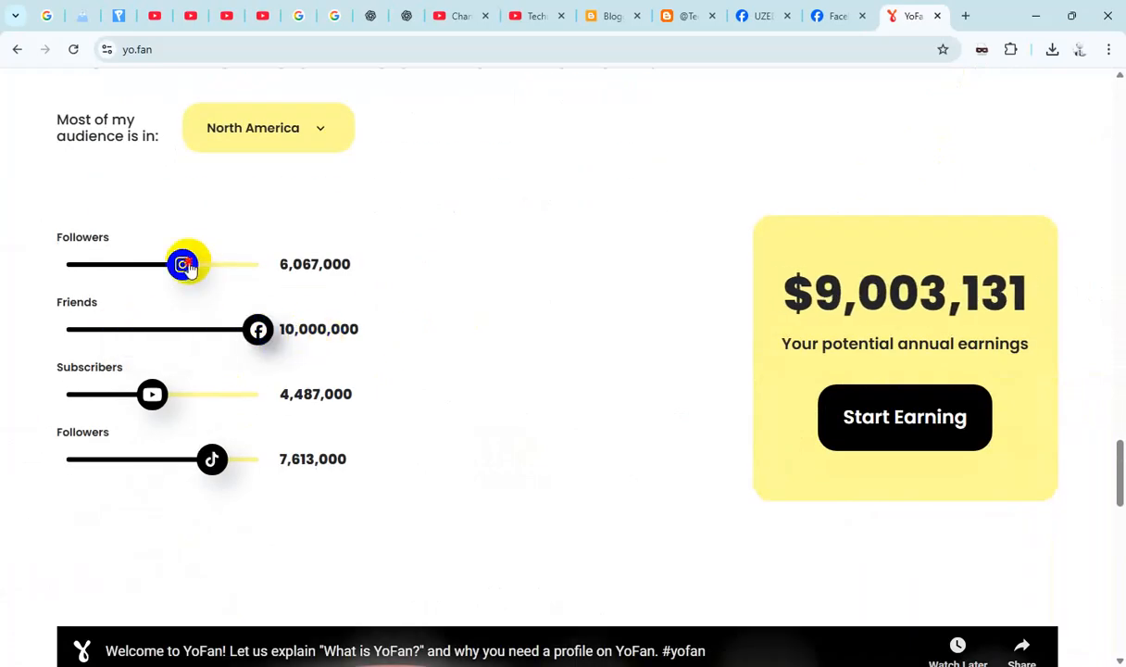
left_click_drag(187, 265, 355, 292)
left_click_drag(153, 392, 342, 400)
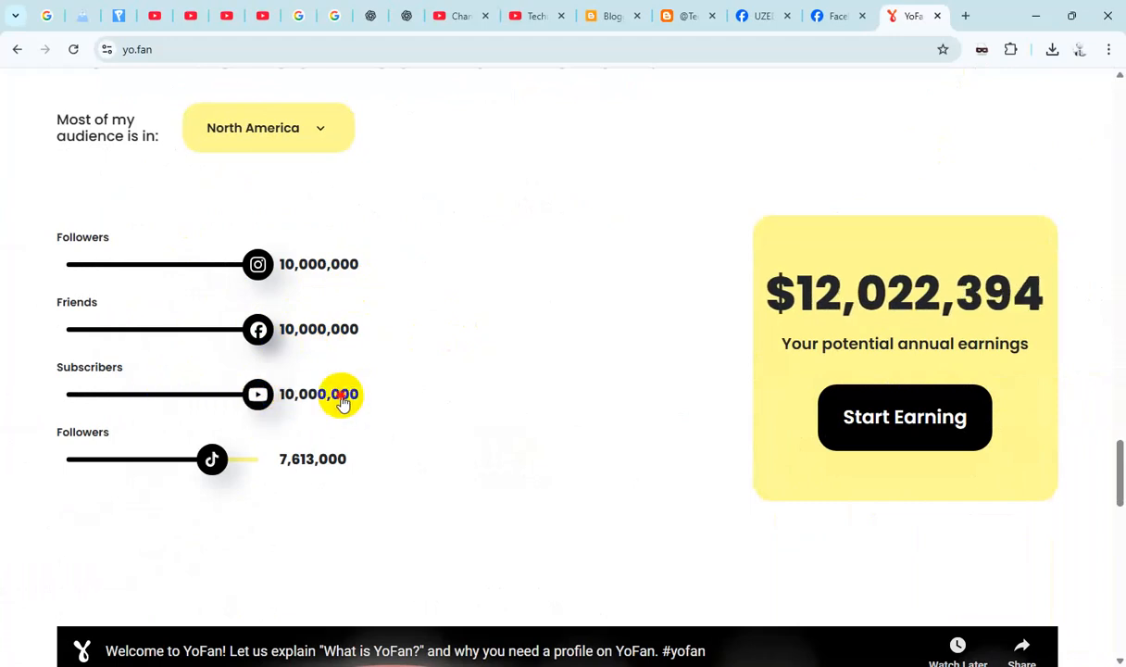
left_click_drag(211, 458, 302, 457)
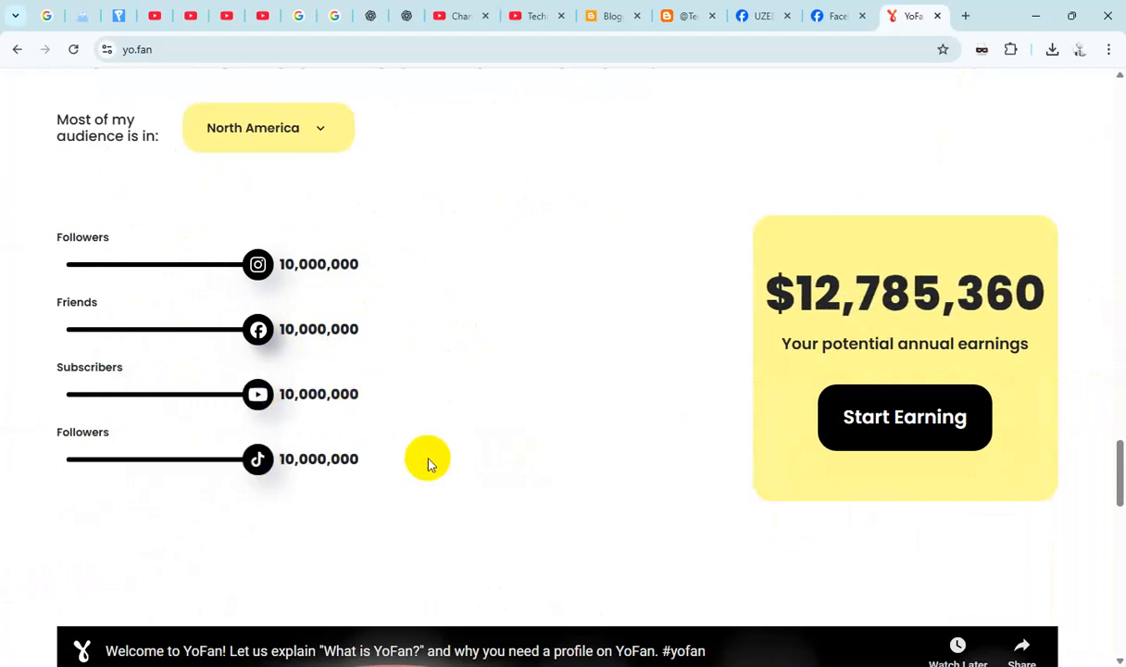
- Start earning from the potential annual earnings card to open the YoFan sign-up form
left_click(871, 456)
scroll(887, 377, "down", 3)
scroll(880, 387, "down", 3)
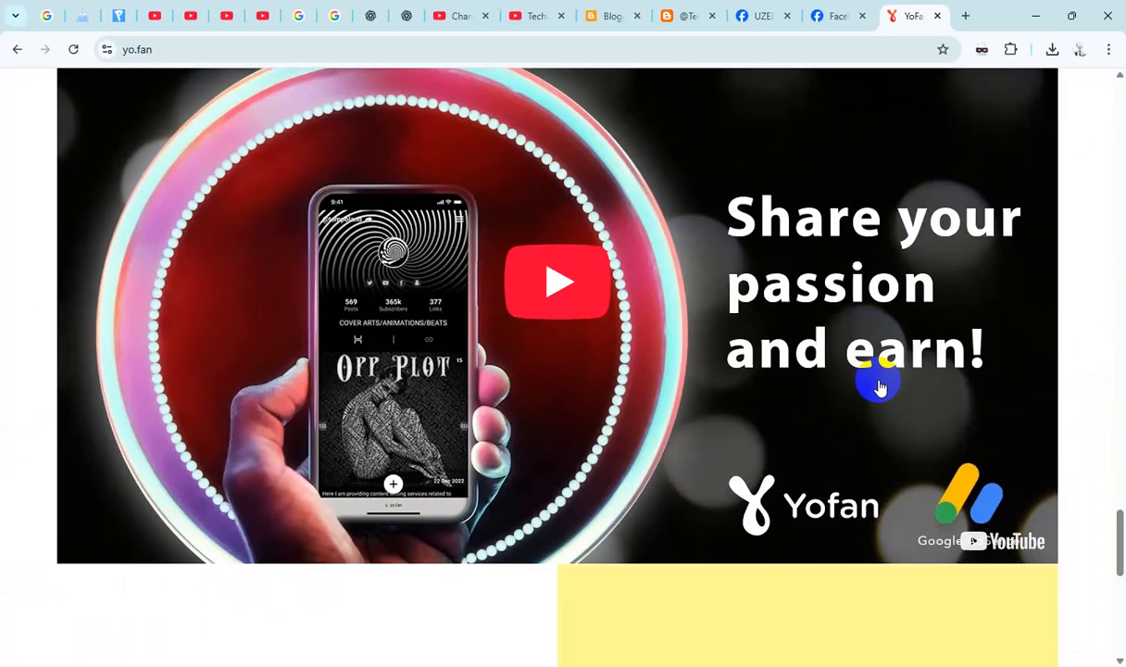
scroll(880, 386, "up", 5)
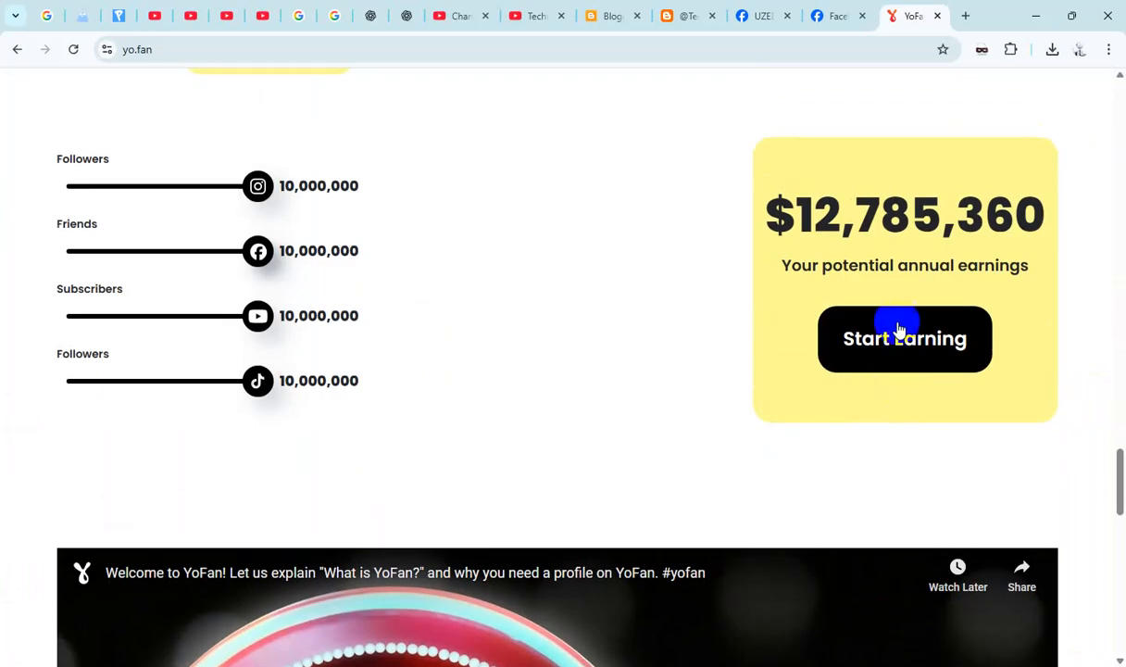
left_click(887, 341)
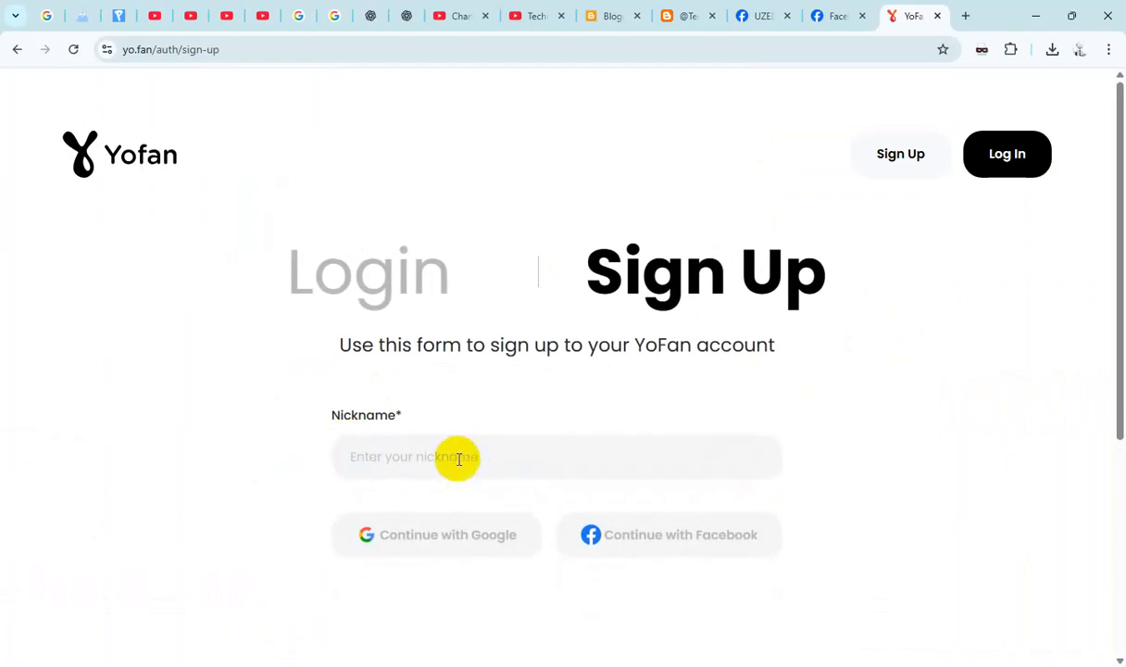
- Check the handles of the UZED Smart Technical Facebook page and group and the Technicals Tube YouTube channel
left_click(829, 21)
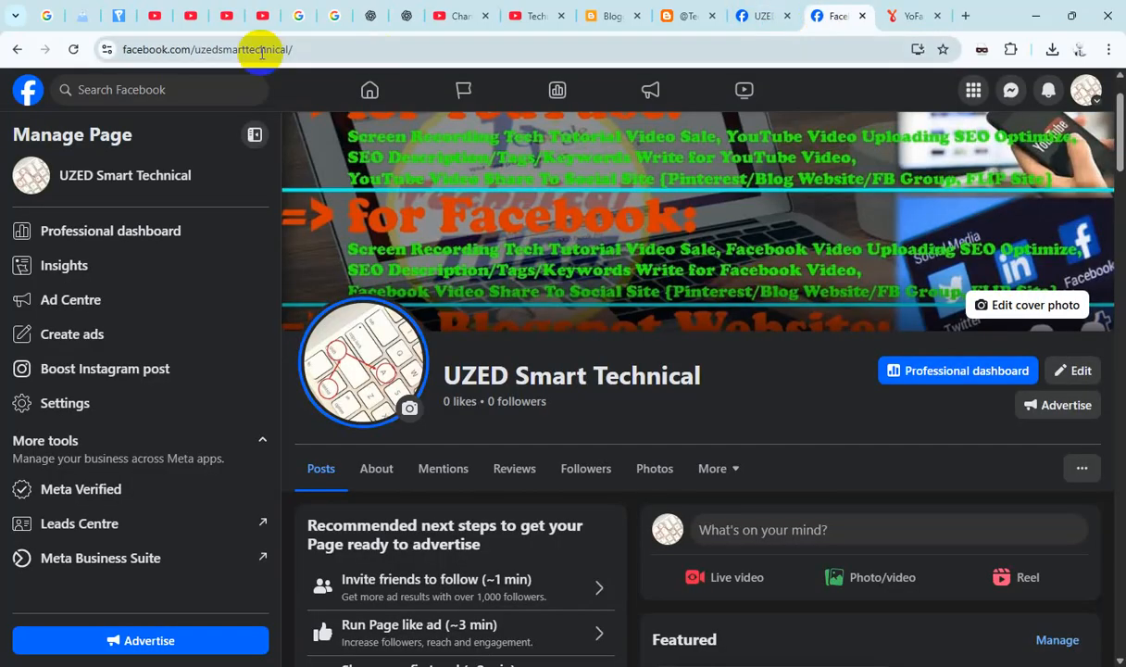
left_click(749, 14)
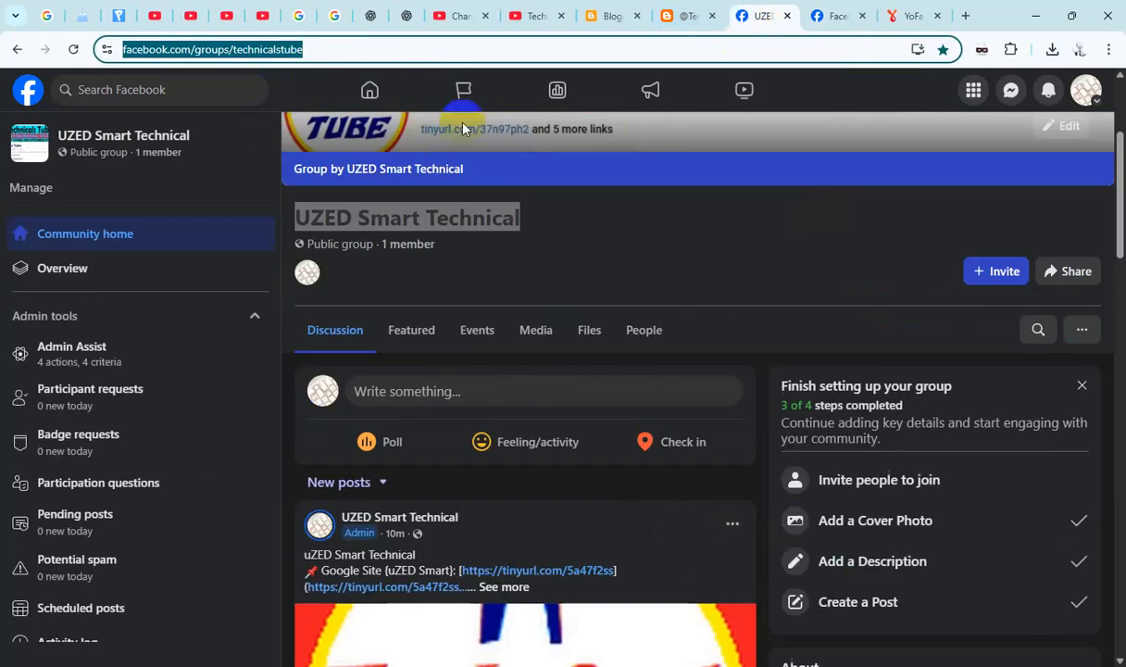
left_click(819, 15)
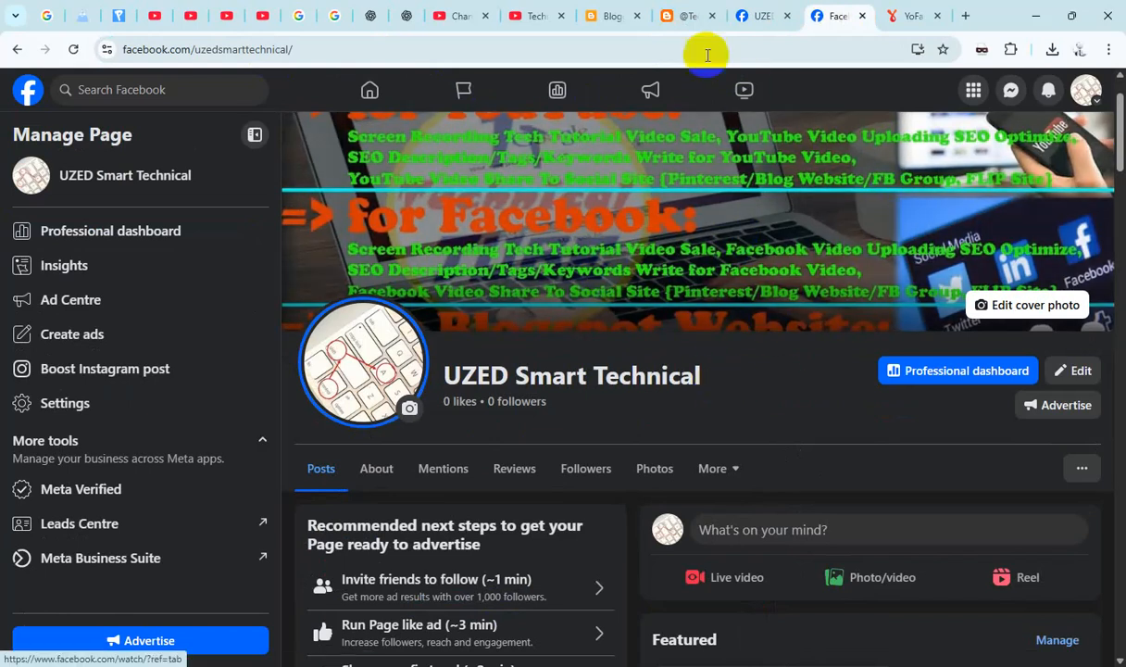
left_click(532, 16)
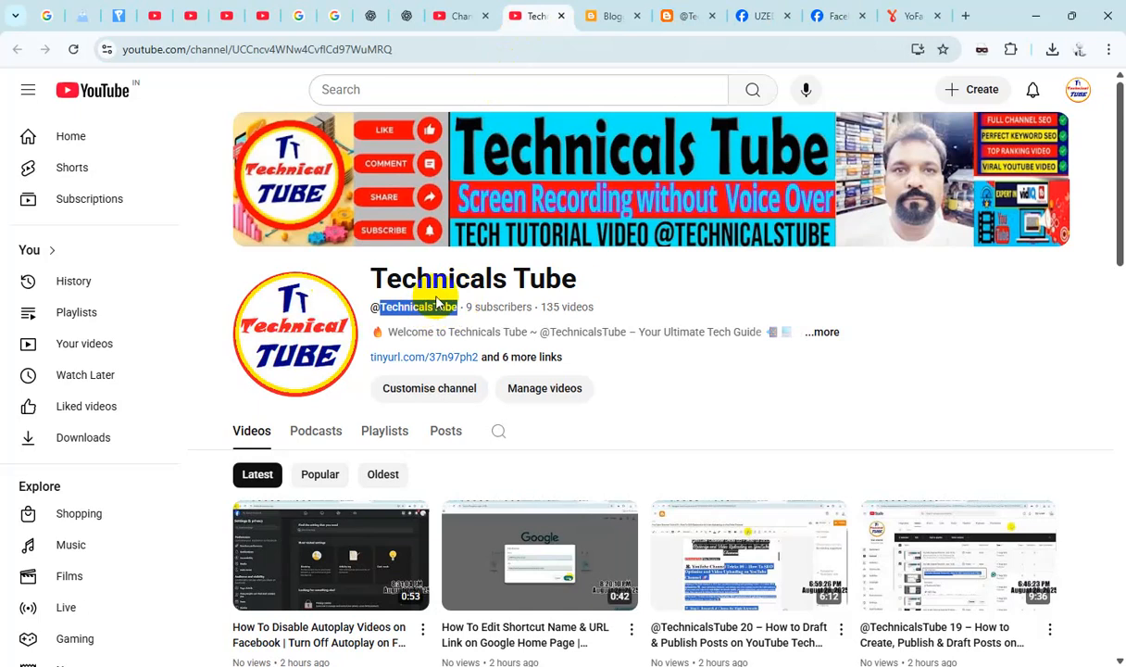
- Return to the YoFan sign-up form, enter technicalstube as the nickname and sign up with Google
left_click(910, 16)
left_click(412, 457)
type("technicalstube")
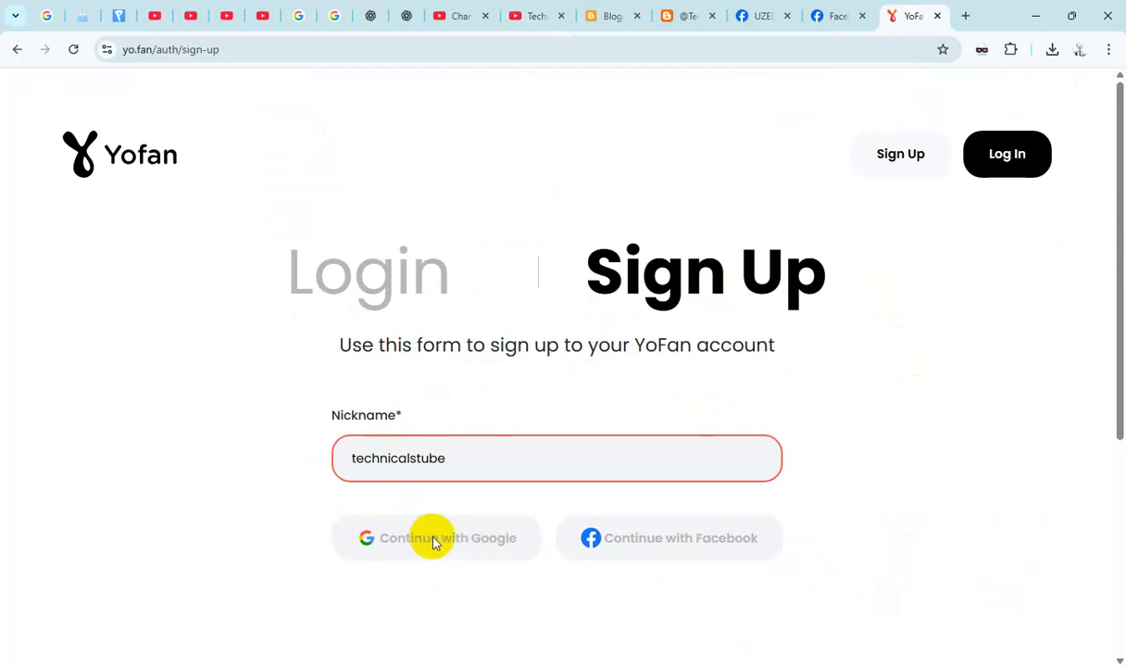
scroll(500, 511, "down", 1)
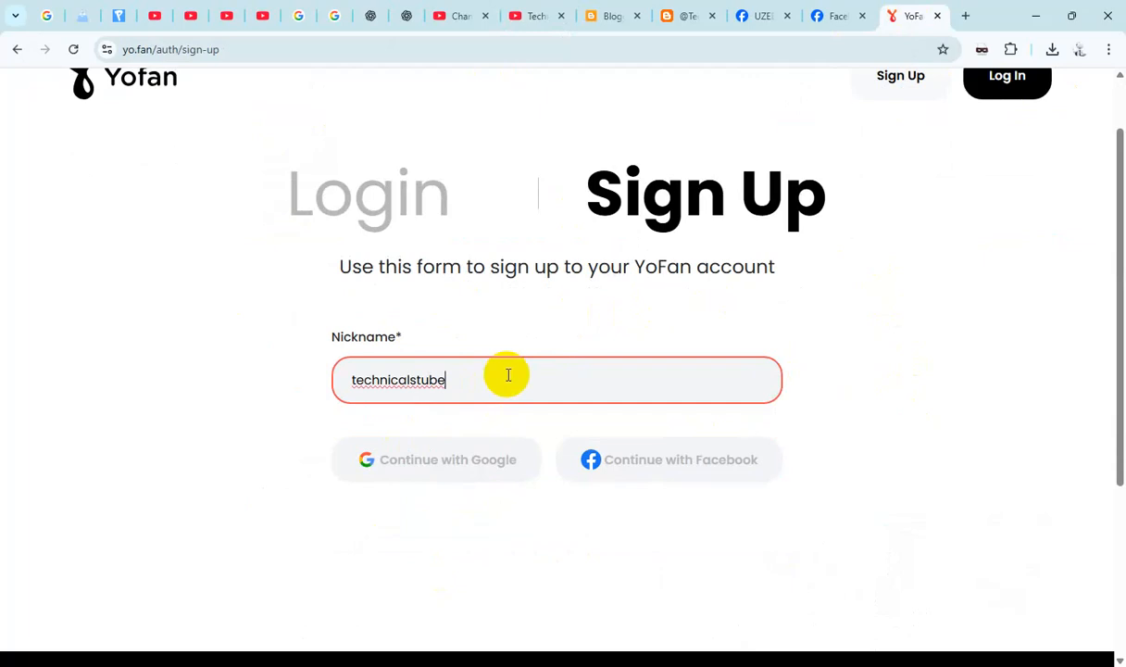
type("f")
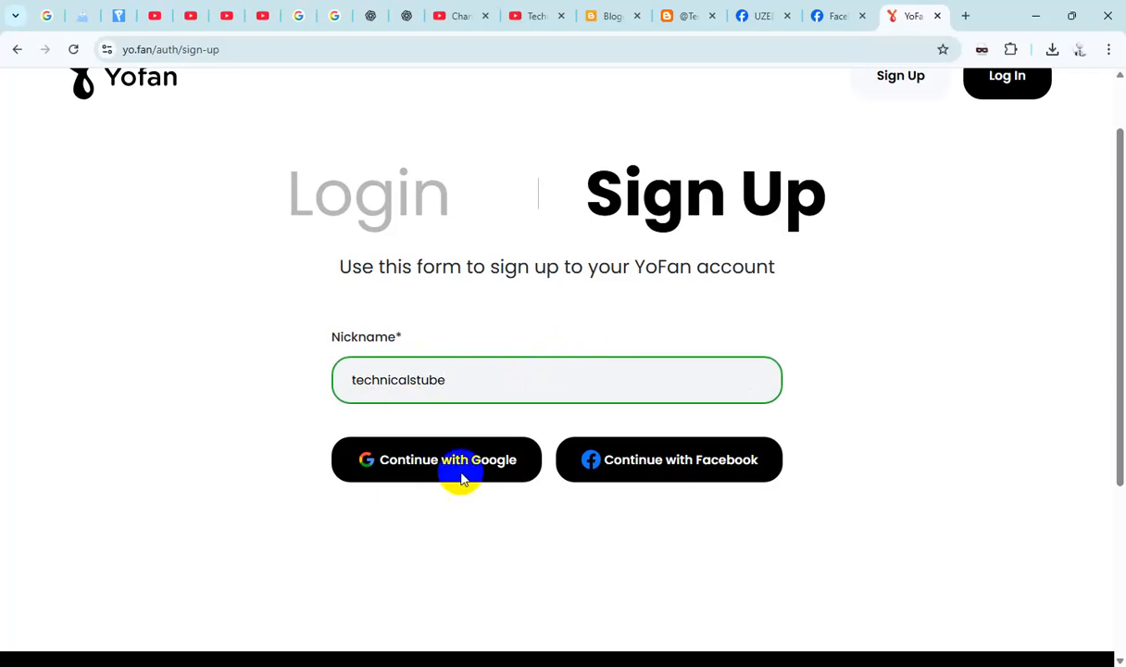
left_click(438, 462)
- Set the profile category to Tutorials & How-tos
scroll(706, 407, "down", 3)
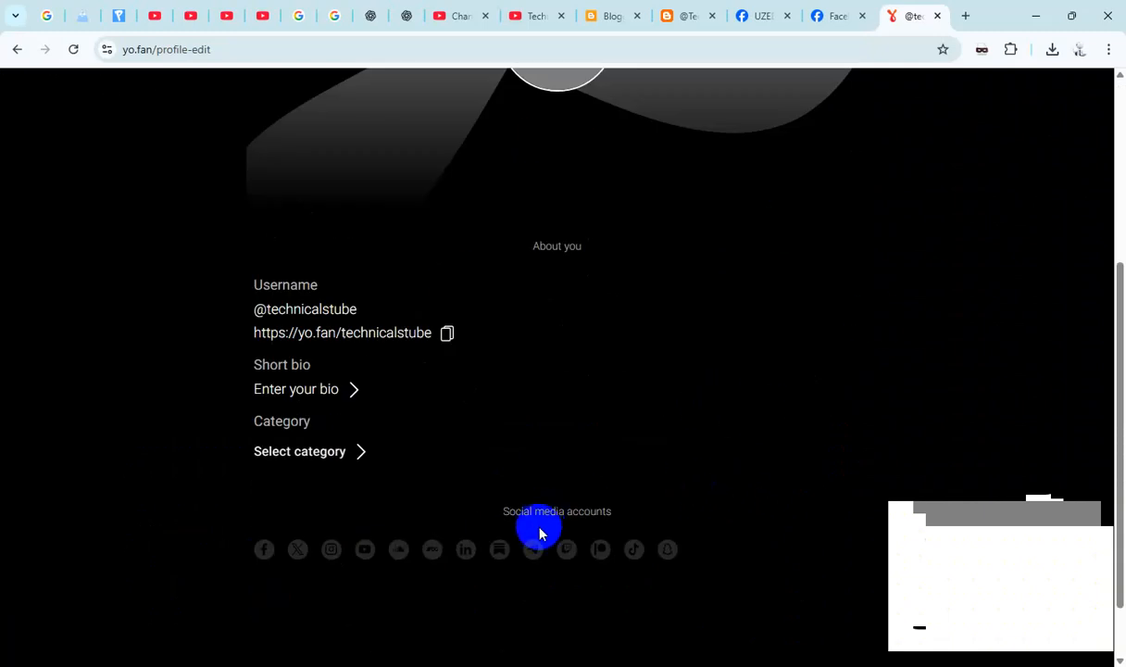
left_click(360, 457)
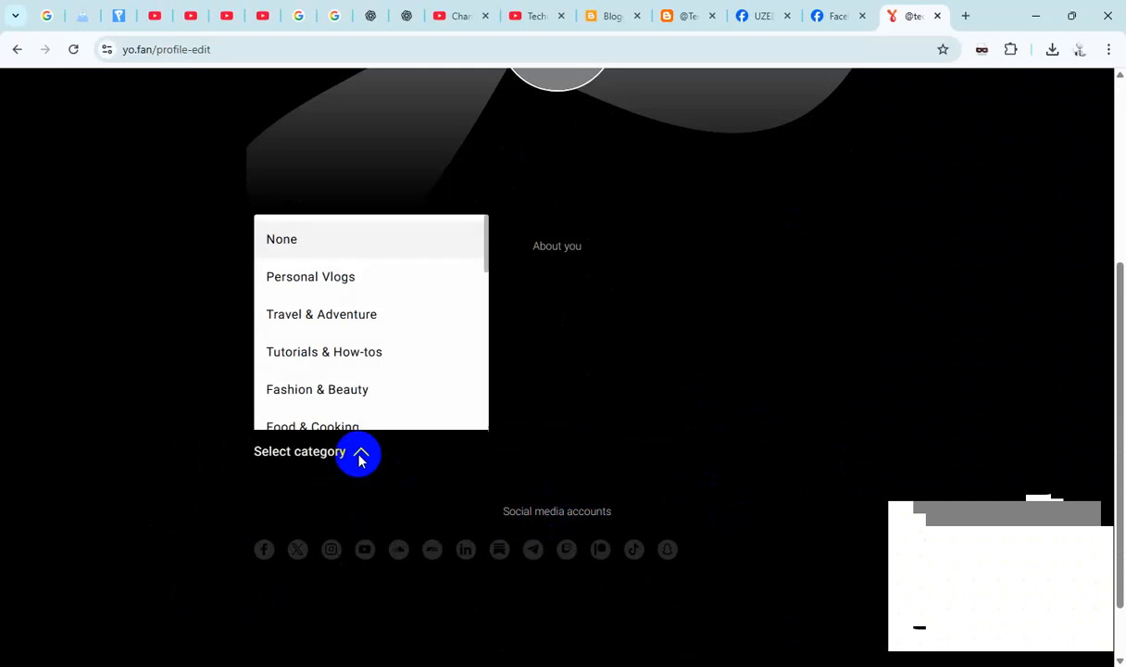
left_click(377, 354)
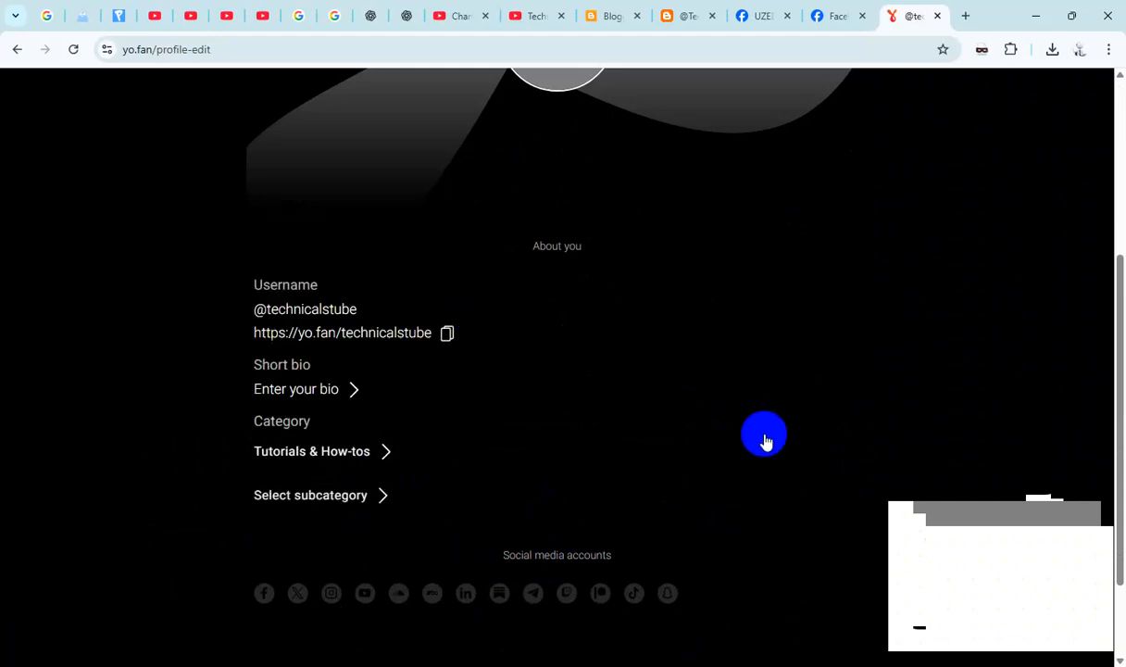
- Browse the available subcategories and set the profile's subcategory to Educational
left_click(375, 499)
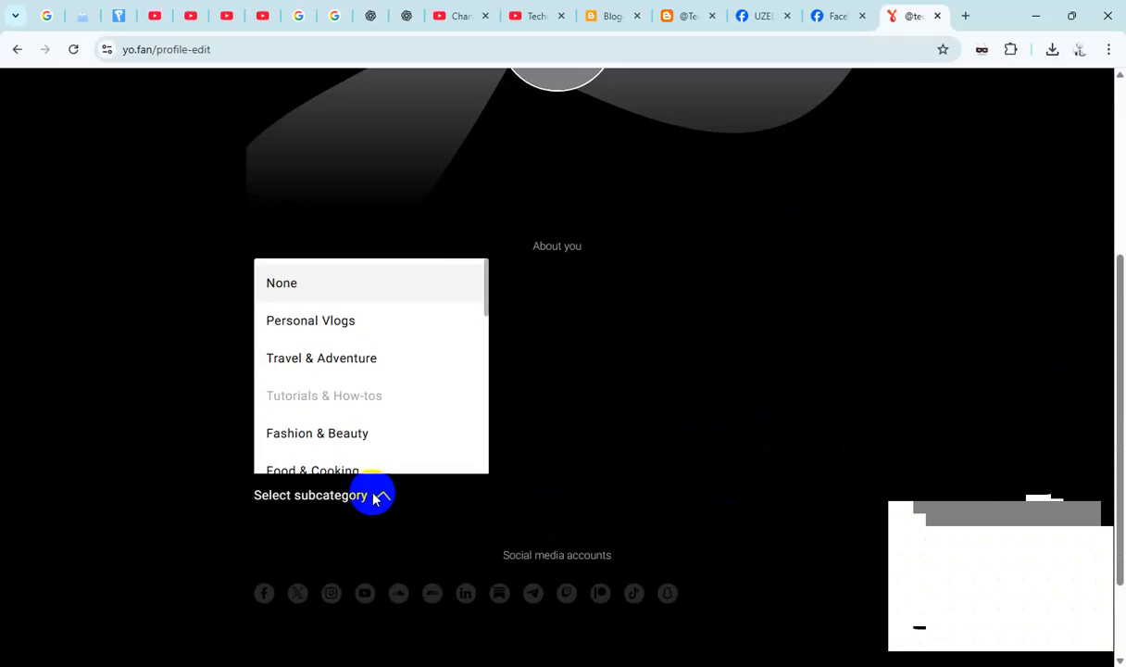
scroll(366, 352, "down", 5)
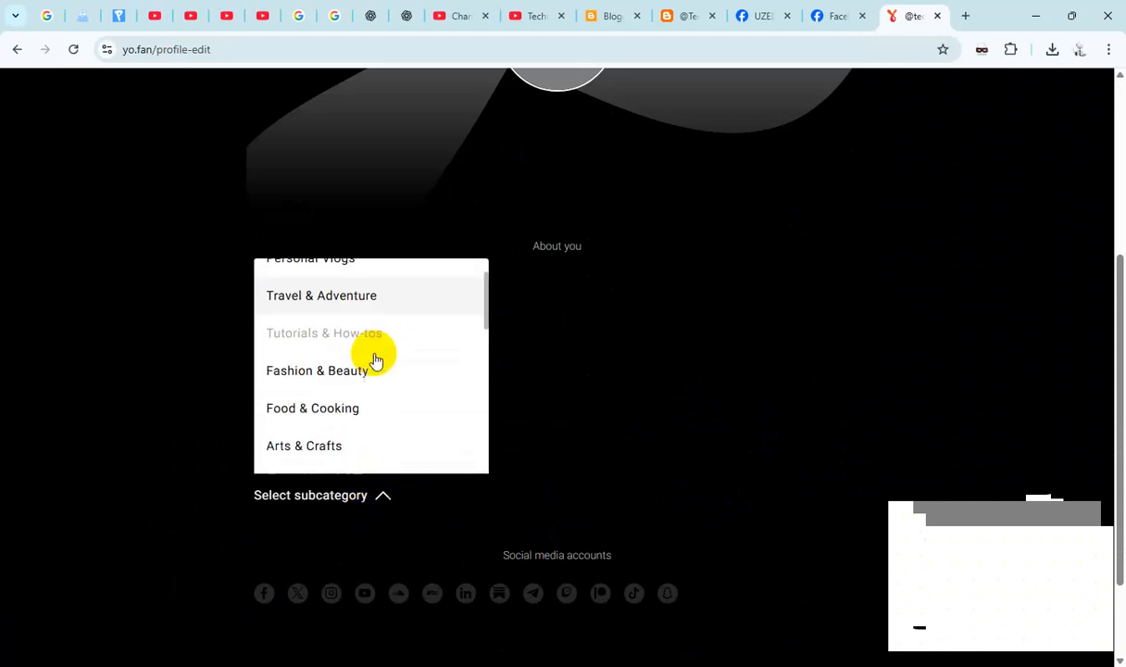
scroll(380, 387, "down", 5)
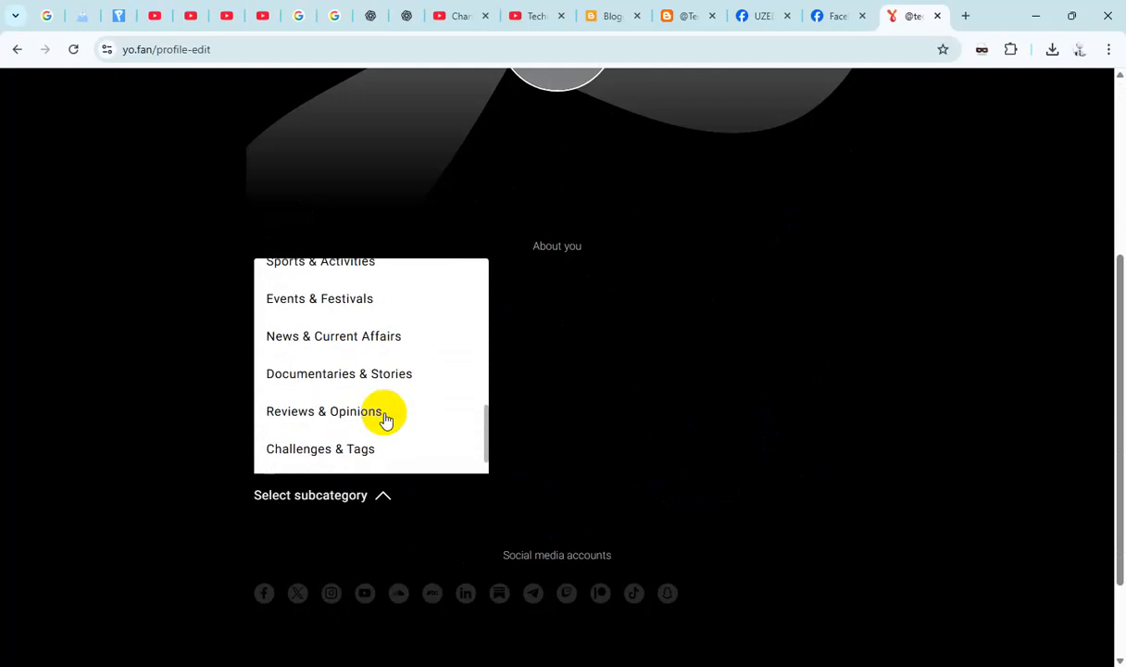
scroll(384, 420, "up", 4)
scroll(385, 389, "down", 4)
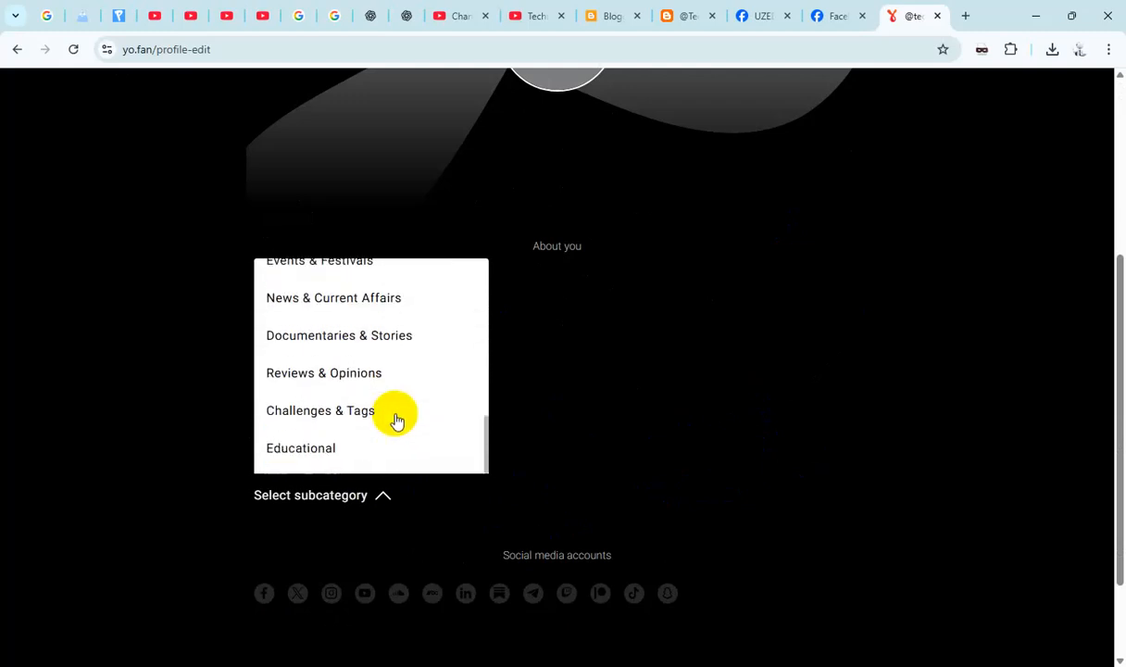
scroll(370, 426, "up", 3)
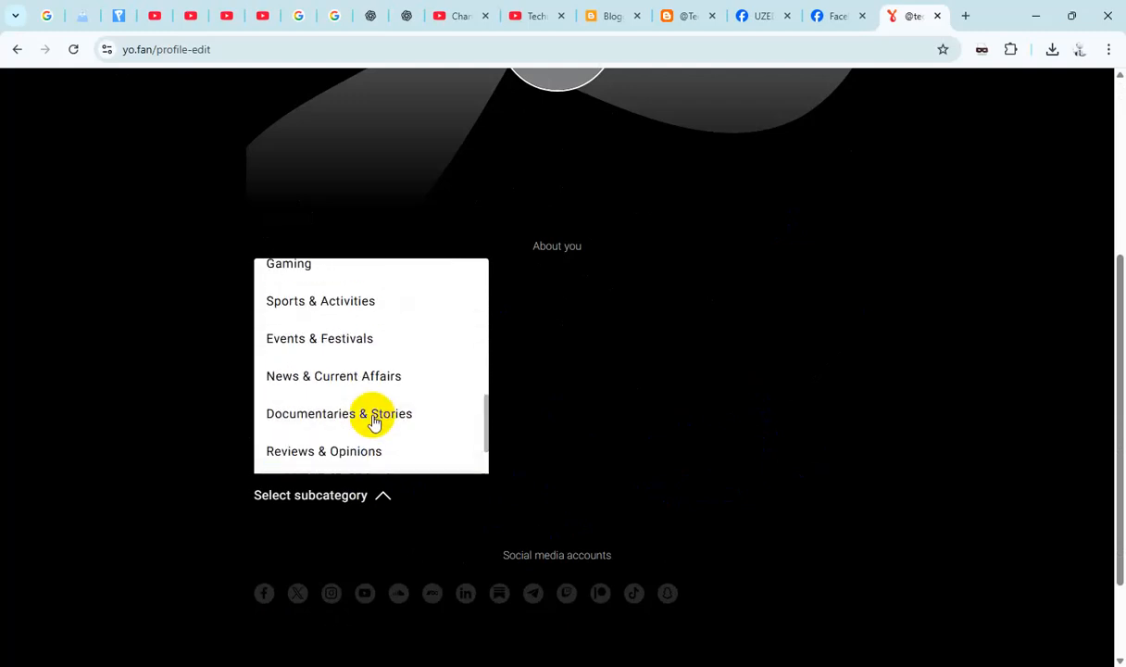
scroll(375, 422, "up", 4)
scroll(375, 422, "up", 4)
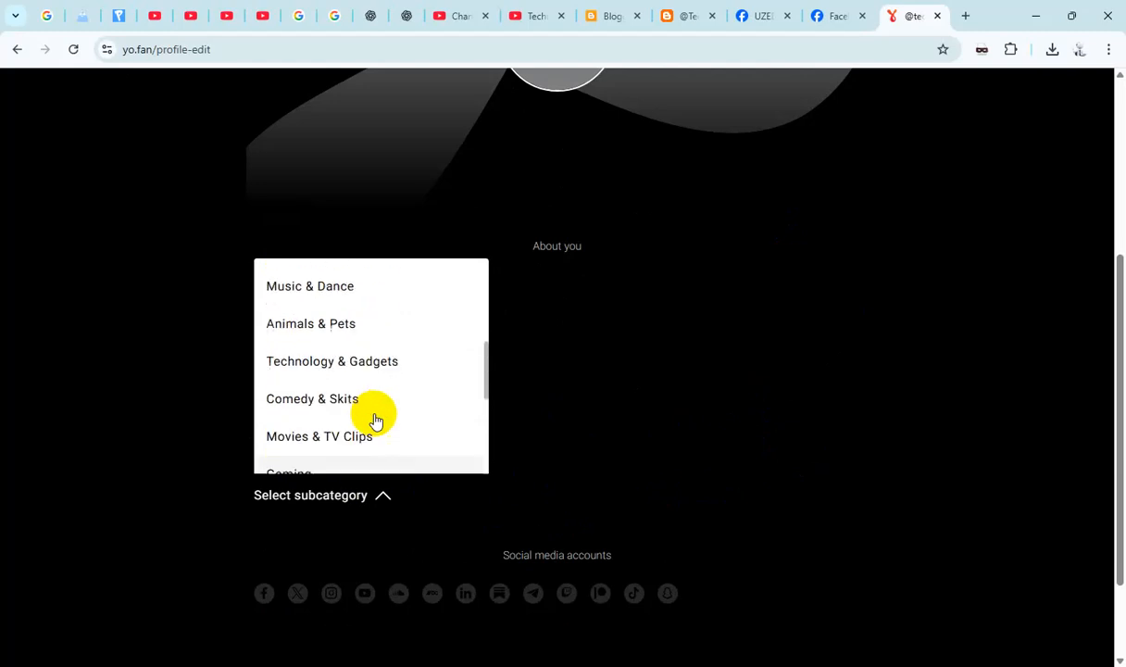
scroll(375, 421, "up", 3)
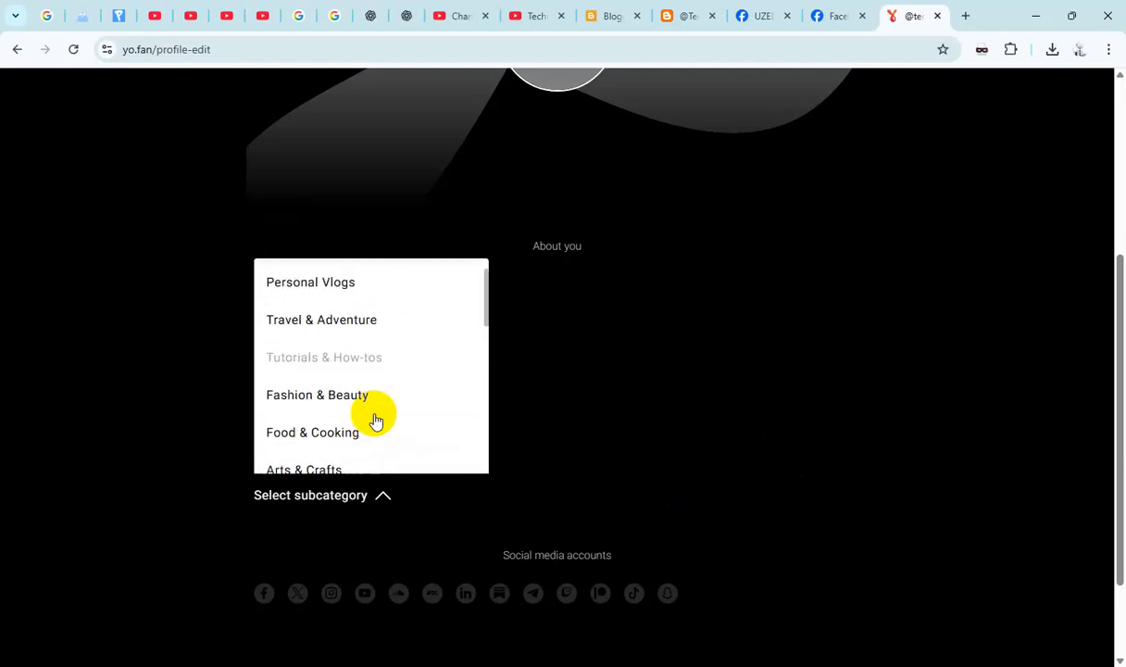
scroll(379, 415, "down", 3)
scroll(378, 413, "down", 5)
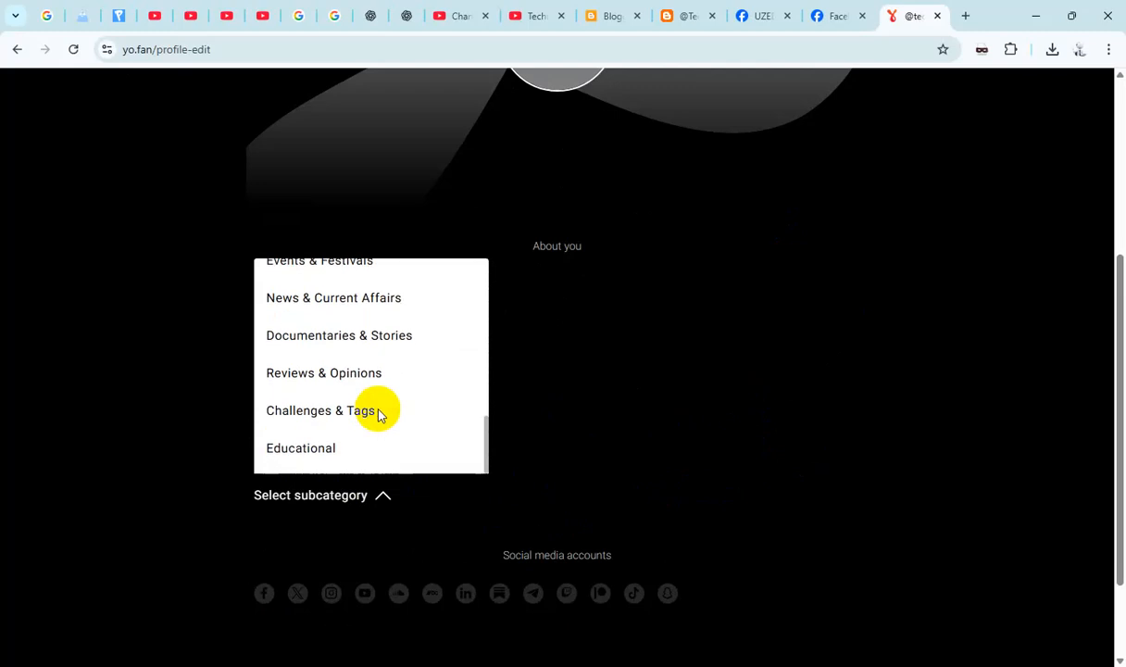
left_click(309, 447)
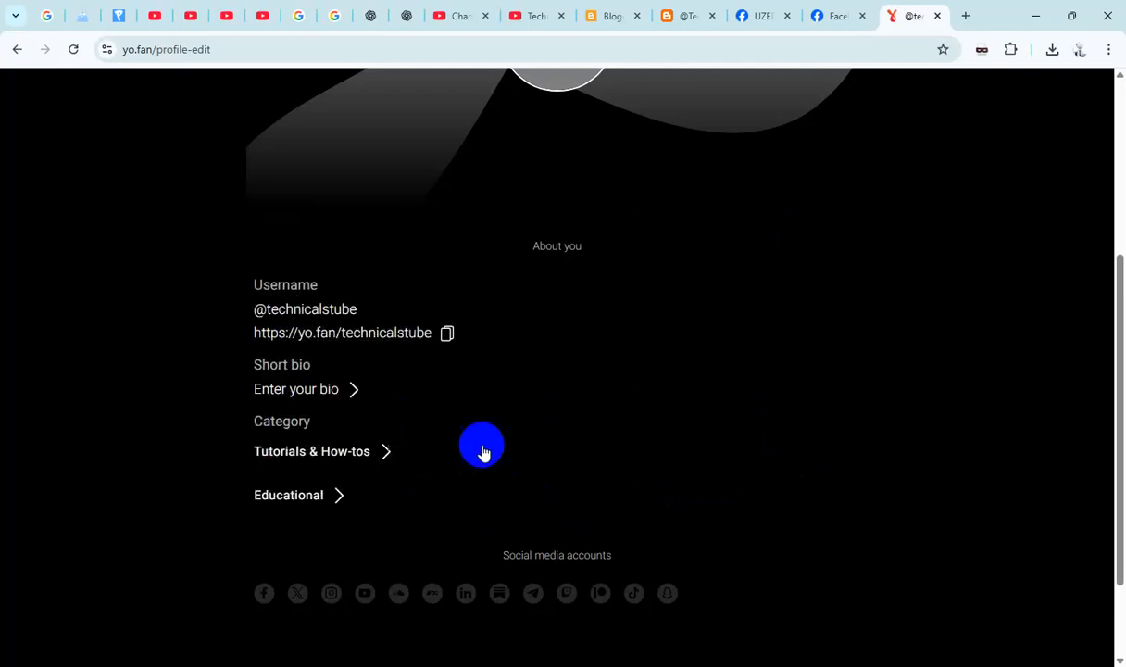
- Copy the YoFan profile link shown under the username
scroll(505, 450, "down", 3)
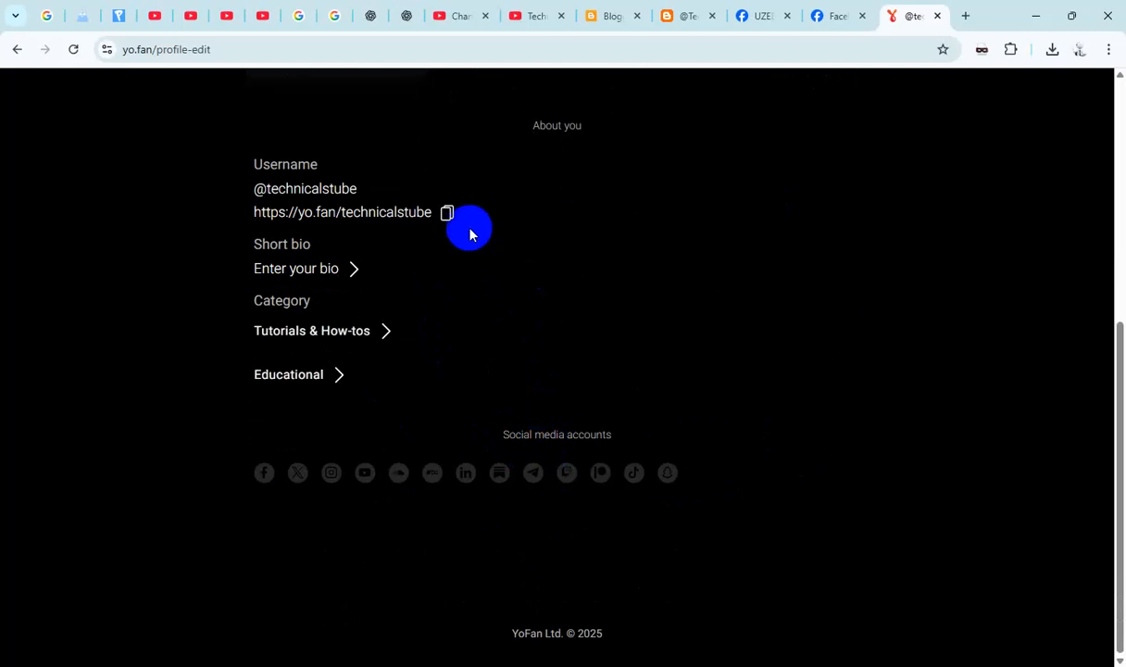
left_click(447, 214)
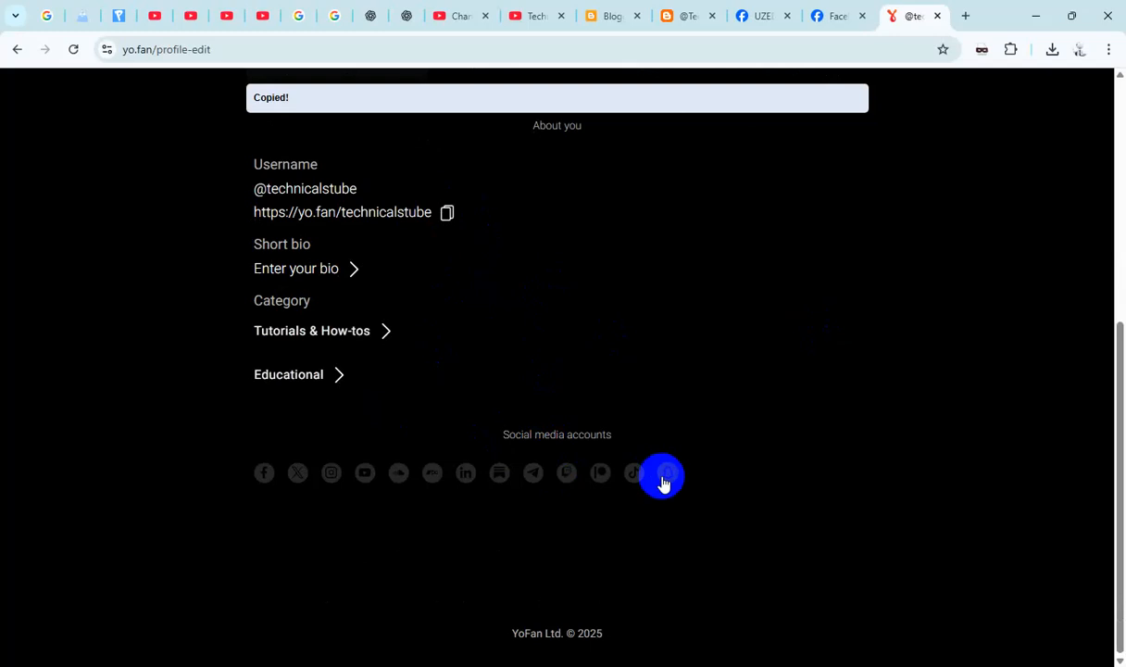
- Upload the round Technical Tube logo image as the profile avatar and accept its crop
scroll(796, 435, "up", 3)
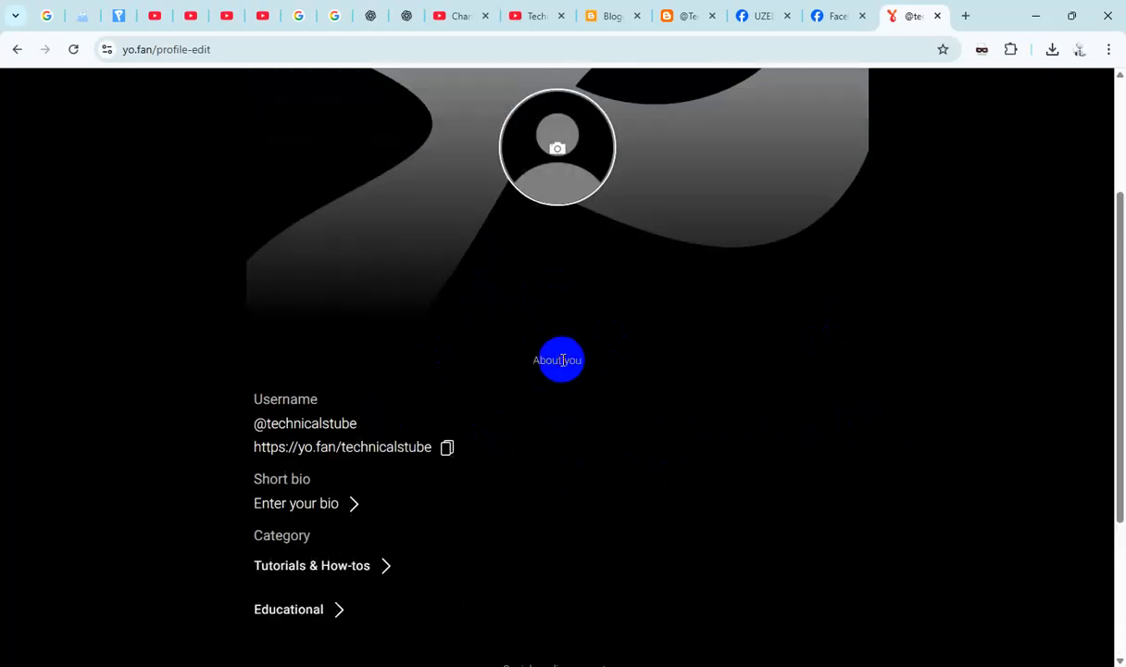
left_click(557, 153)
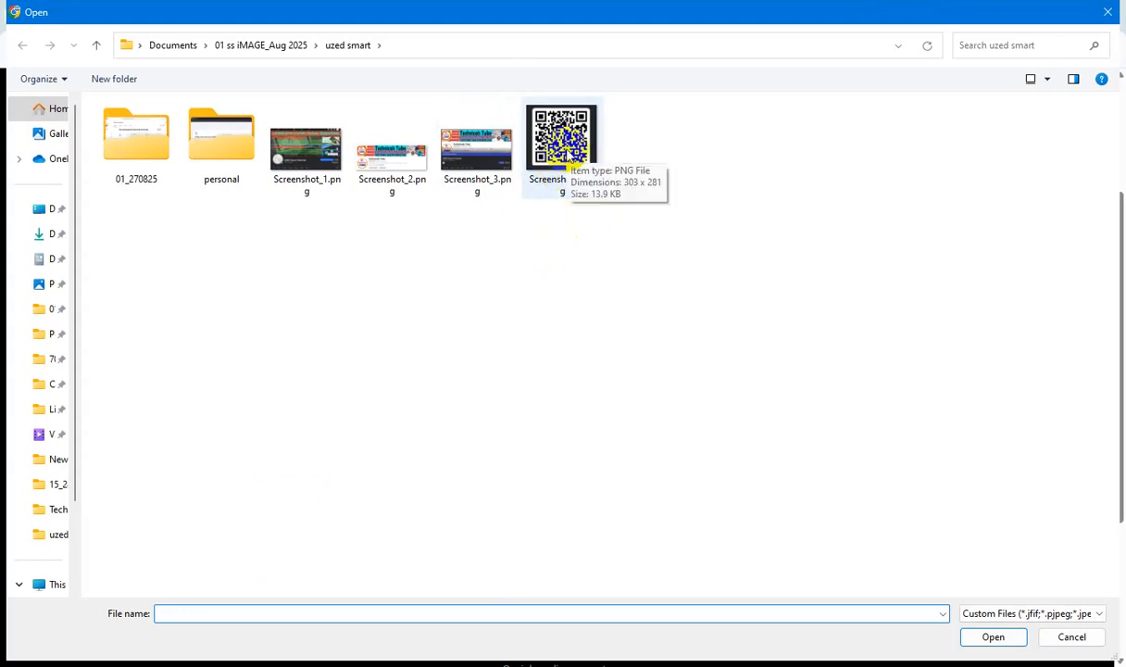
double_click(557, 172)
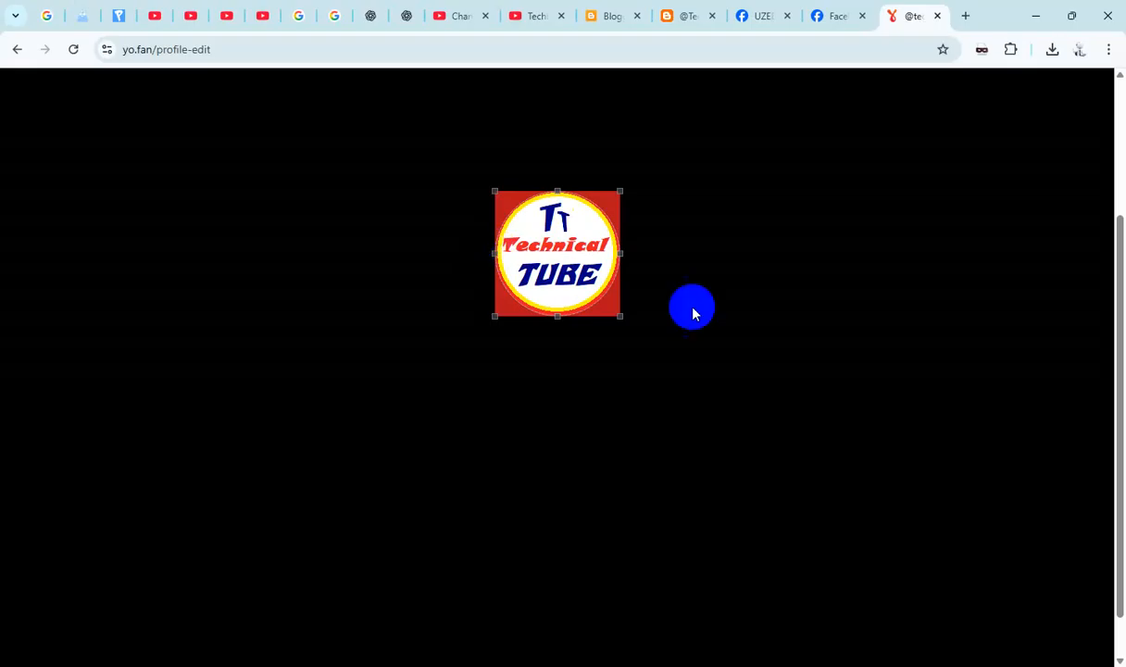
scroll(691, 306, "down", 1)
scroll(662, 426, "up", 3)
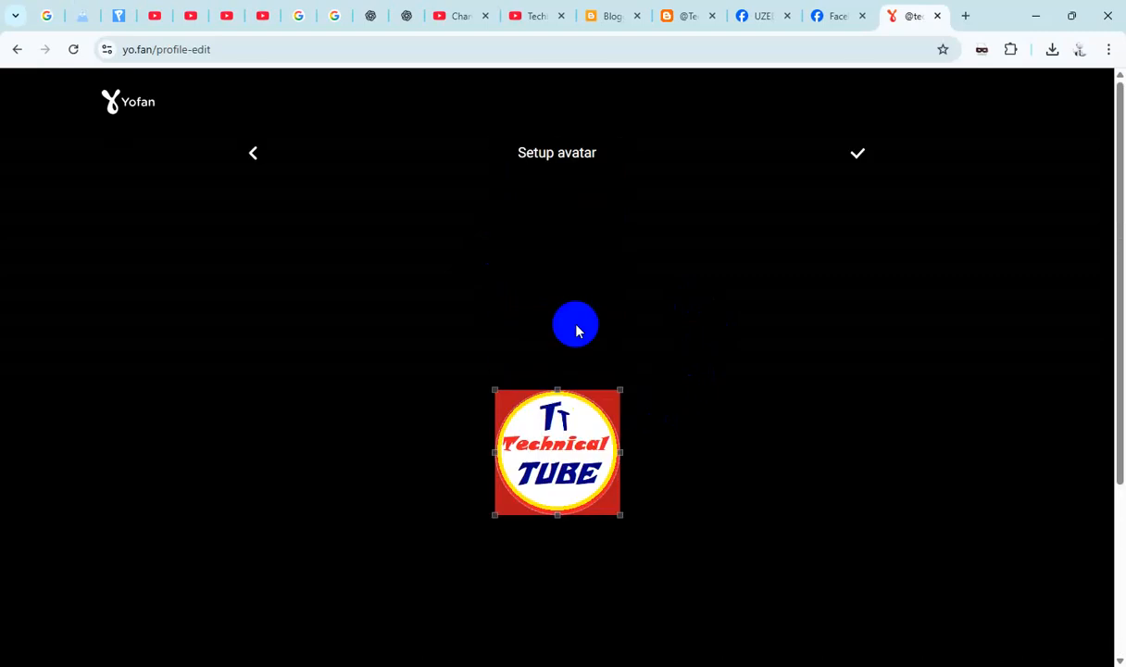
left_click(858, 155)
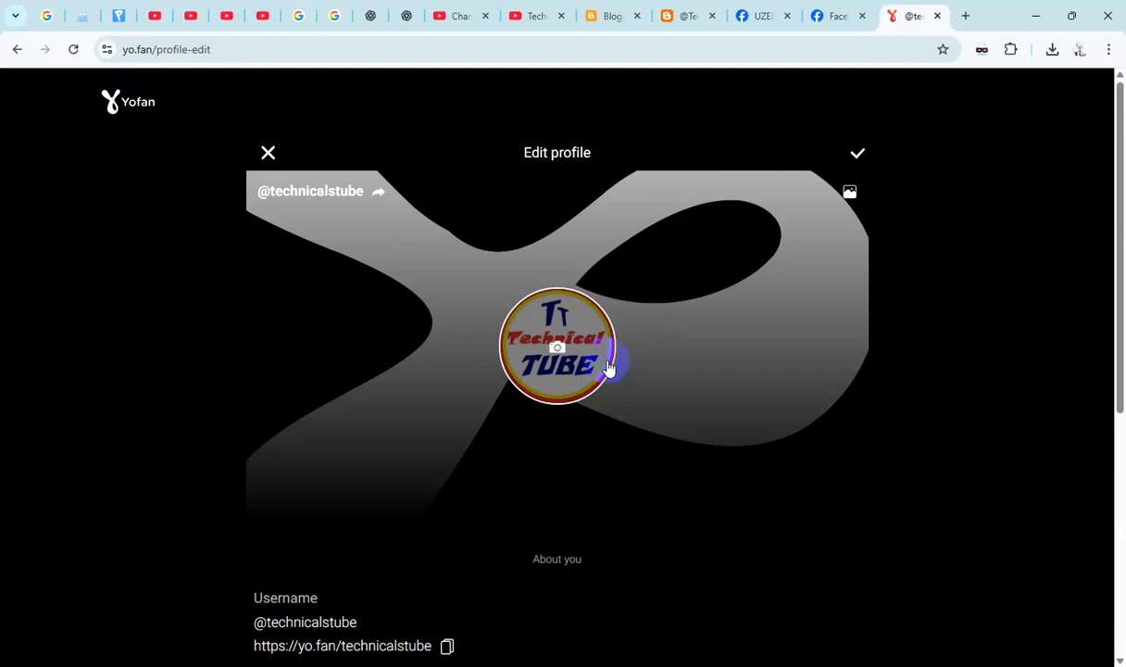
- Set Screenshot_2.png as the profile background, shifting its crop area slightly to the right, and save the profile
left_click(851, 193)
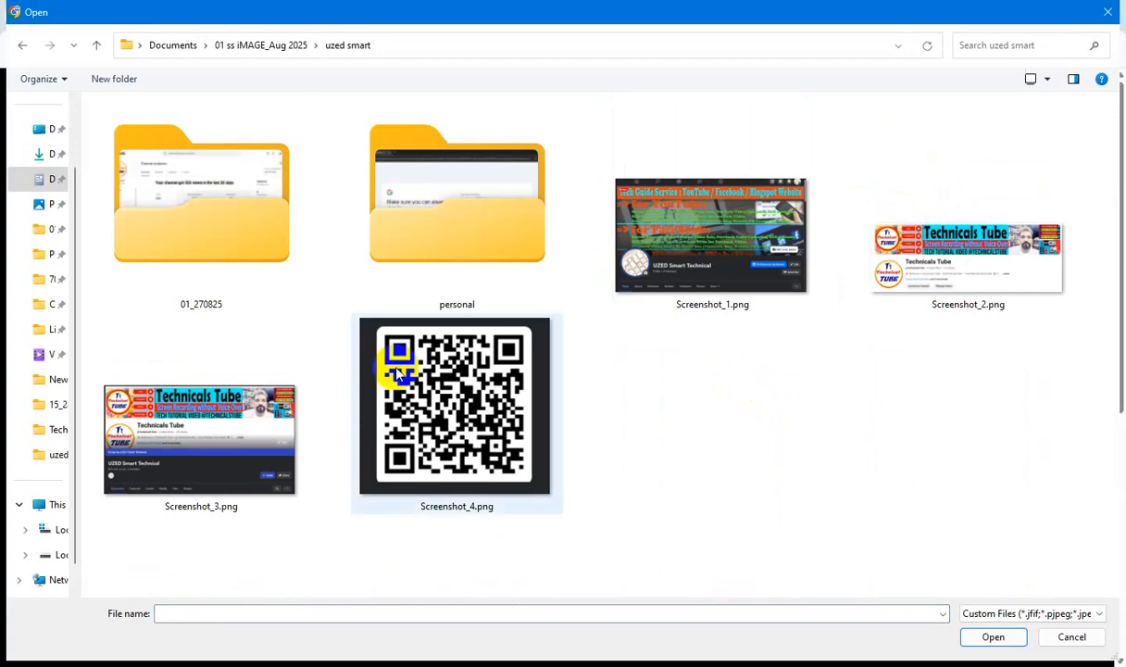
double_click(963, 264)
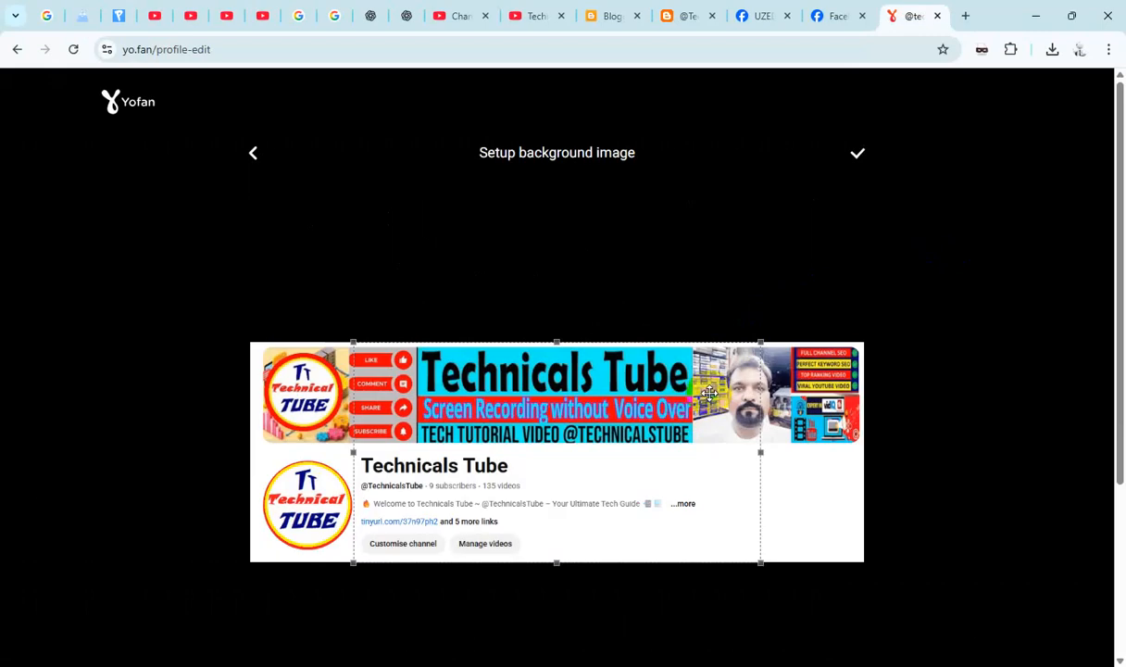
left_click(628, 426)
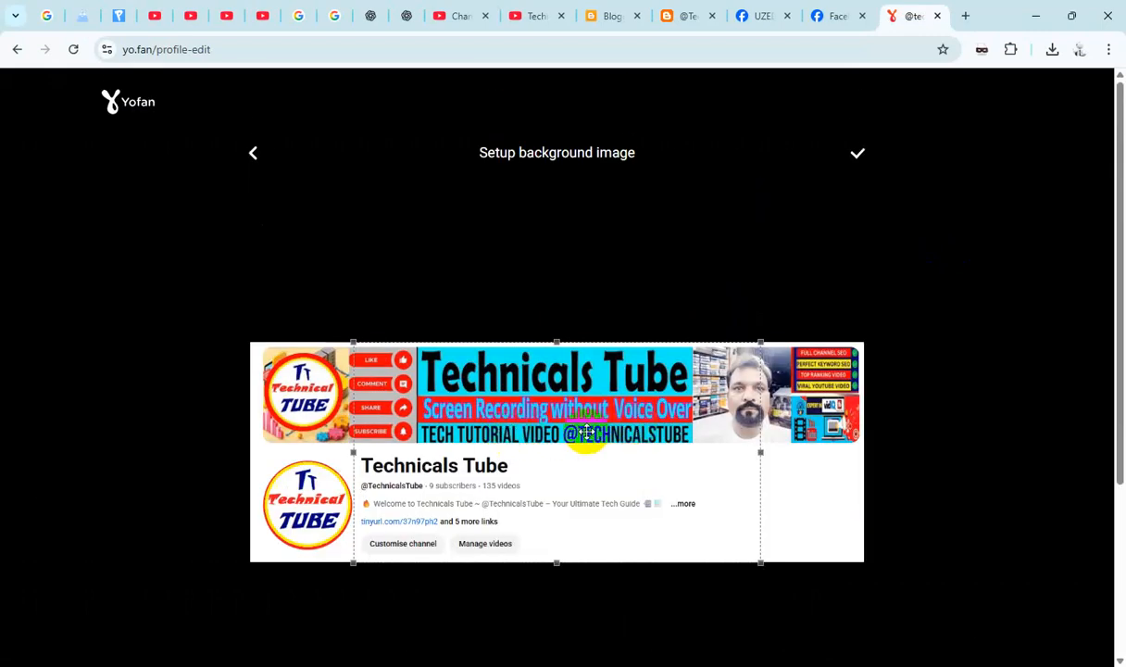
mouse_move(582, 432)
left_mouse_down()
mouse_move(600, 433)
mouse_move(589, 431)
left_mouse_up()
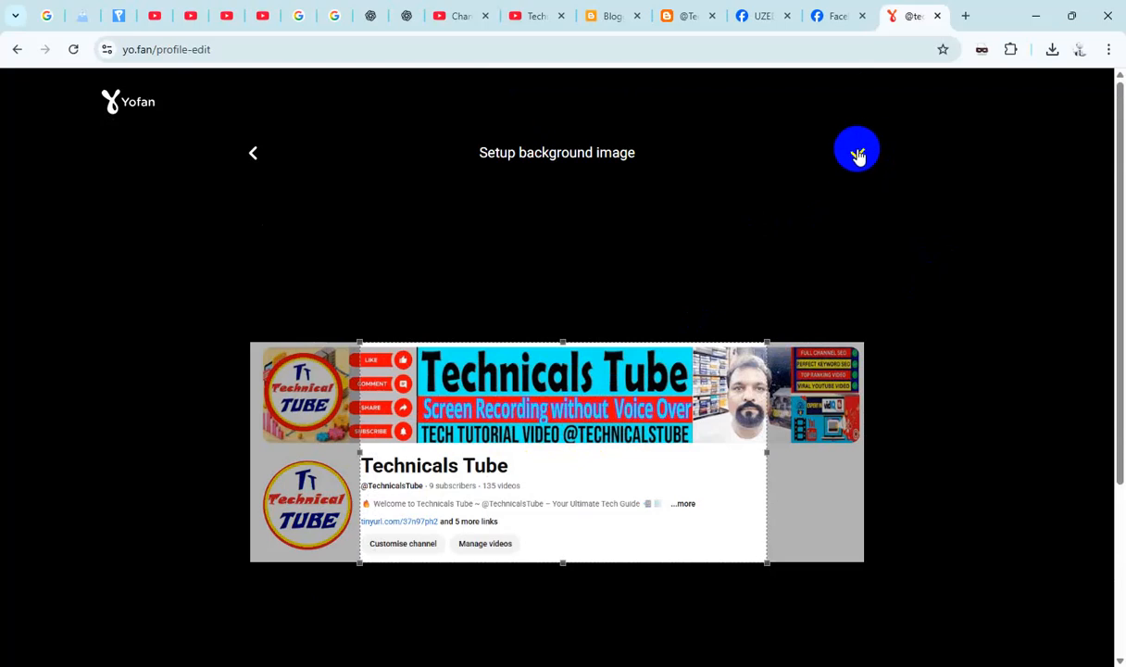
left_click(858, 156)
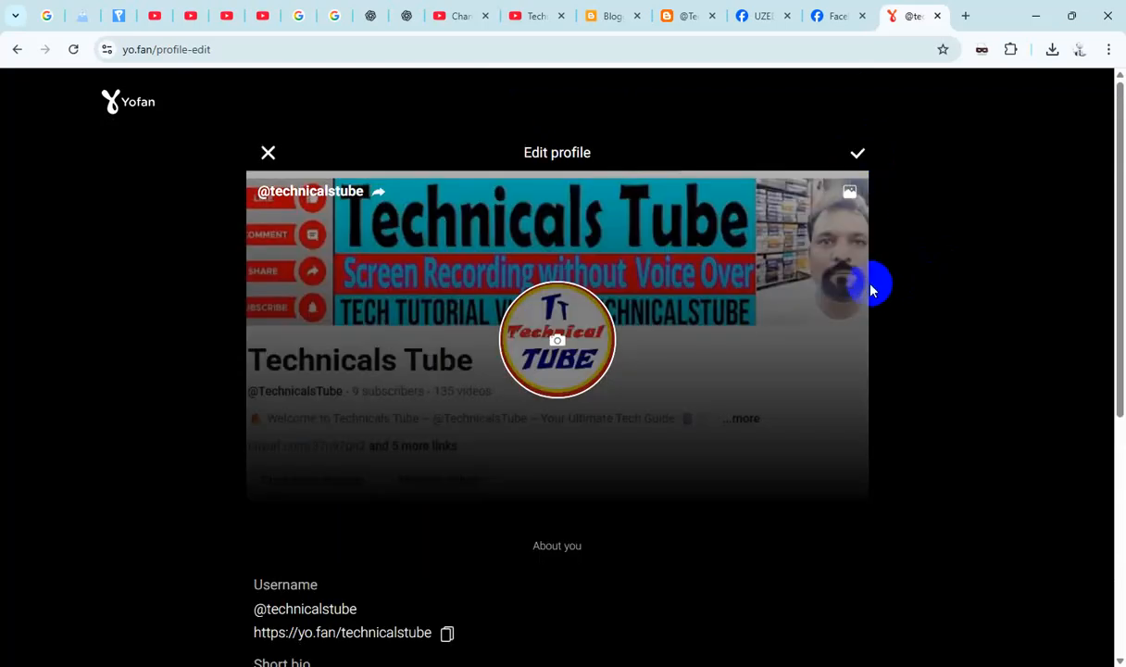
left_click(857, 152)
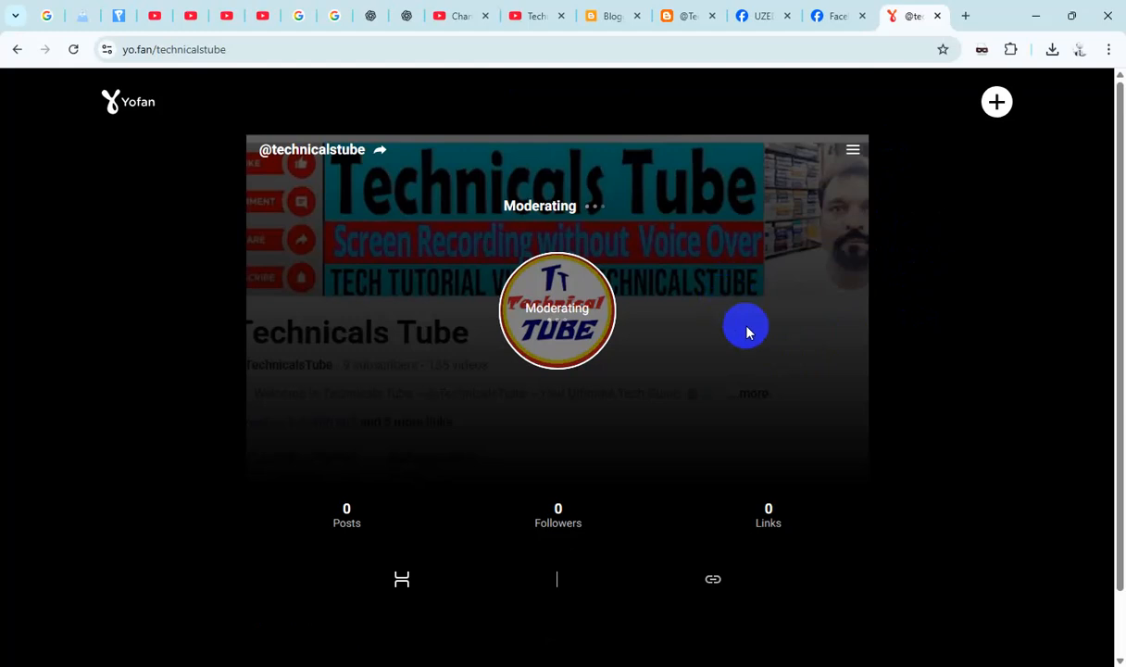
scroll(804, 331, "down", 1)
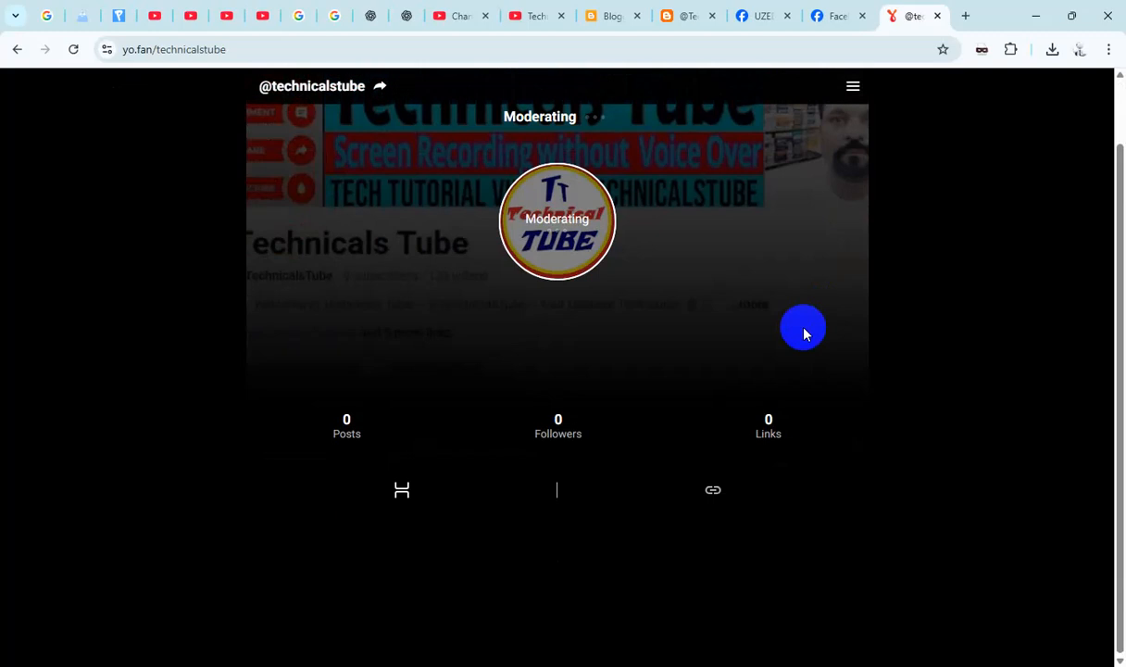
scroll(804, 331, "up", 1)
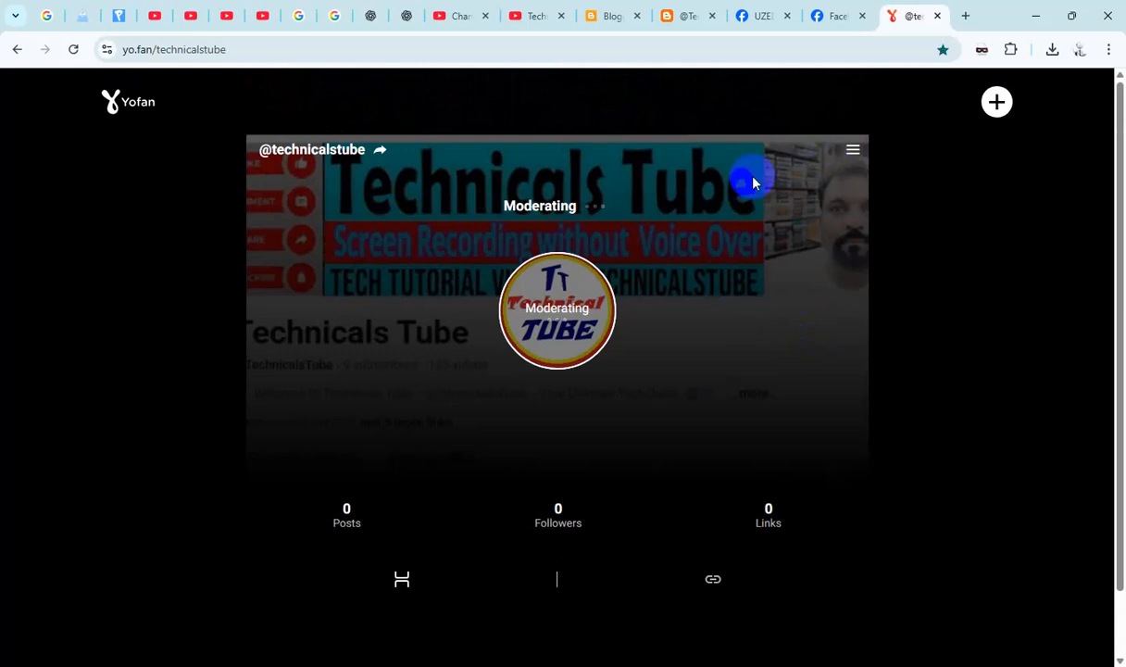
scroll(685, 223, "down", 1)
scroll(881, 326, "up", 1)
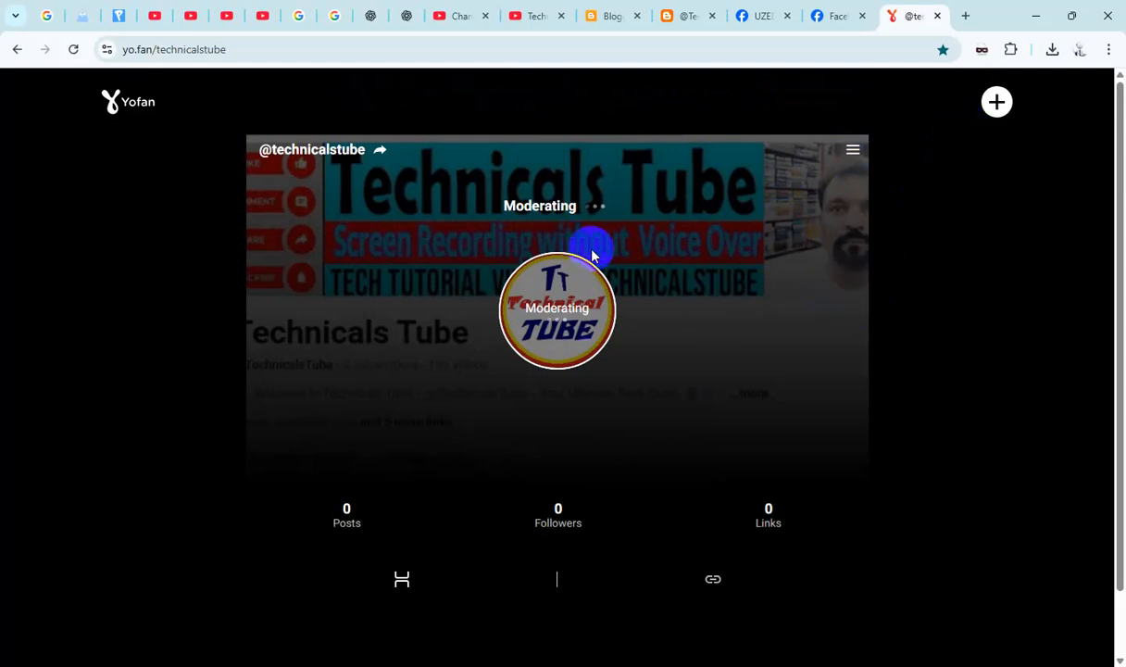
scroll(595, 254, "down", 2)
scroll(949, 202, "up", 2)
- Create a new post and add the QR code image Screenshot_4.png as its media file
left_click(994, 107)
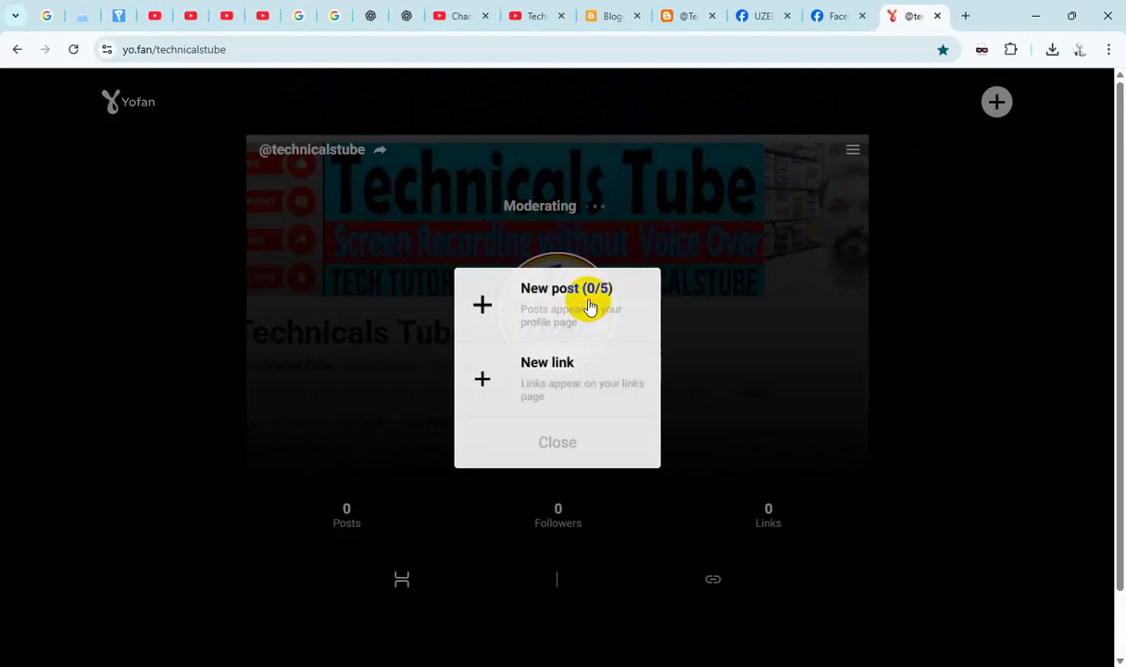
left_click(587, 305)
left_click(569, 371)
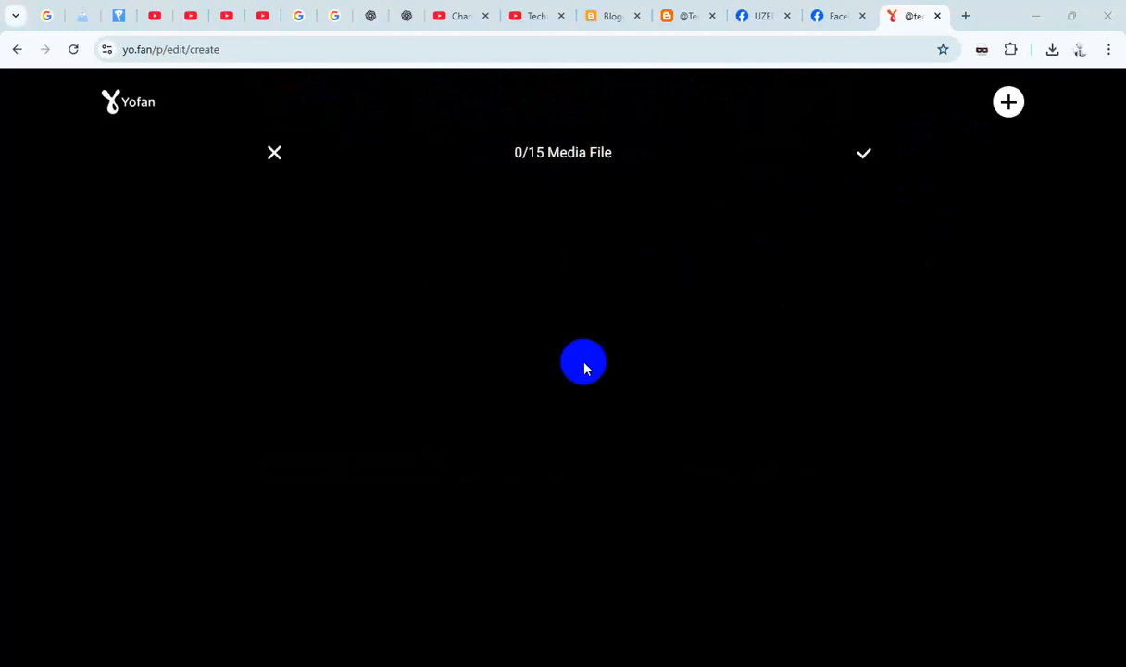
double_click(458, 390)
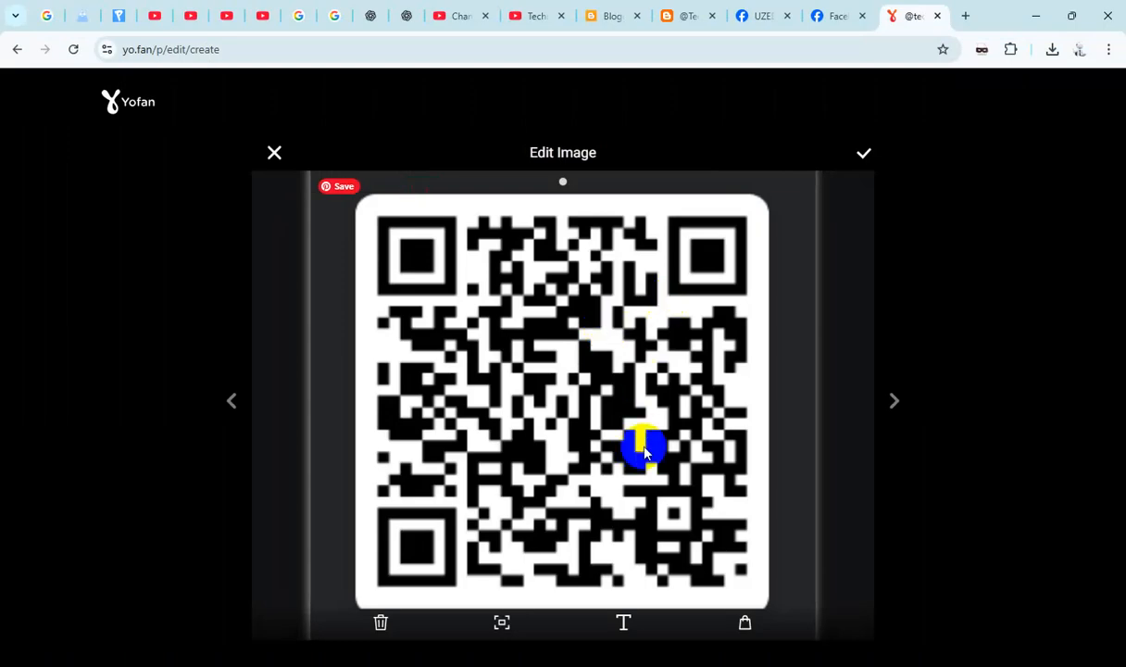
- Copy the web address of the UZED Smart Technical Facebook group and paste it as text for the QR code image
left_click(761, 18)
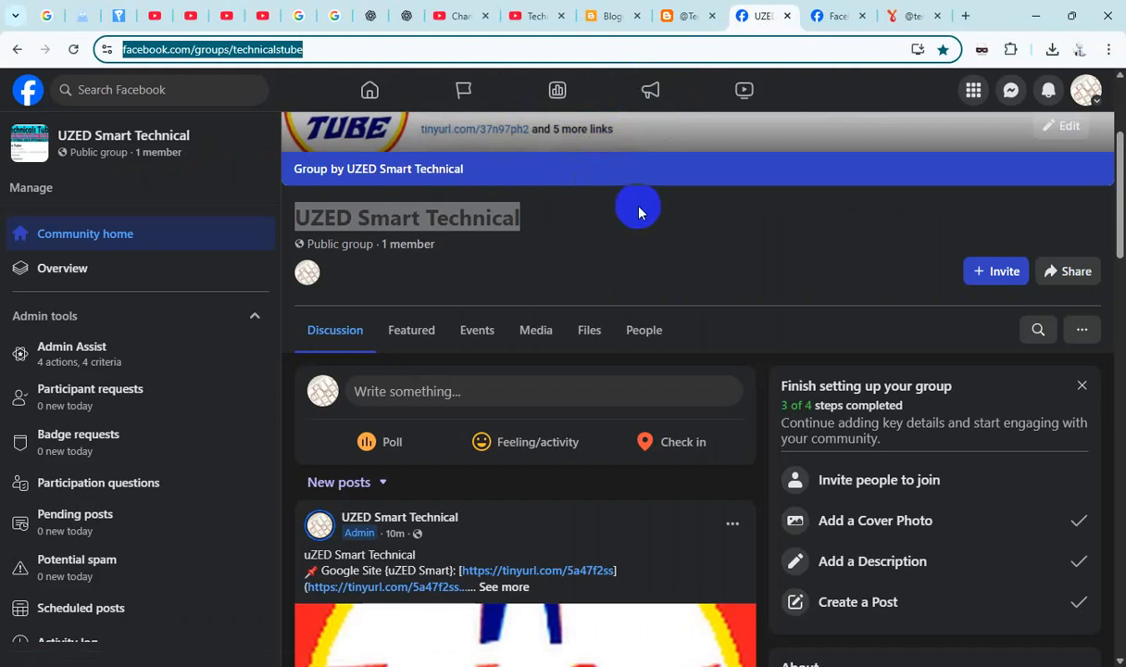
left_click(904, 16)
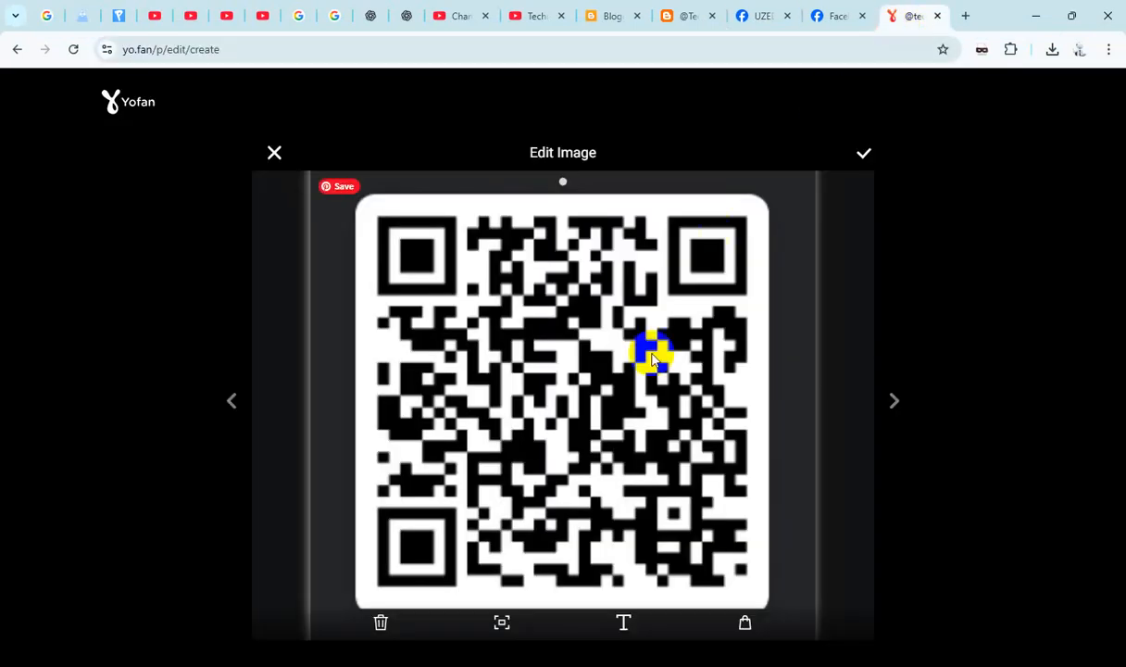
left_click(623, 623)
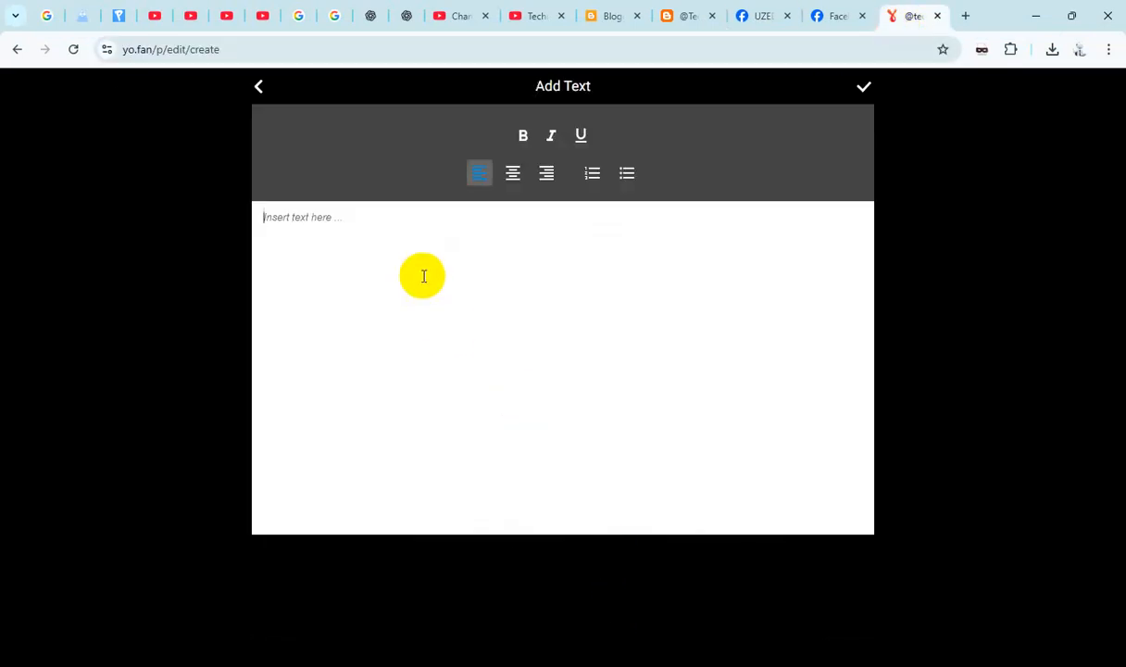
left_click(431, 273)
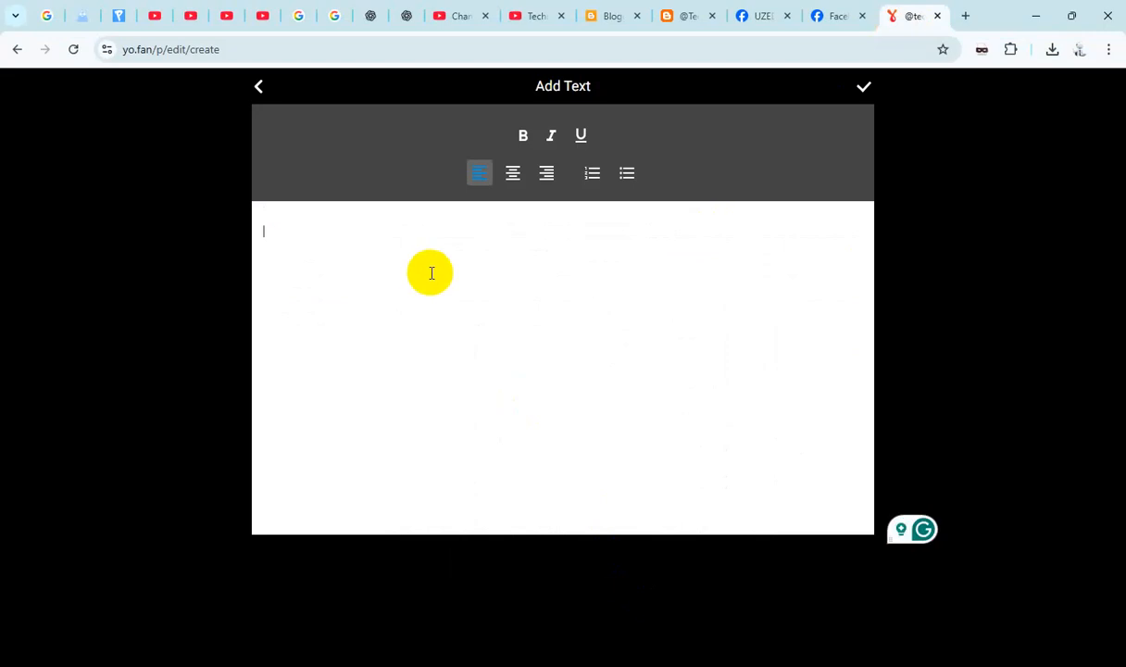
type("https://www.facebook.com/groups/technicalstube")
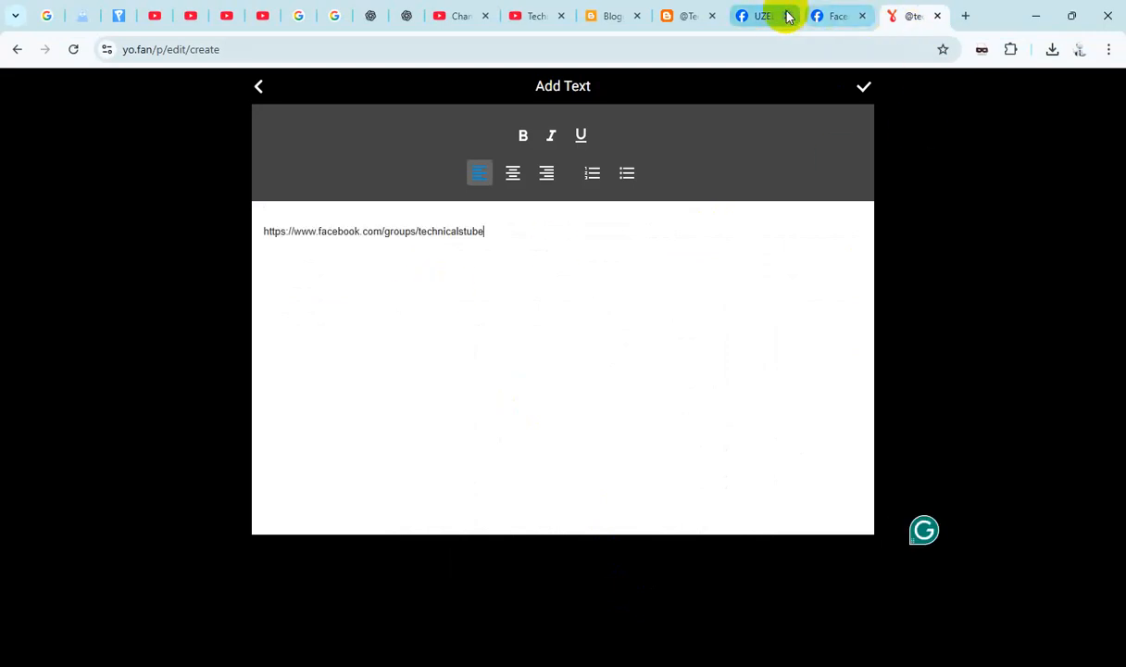
- Copy the group name UZED Smart Technical from Facebook, insert it in bold above the link, and apply the text
left_click(759, 16)
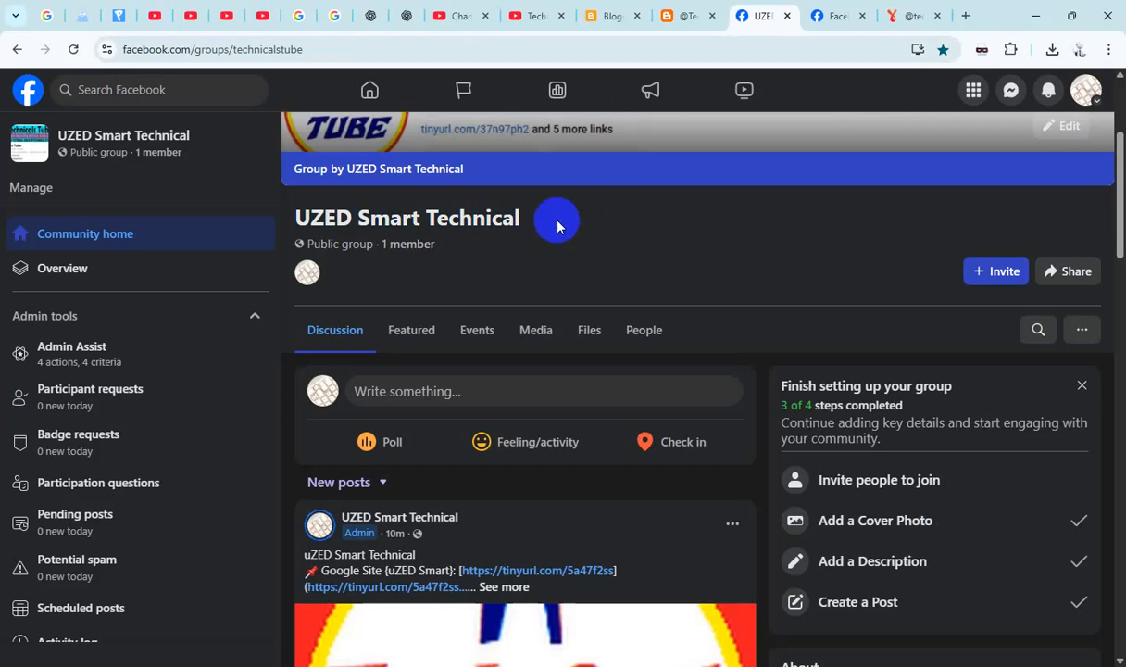
left_click_drag(556, 221, 294, 216)
key("ctrl+c")
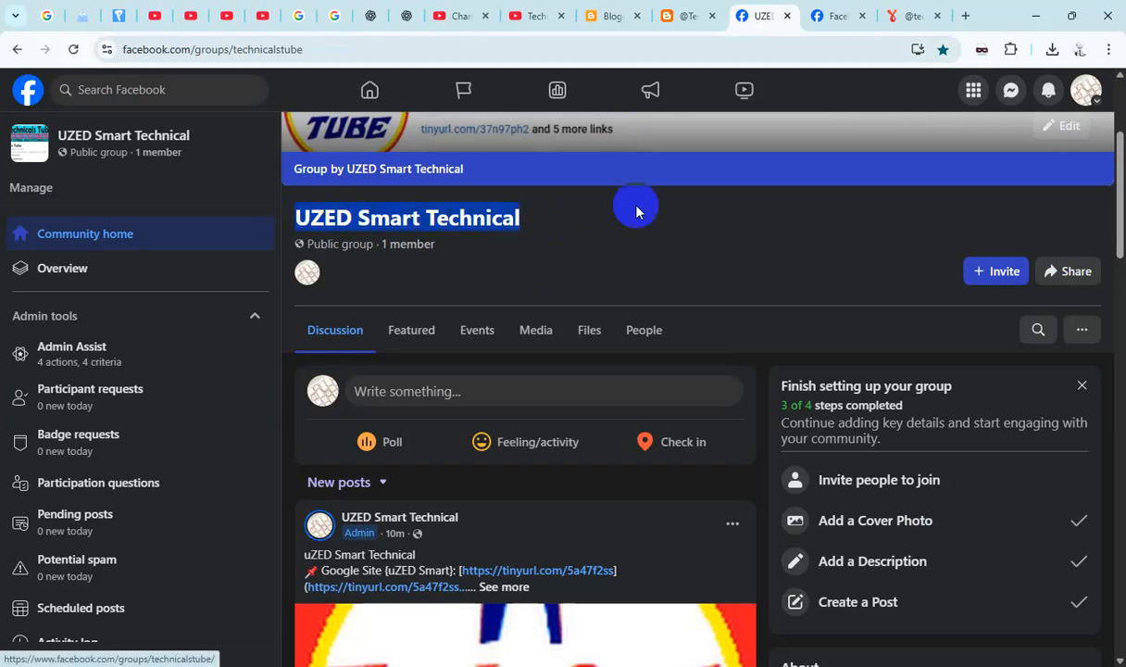
left_click(895, 18)
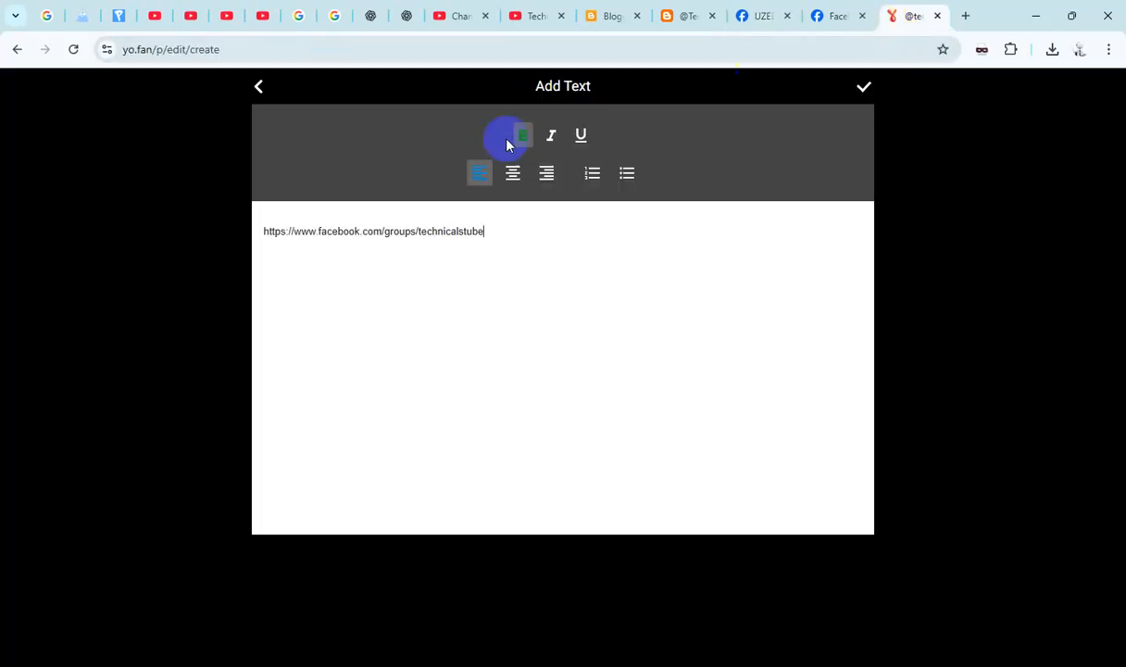
key("ctrl+v")
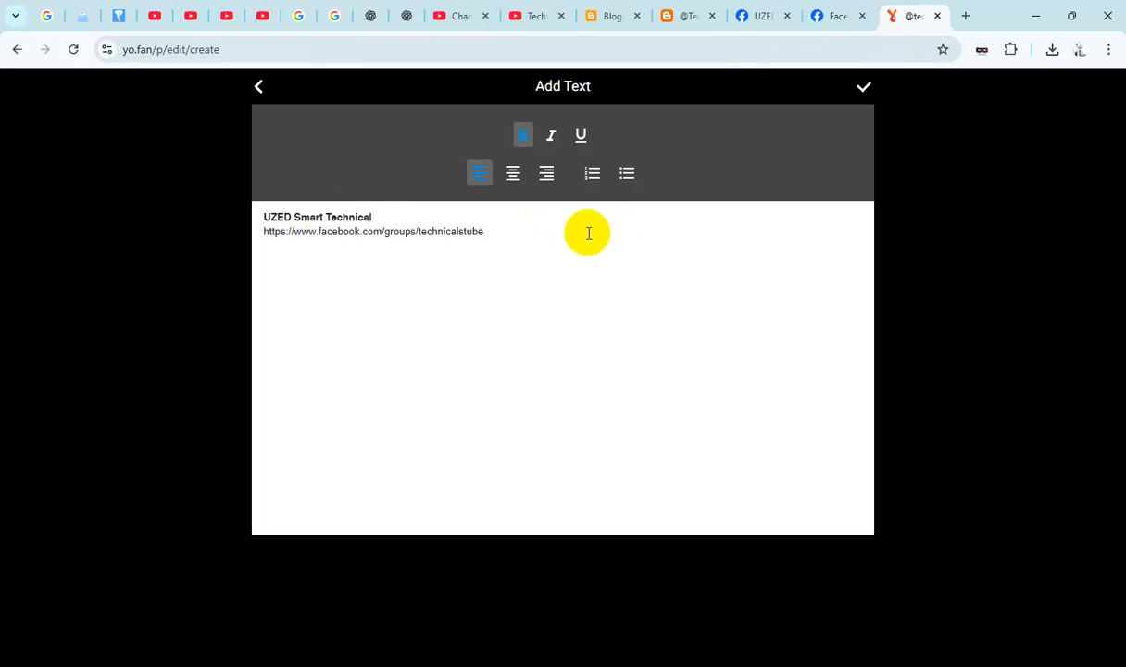
left_click(863, 90)
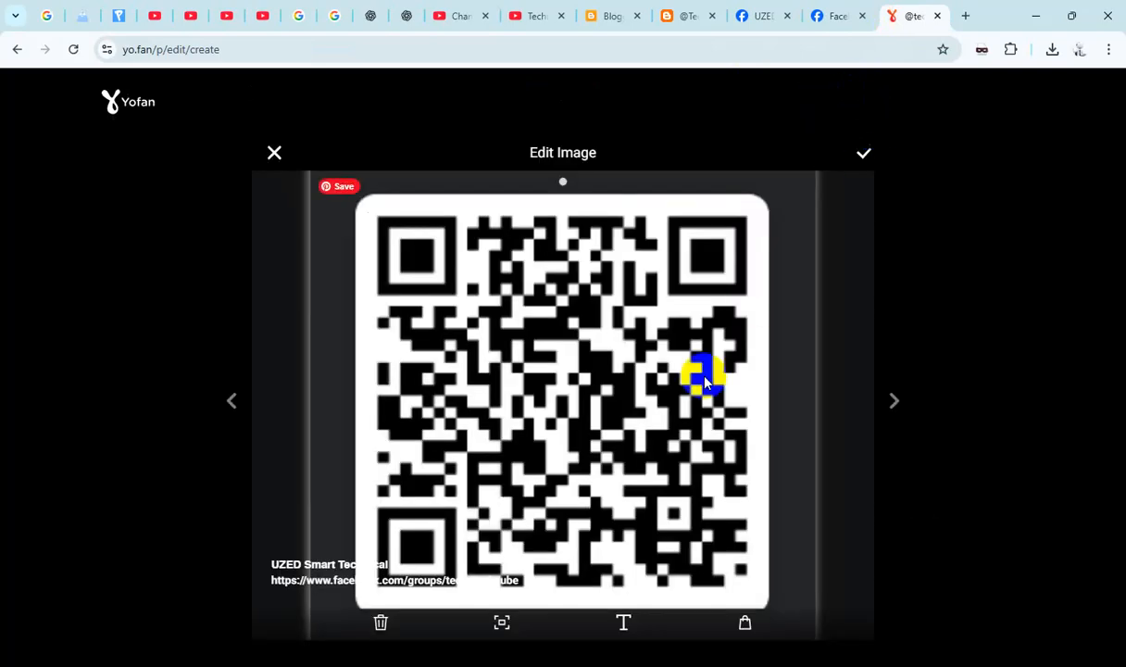
- Accept the edited QR code image and publish the post to the profile
left_click(865, 154)
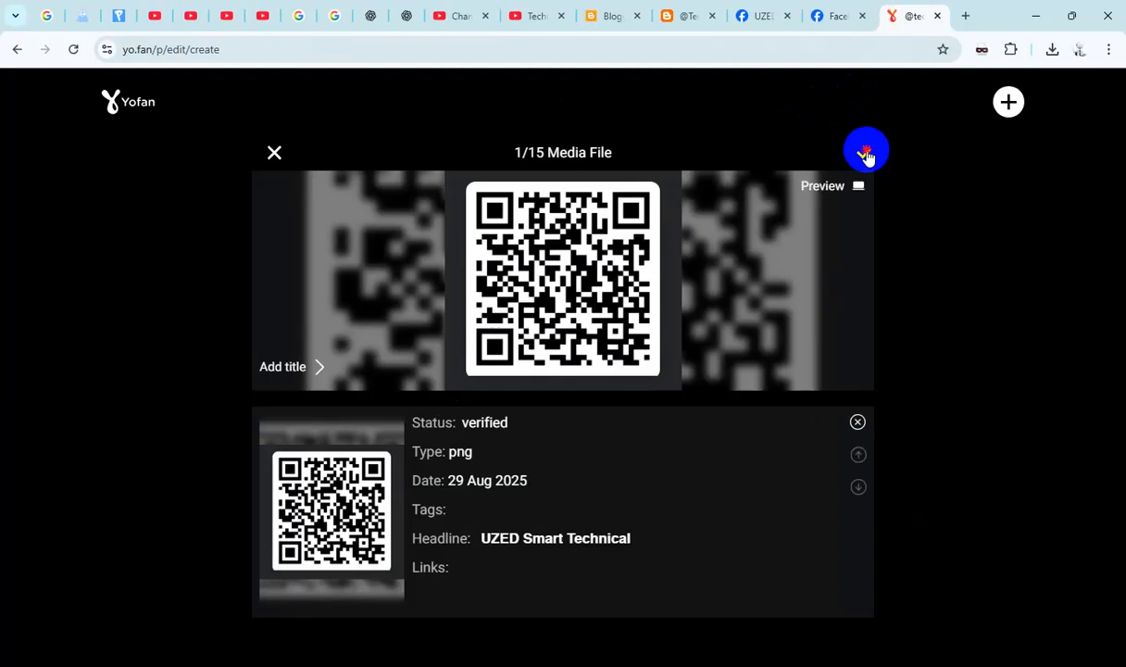
left_click(865, 154)
scroll(664, 289, "down", 3)
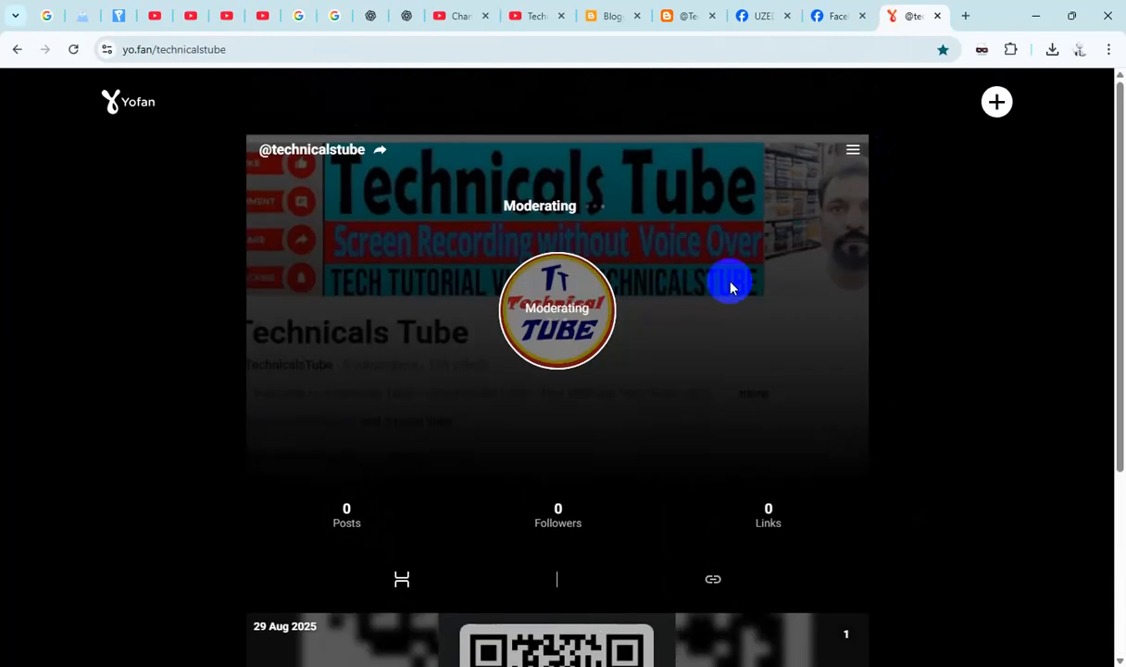
- Create another new post and add the Technicals Tube channel image Screenshot_2.png as its media file
left_click(997, 104)
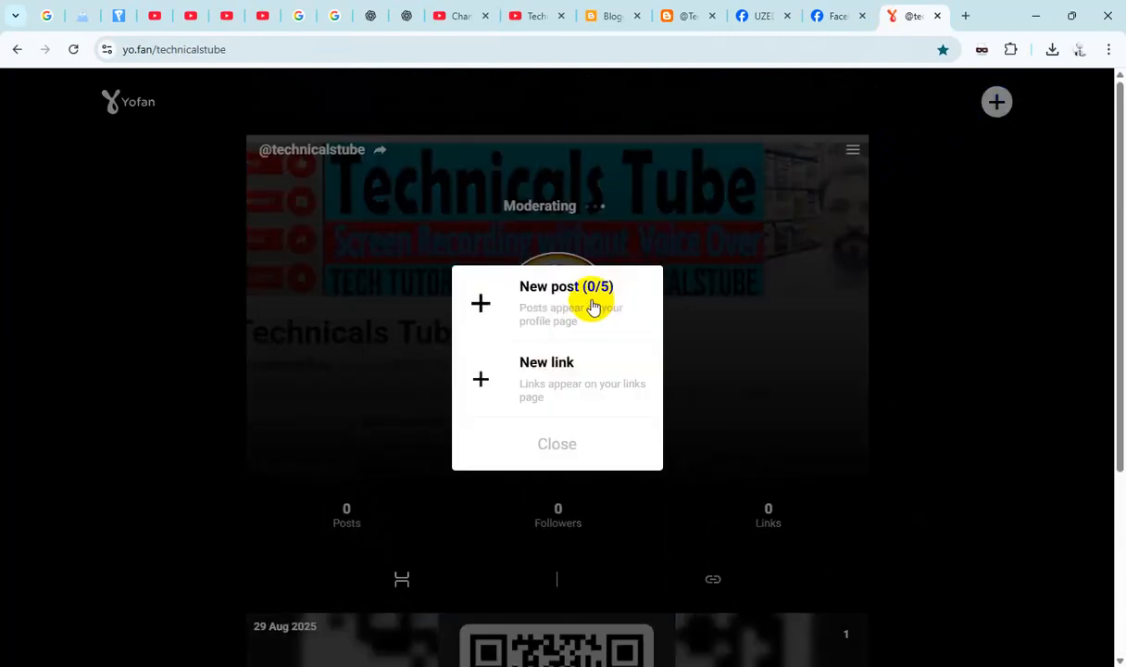
left_click(593, 304)
left_click(575, 311)
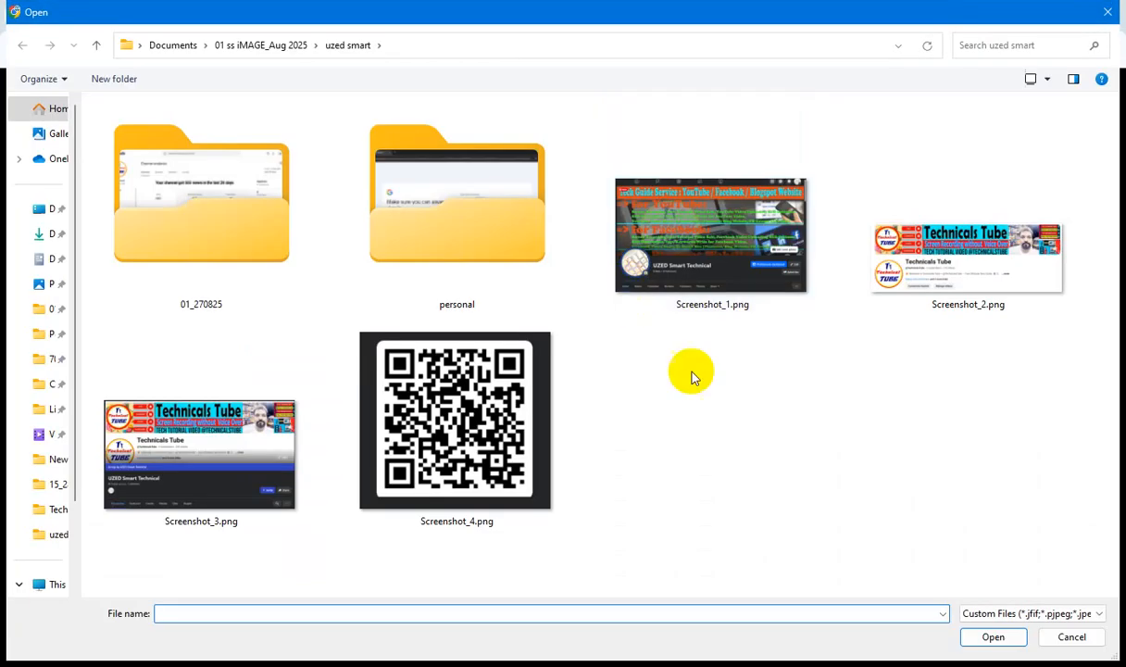
double_click(966, 252)
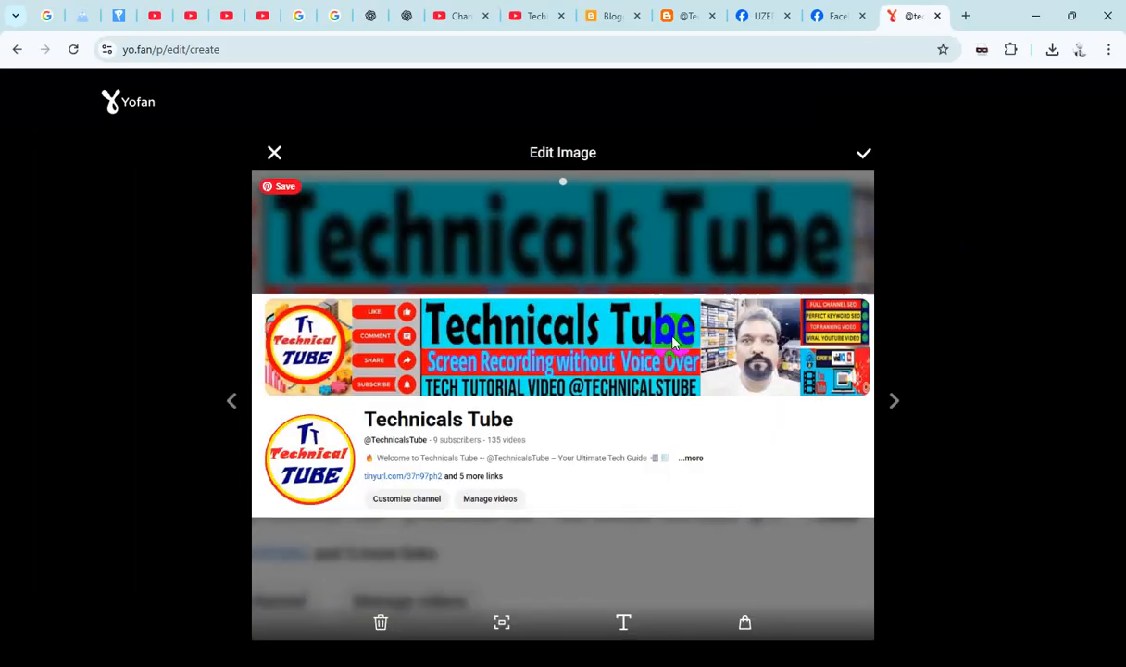
- Copy the Technicals Tube YouTube channel address and paste it as text for the channel image
left_click(519, 17)
left_click(446, 51)
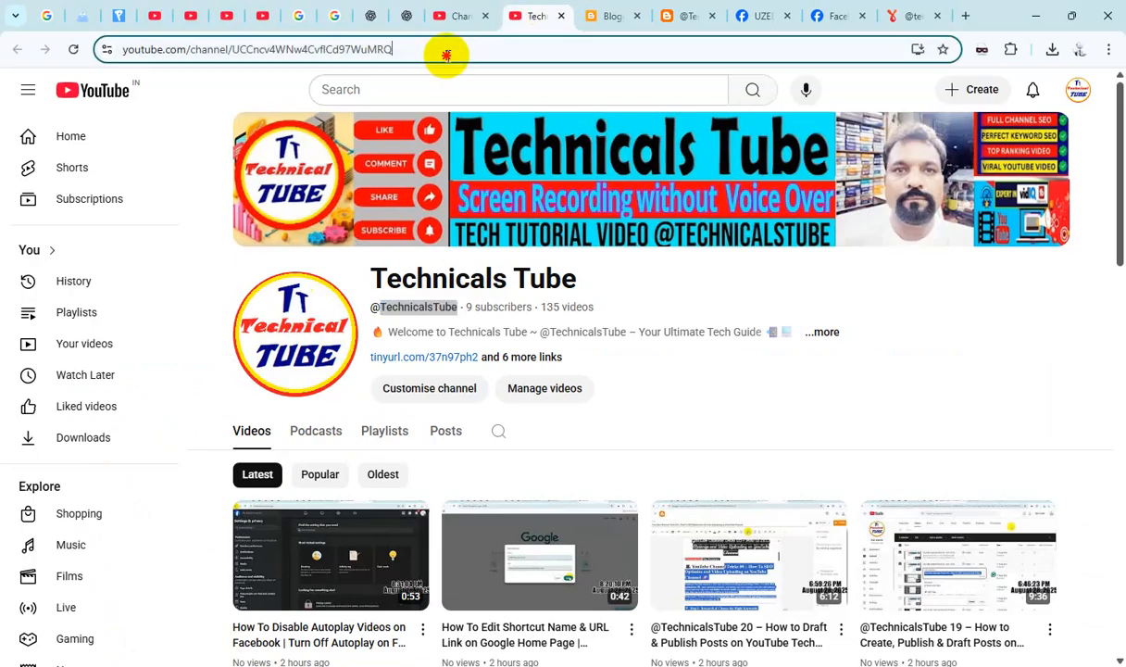
left_click(905, 16)
left_click(622, 621)
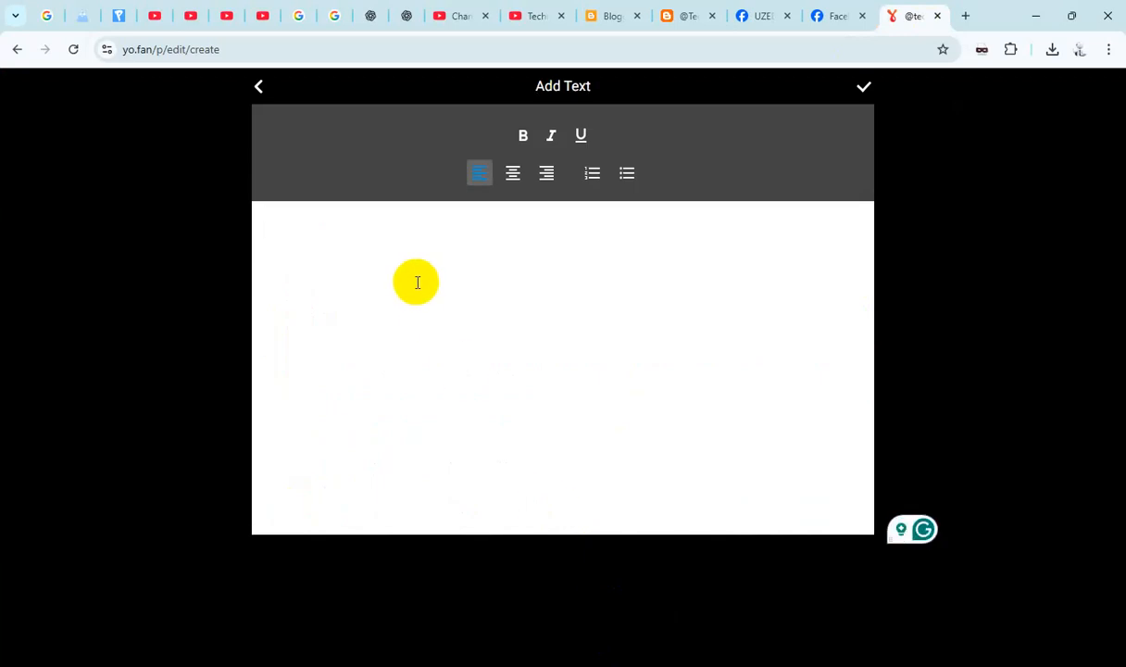
type("https://www.youtube.com/channel/UCCncv4WNw4CvflCd97WuMRQ")
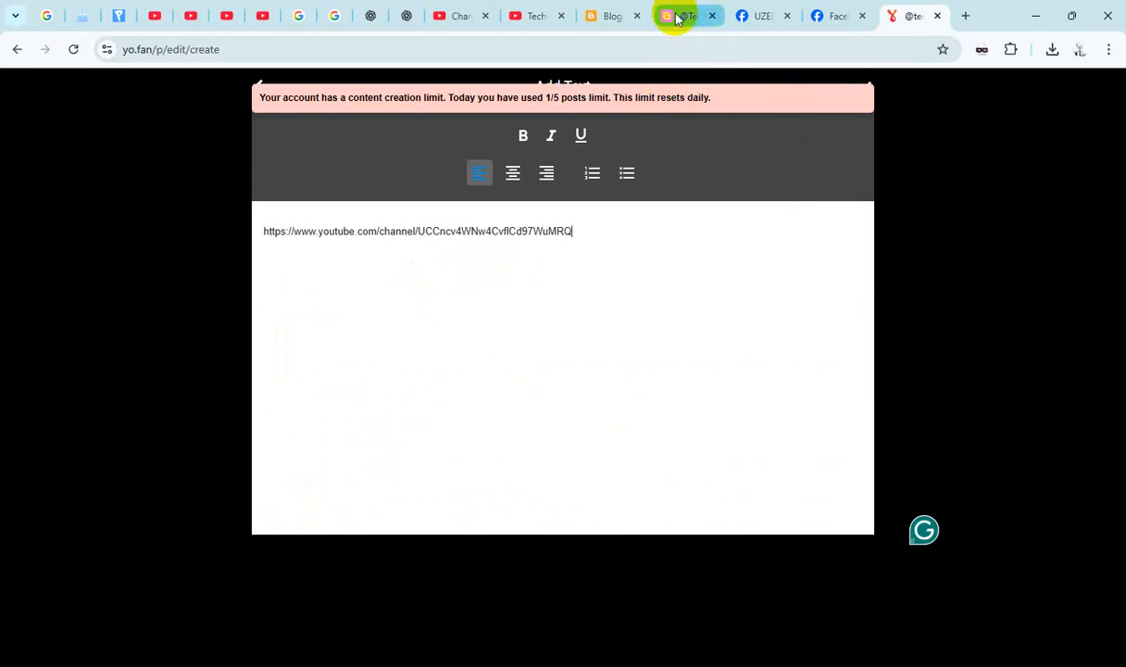
left_click(533, 14)
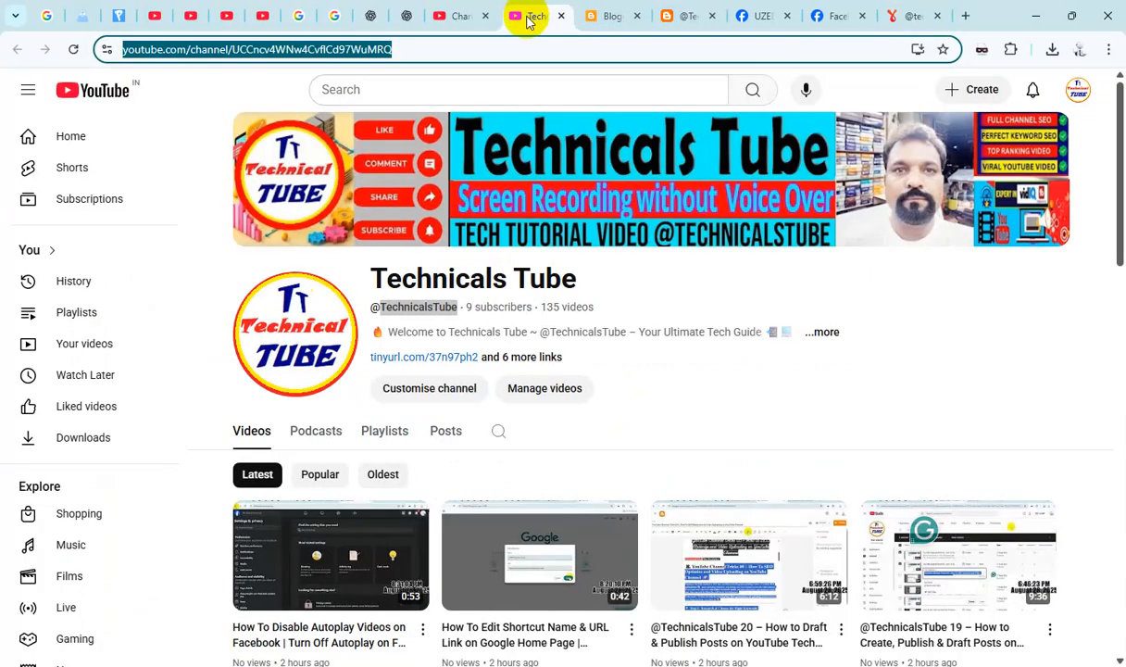
left_click(429, 307)
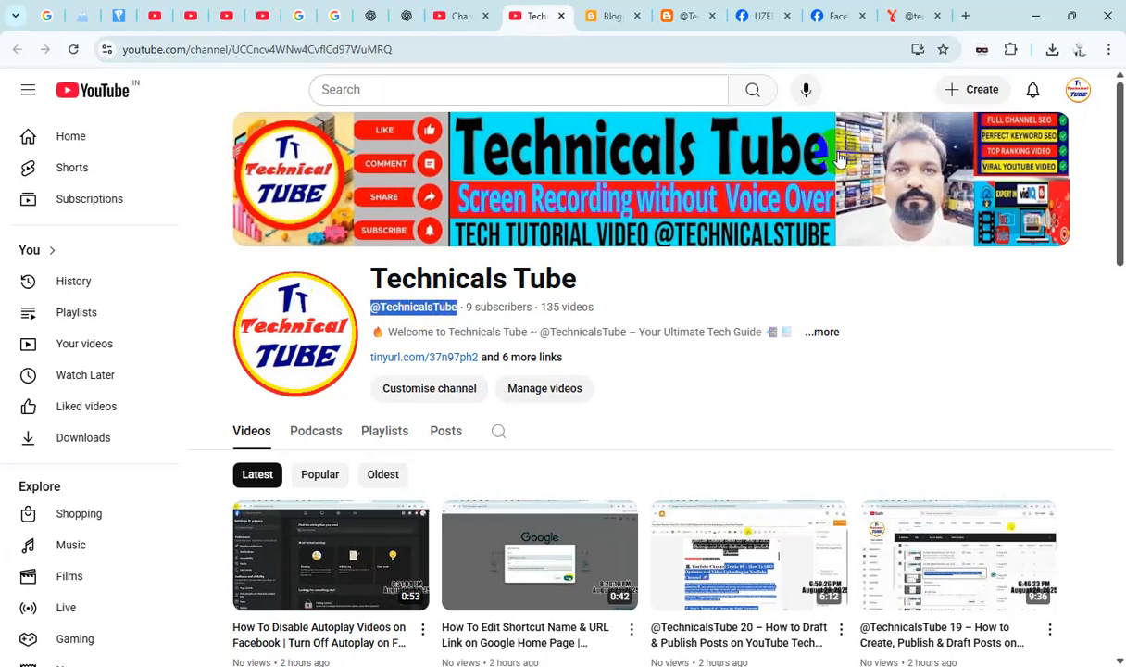
left_click(900, 20)
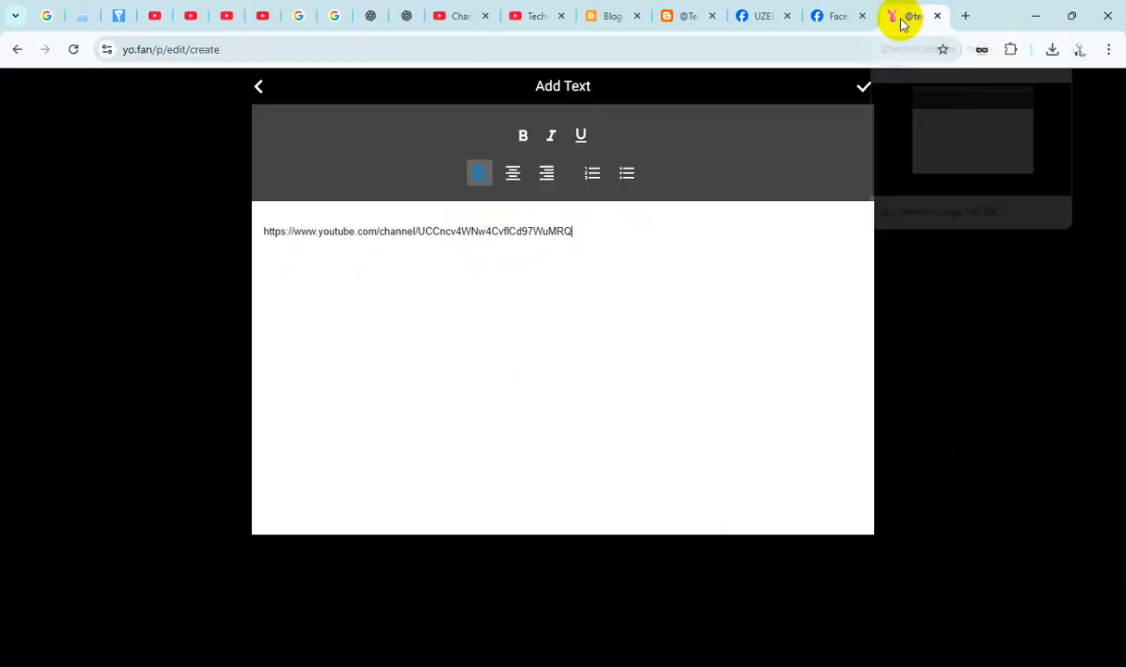
type("@TechnicalsTube")
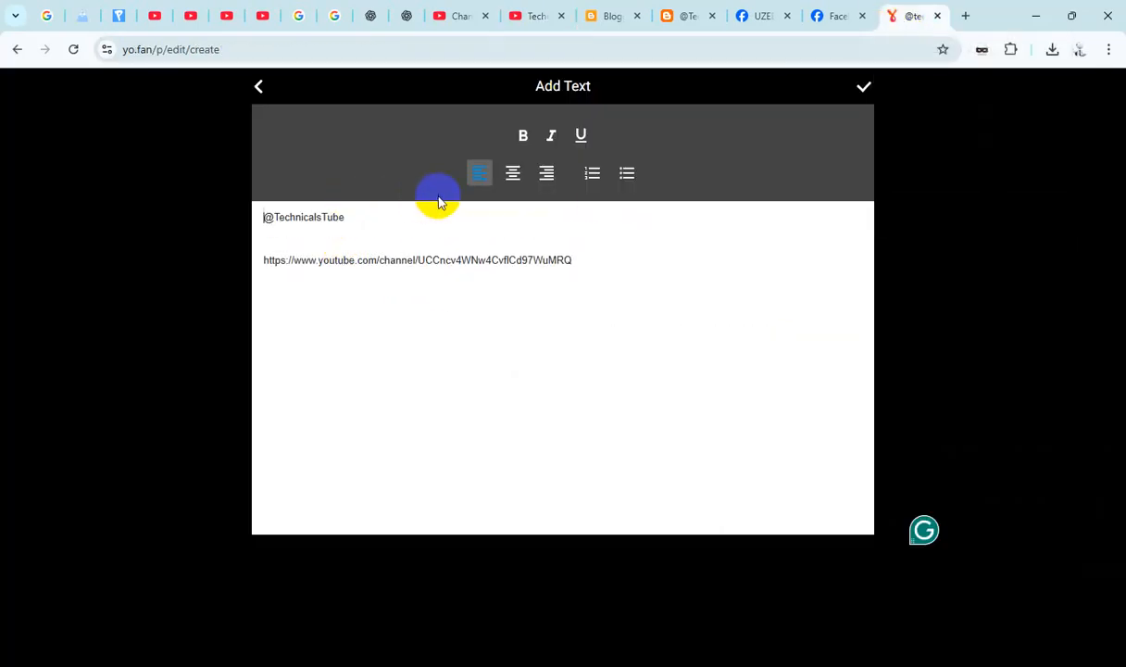
left_click(438, 204)
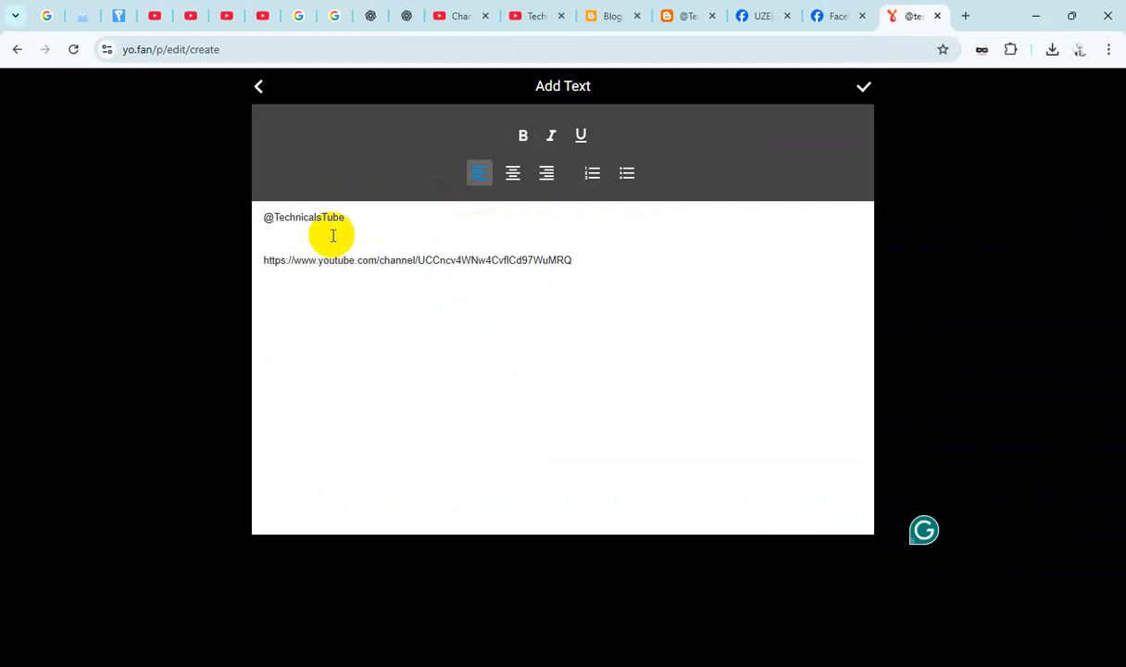
key("Delete")
key("Delete")
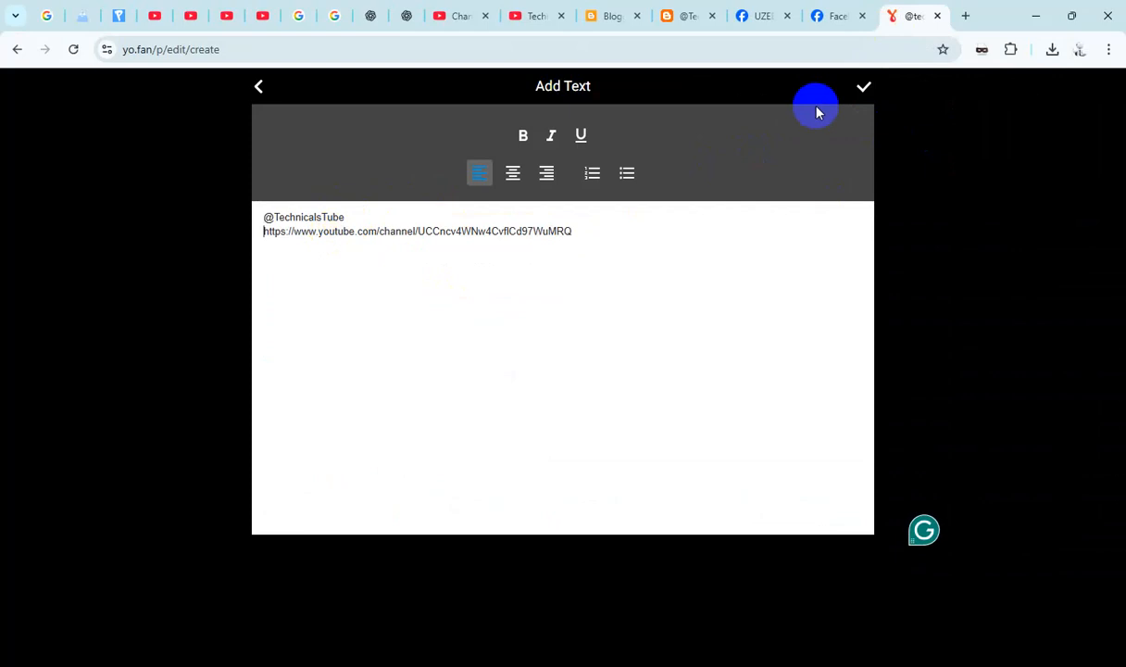
left_click(864, 88)
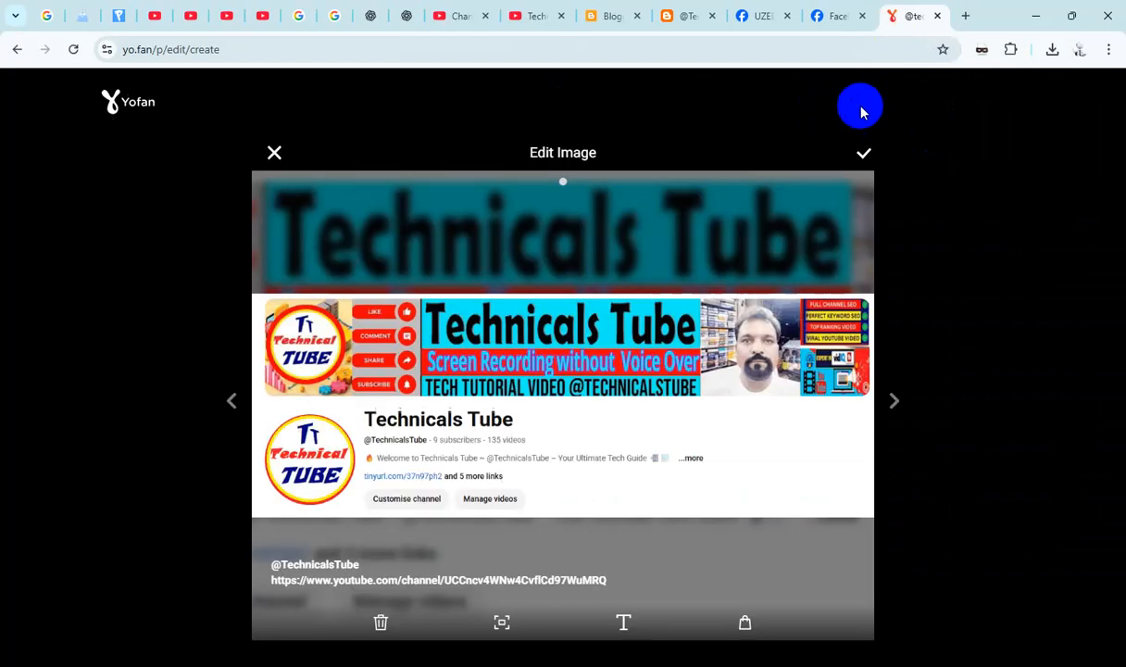
- Accept the edited Technicals Tube channel image, publish the post, and look over the posts on the profile
left_click(866, 159)
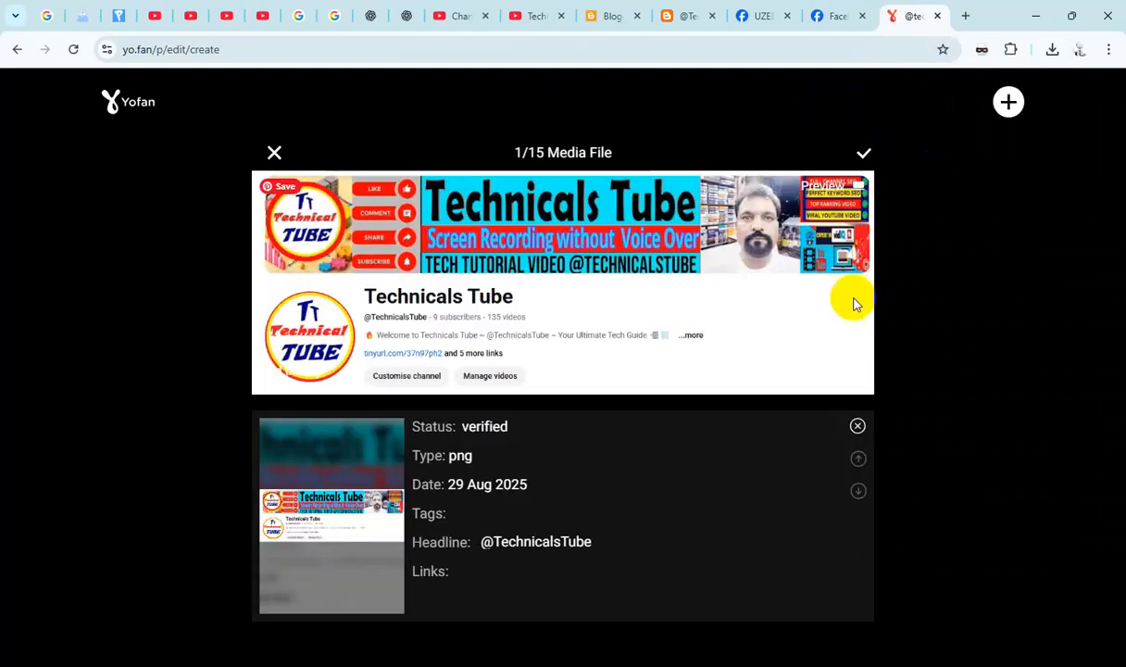
left_click(863, 159)
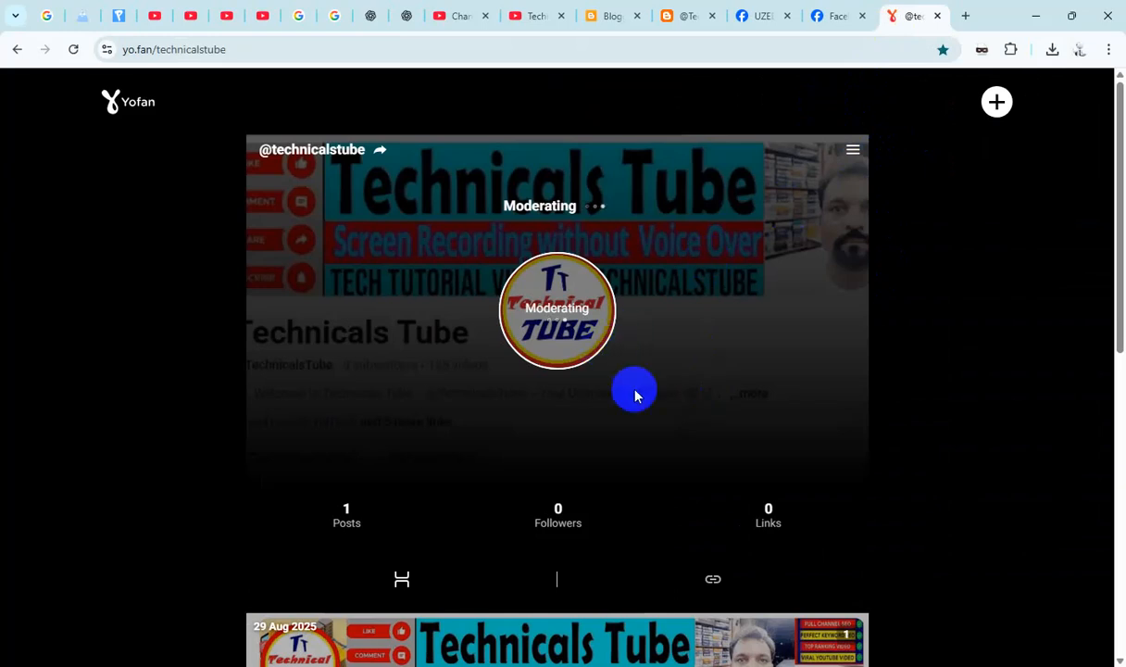
scroll(630, 395, "down", 4)
scroll(638, 398, "down", 4)
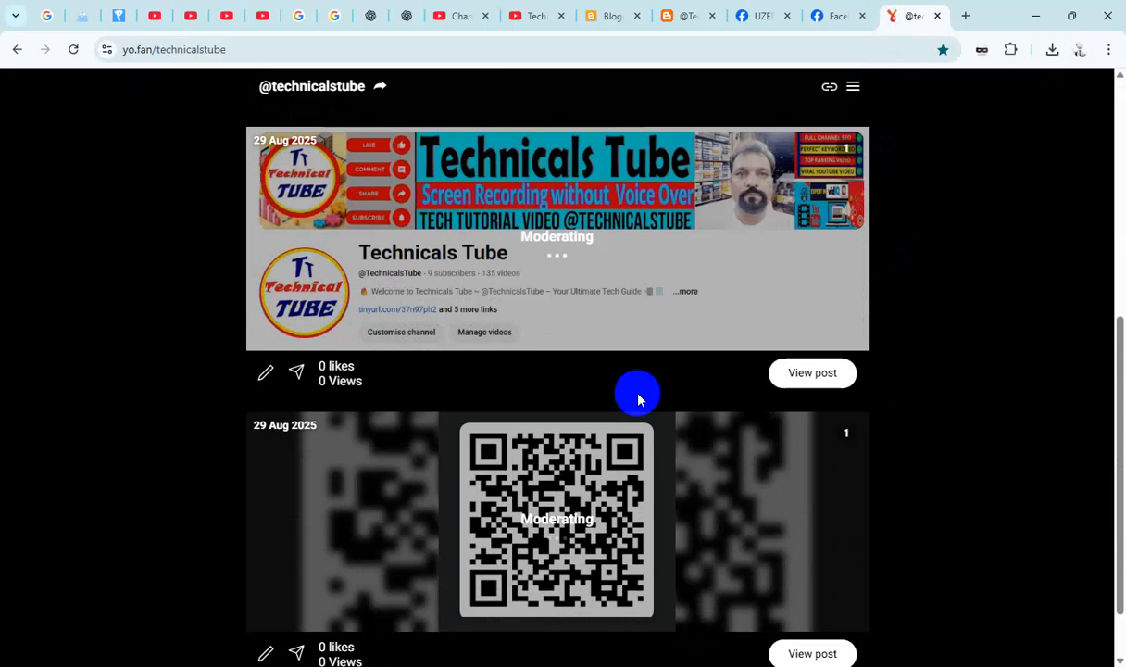
scroll(638, 397, "up", 3)
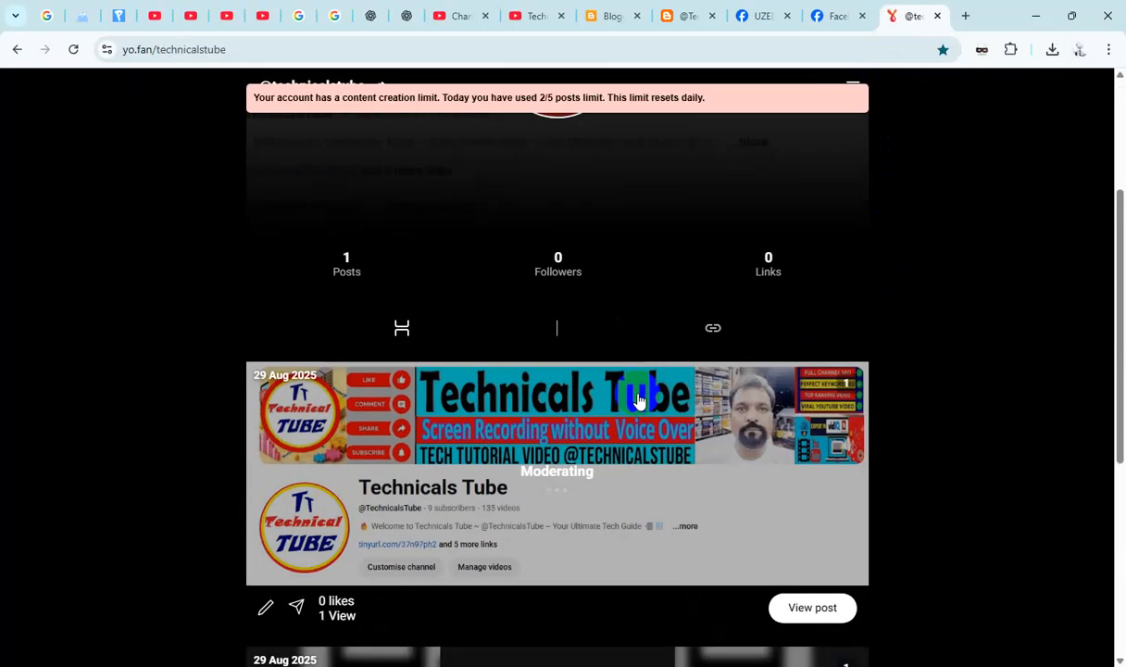
scroll(733, 333, "down", 3)
scroll(728, 357, "down", 2)
scroll(726, 365, "up", 7)
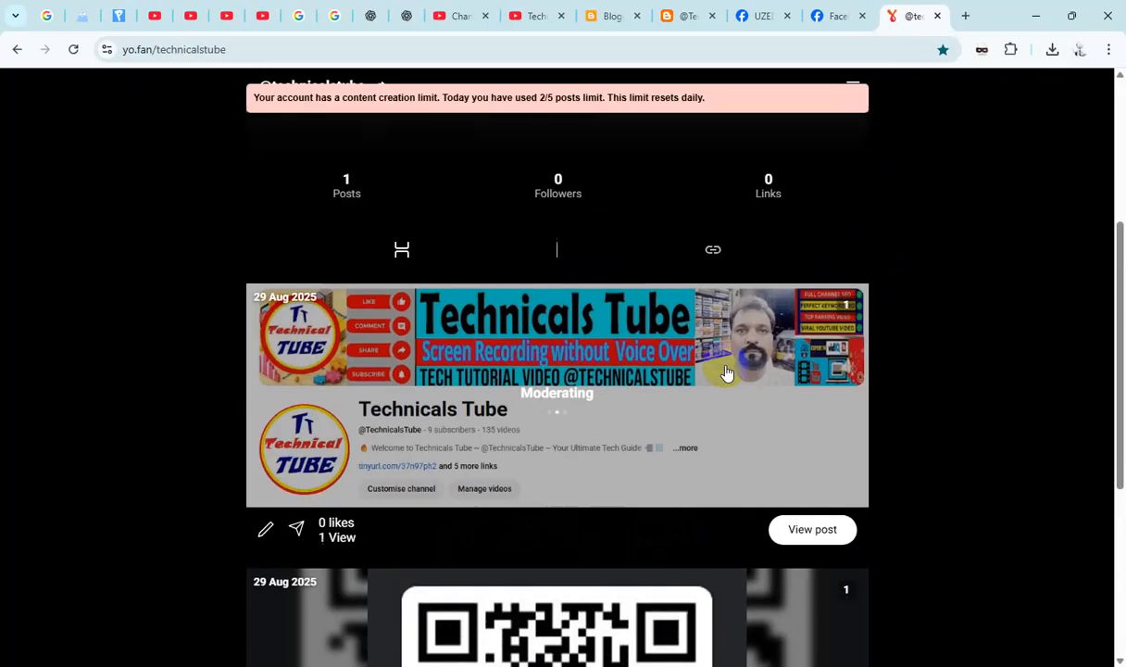
- Create another new post and add the Facebook page image Screenshot_1.png as its media file
left_click(997, 102)
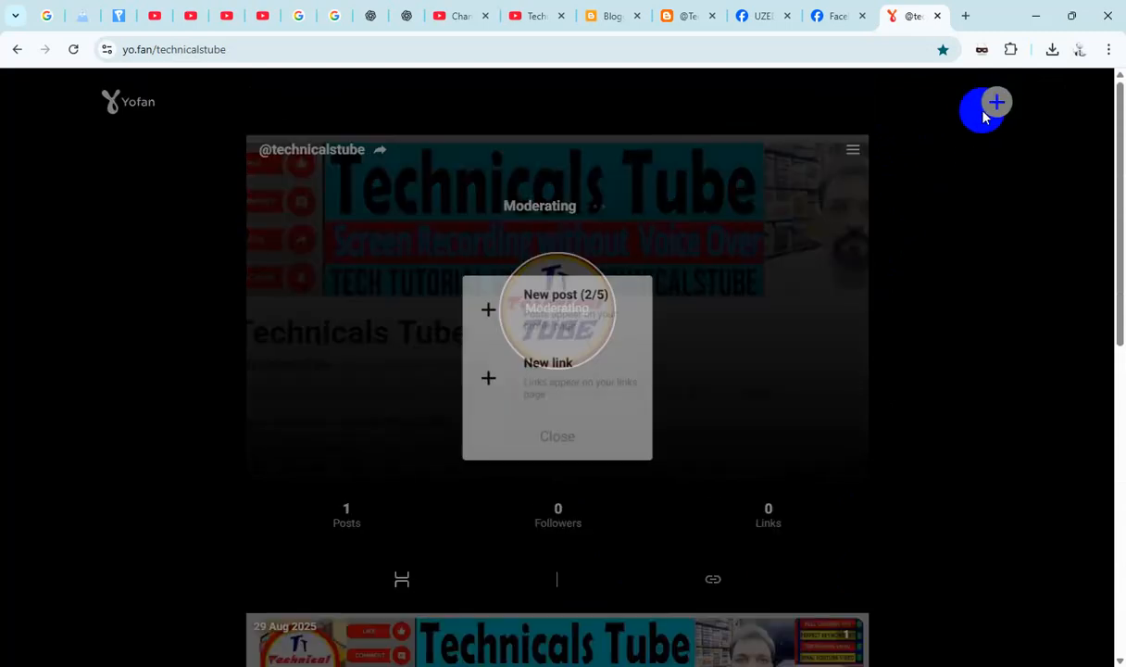
left_click(630, 302)
left_click(616, 302)
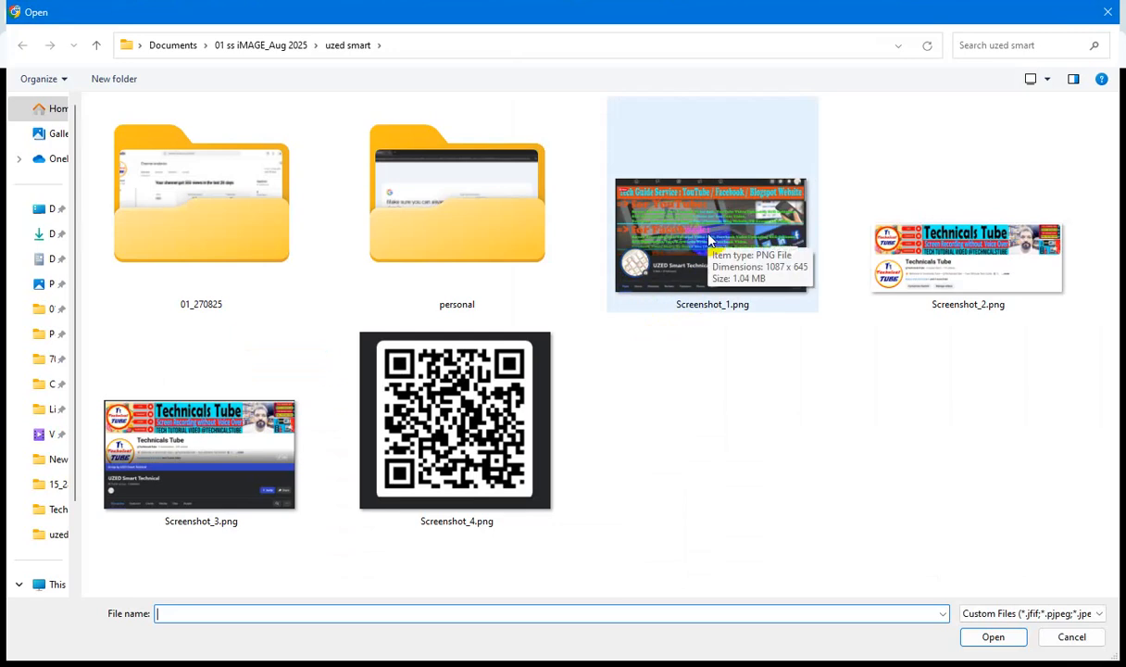
double_click(710, 239)
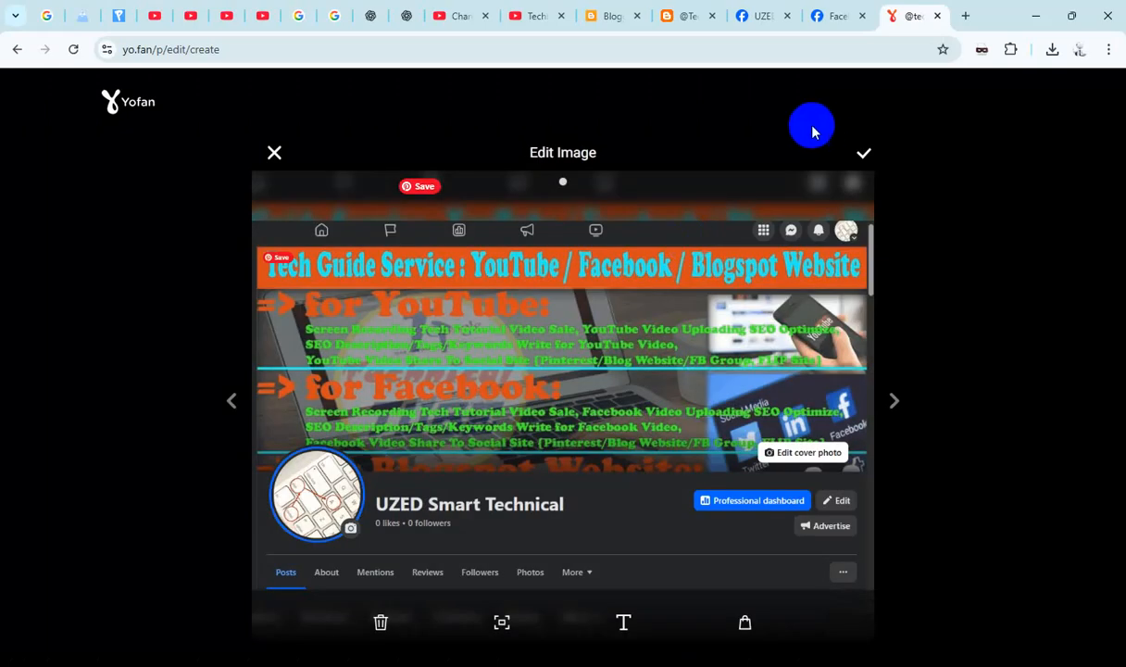
- Copy the page name UZED Smart Technical from Facebook and paste it on two separate lines as text for the page image
left_click(818, 15)
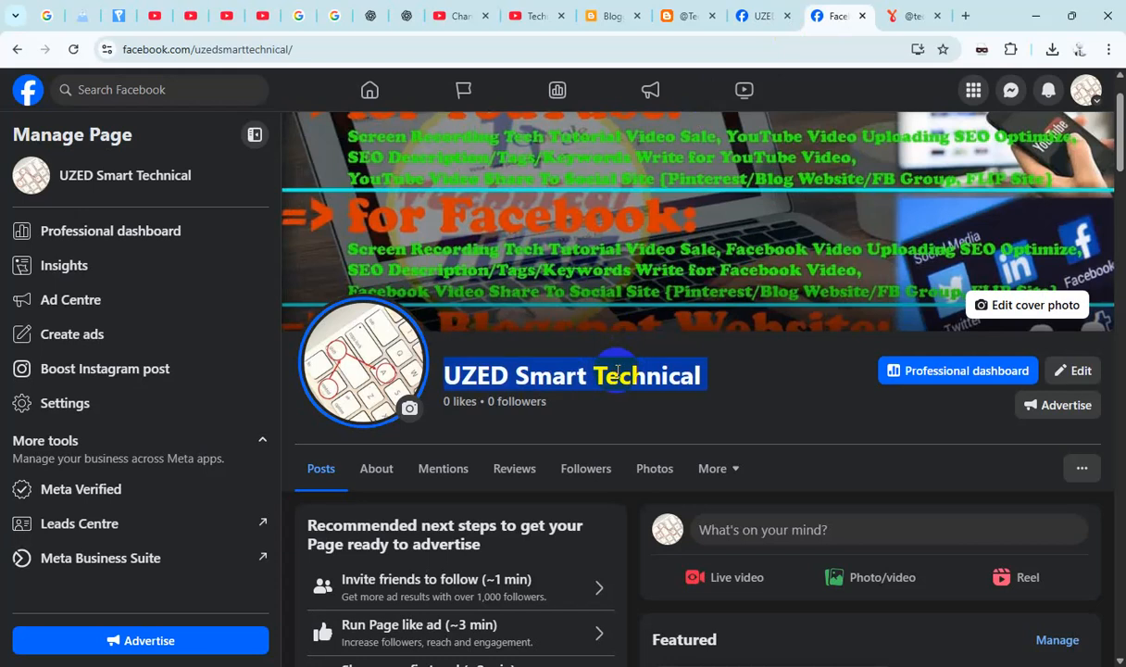
left_click(916, 15)
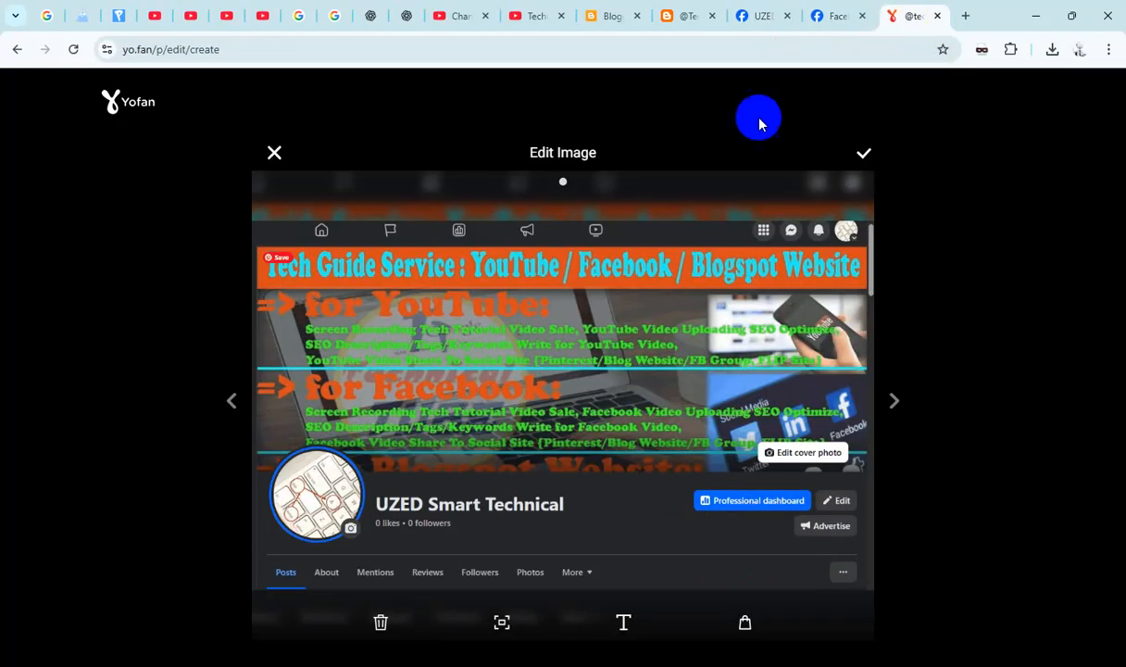
left_click(622, 629)
left_click(470, 287)
type("UZED Smart Technical")
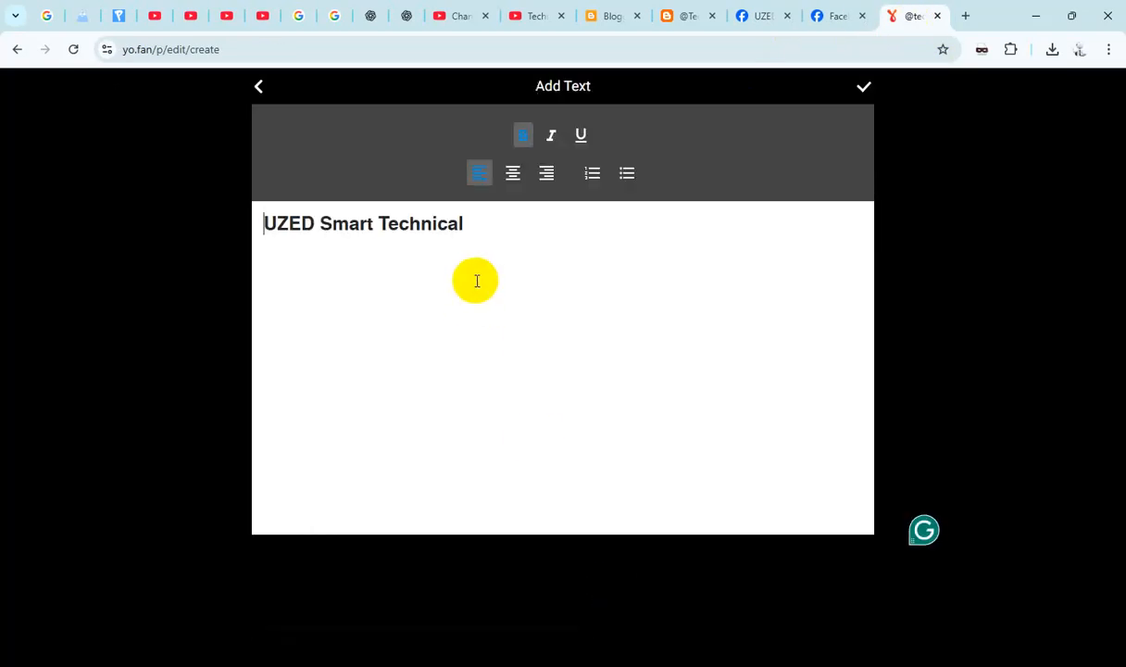
key("Return")
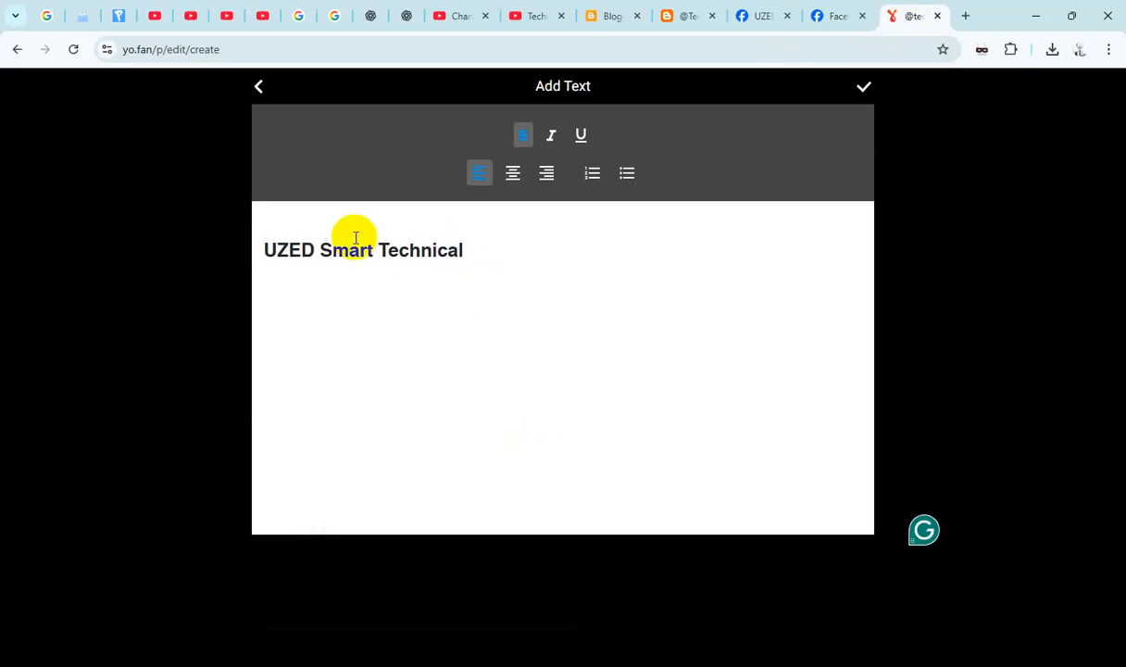
left_click(390, 221)
type("UZED Smart Technical")
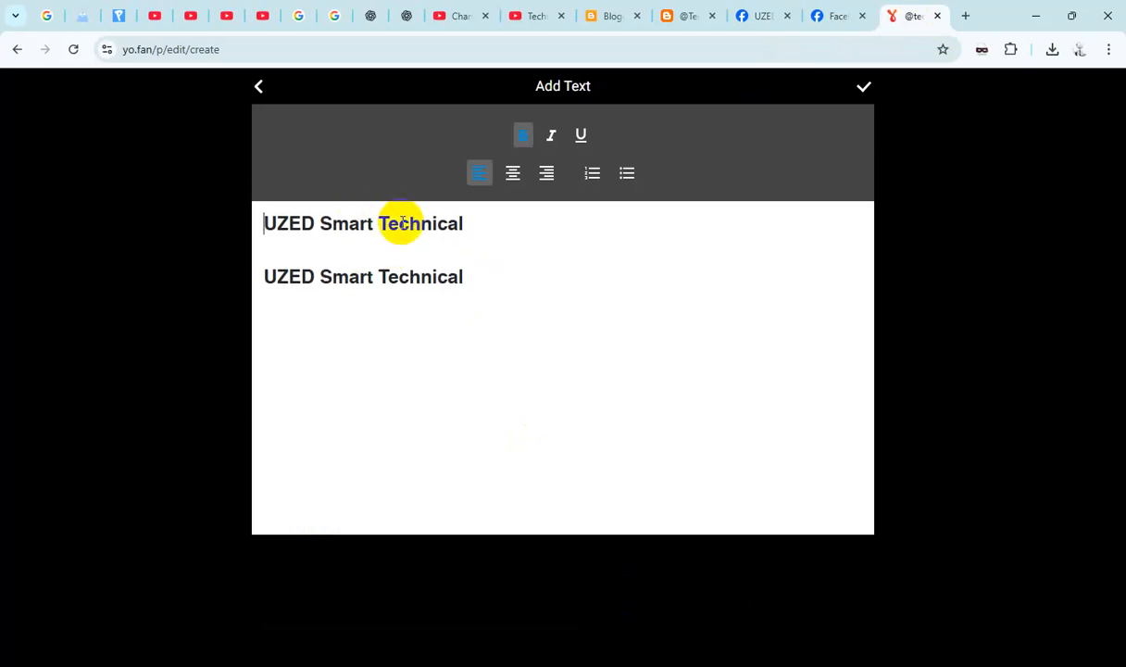
left_click(831, 18)
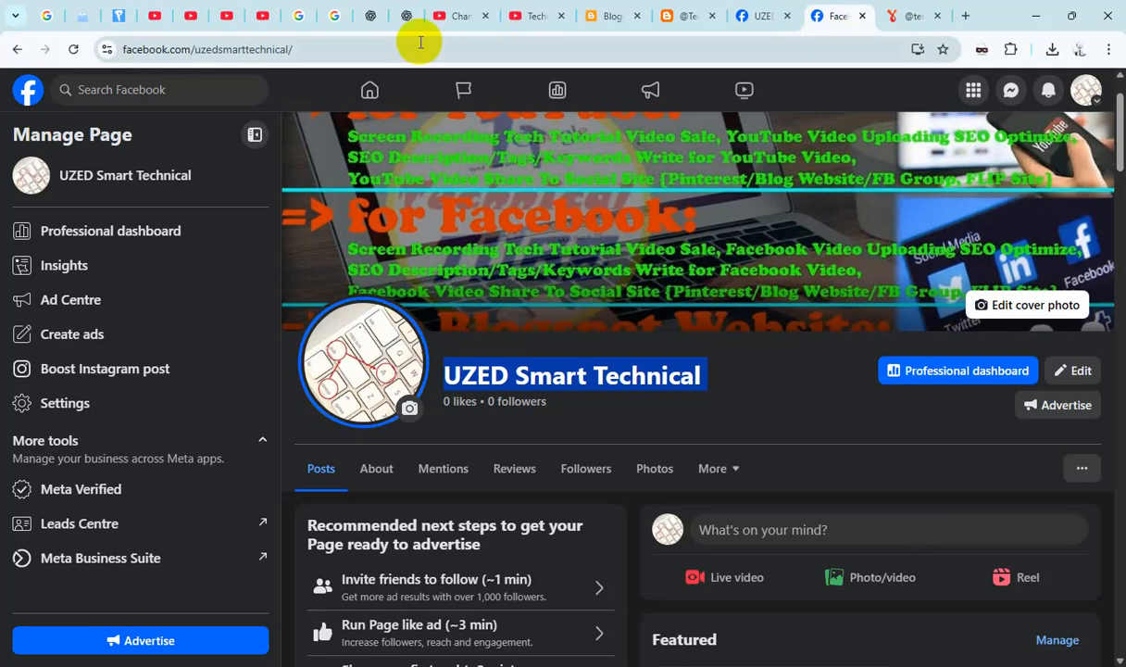
left_click(421, 47)
key("ctrl+c")
left_click(894, 18)
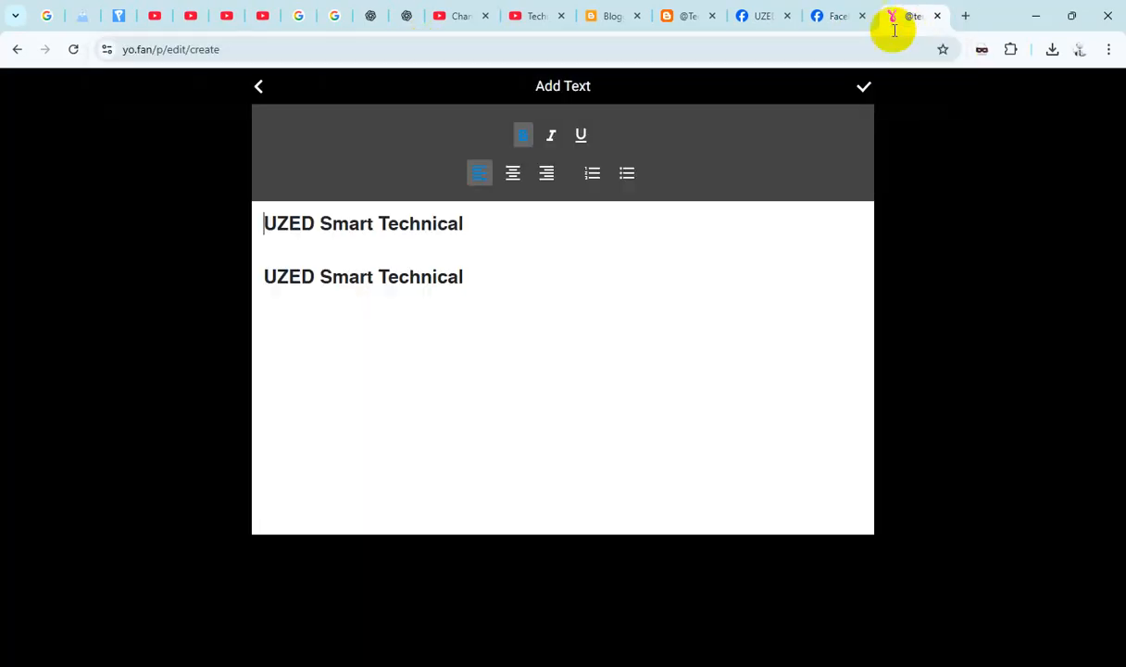
left_click(302, 240)
triple_click(468, 277)
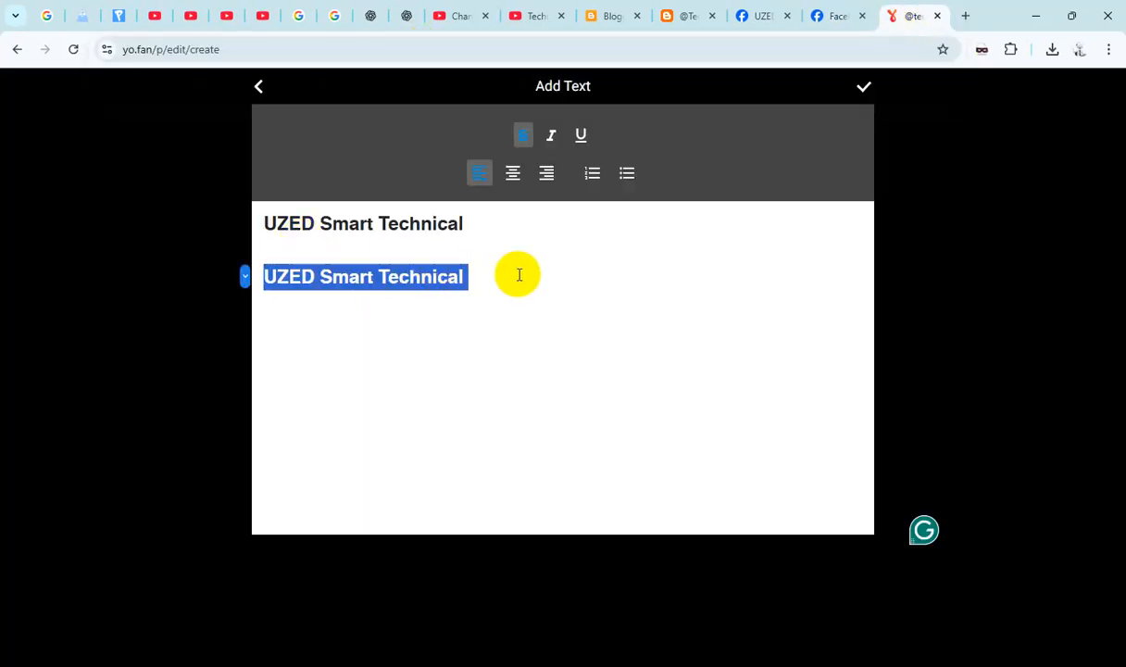
key("BackSpace")
key("ctrl+v")
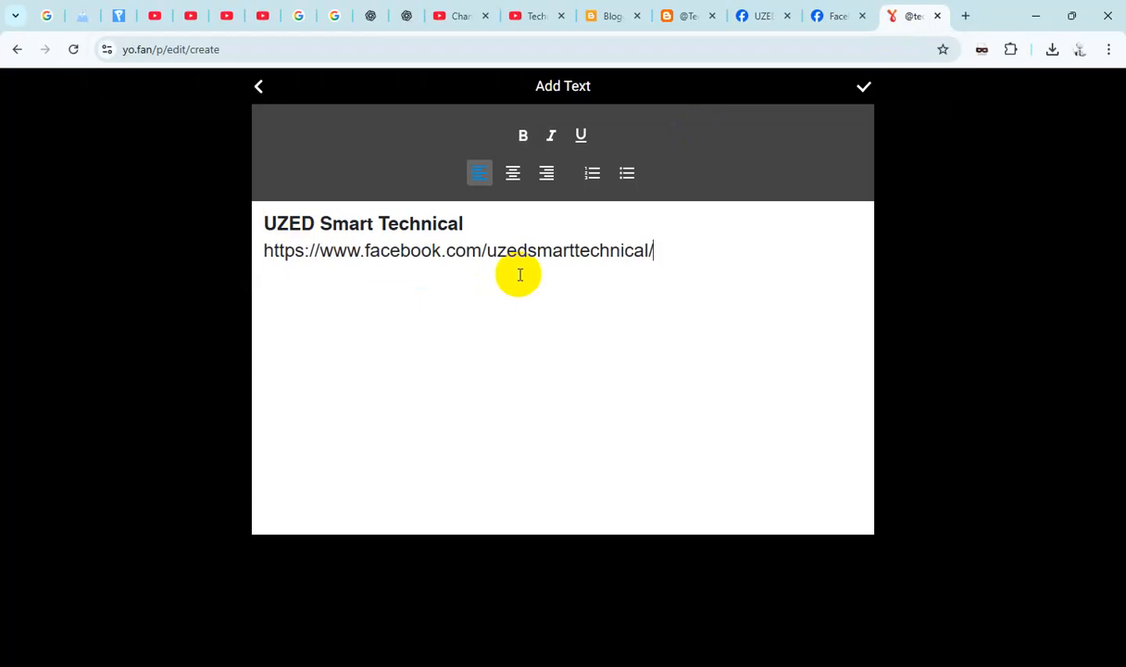
left_click(864, 87)
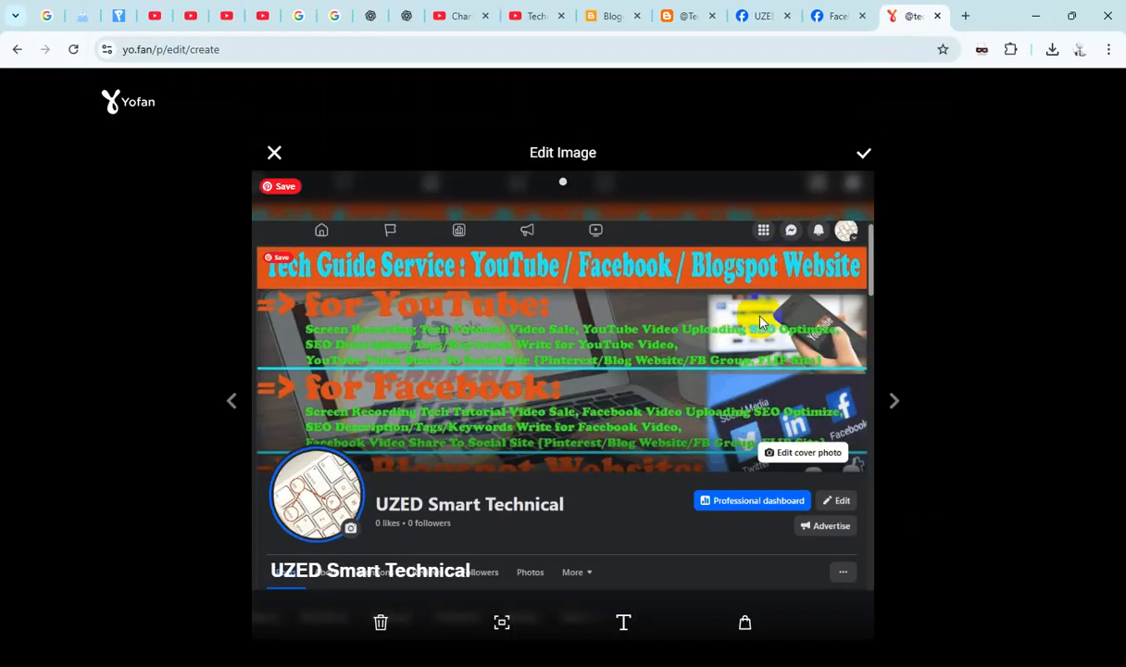
- Accept the edited UZED Smart Technical image, publish the post, and check it on the profile
left_click(860, 160)
left_click(865, 146)
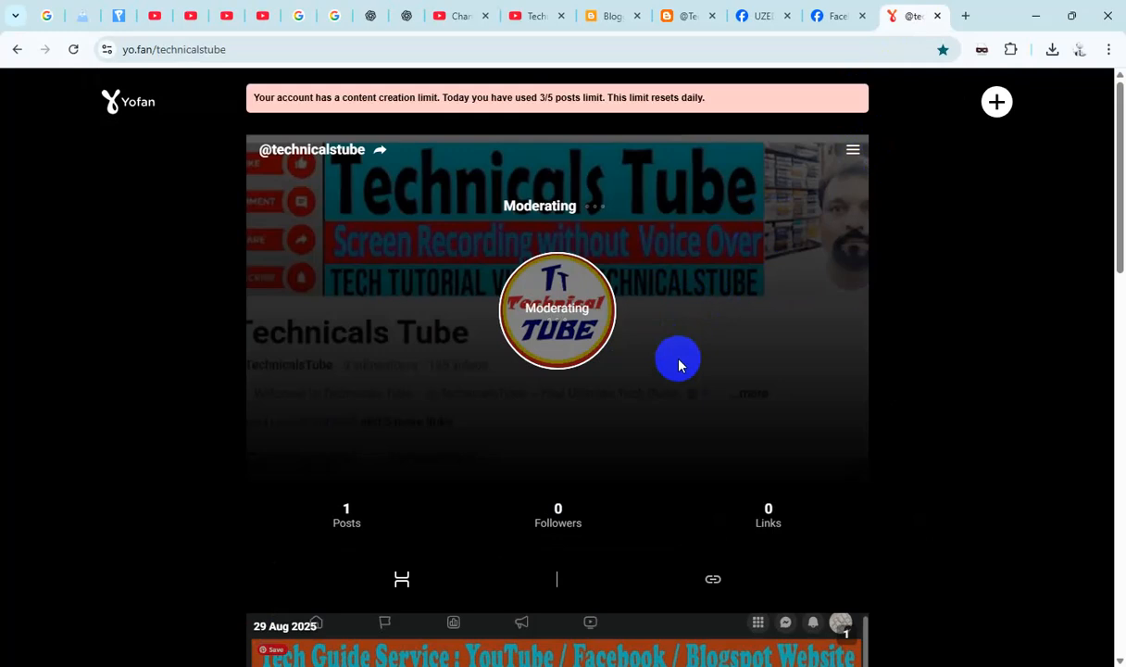
scroll(679, 364, "down", 10)
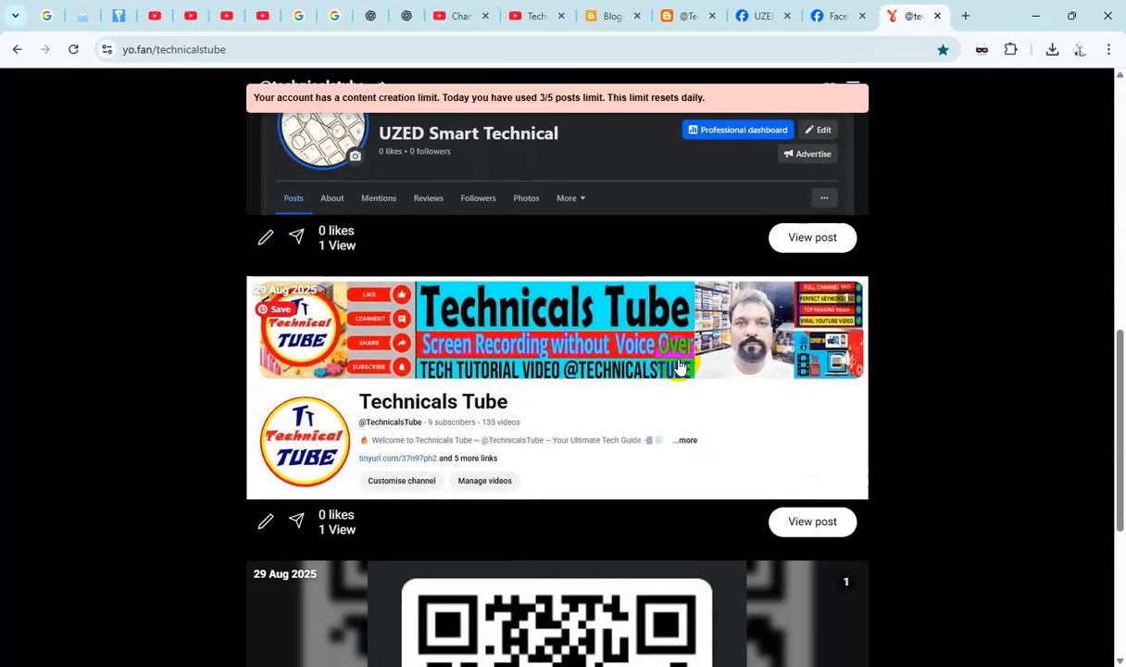
scroll(679, 364, "up", 10)
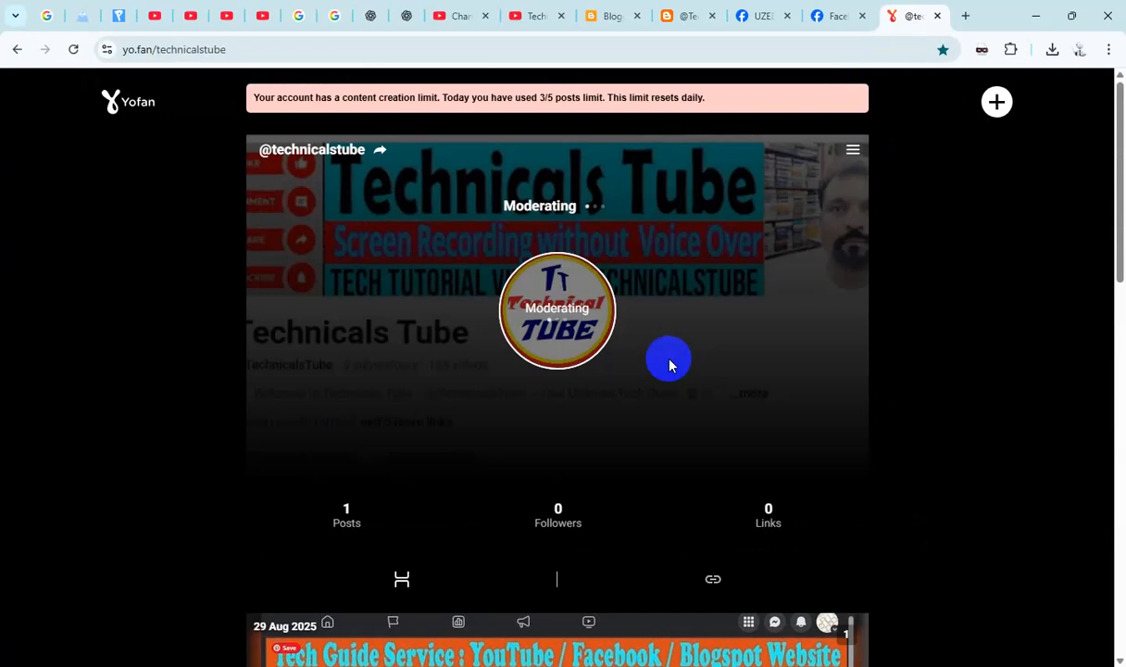
- Capture the header area of the technicalstube.blogspot.com blog and save it as Screenshot_5.png in the uzed smart folder
left_click(685, 18)
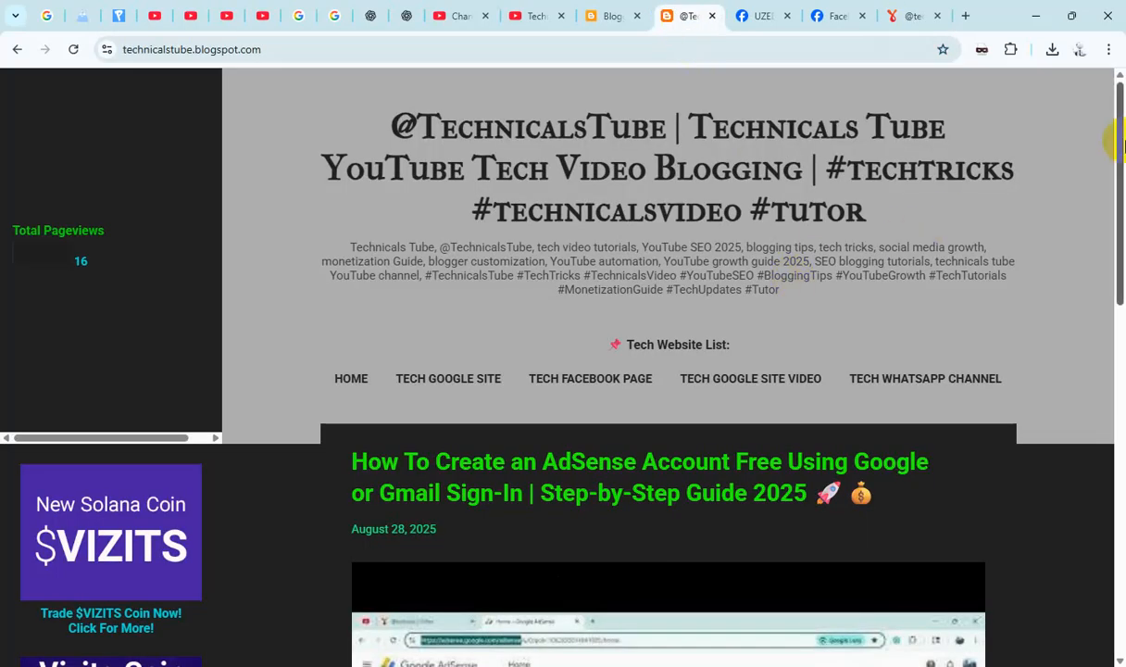
key("Print")
mouse_move(219, 65)
left_mouse_down()
mouse_move(922, 445)
mouse_move(1115, 419)
left_mouse_up()
left_click(1081, 432)
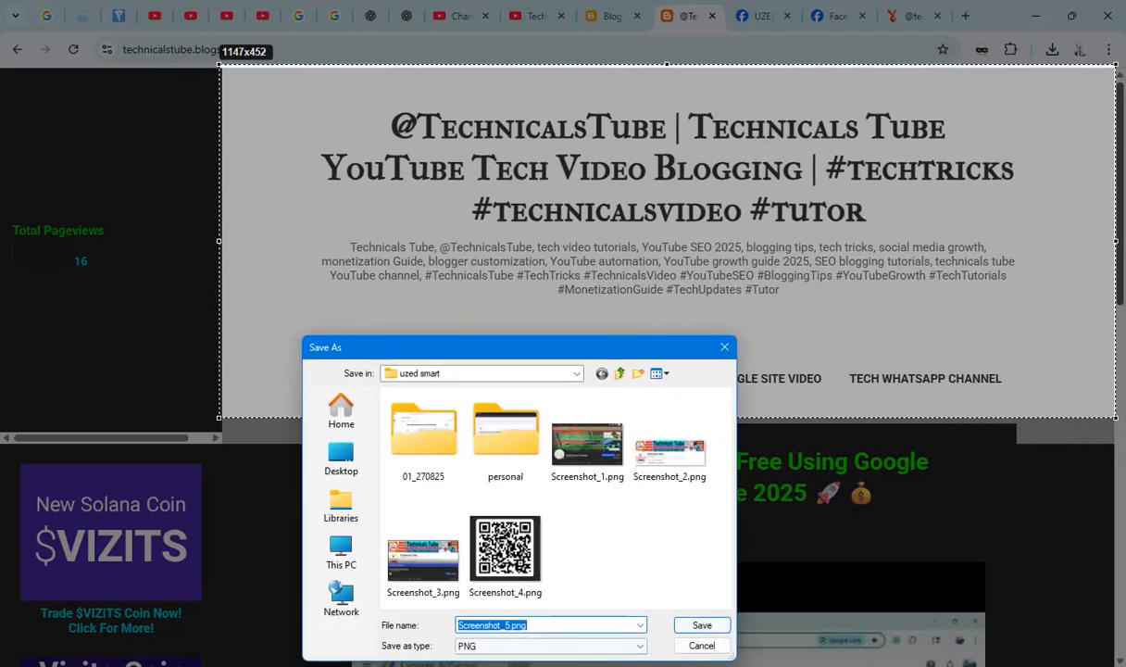
left_click(702, 626)
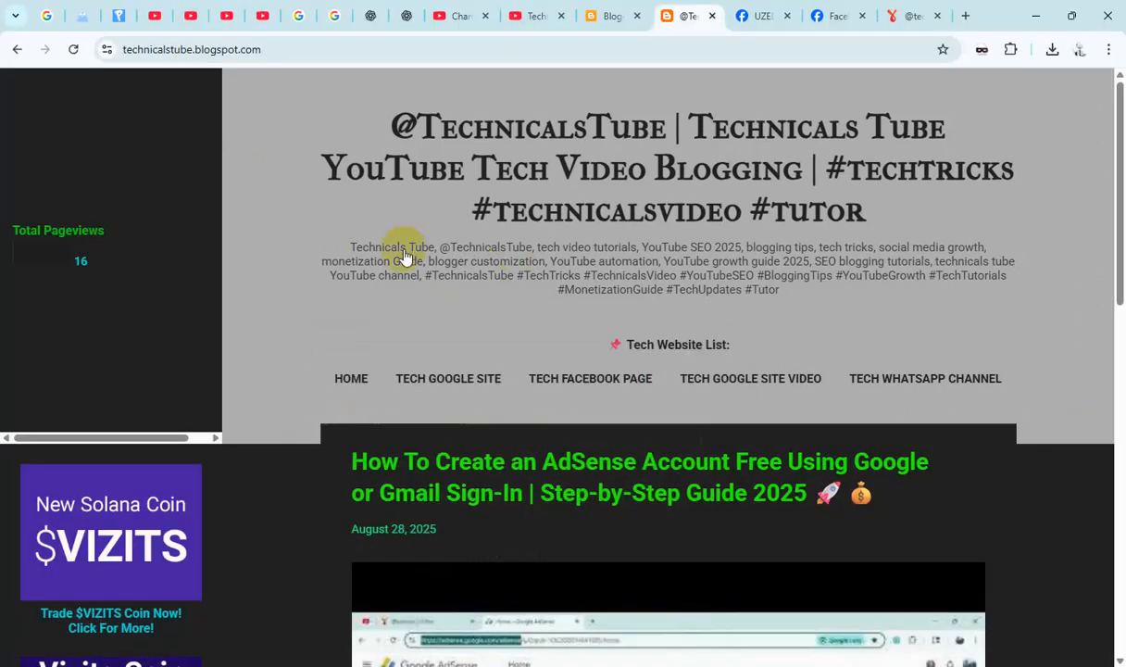
- Copy the blog's address, then create another YoFan post with the blog header screenshot as its media file
left_click(328, 51)
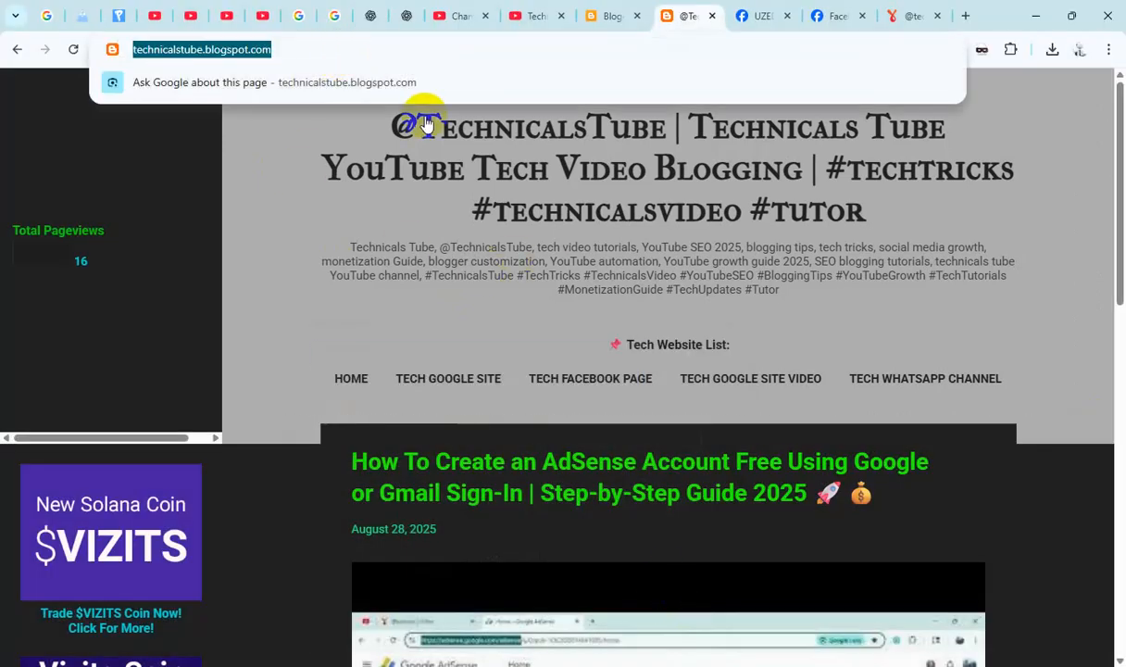
left_click(905, 15)
left_click(996, 120)
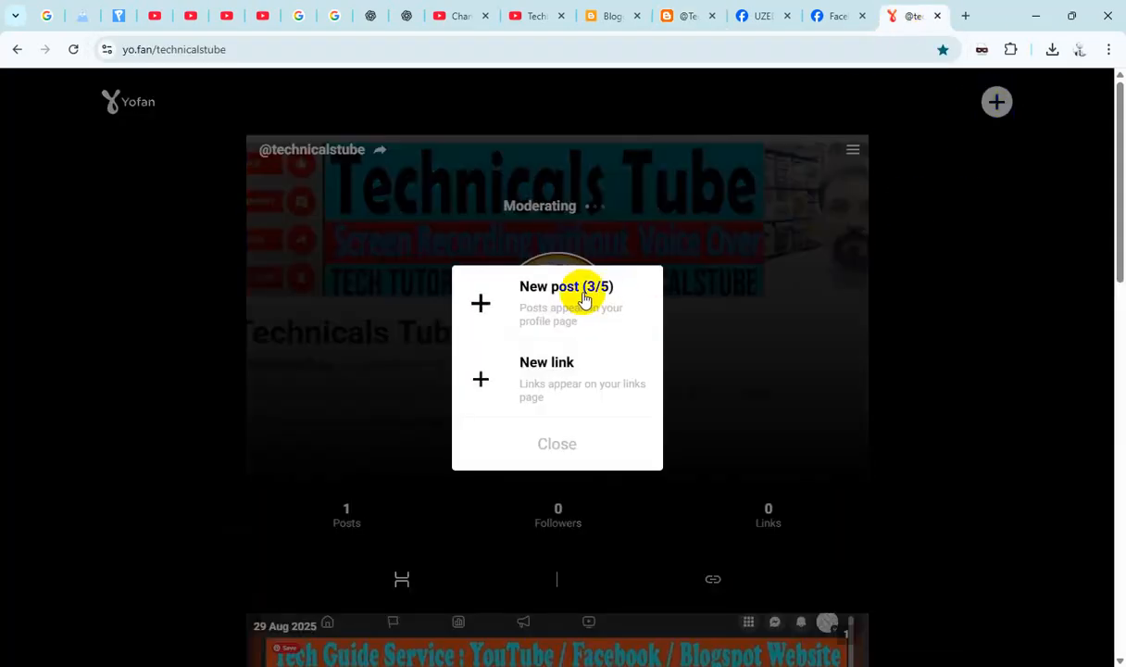
left_click(573, 294)
left_click(554, 300)
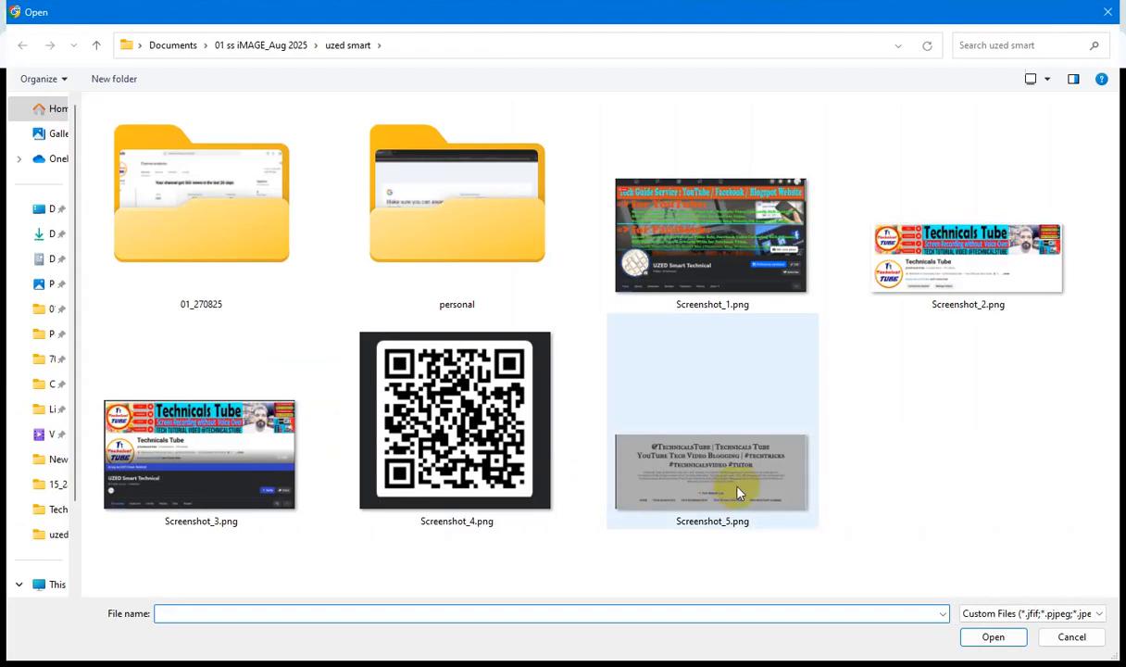
double_click(738, 494)
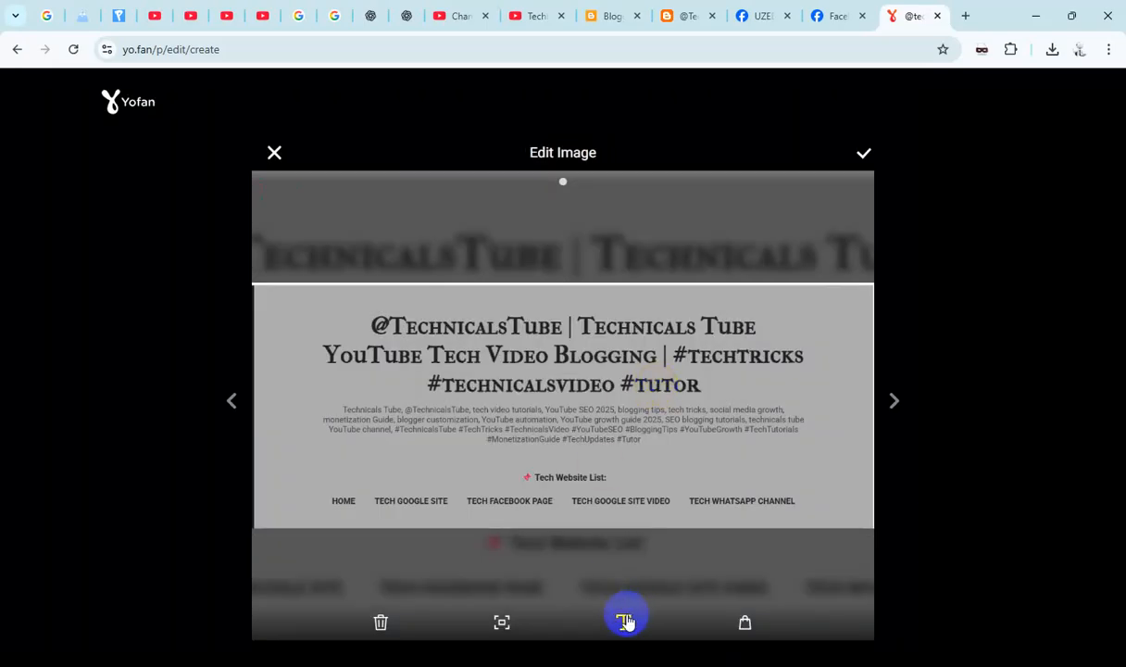
left_click(625, 622)
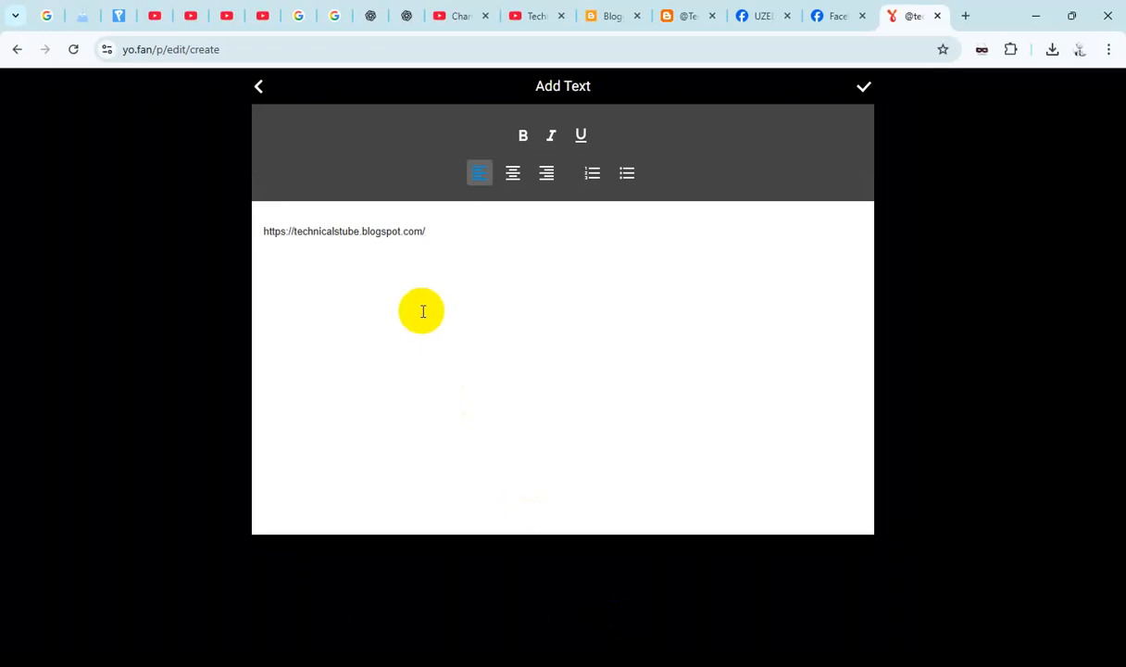
left_click(334, 217)
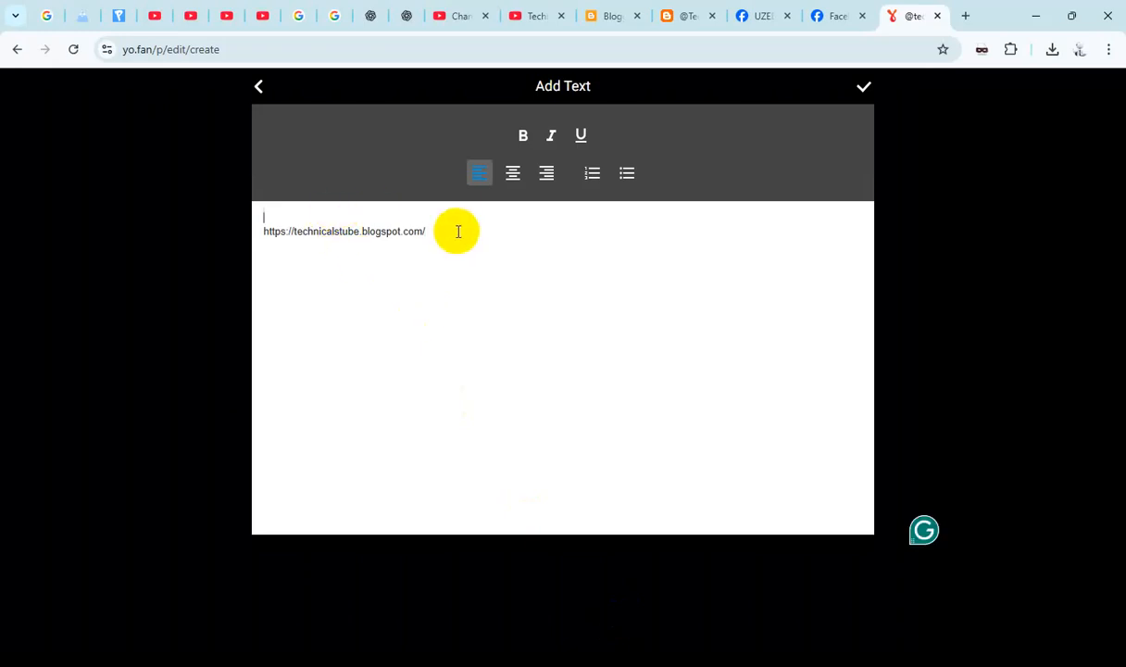
- Copy the full blog title from the blog's basic settings in Blogger
left_click(598, 16)
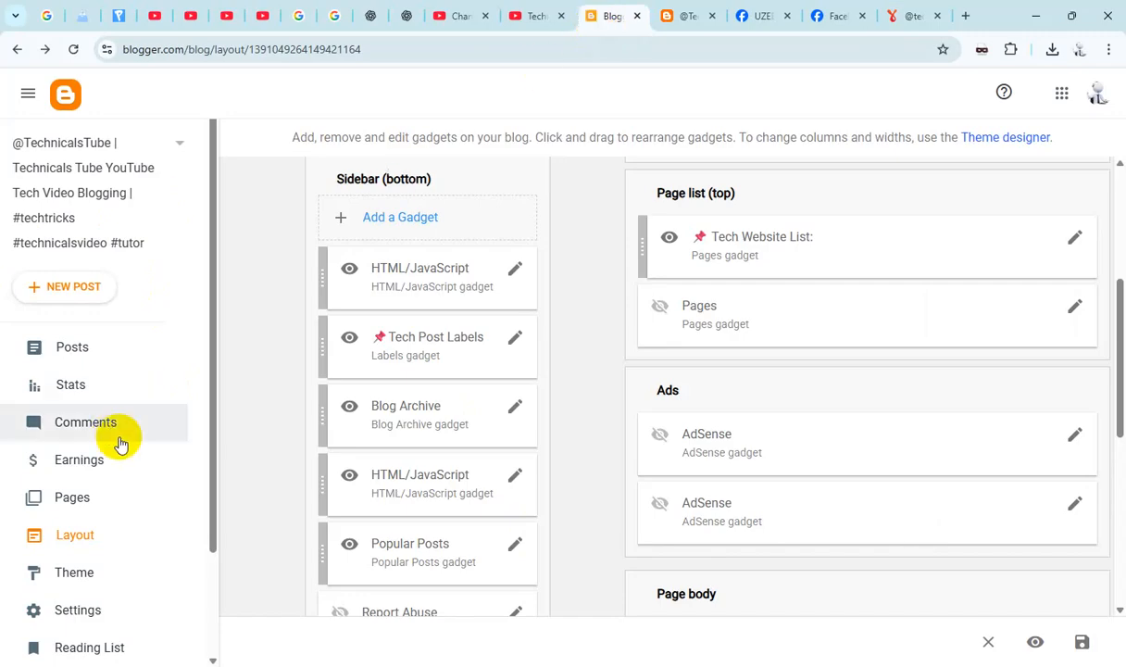
left_click(97, 603)
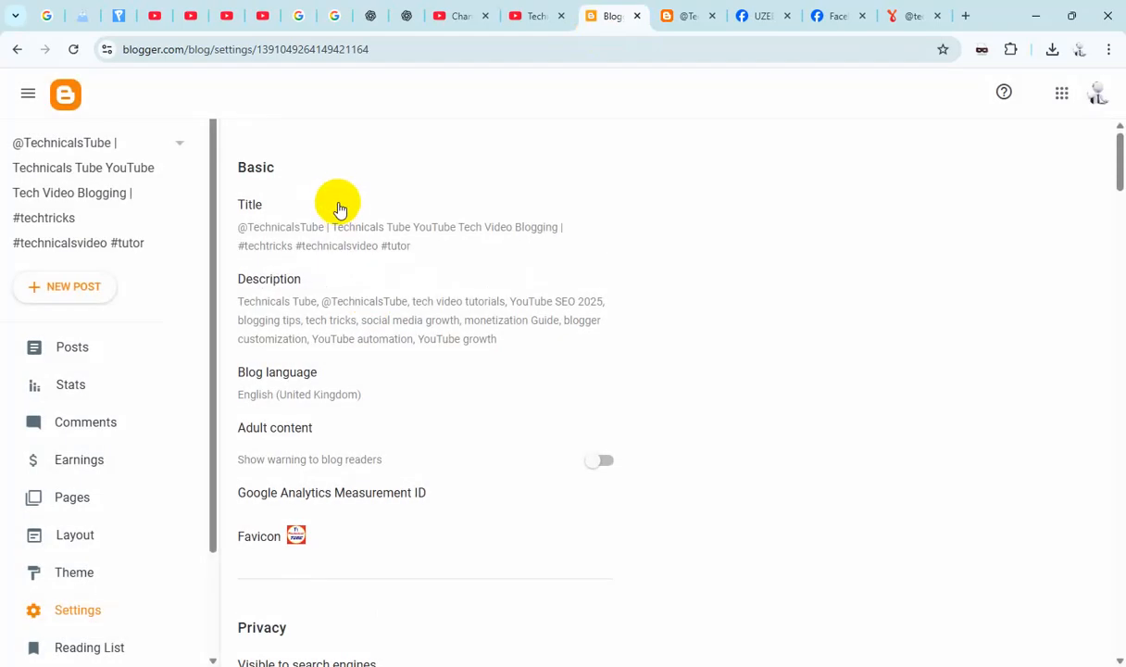
left_click(321, 239)
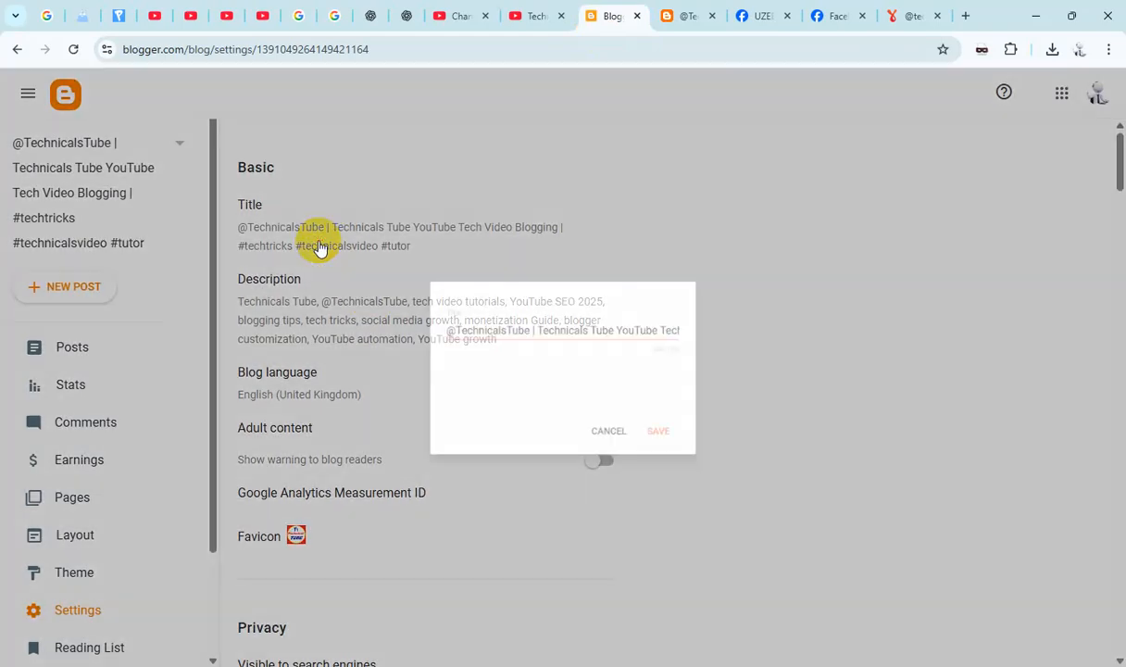
key("ctrl+a")
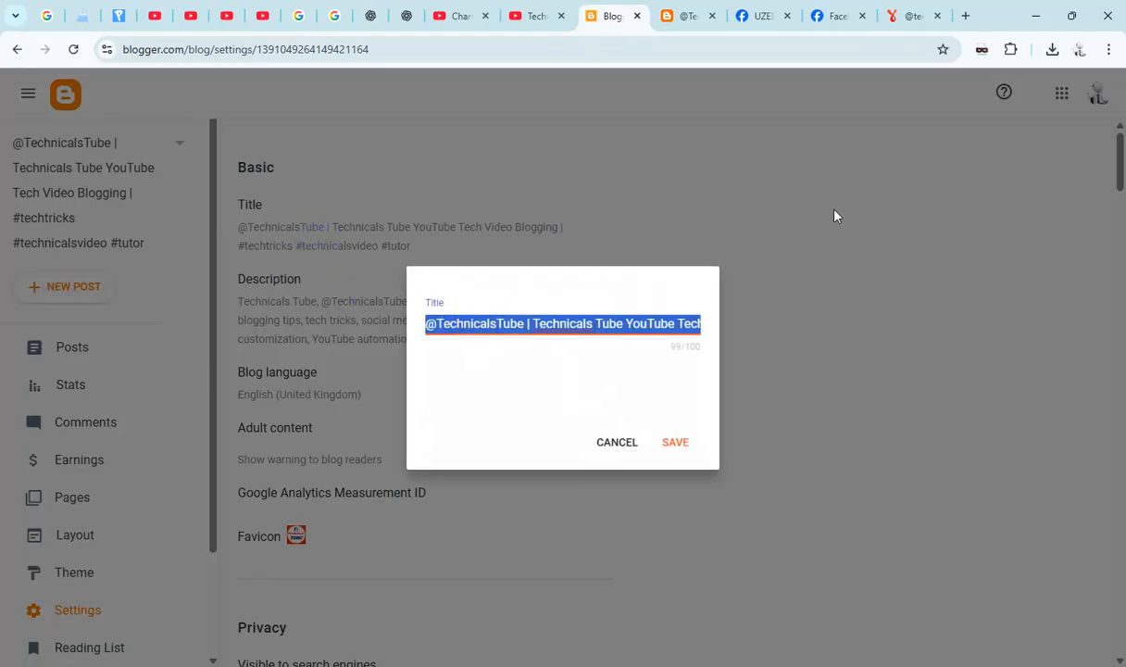
key("ctrl+c")
- Return to YoFan and paste the copied blog title above the blog address in the image text
left_click(907, 16)
left_click(390, 218)
key("ctrl+v")
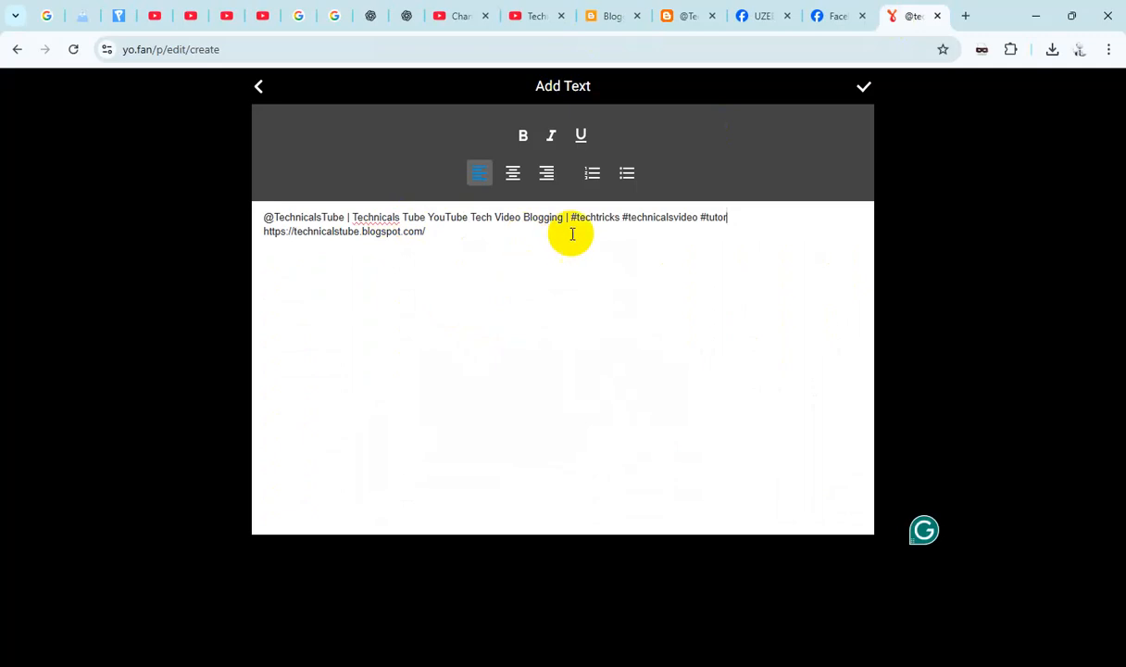
- Apply the title and address text, accept the edited blog header image, and publish the post
left_click(863, 87)
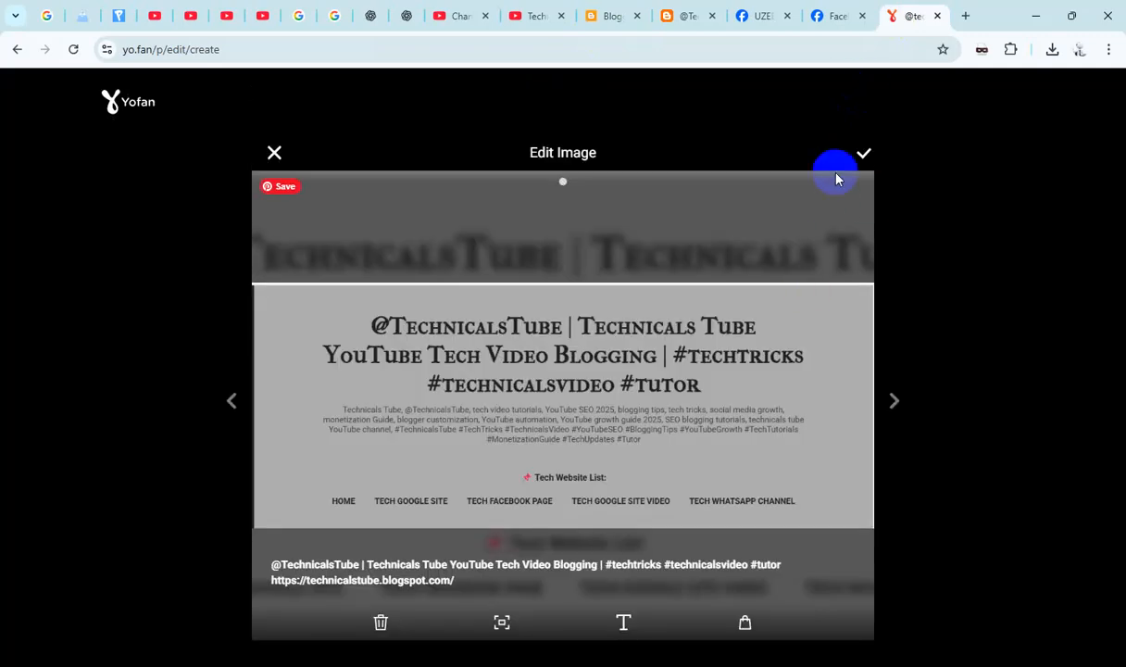
left_click(862, 157)
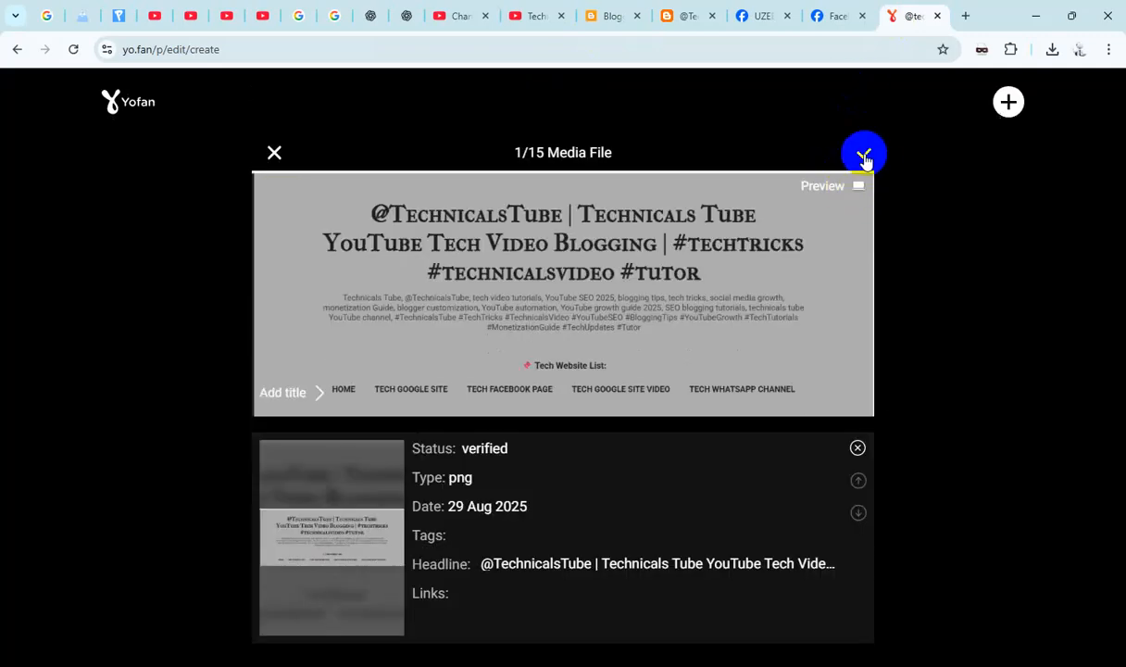
left_click(864, 157)
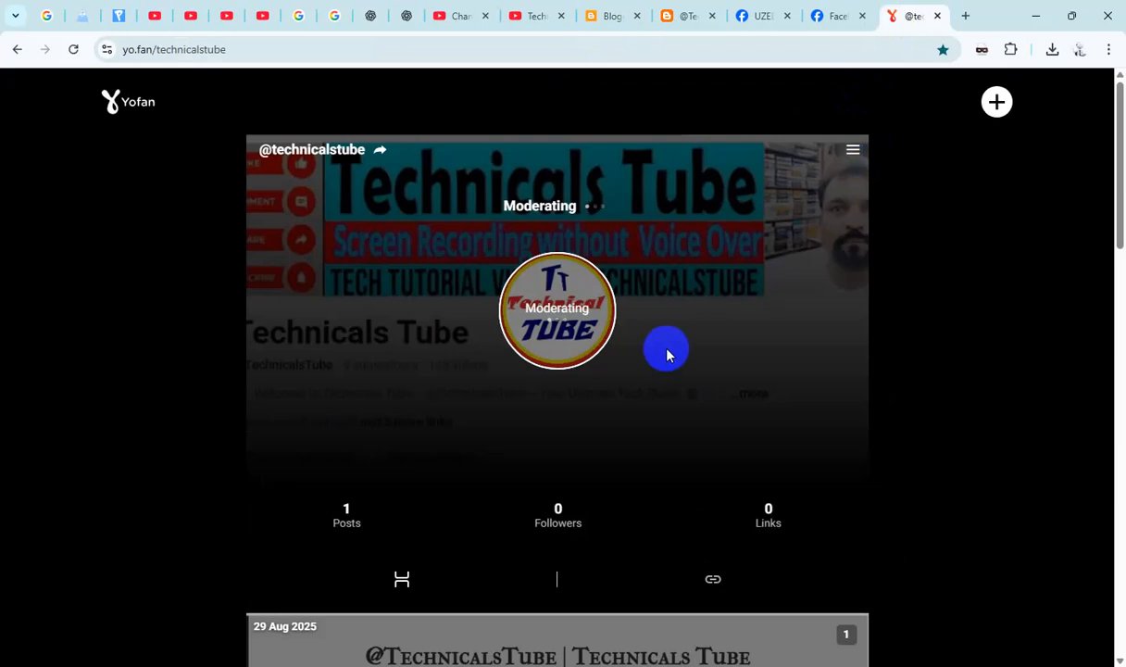
- Look through the published posts on the technicalstube profile, from the new blog post down to the QR code post
scroll(666, 354, "down", 15)
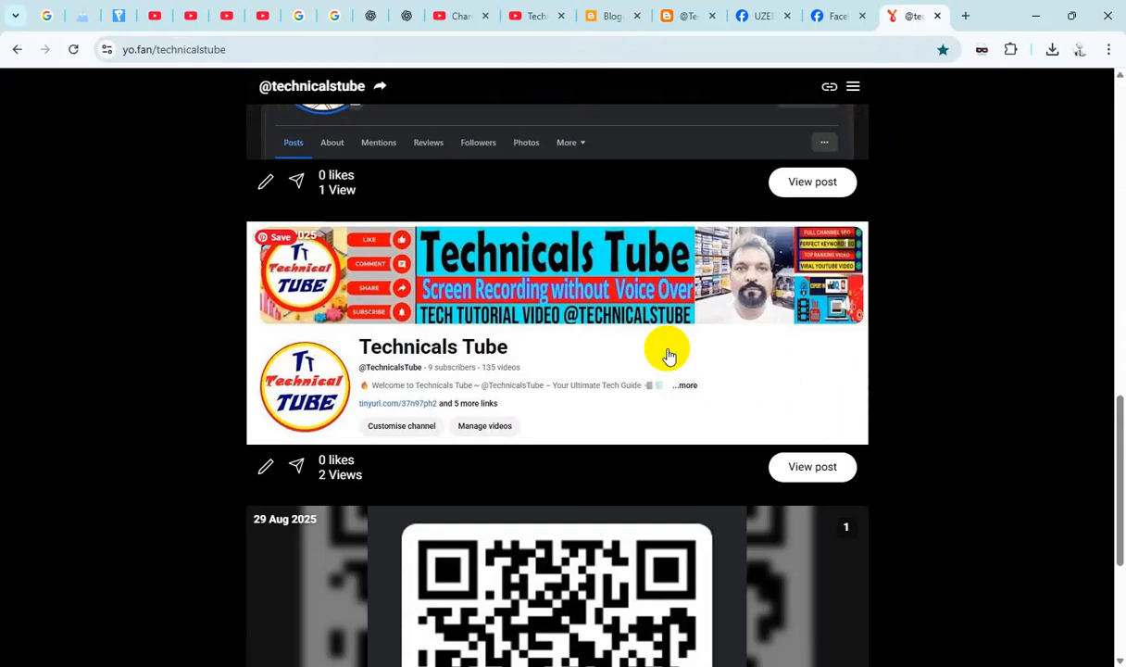
scroll(669, 354, "down", 3)
scroll(669, 353, "up", 3)
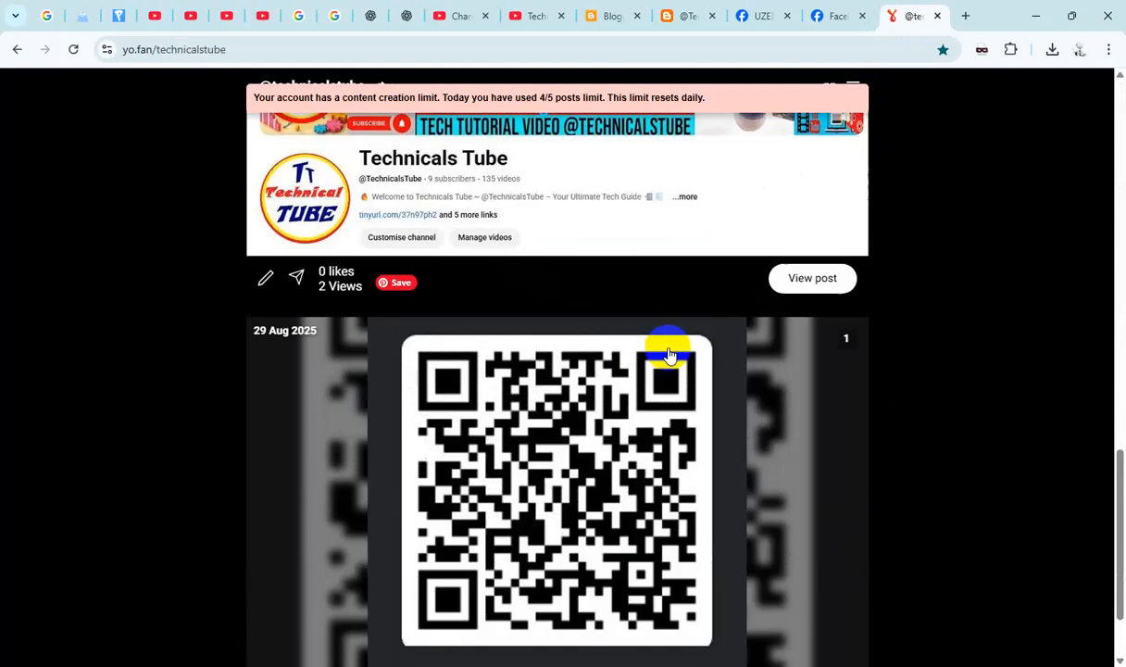
scroll(670, 355, "up", 10)
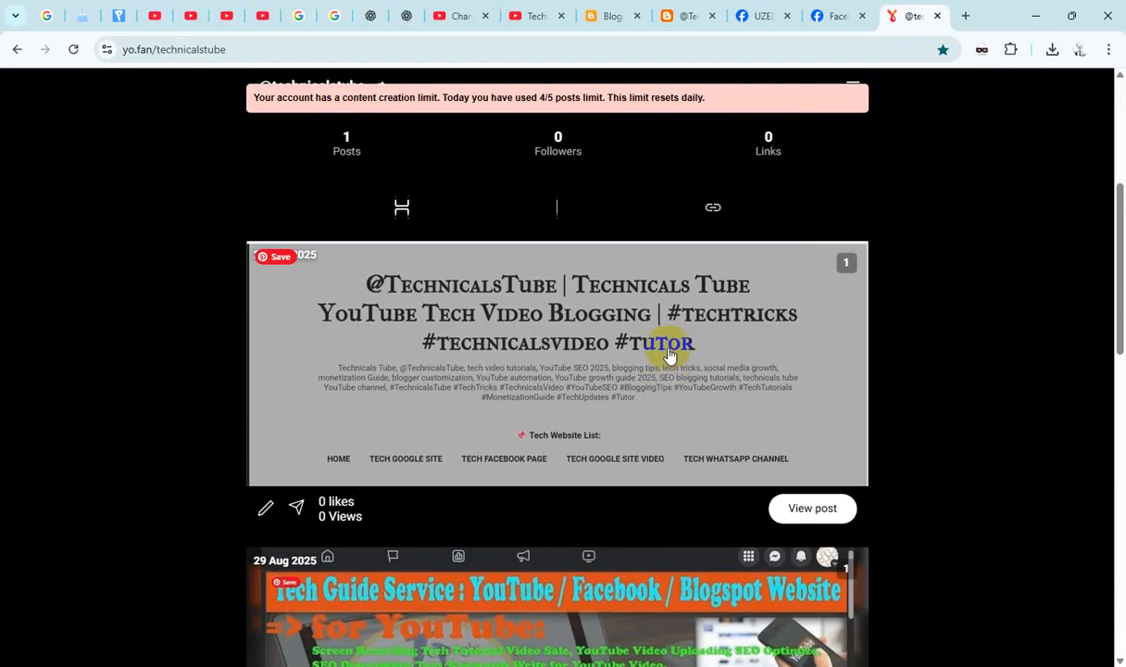
scroll(669, 353, "down", 10)
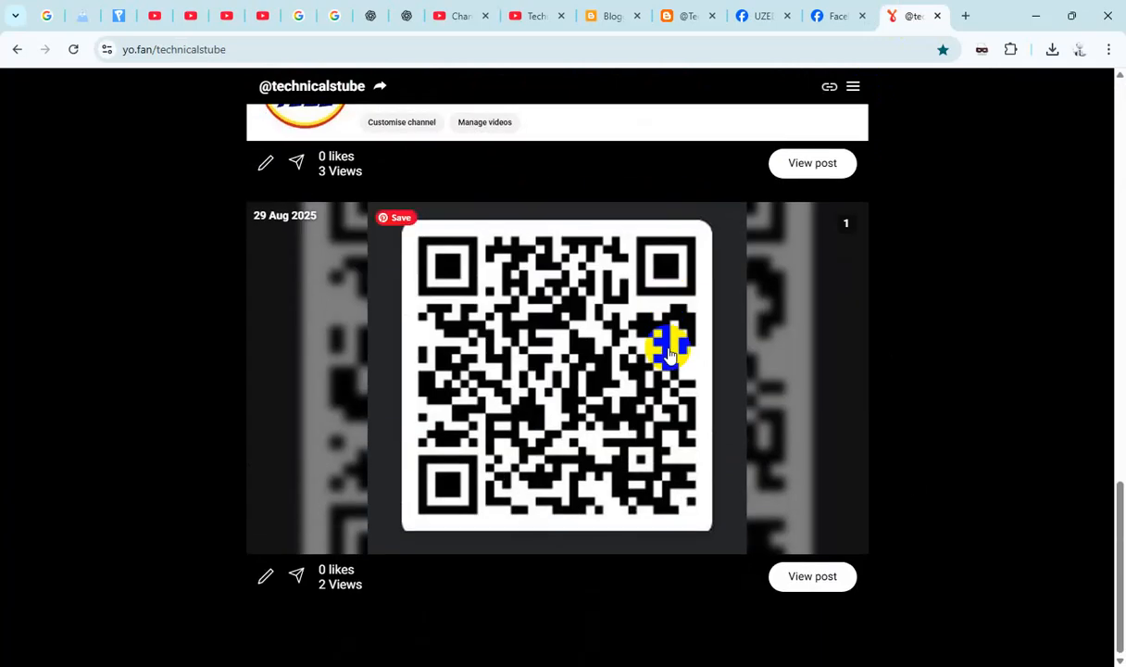
scroll(670, 353, "up", 11)
scroll(669, 355, "down", 3)
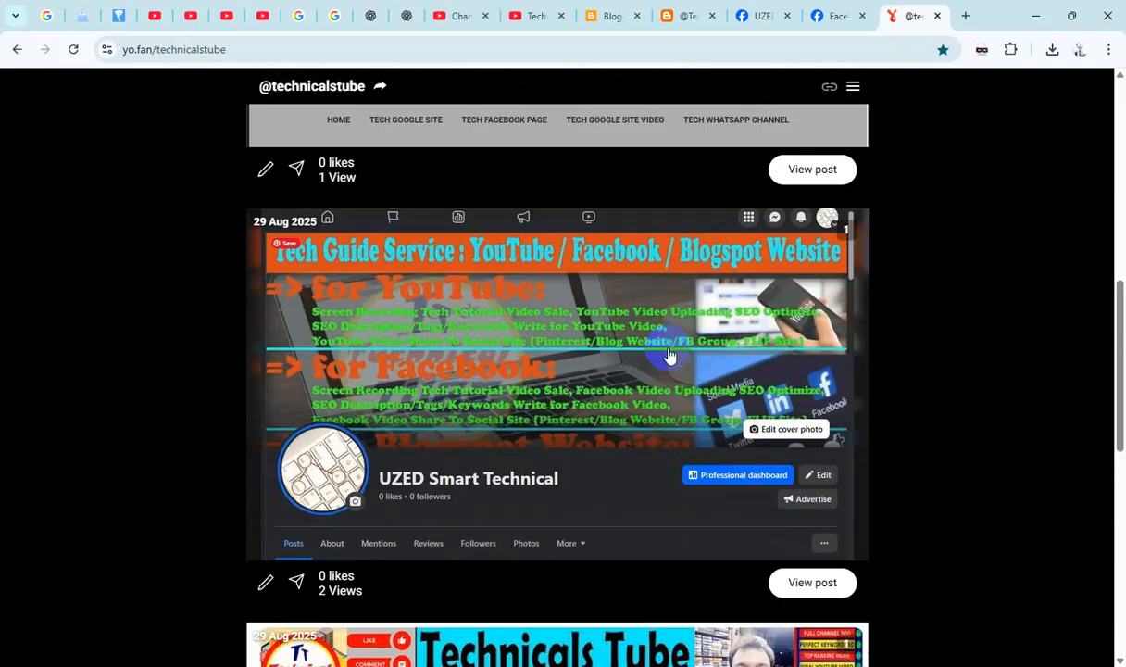
scroll(670, 355, "up", 7)
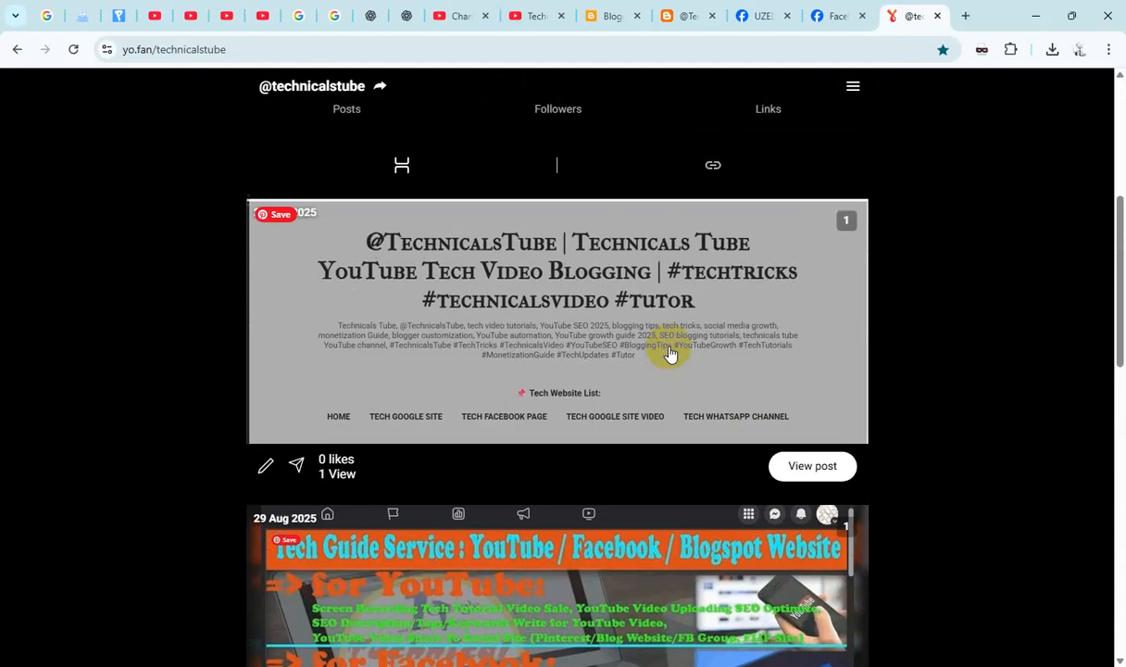
scroll(670, 353, "down", 10)
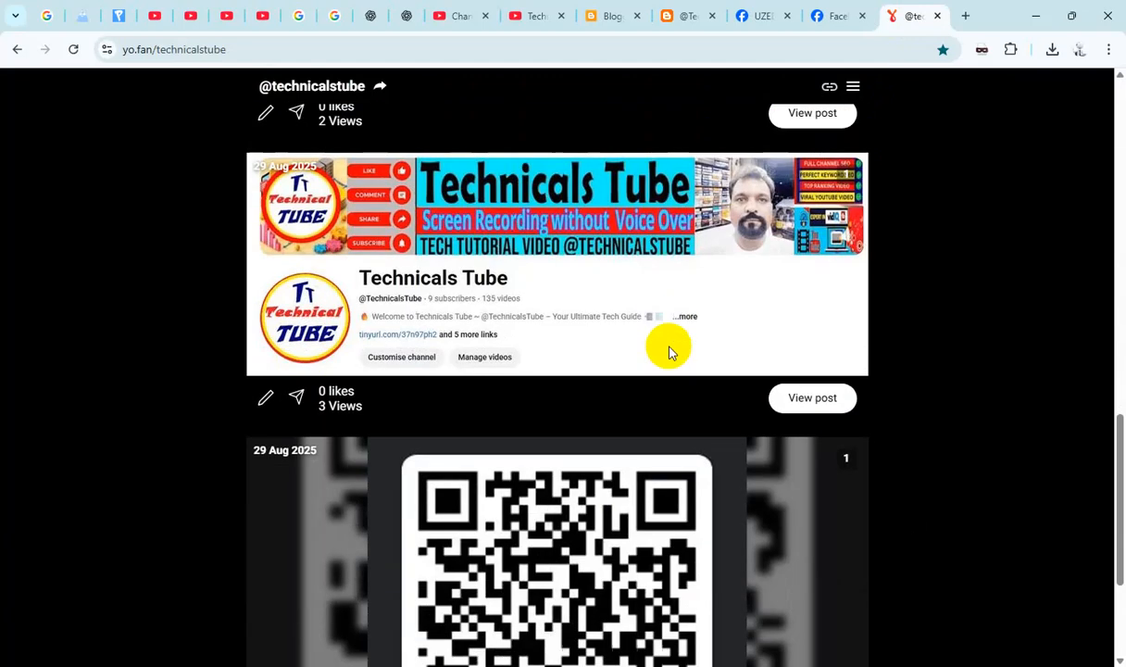
scroll(669, 352, "up", 9)
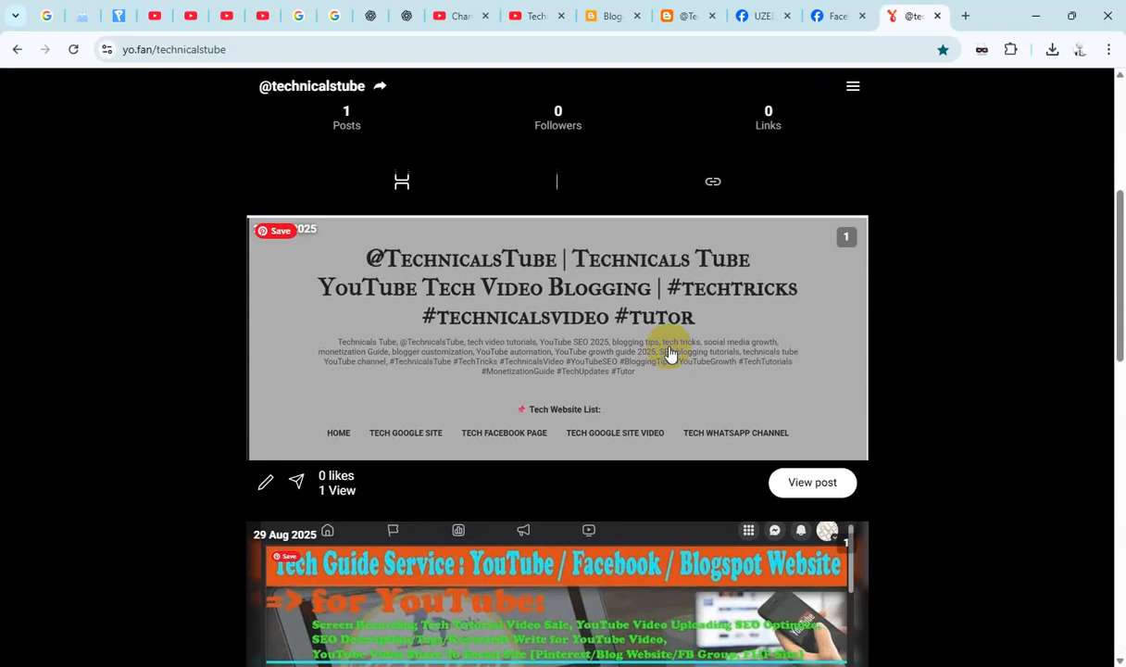
scroll(912, 100, "up", 5)
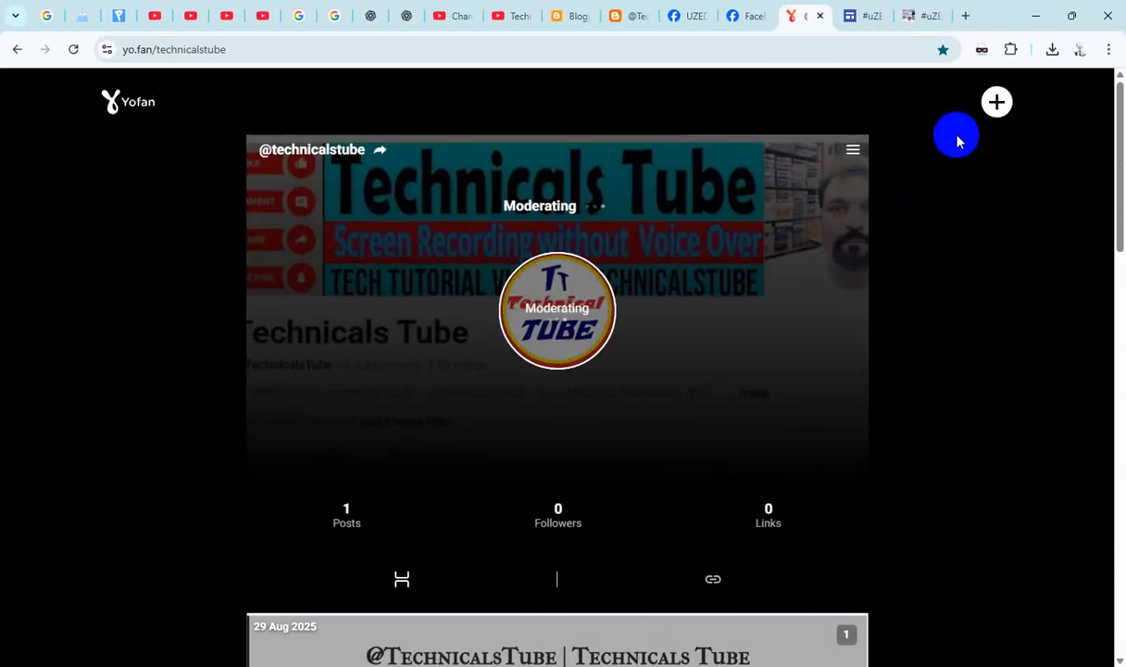
left_click(996, 101)
left_click(581, 293)
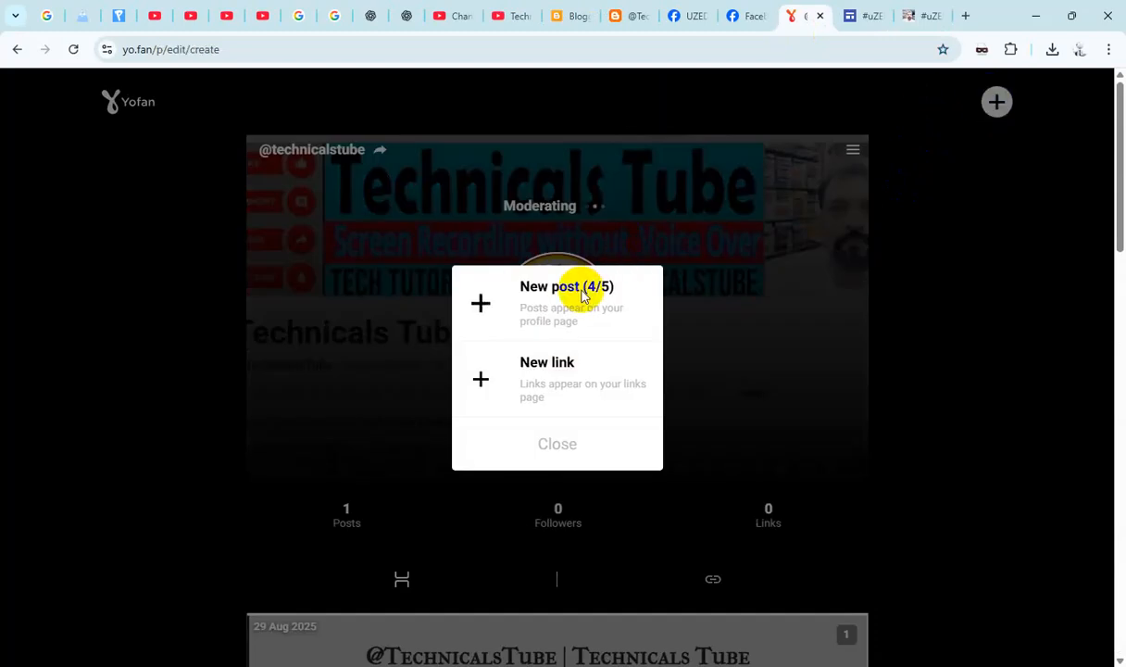
left_click(563, 295)
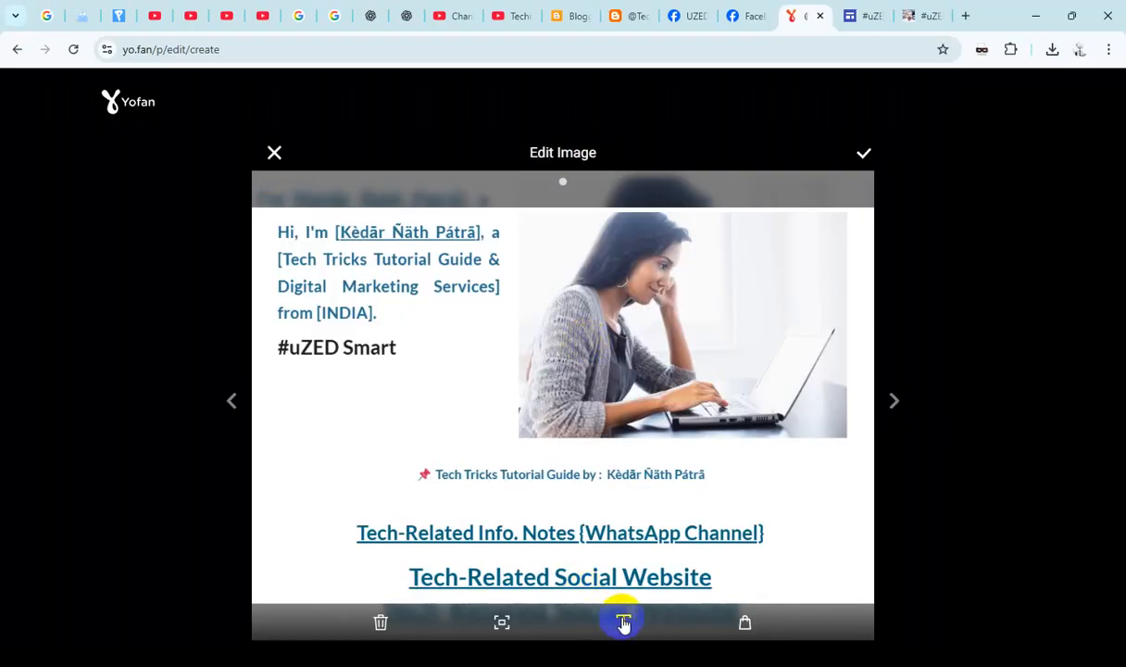
left_click(624, 622)
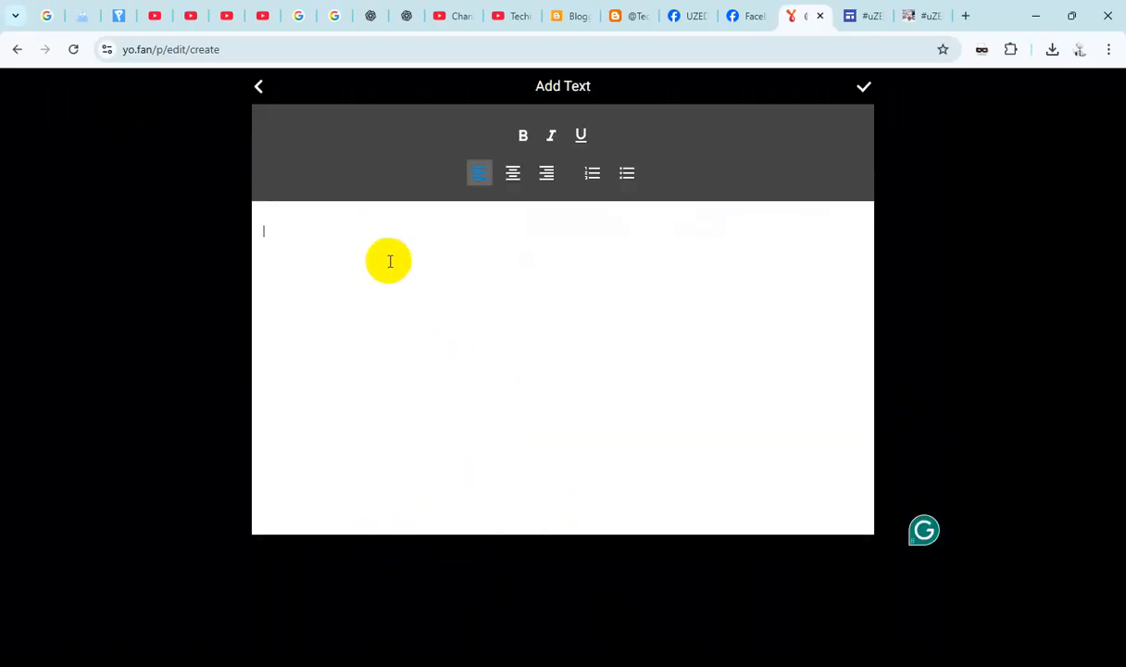
key("ctrl+v")
- Copy the introduction paragraph with the #uZED Smart line from the Google Sites home page and paste it above the address in the image text
left_click(919, 16)
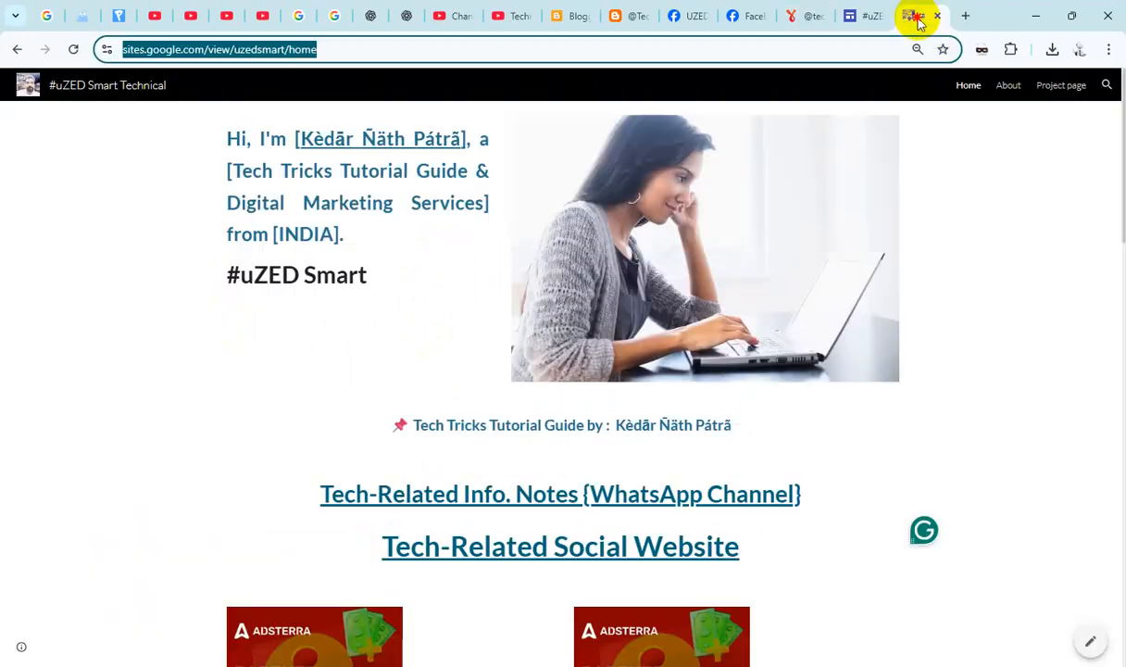
left_click_drag(226, 274, 246, 271)
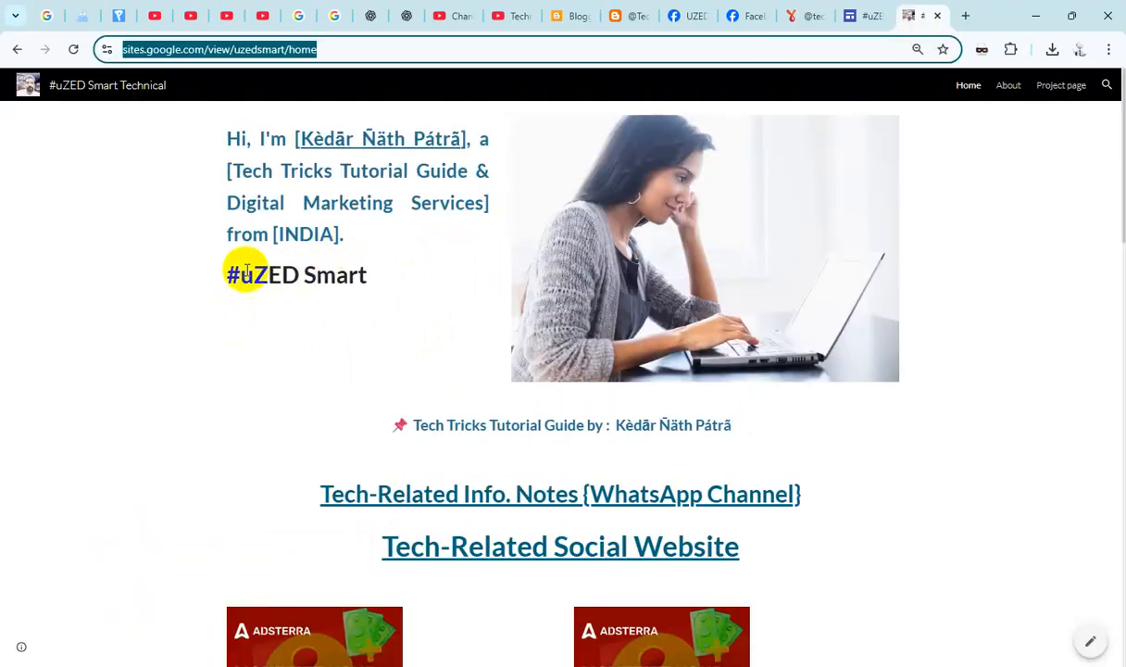
triple_click(248, 274)
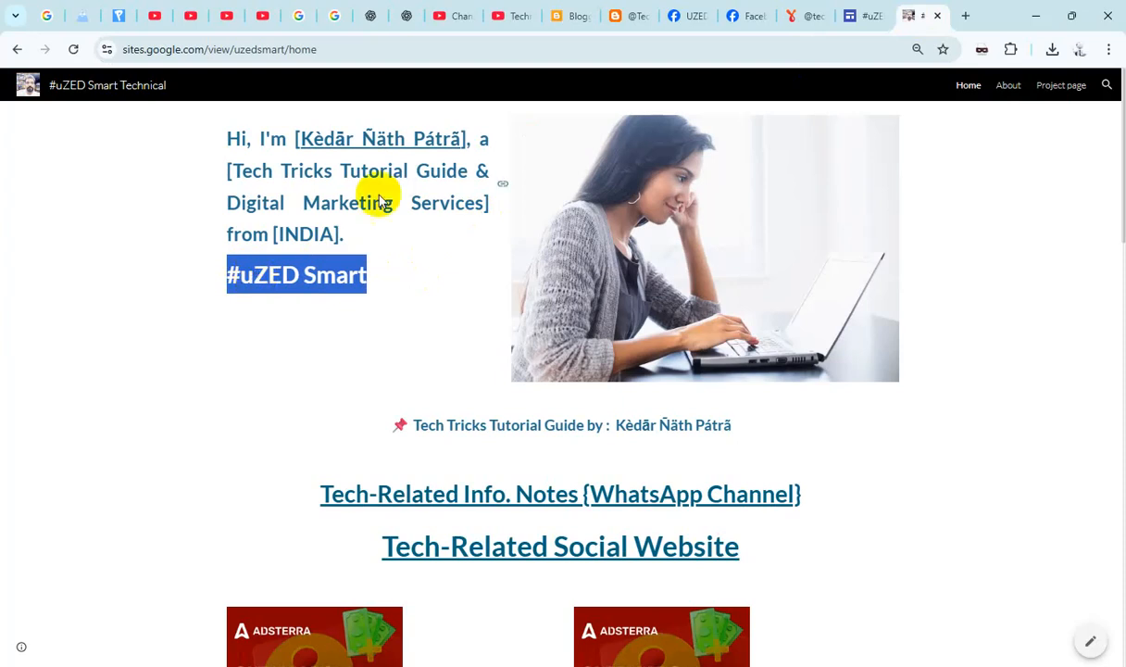
left_click(353, 157)
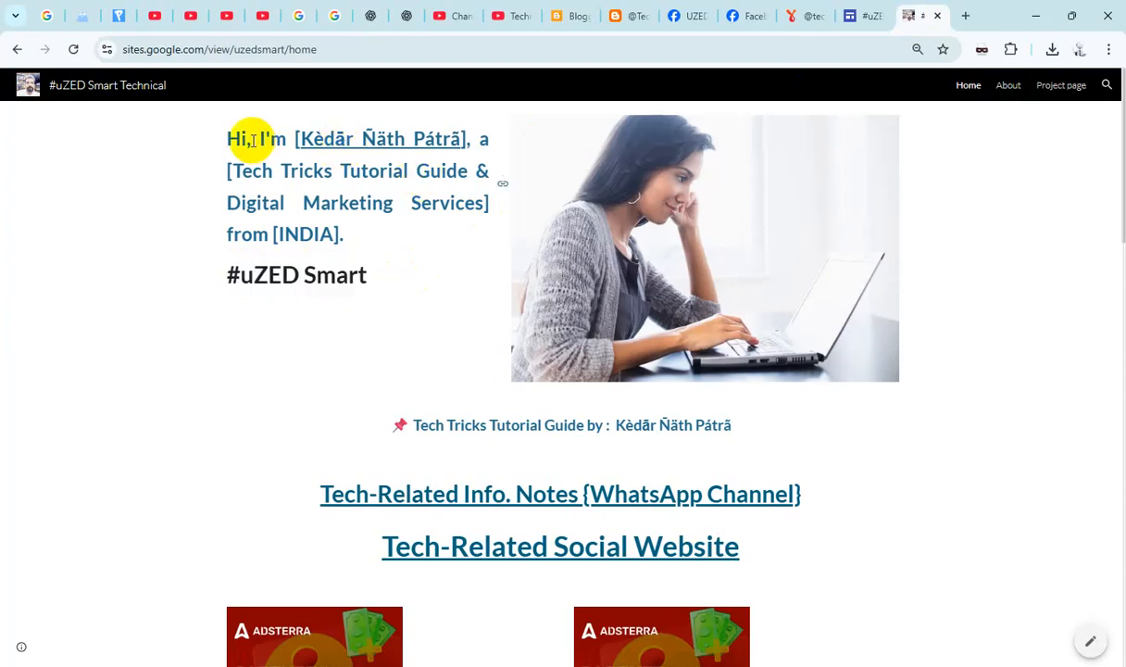
left_click_drag(375, 276, 196, 153)
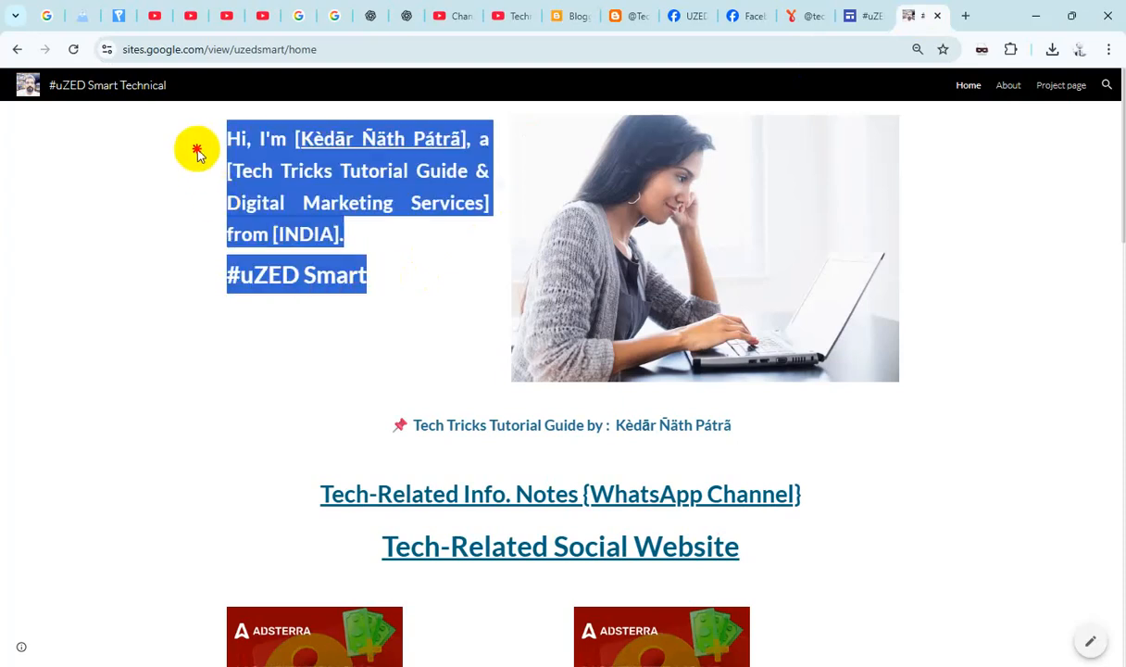
left_click(788, 17)
key("ctrl+v")
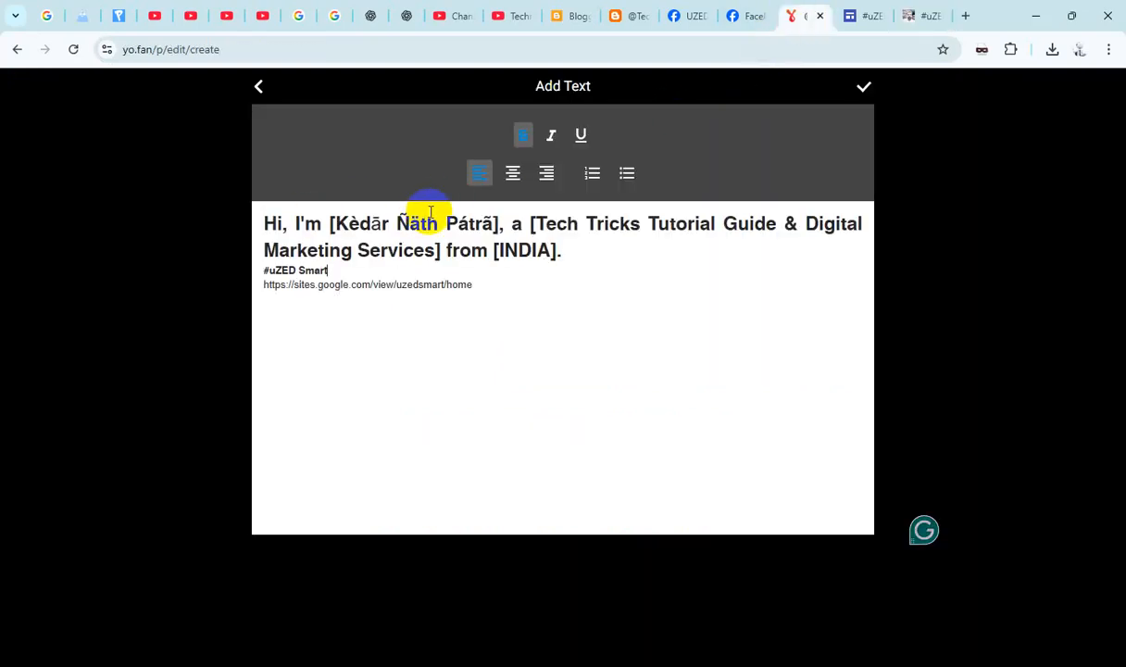
- Apply the introduction text, accept the edited Google Sites image, and publish the post
left_click(864, 90)
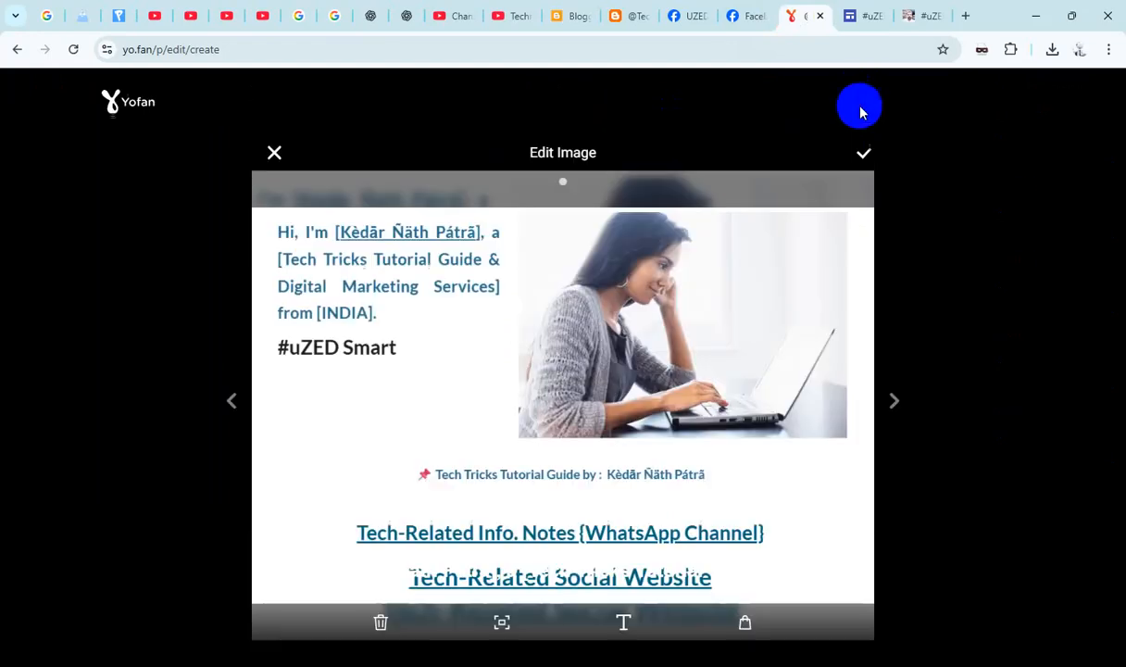
left_click(865, 159)
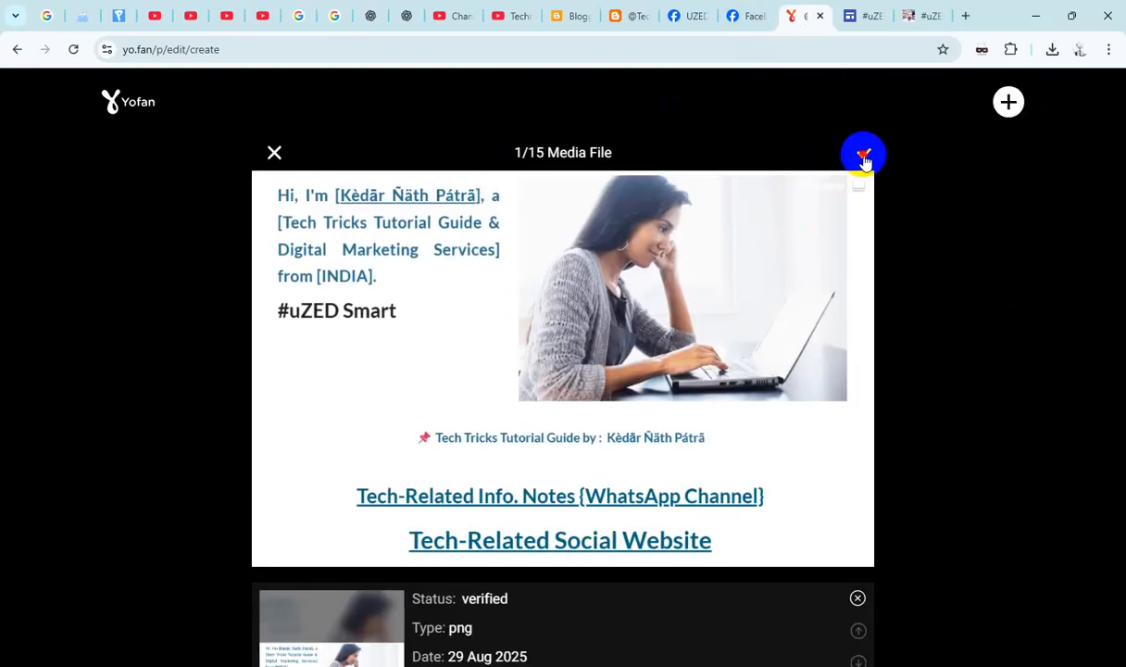
left_click(863, 156)
- Check the new Google Sites post and the earlier posts on the technicalstube profile
scroll(672, 311, "down", 9)
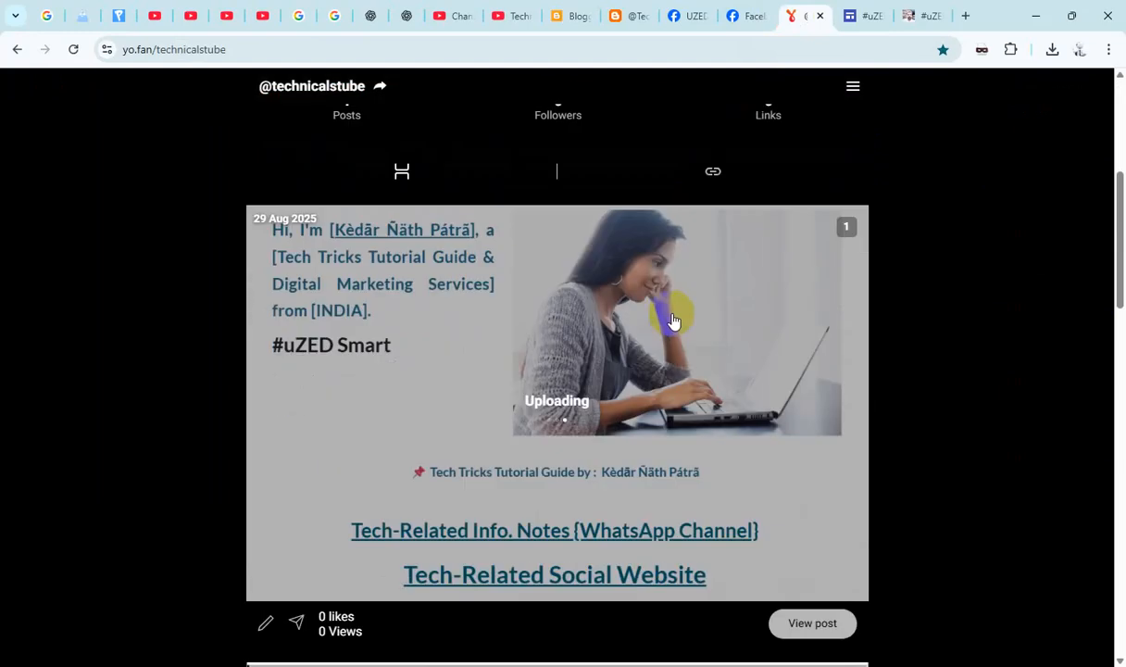
scroll(673, 319, "down", 10)
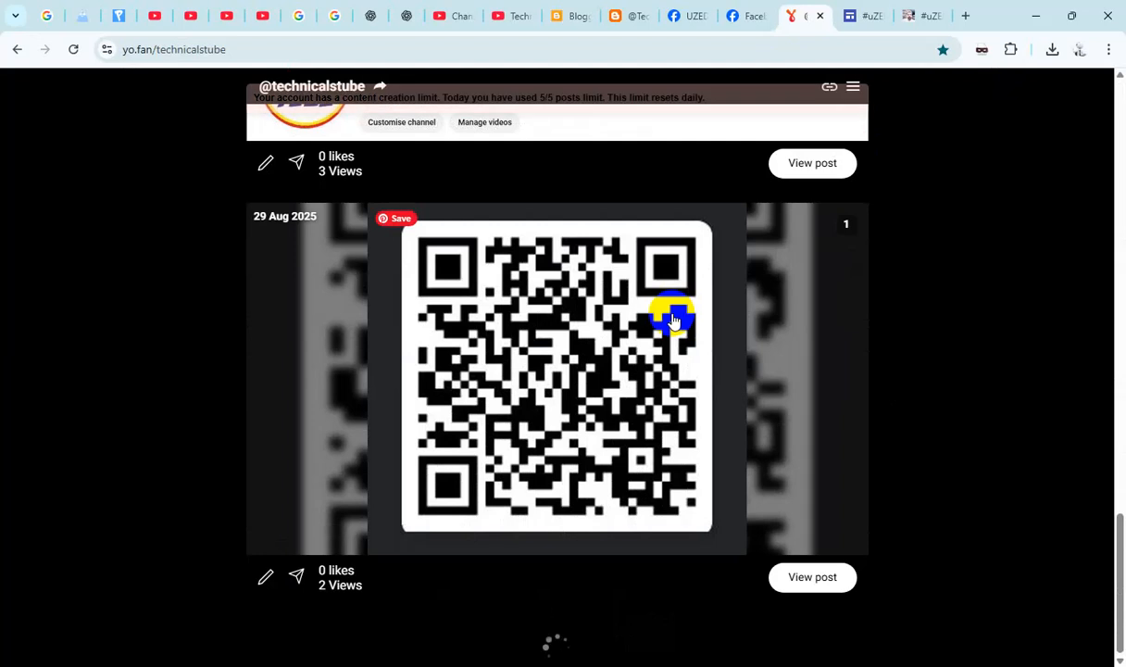
scroll(673, 321, "up", 20)
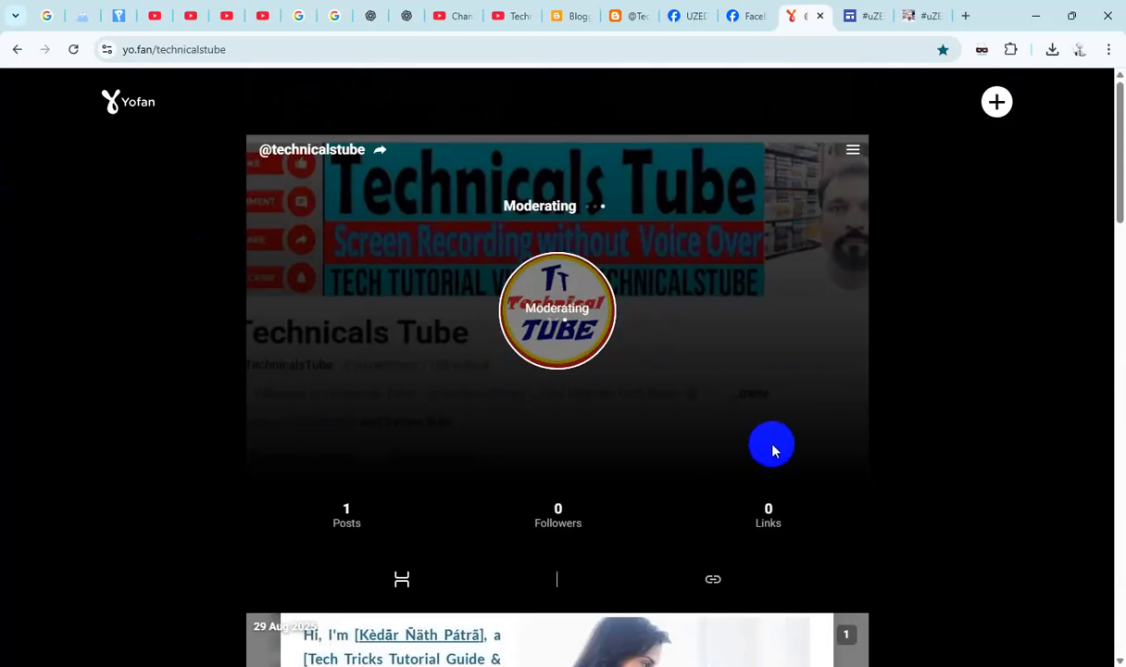
scroll(775, 452, "down", 1)
scroll(775, 452, "down", 8)
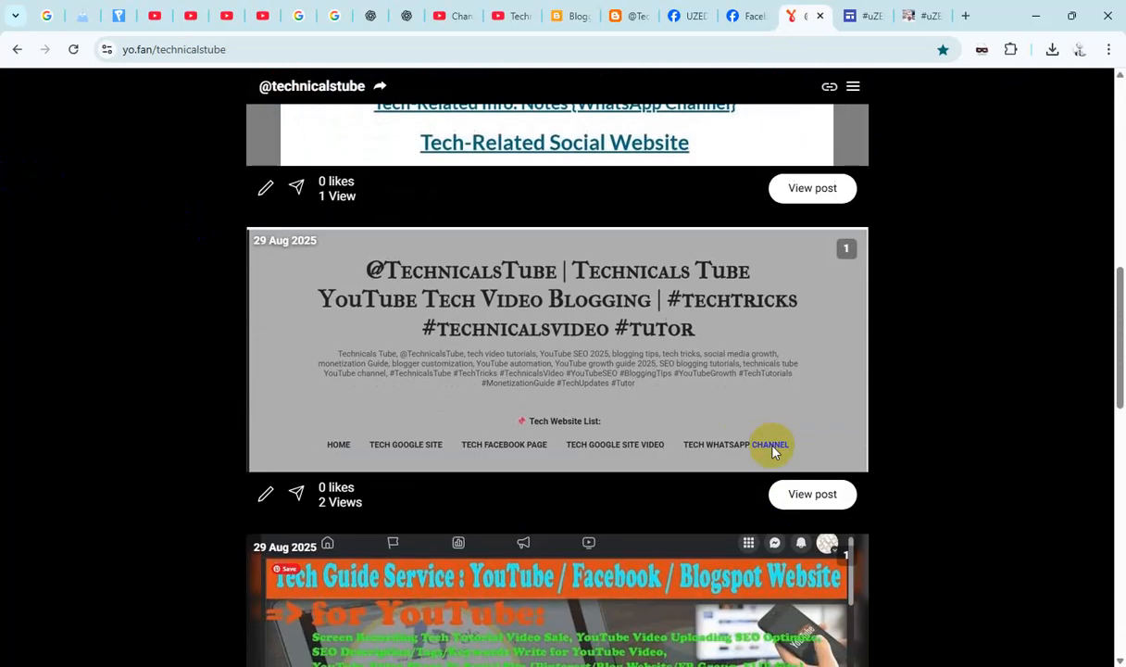
scroll(774, 452, "up", 4)
scroll(774, 452, "up", 3)
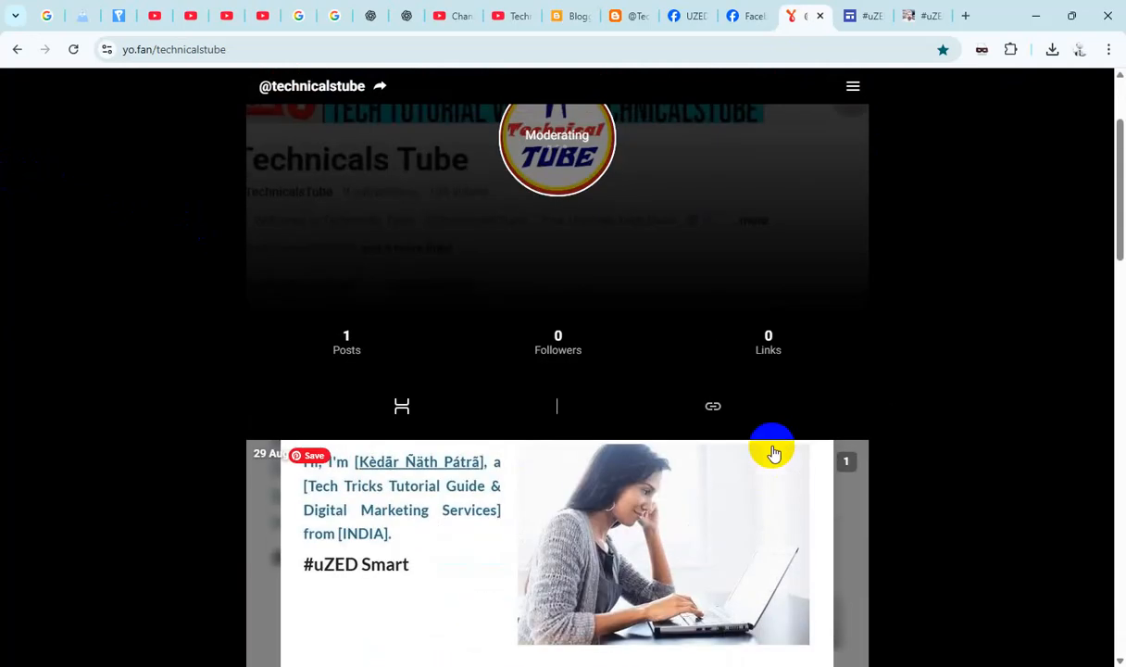
- Open the links section of the technicalstube profile, and switch to the intro of the UZED Smart Technical Facebook page
left_click(713, 408)
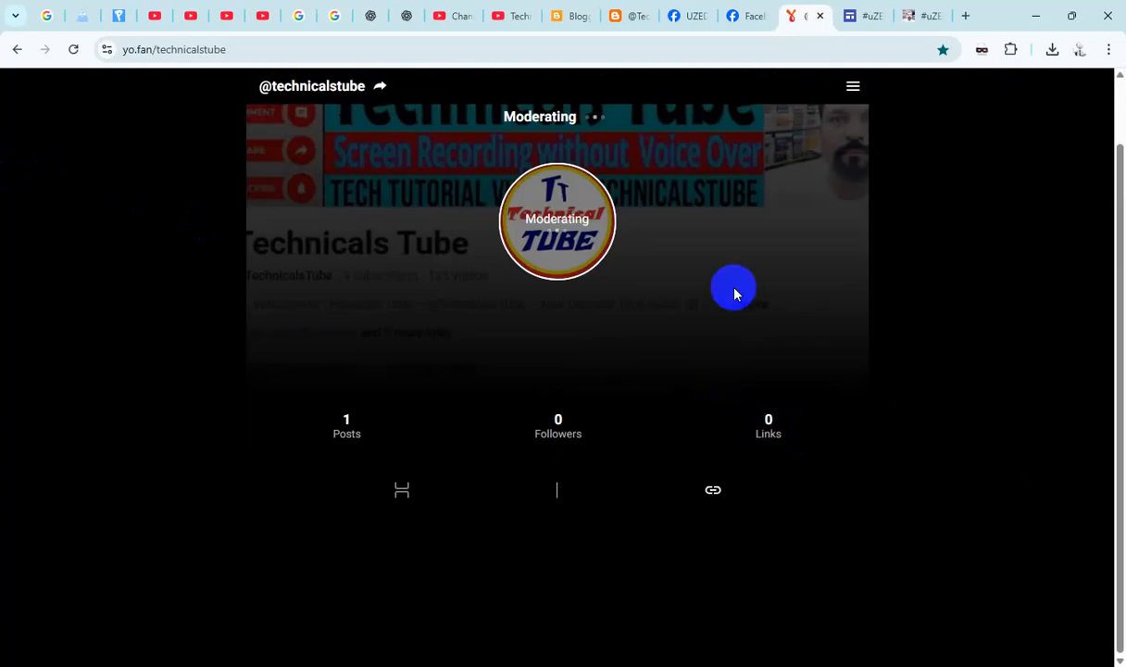
left_click(740, 17)
scroll(603, 355, "down", 5)
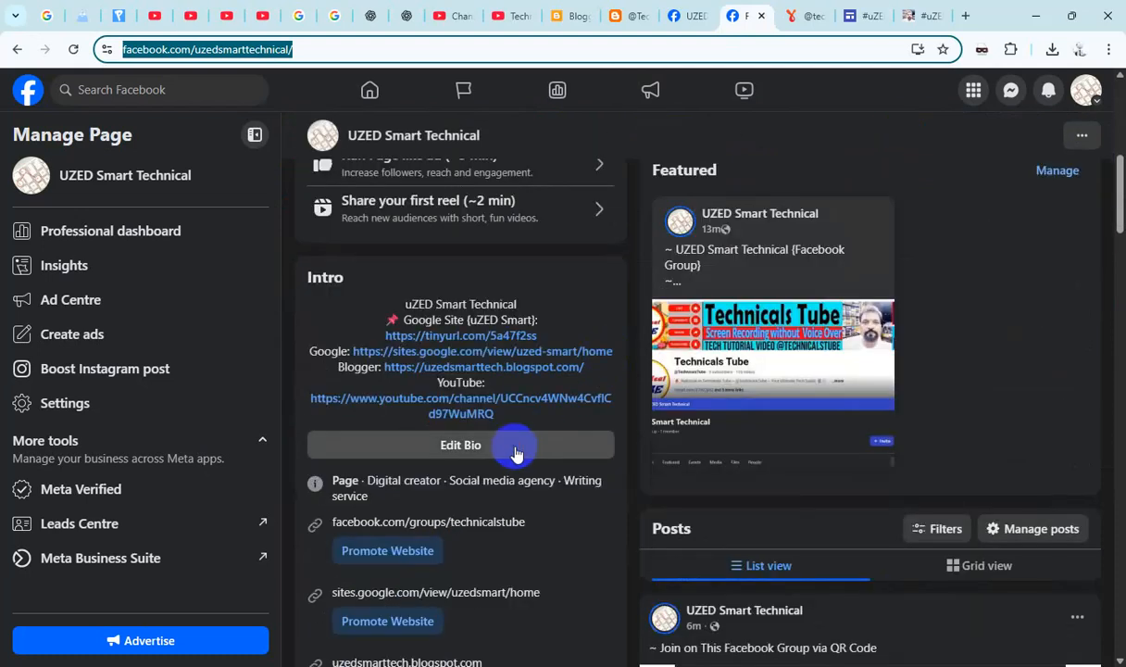
left_click(516, 452)
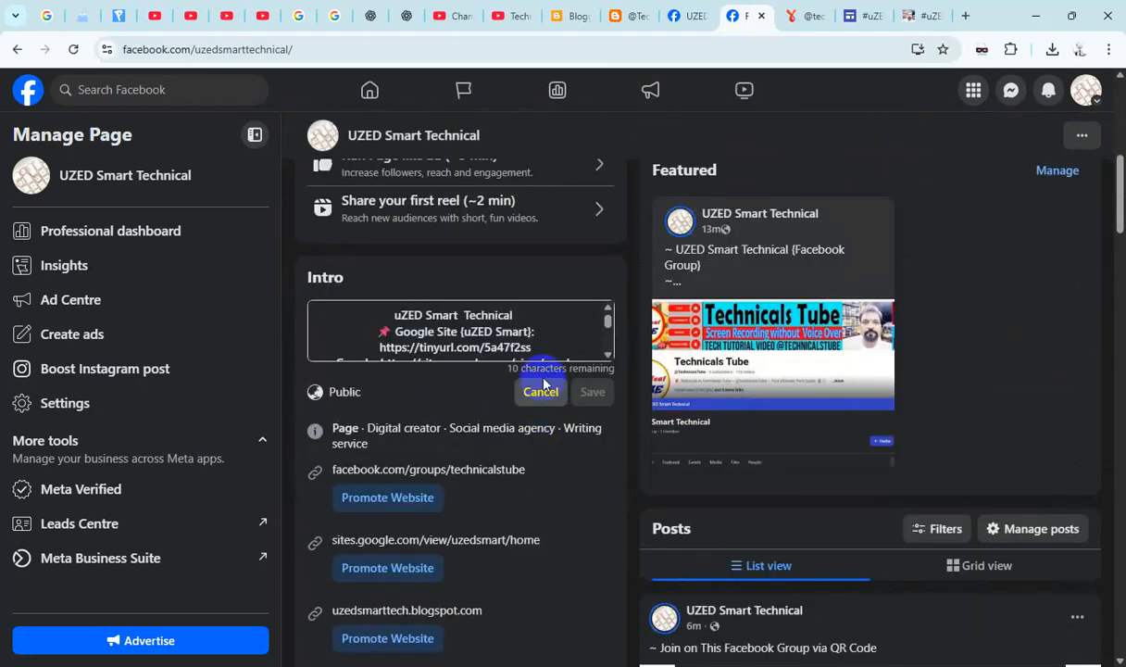
left_click_drag(607, 320, 607, 323)
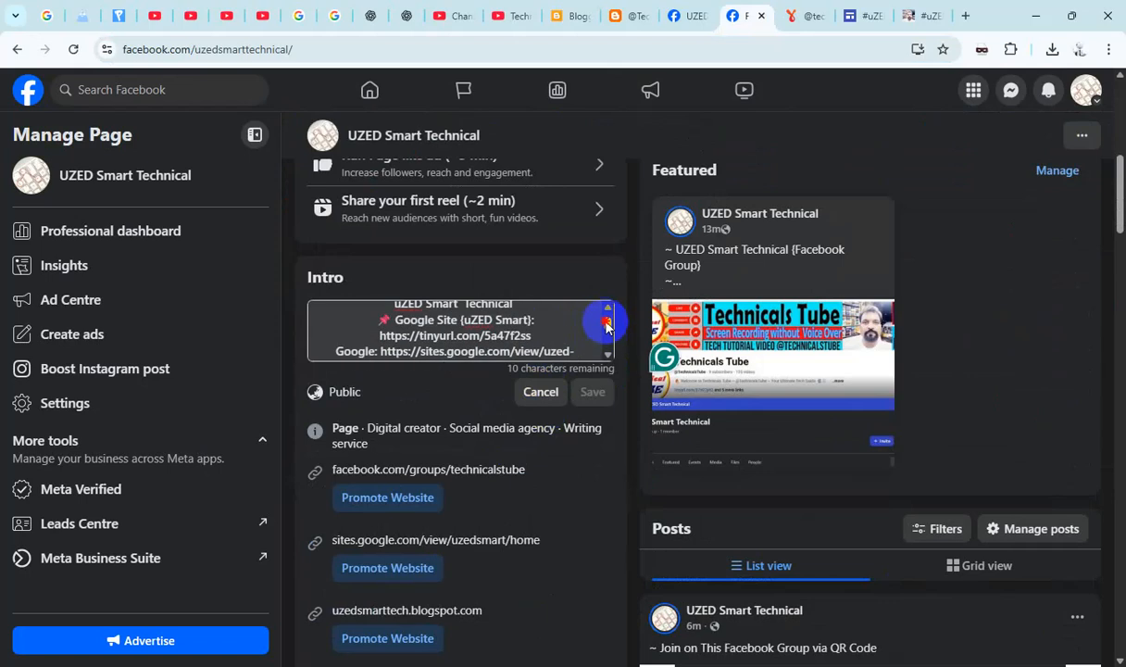
left_click(541, 391)
left_click_drag(543, 339, 378, 336)
key("ctrl+c")
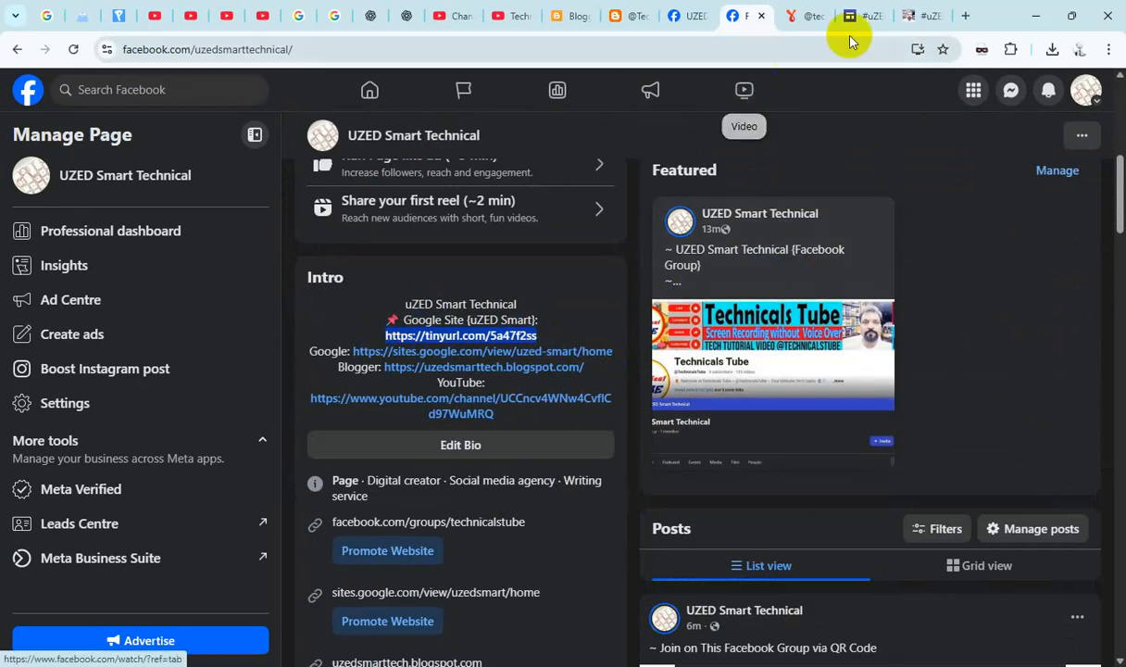
left_click(799, 16)
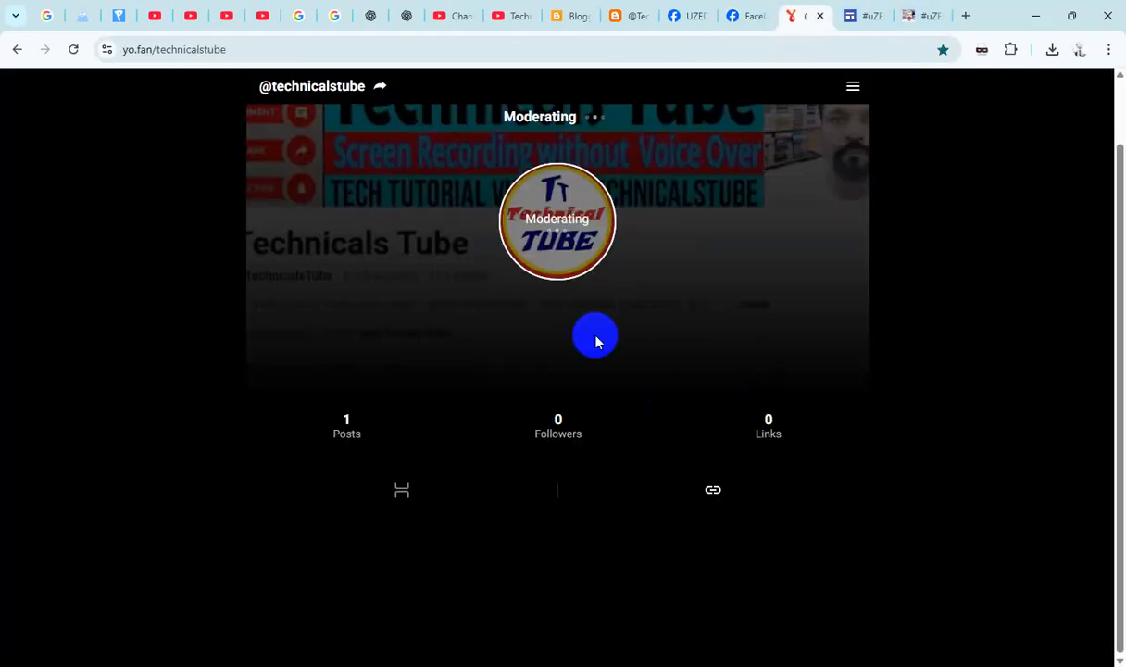
left_click(853, 88)
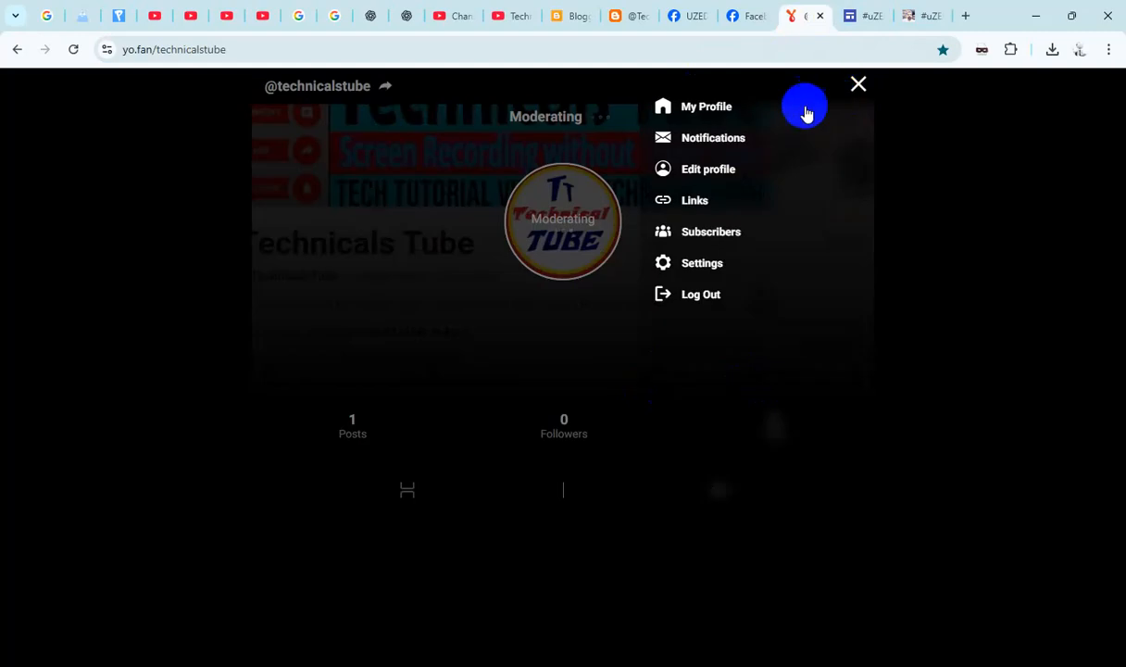
left_click(861, 88)
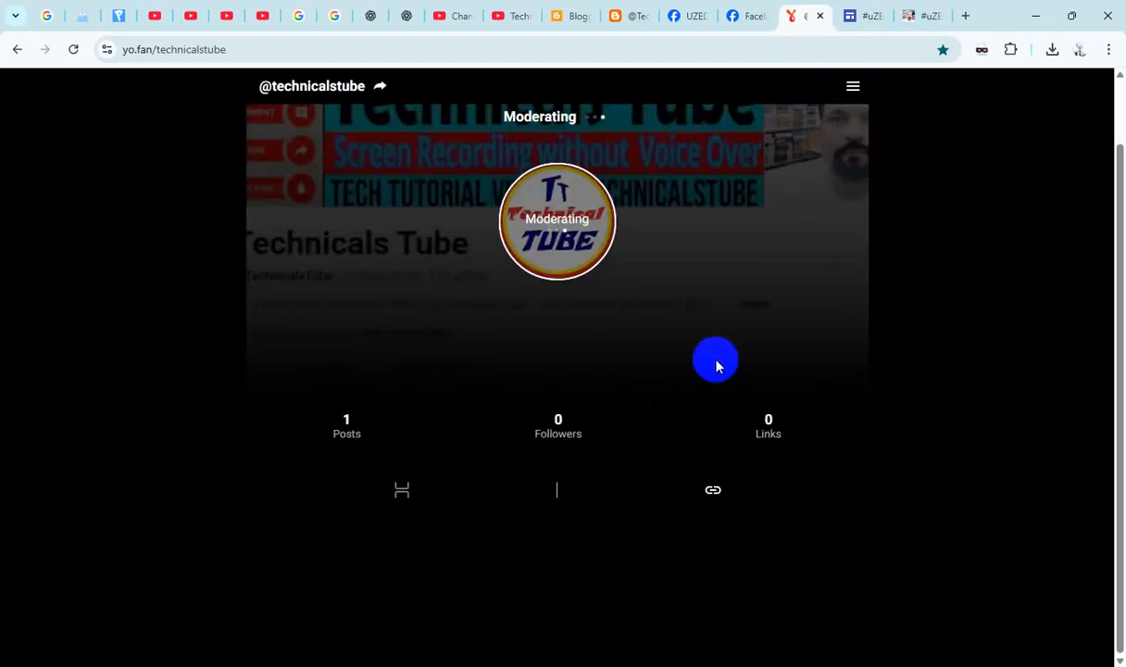
scroll(718, 367, "up", 2)
left_click(997, 102)
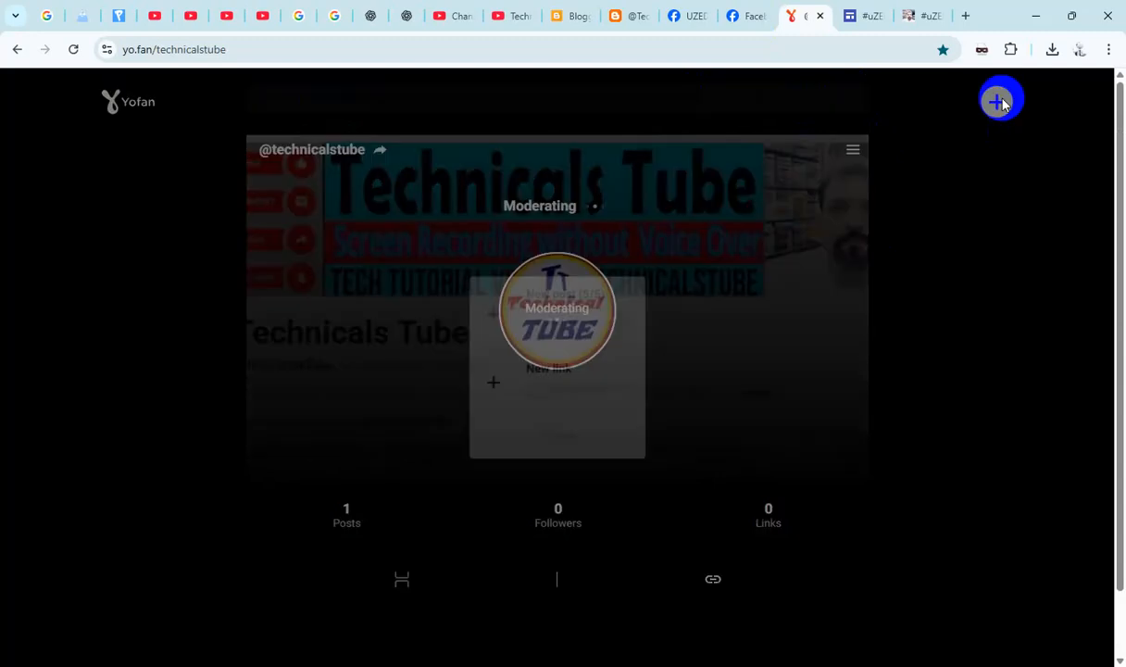
left_click(575, 373)
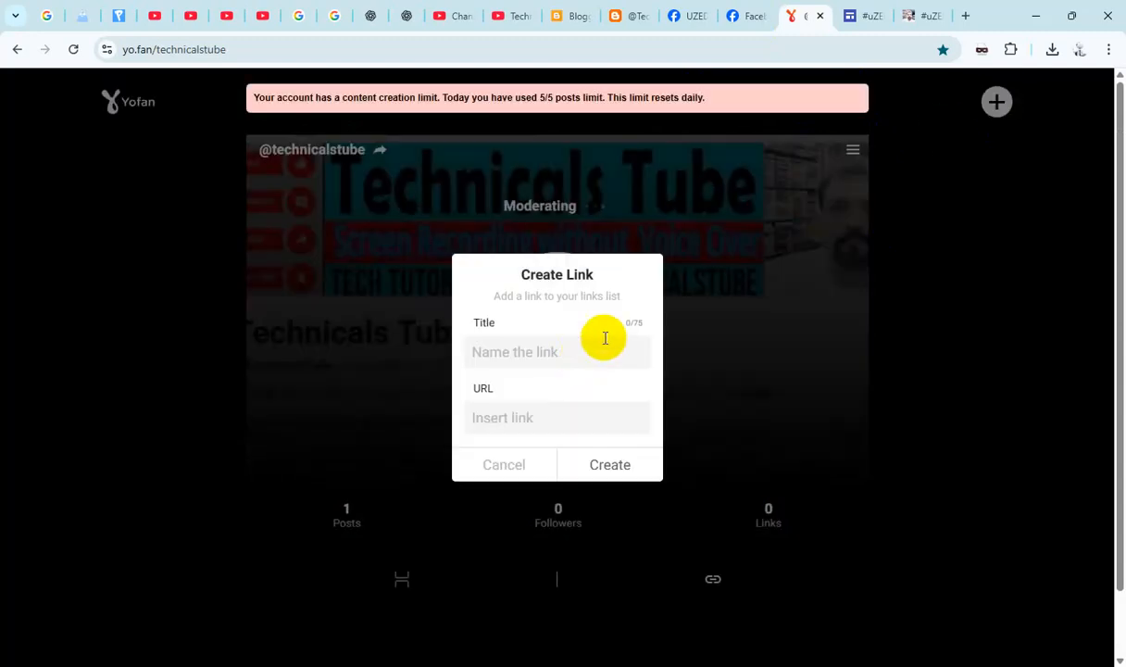
key("ctrl+v")
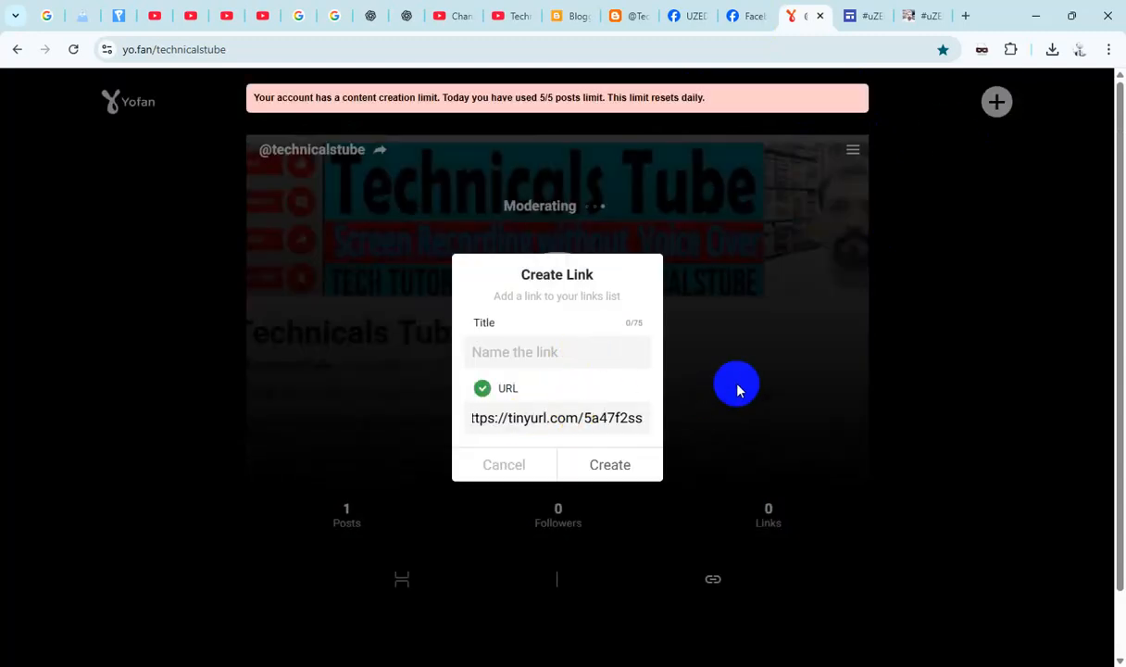
- Copy the line "📌 Google Site {uZED Smart}:" from the Facebook intro as the link's title and create the link
left_click(744, 18)
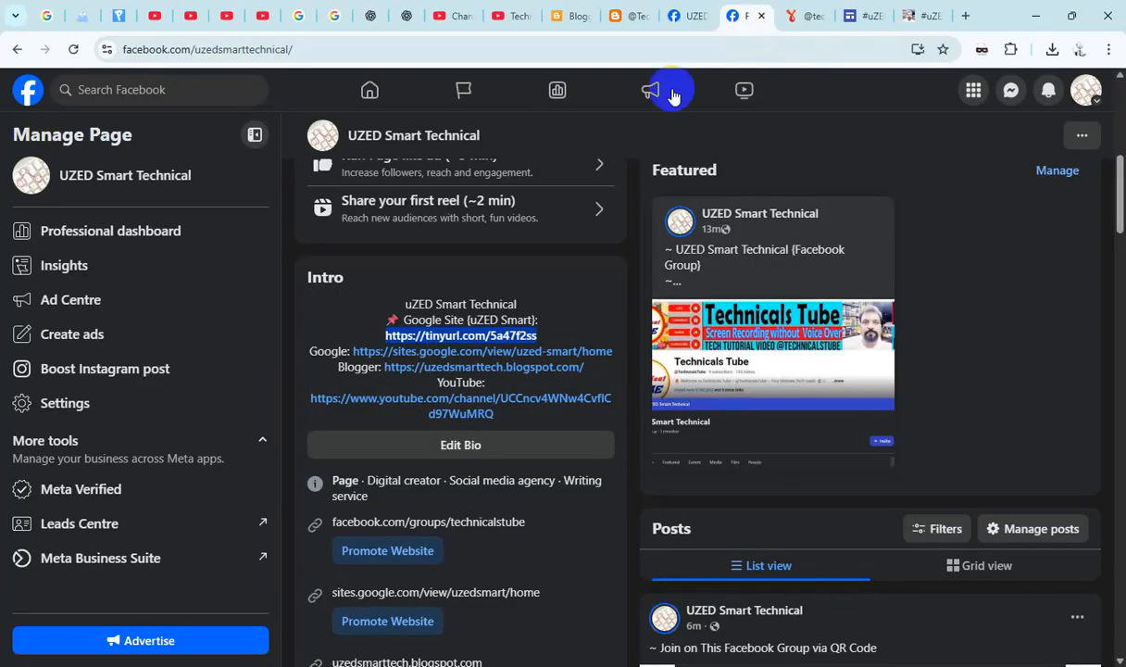
left_click_drag(544, 324, 359, 322)
key("ctrl+c")
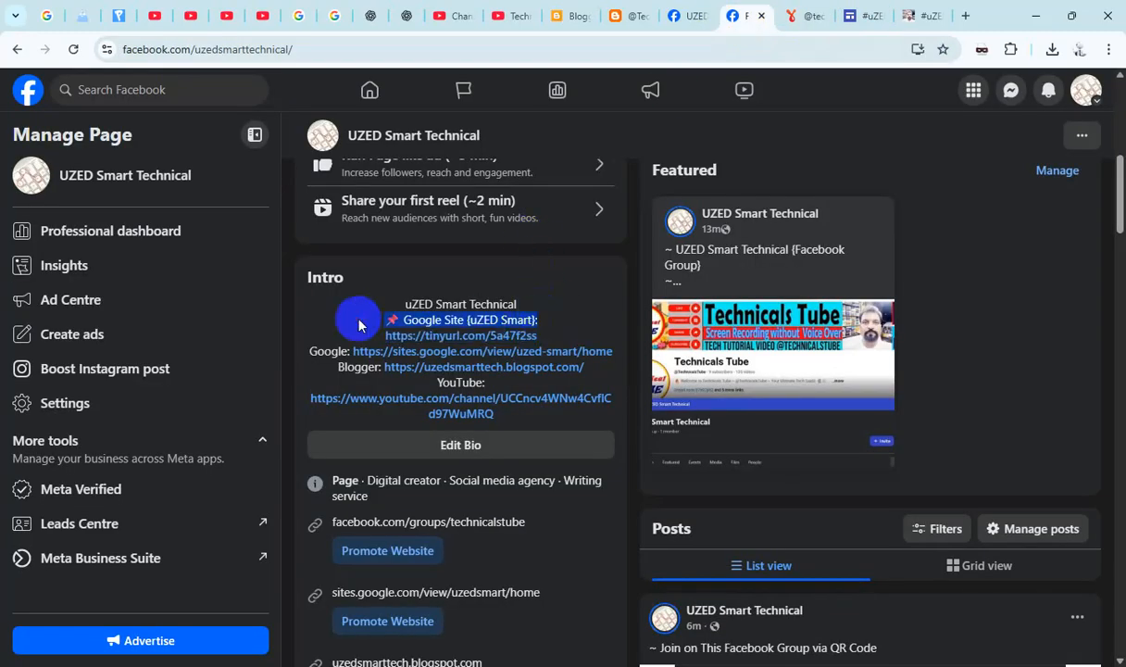
left_click(797, 18)
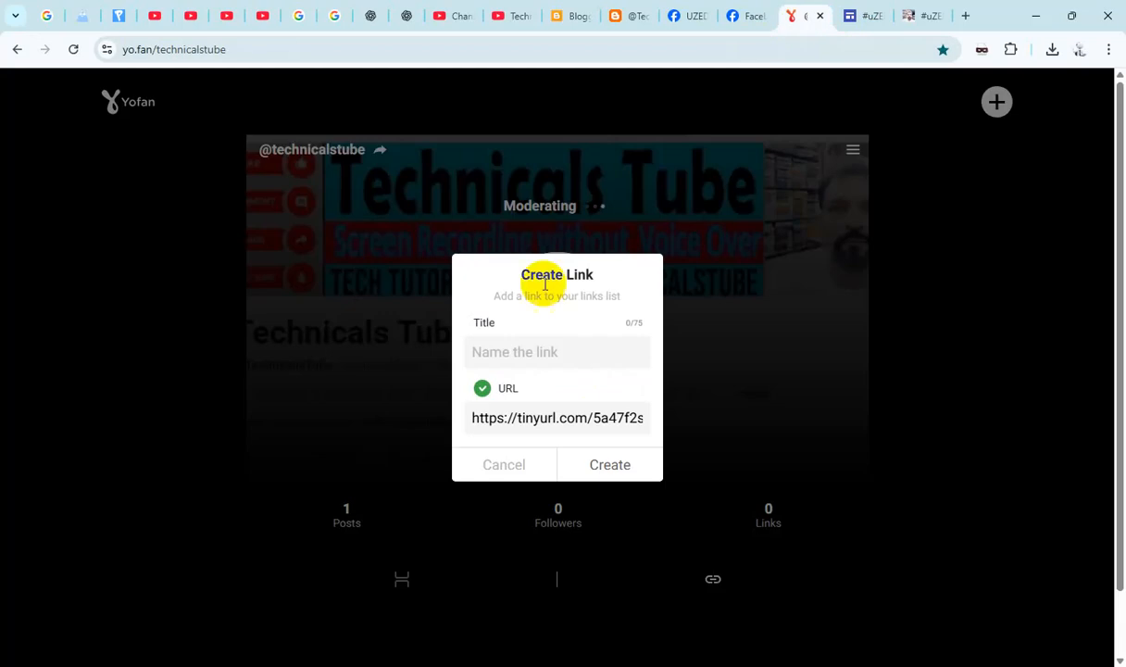
left_click(524, 347)
key("ctrl+v")
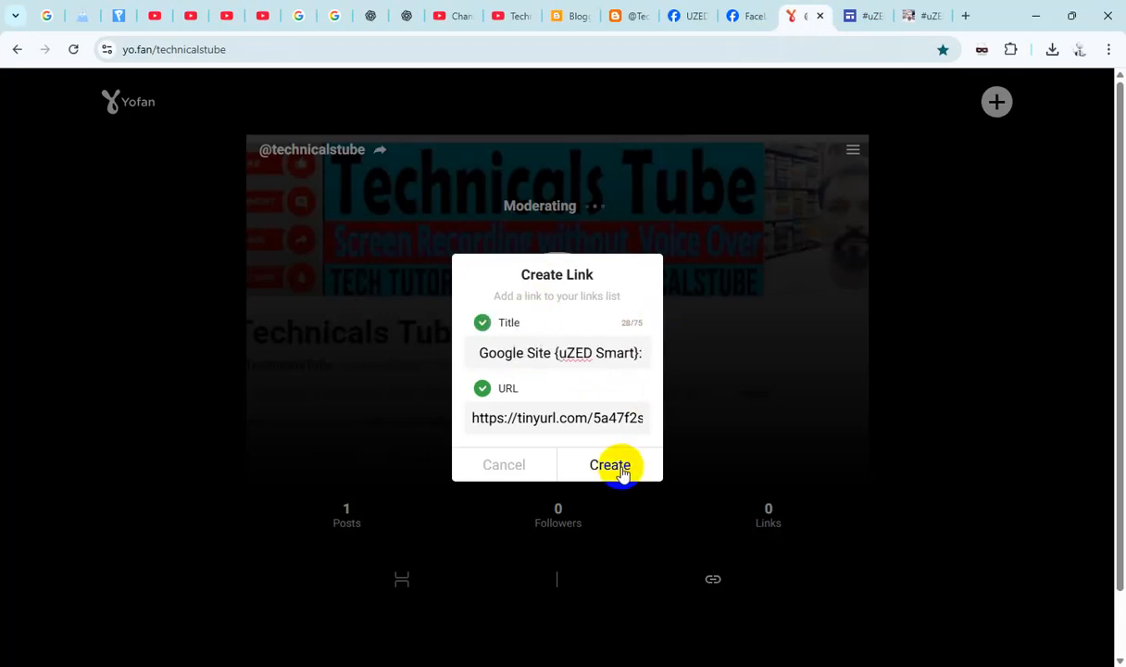
left_click(617, 465)
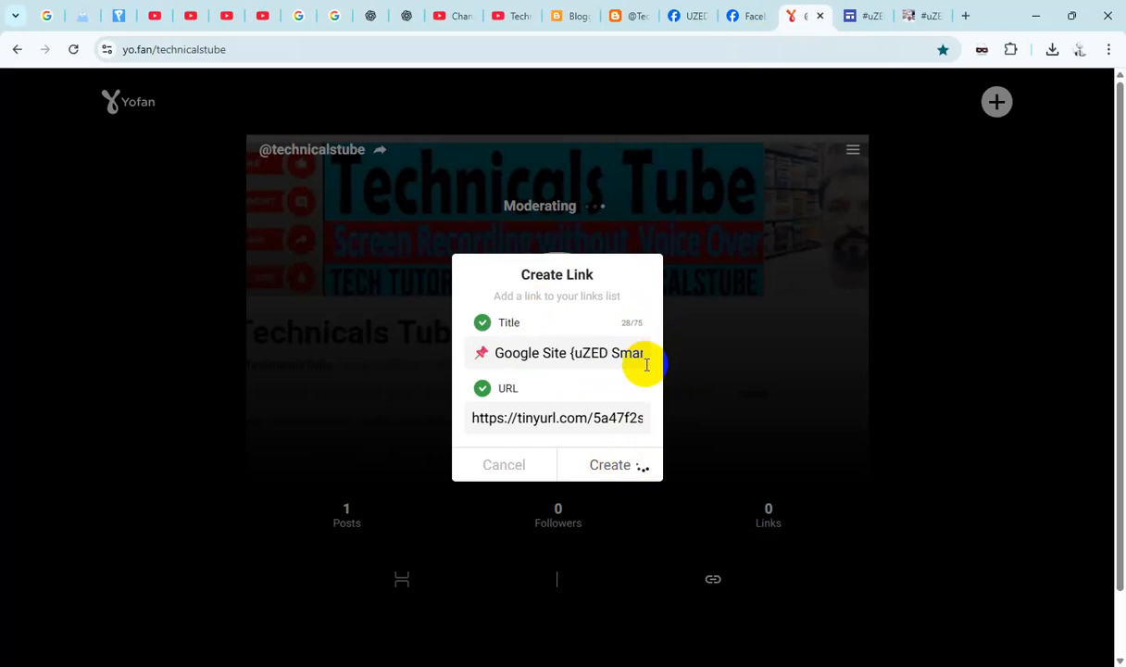
scroll(646, 371, "down", 1)
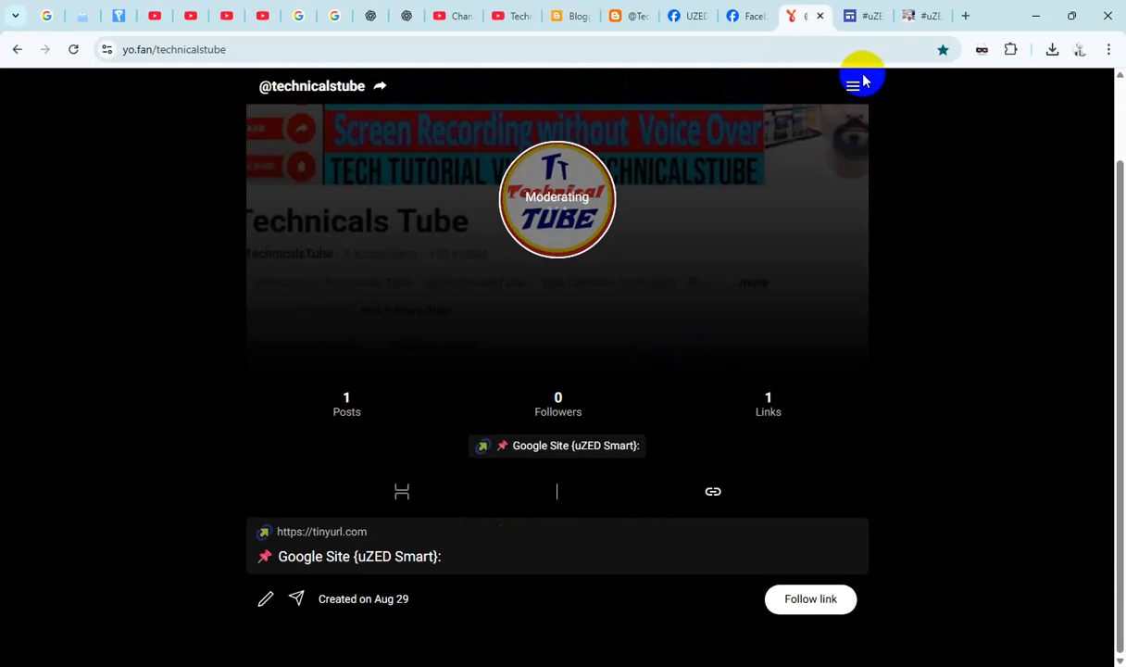
- Copy the tinyurl address from the Facebook intro again and open it in a new browser tab to check its destination
left_click(744, 16)
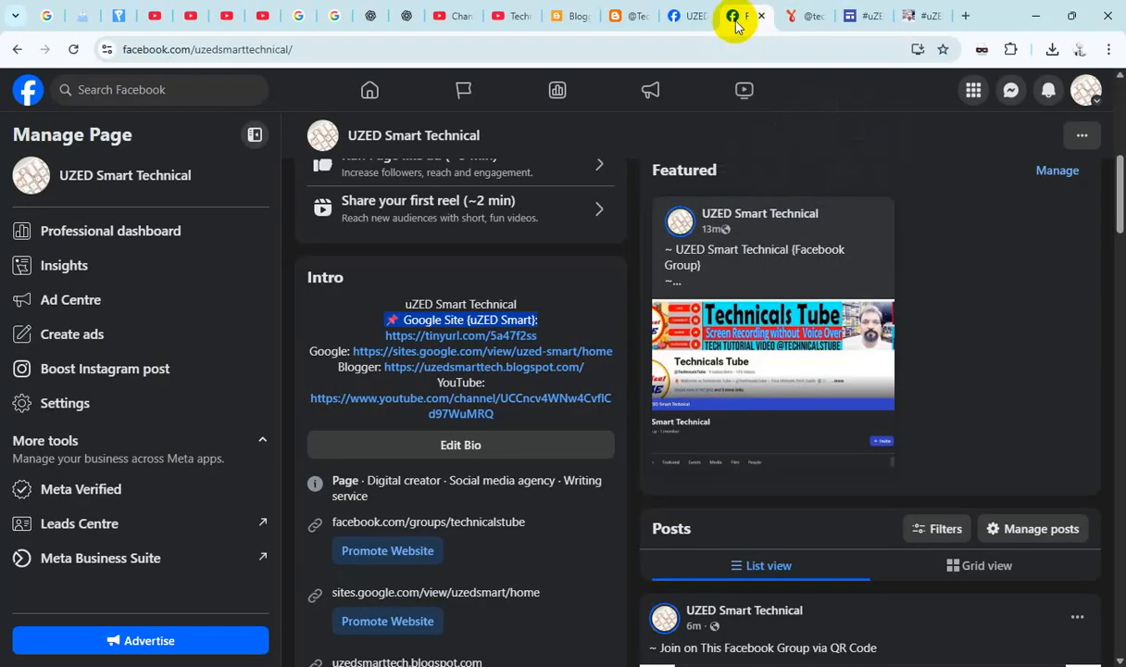
left_click_drag(544, 342, 350, 335)
key("ctrl+c")
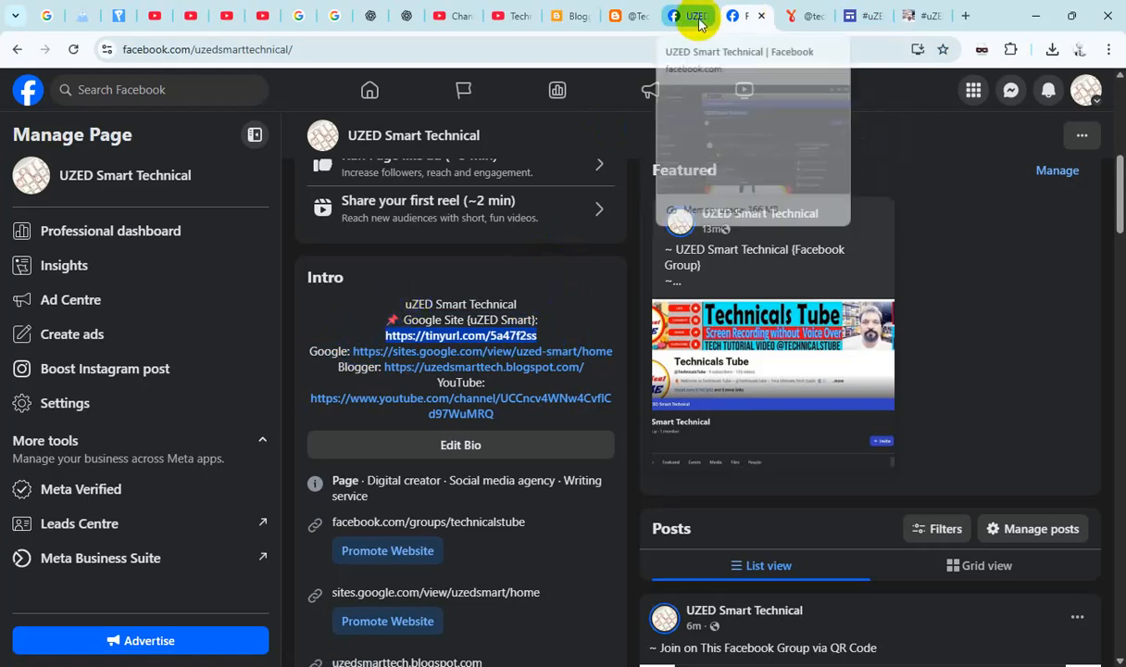
left_click(798, 20)
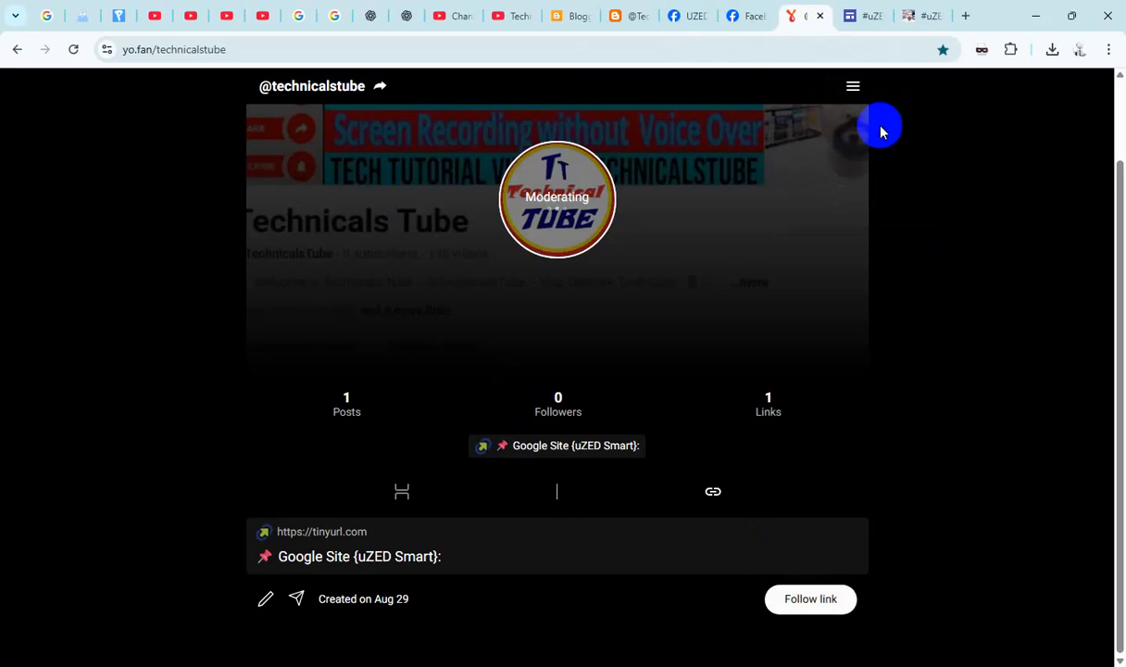
left_click(962, 18)
key("ctrl+v")
key("Return")
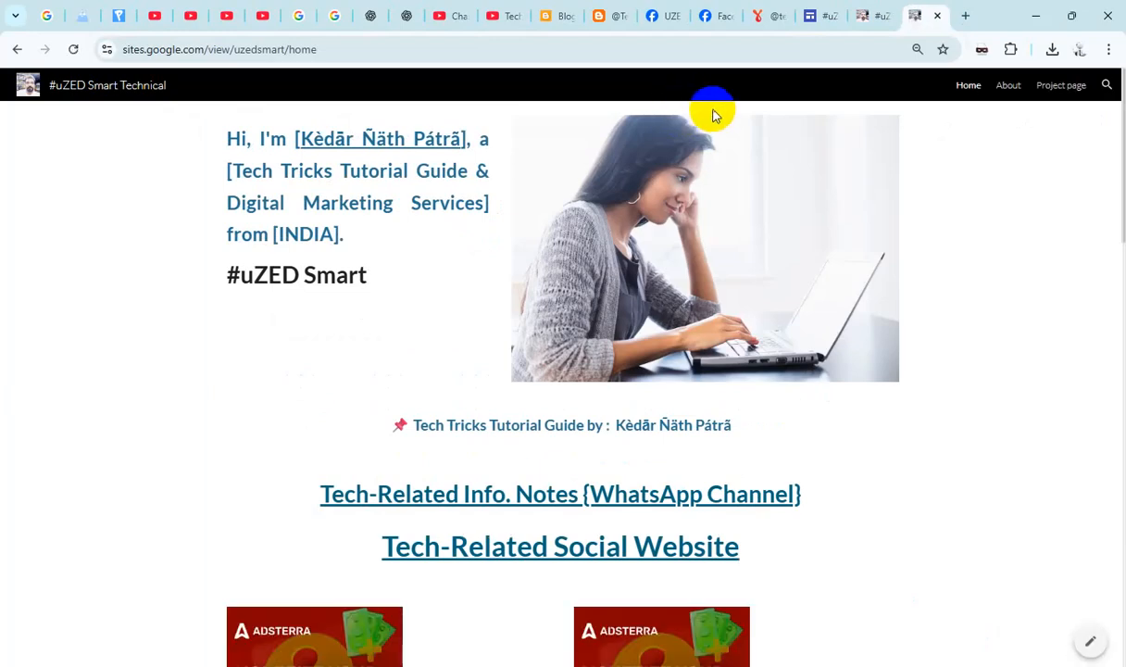
left_click(760, 18)
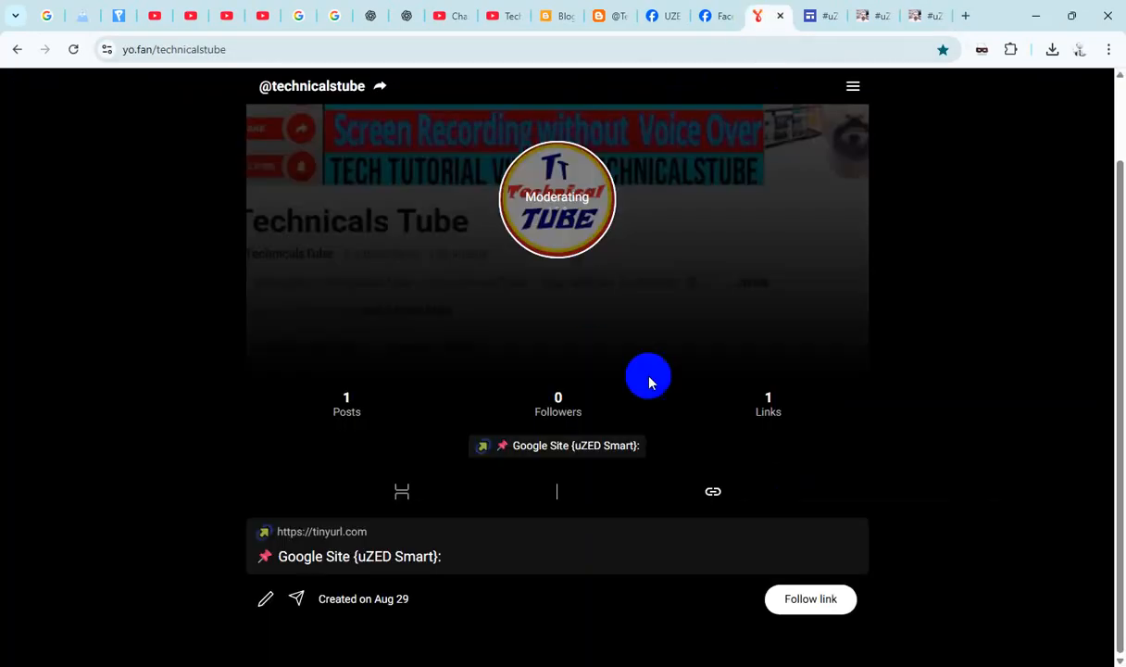
left_click(856, 90)
left_click(859, 90)
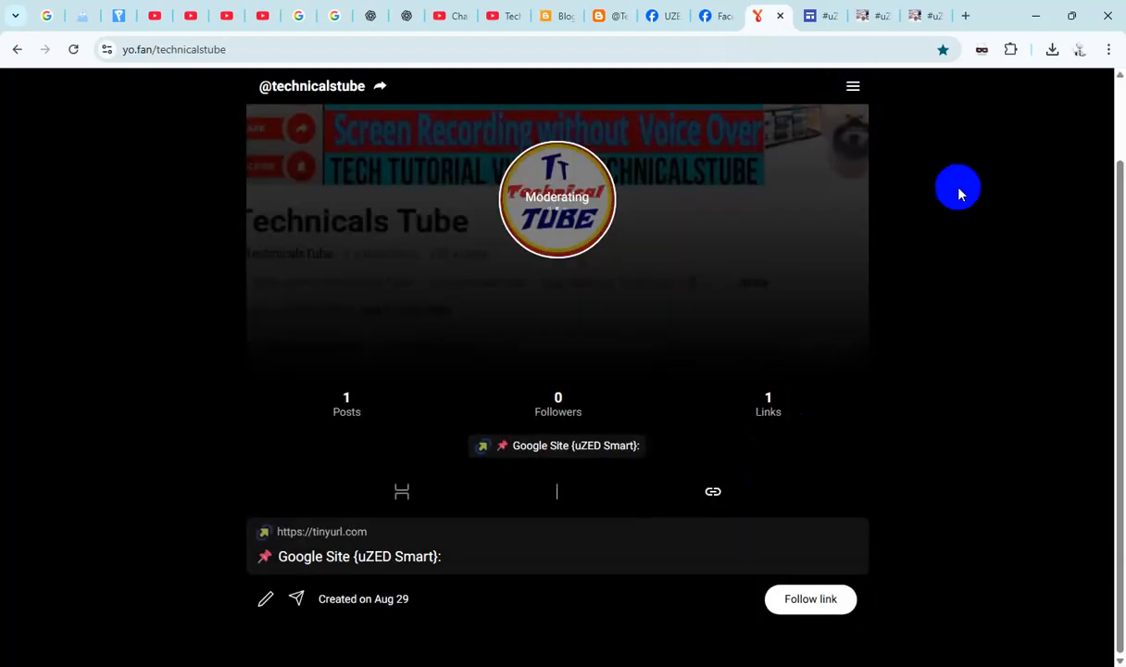
left_click(996, 101)
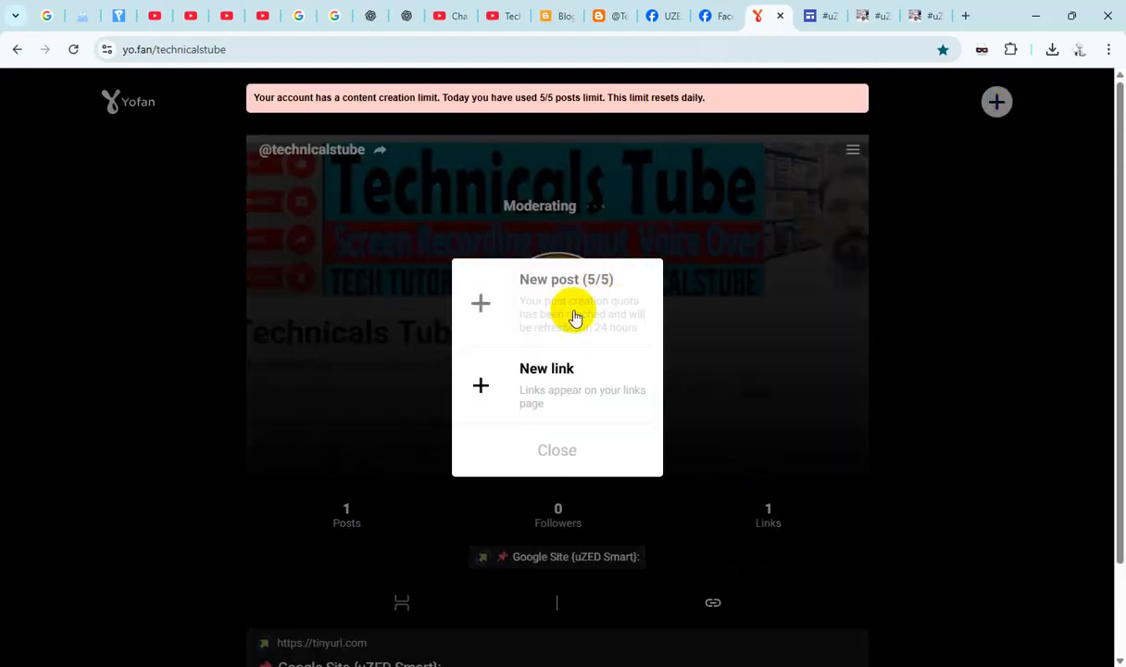
left_click(545, 368)
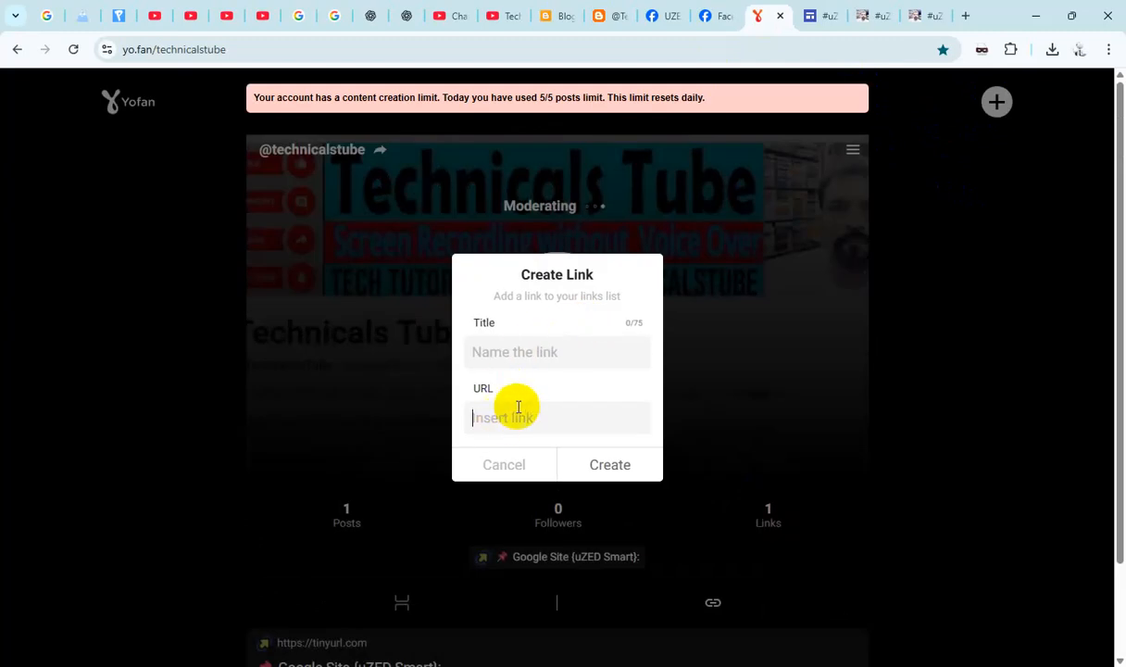
type("https://tinyurl.com/5a47f2sa")
- Copy #uZED Smart from the Google Sites home page, title the link "#uZED Smart: Portfolio", and create it
left_click(920, 15)
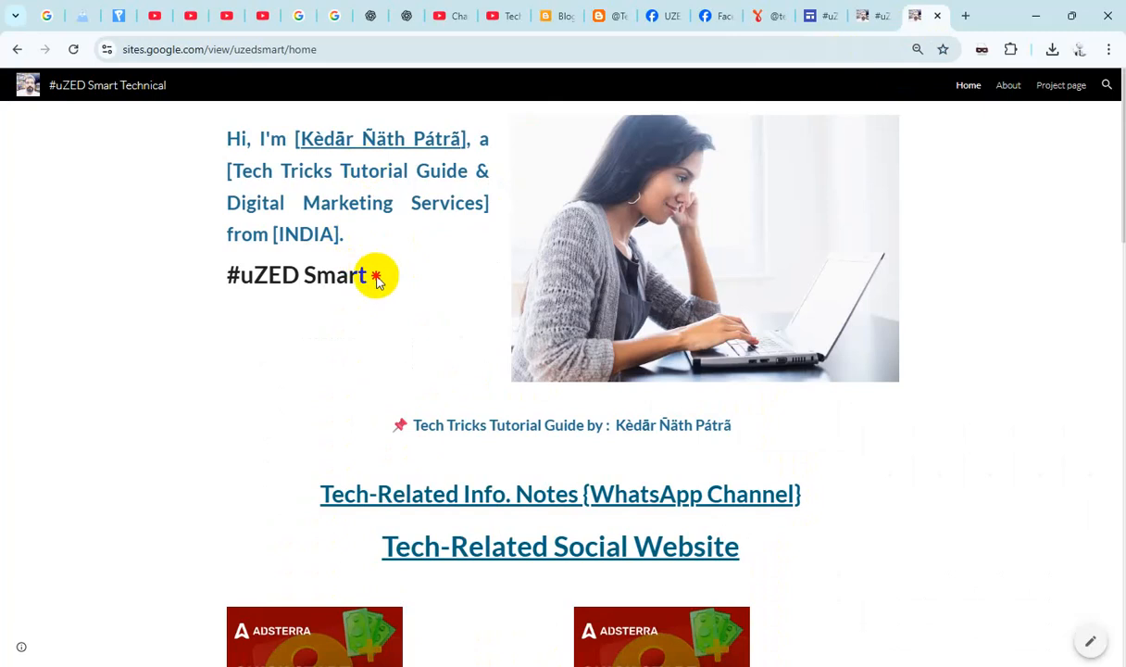
left_click_drag(375, 276, 225, 290)
key("ctrl+c")
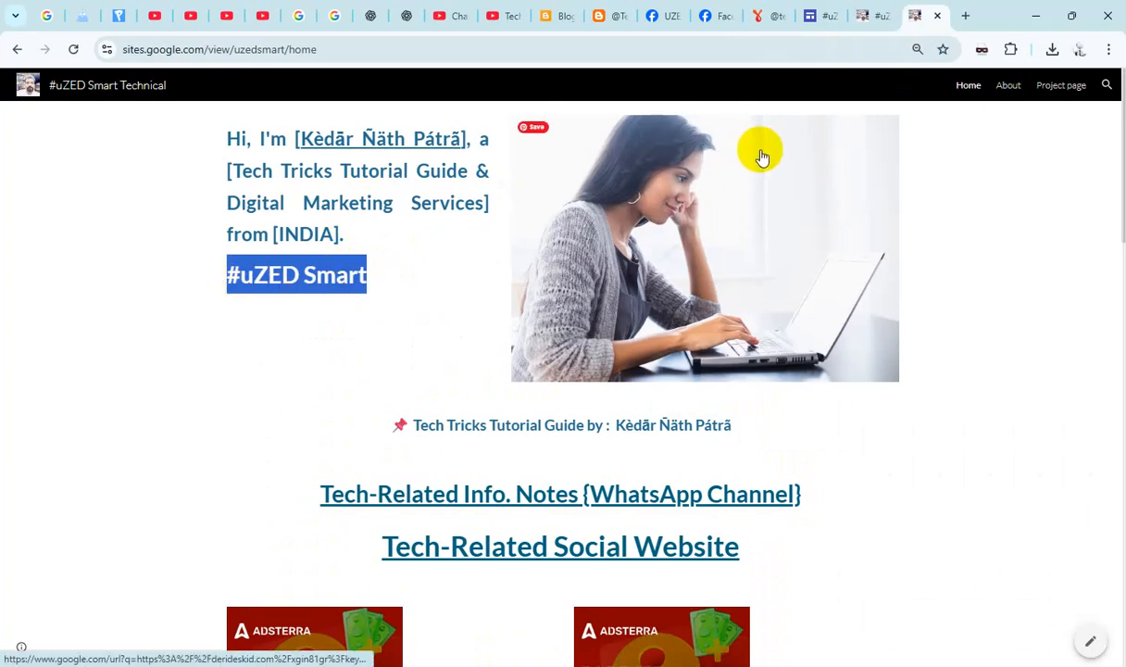
left_click(760, 16)
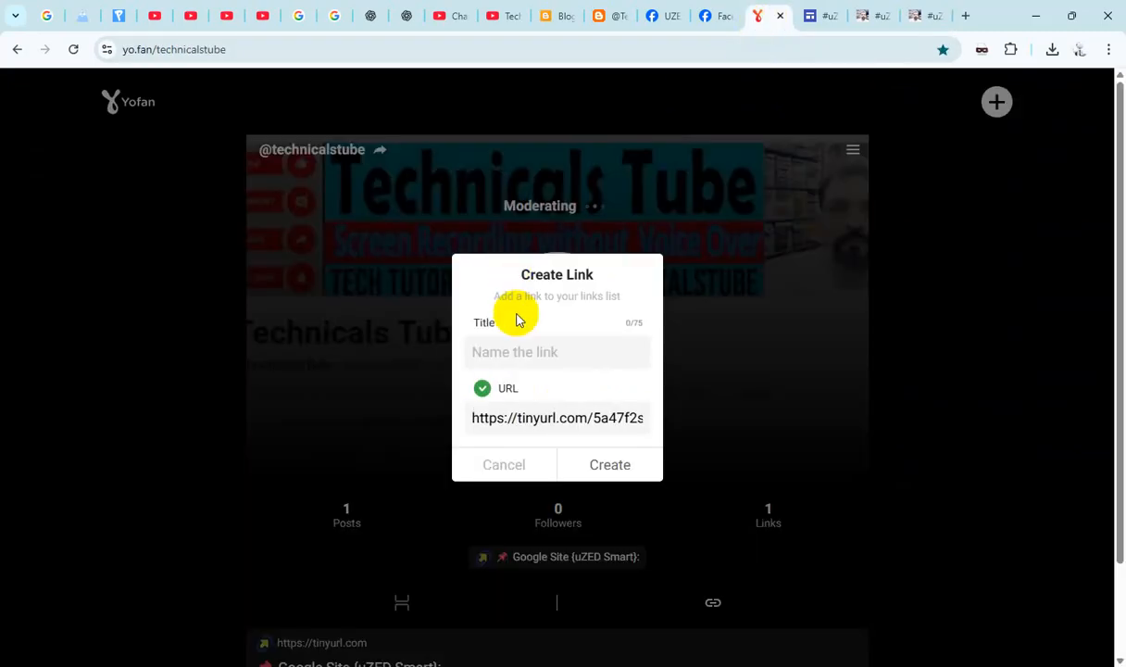
left_click(506, 352)
key("ctrl+v")
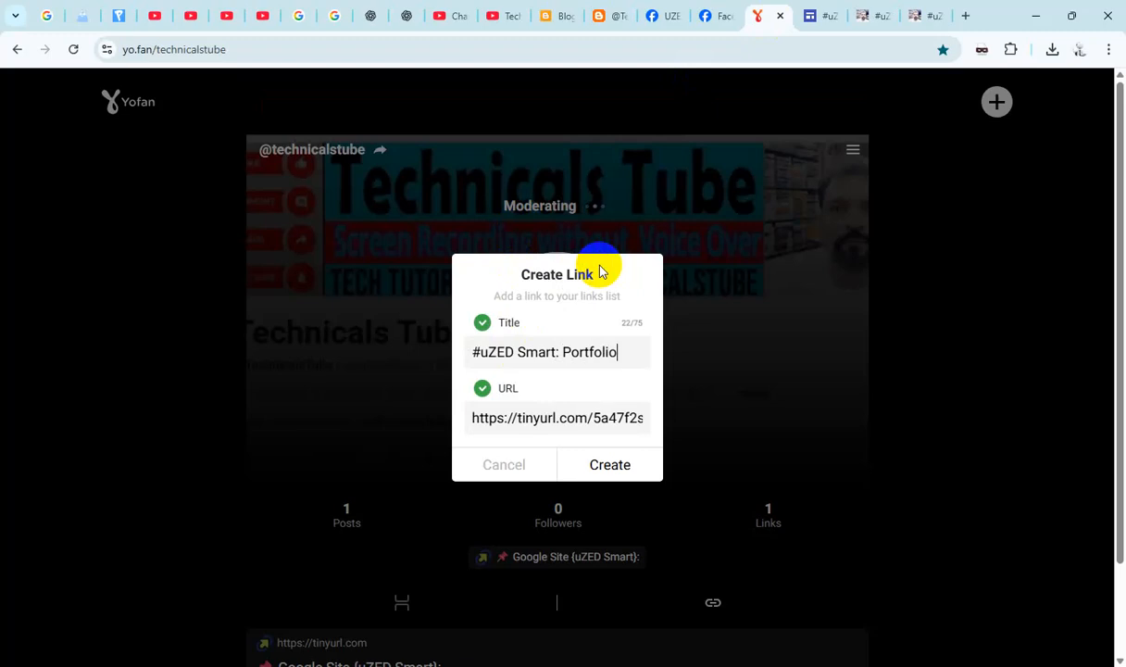
left_click(610, 461)
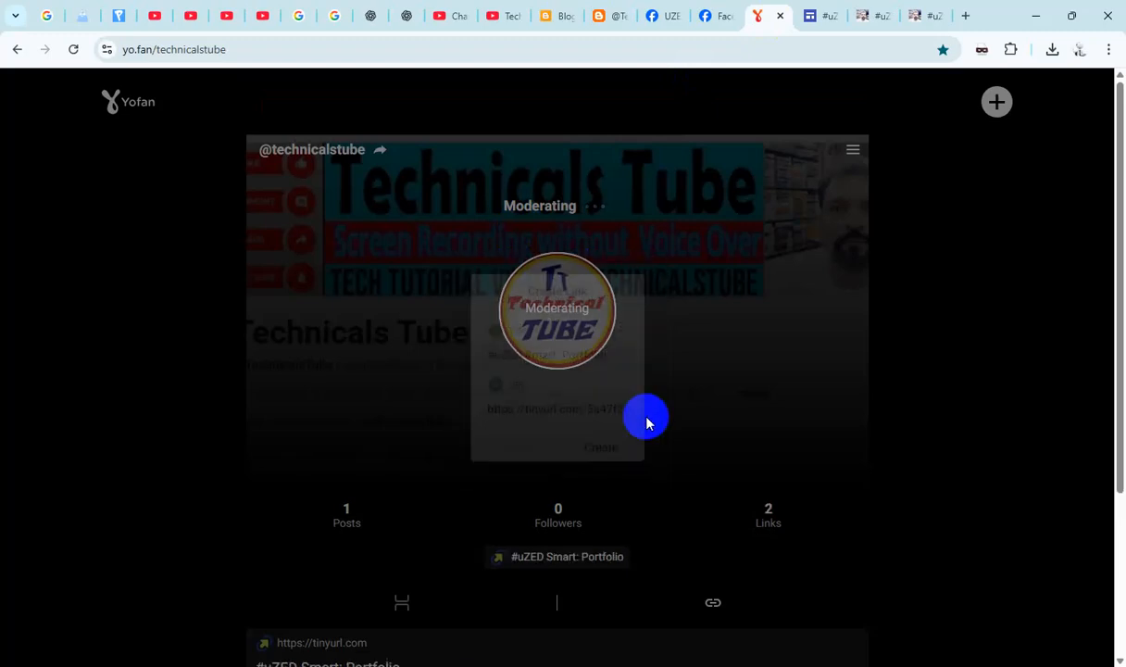
scroll(700, 407, "down", 3)
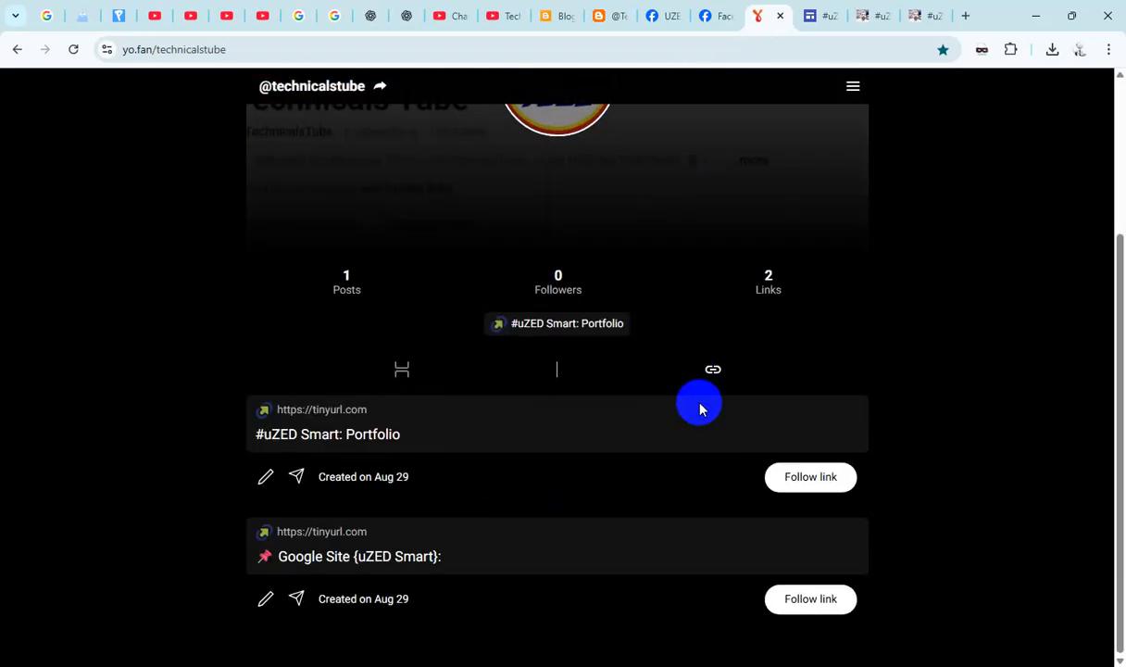
scroll(701, 402, "up", 3)
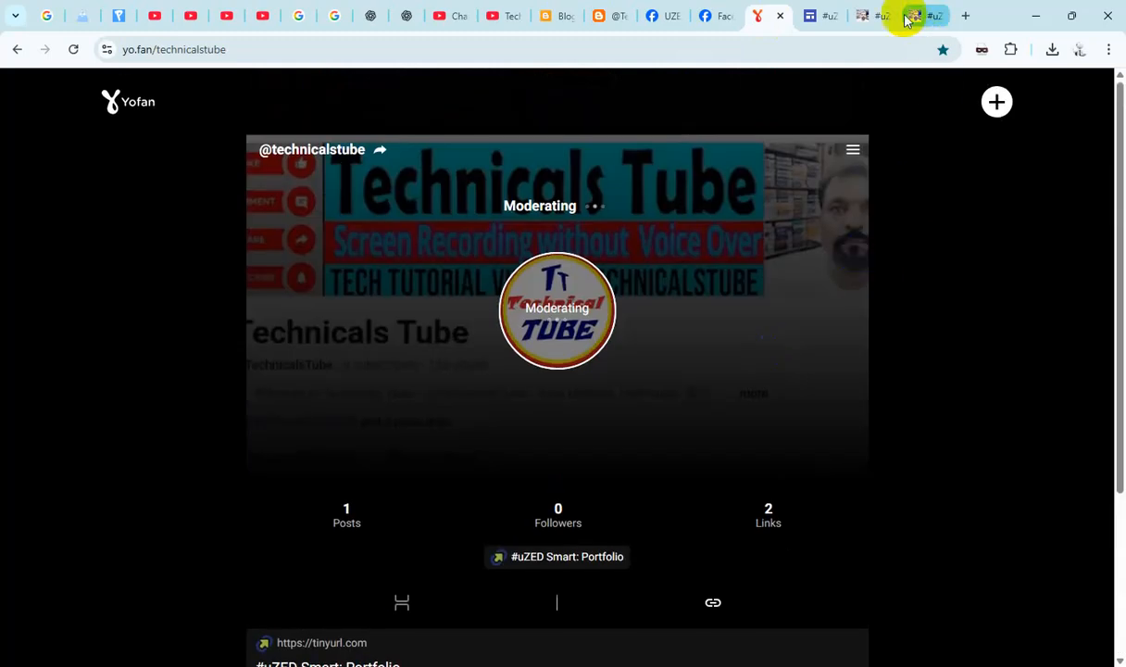
left_click(703, 17)
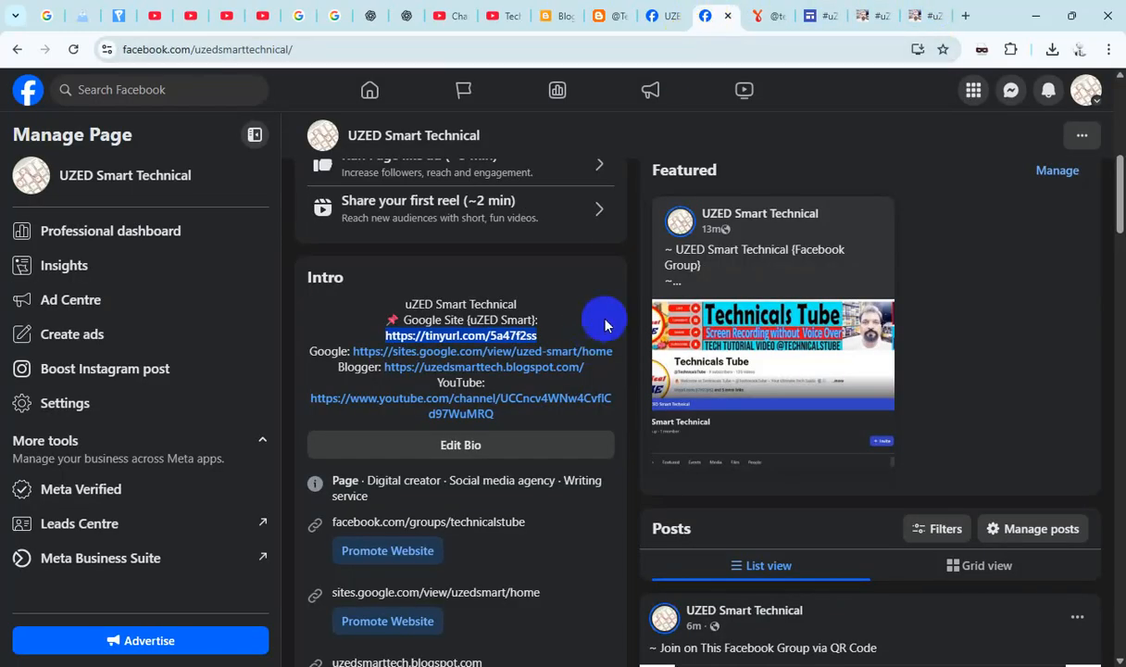
left_click_drag(619, 356, 391, 350)
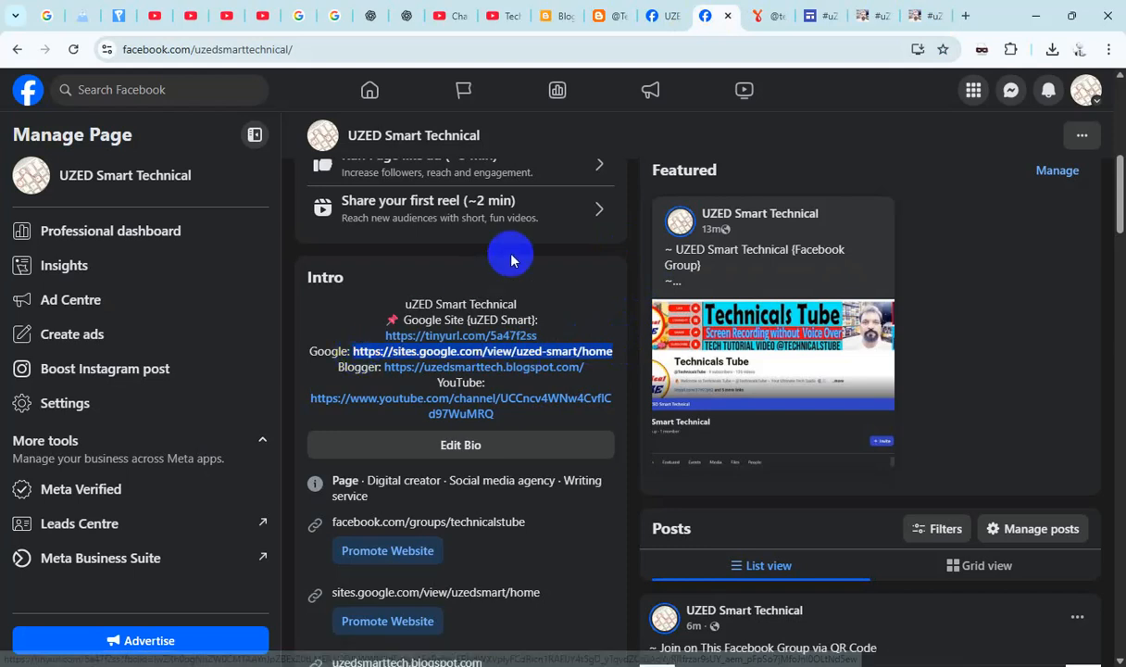
left_click(757, 15)
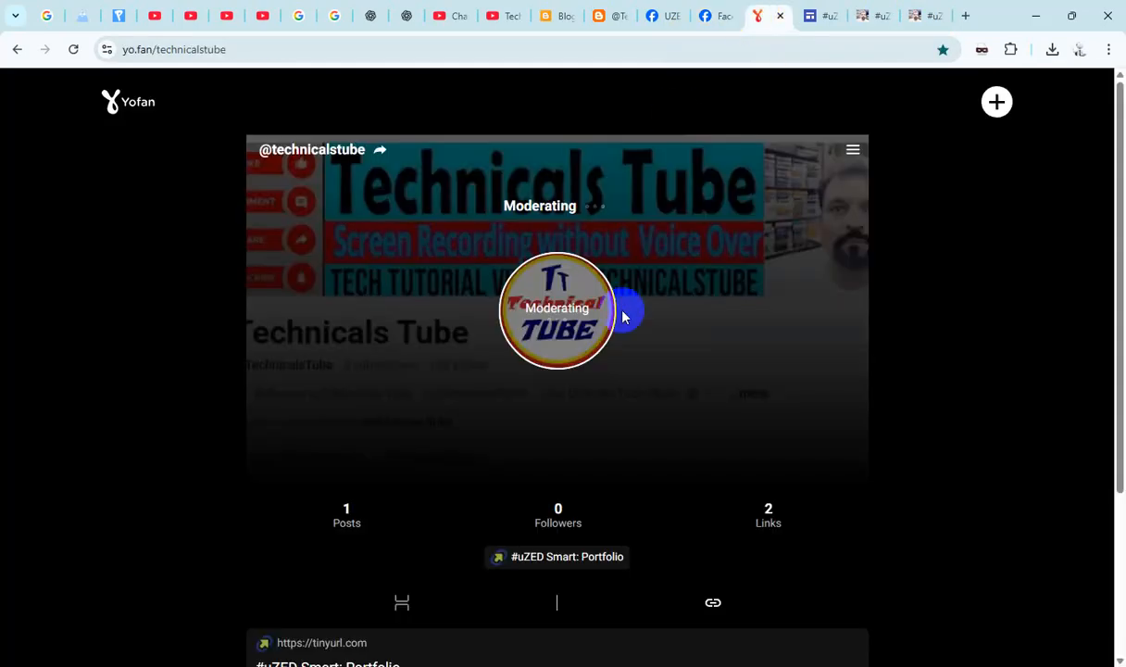
left_click(997, 102)
left_click(644, 370)
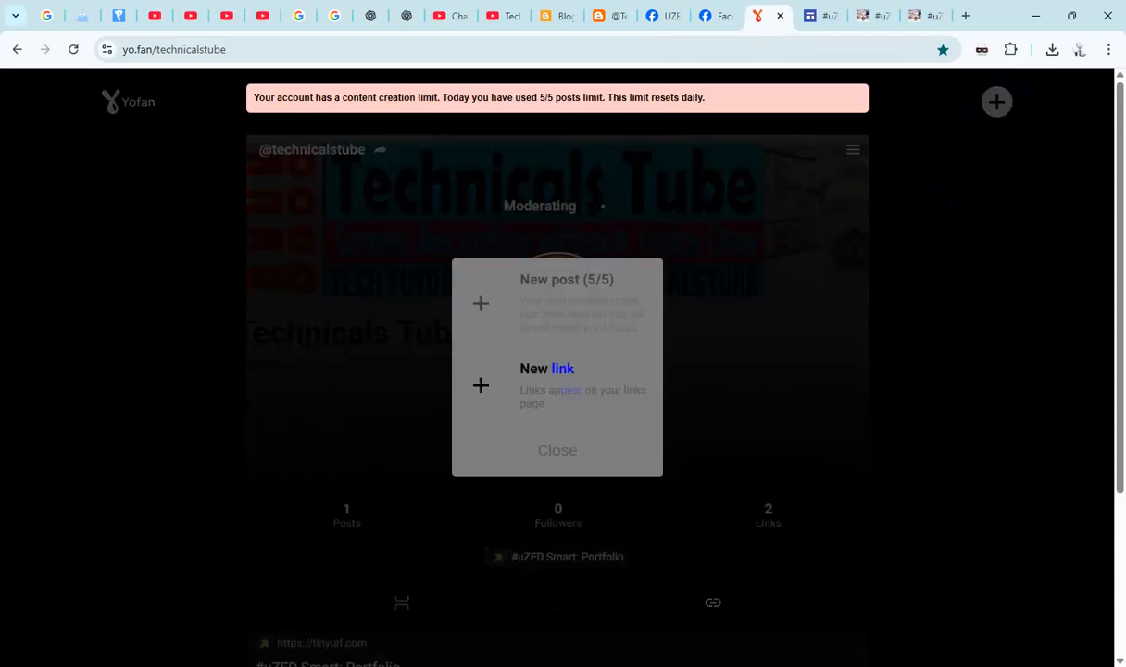
left_click(517, 419)
key("ctrl+v")
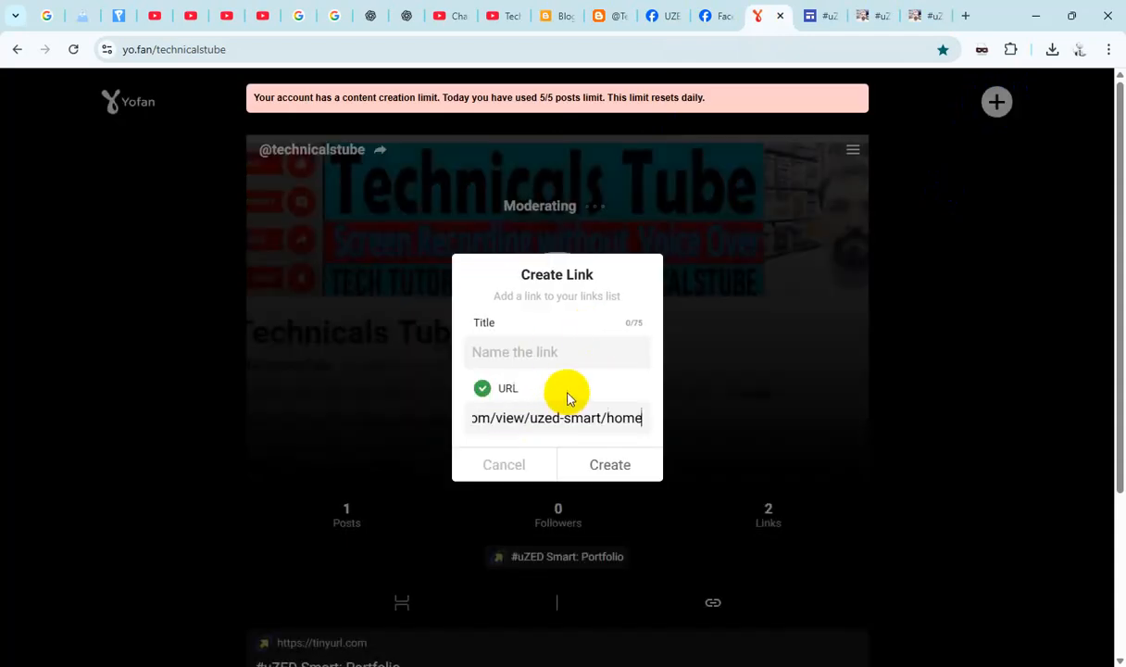
- Title the link "Tech Tricks Guide {Google Site}" and create it on the technicalstube profile
left_click(539, 349)
type("T")
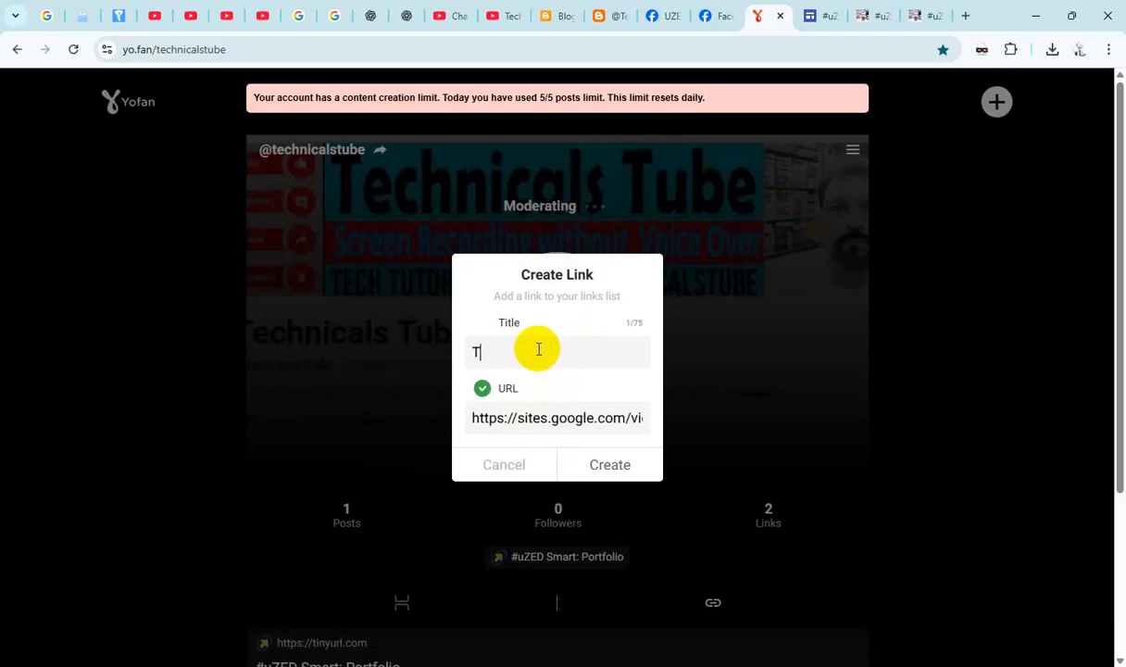
type("ech")
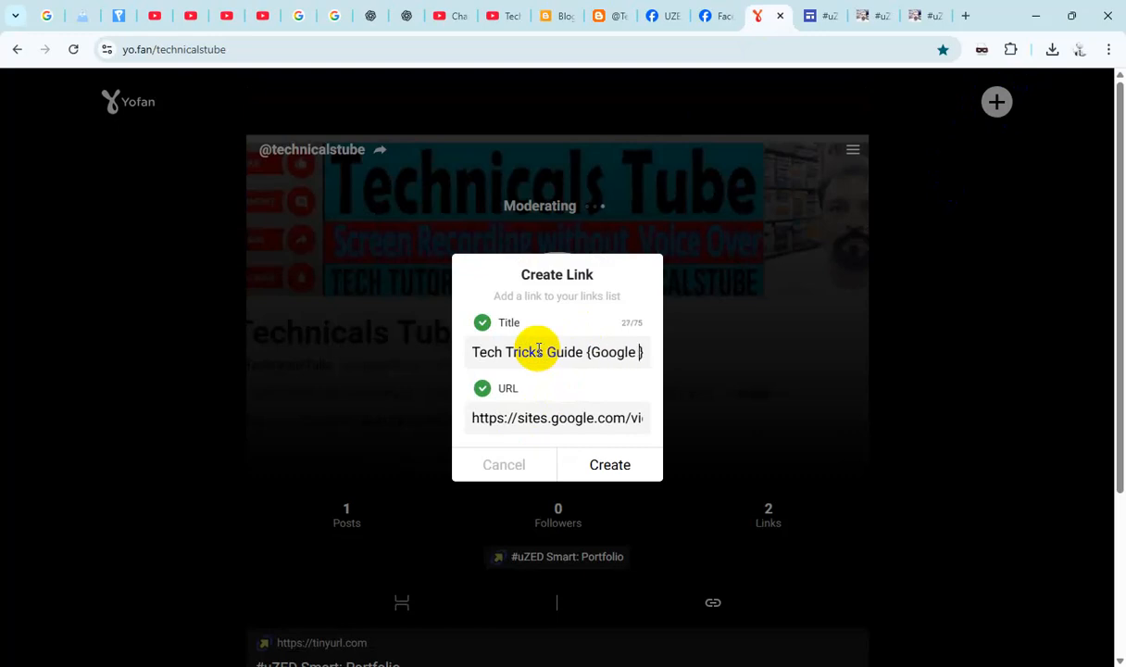
left_click(606, 460)
scroll(648, 440, "down", 3)
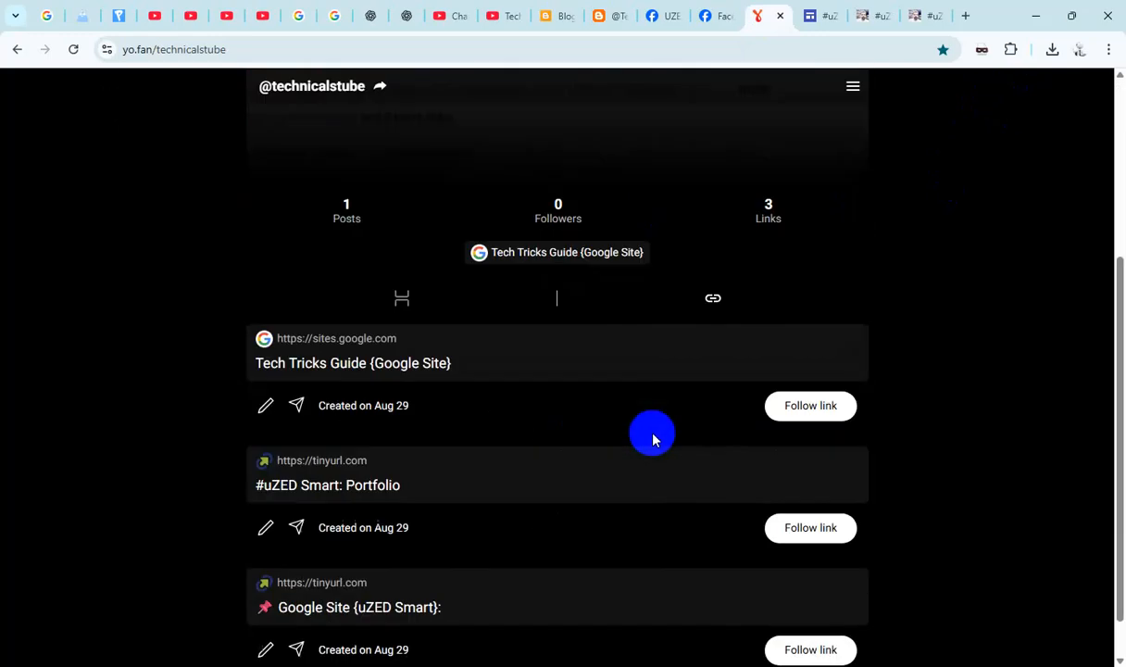
scroll(756, 290, "up", 2)
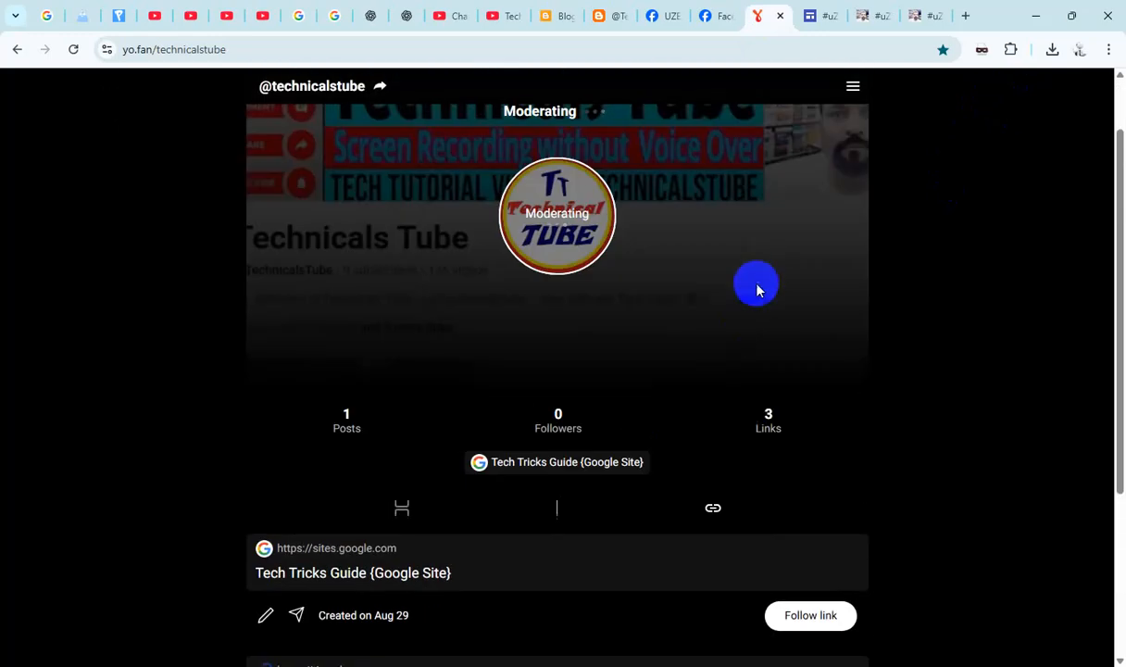
left_click(712, 18)
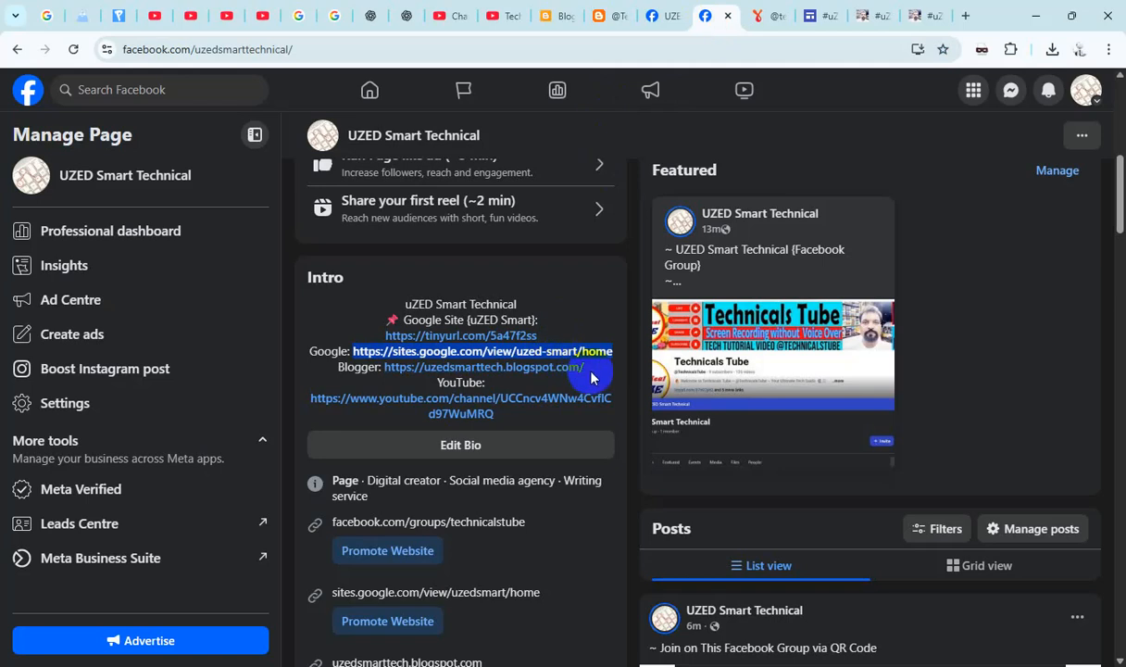
left_click(423, 373)
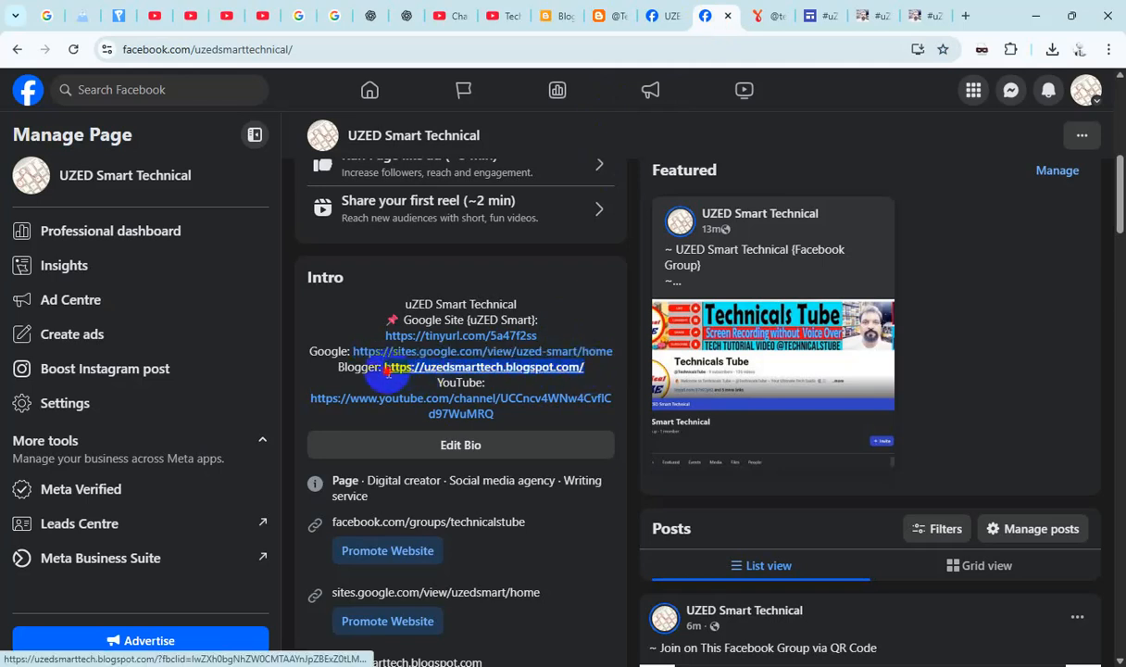
left_click_drag(388, 371, 584, 368)
key("ctrl+c")
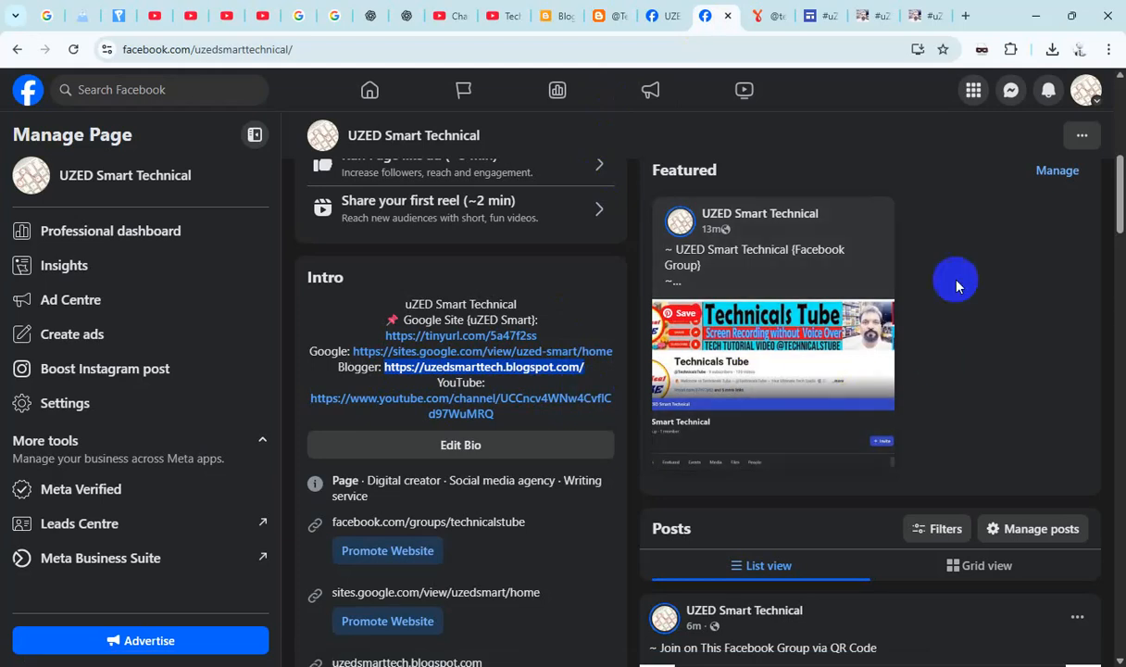
left_click(763, 16)
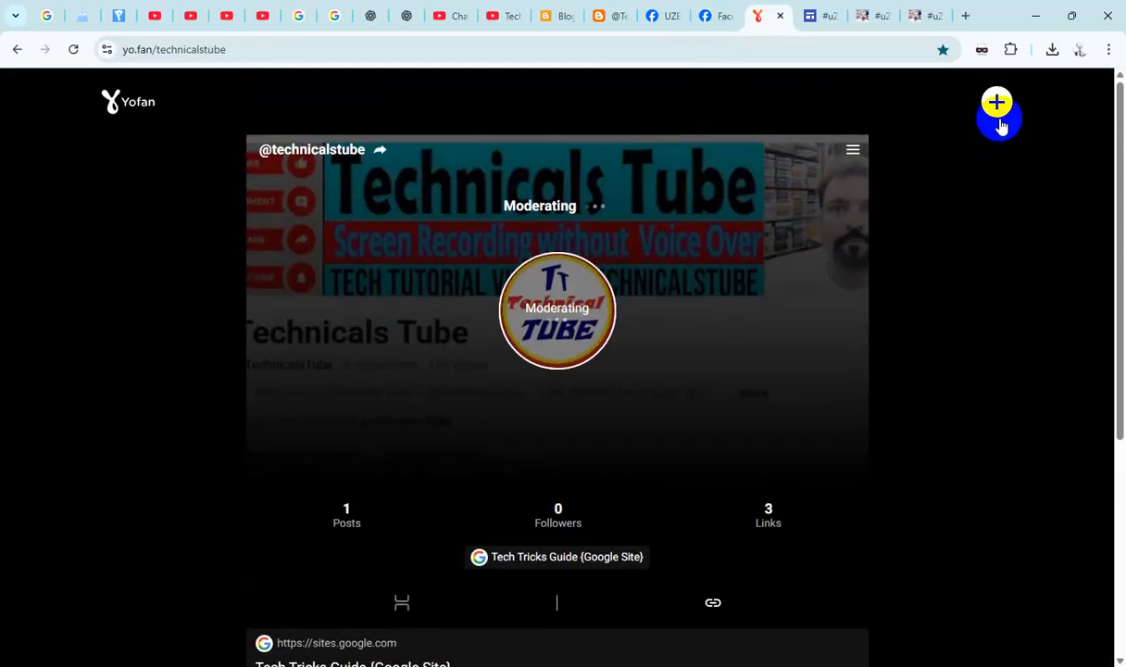
left_click(998, 109)
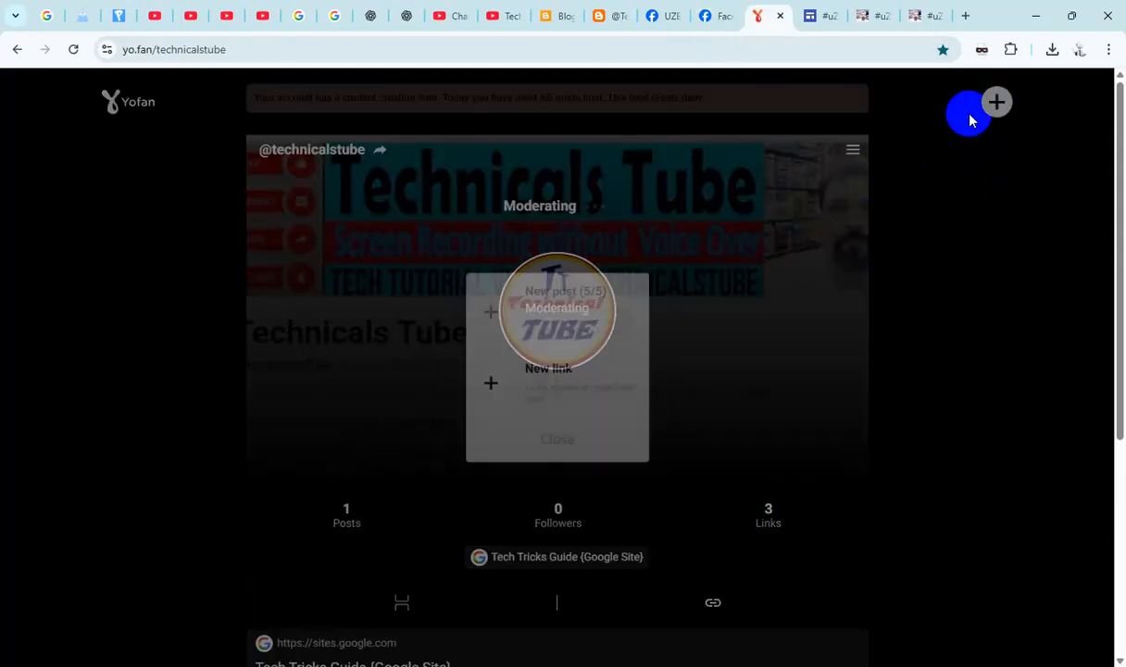
left_click(554, 378)
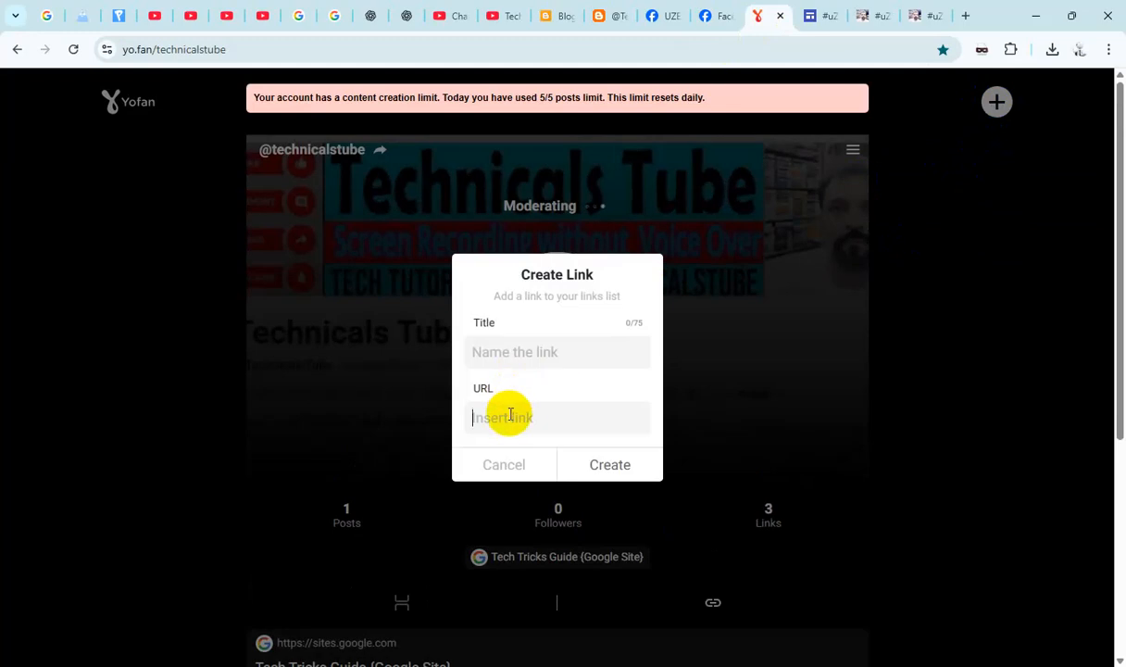
key("ctrl+v")
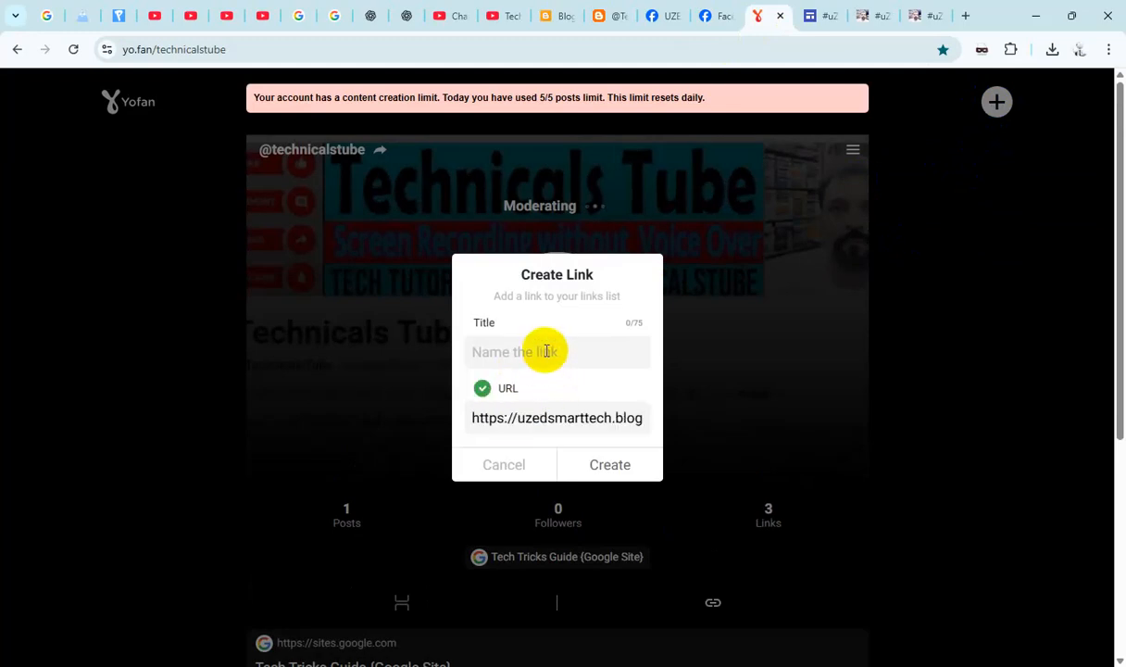
- Check the blog address in a new browser tab, title its YoFan link "Tech Blogger Website", and create it
left_click(963, 18)
key("ctrl+v")
key("Return")
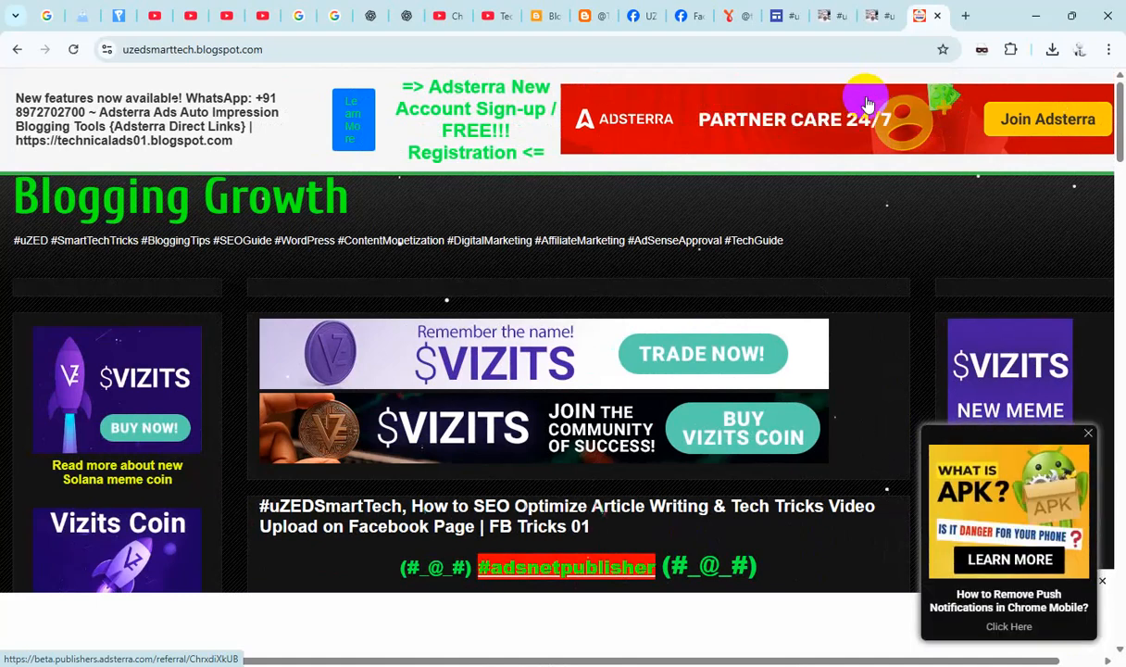
left_click(728, 18)
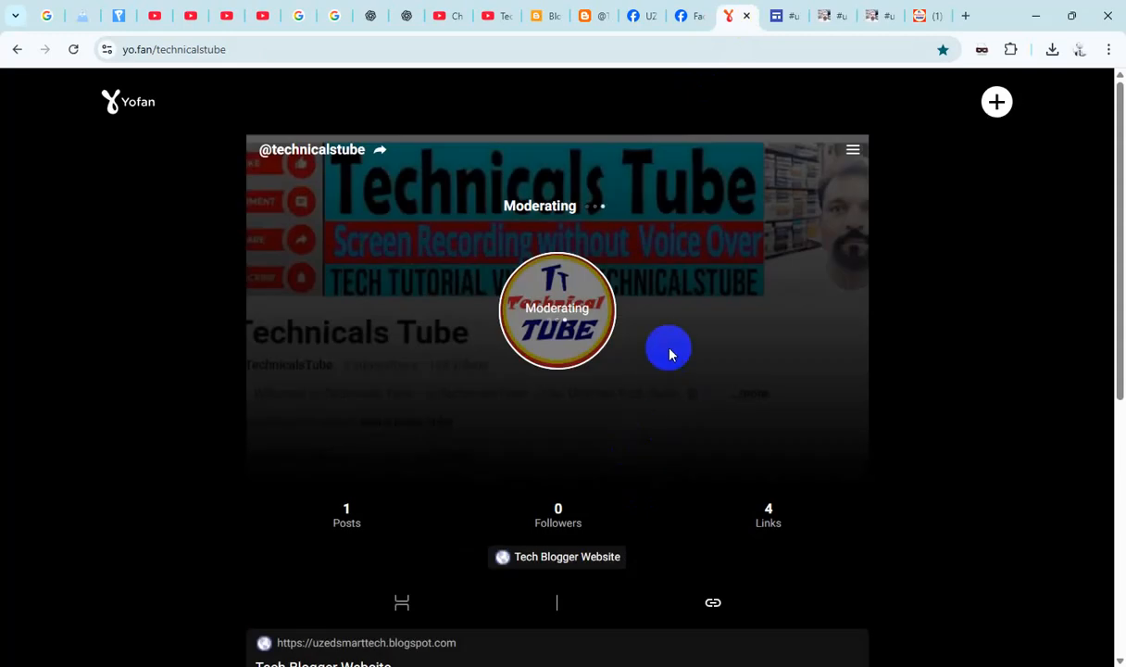
scroll(629, 370, "down", 3)
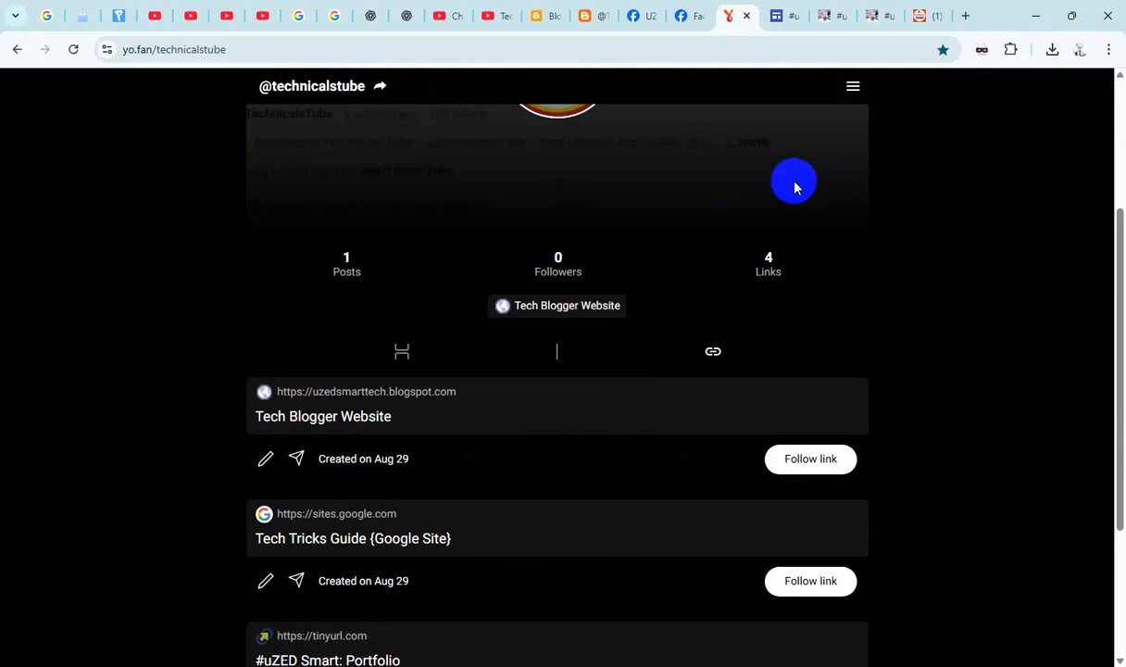
- Copy the YouTube channel address from the Facebook intro and start a new YoFan link with it as the URL
left_click(685, 15)
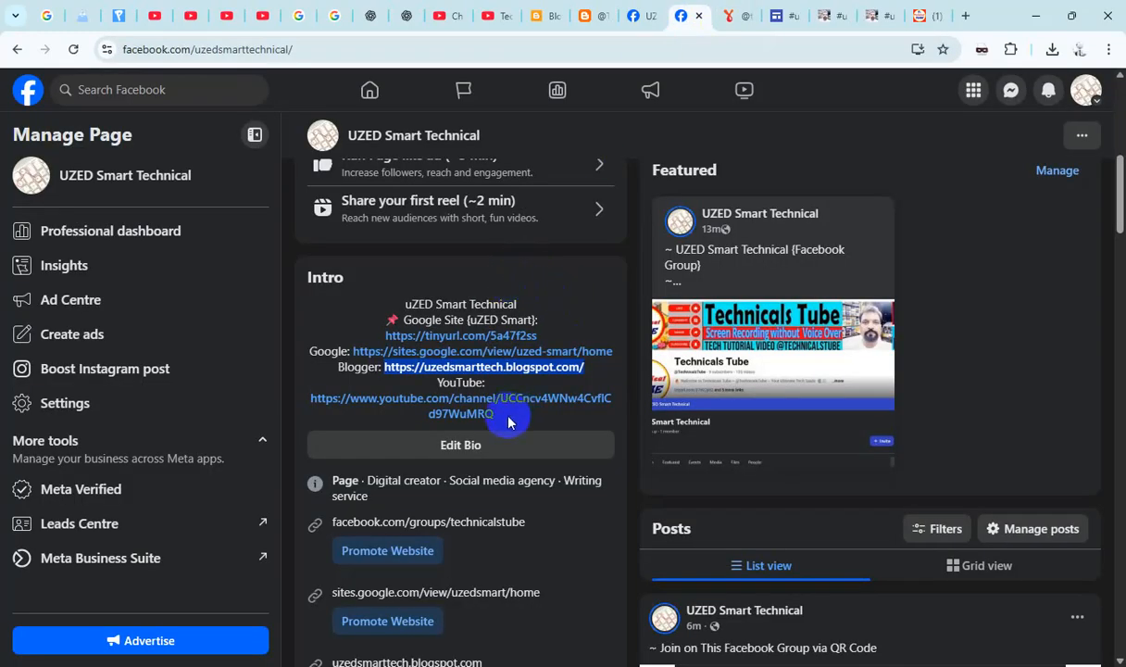
left_click_drag(508, 423, 302, 399)
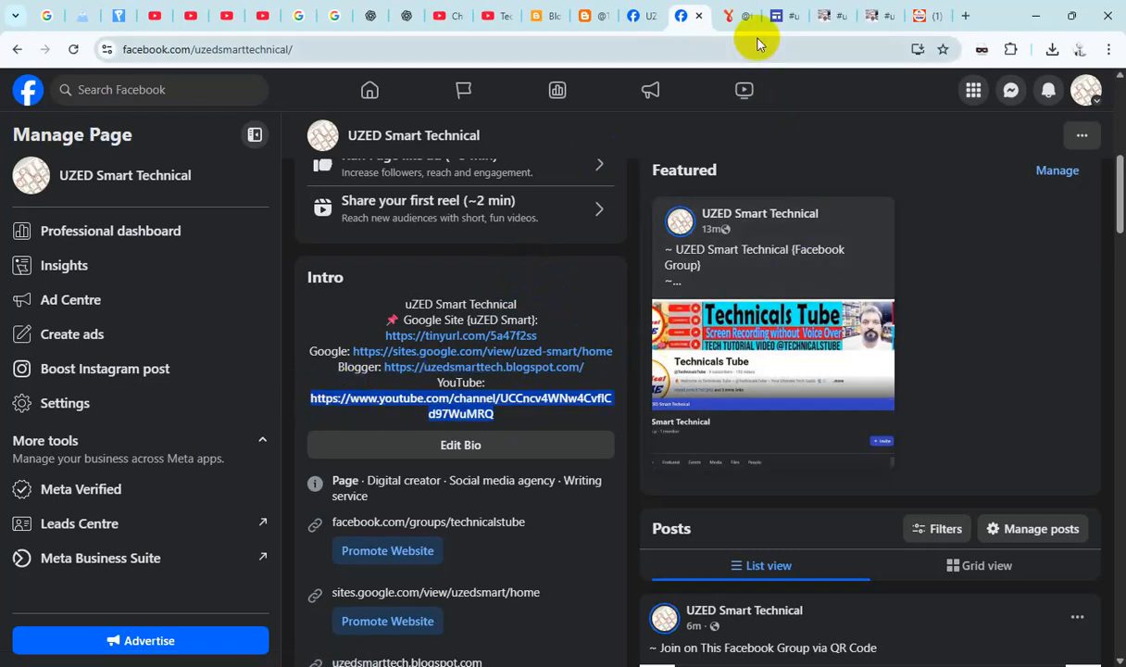
left_click(490, 16)
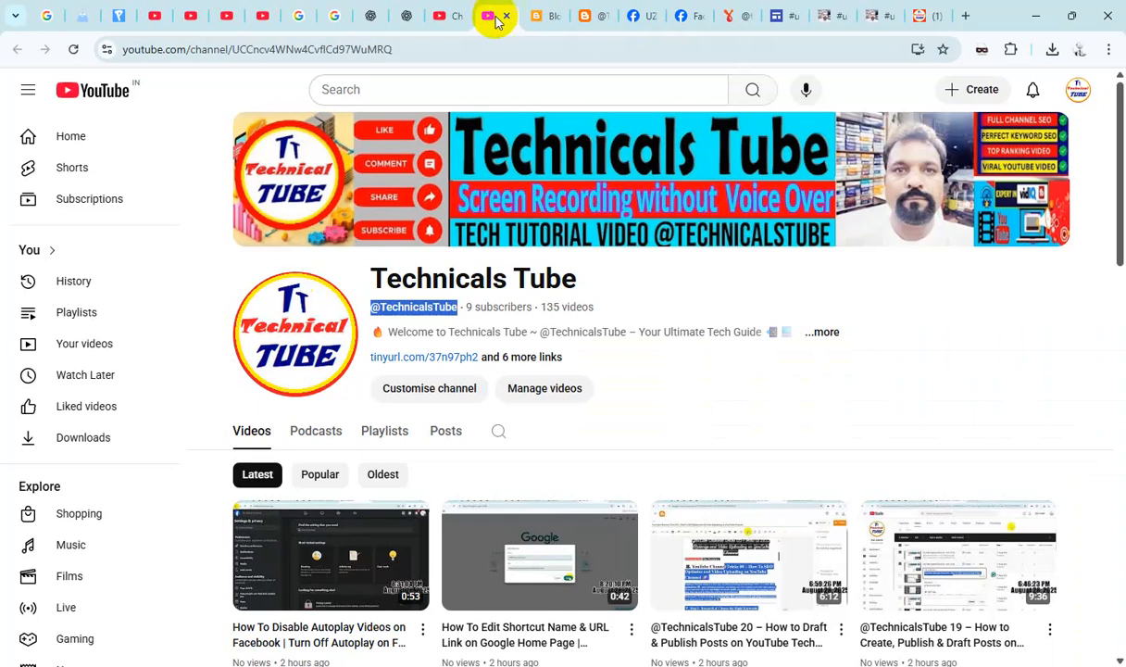
left_click(729, 17)
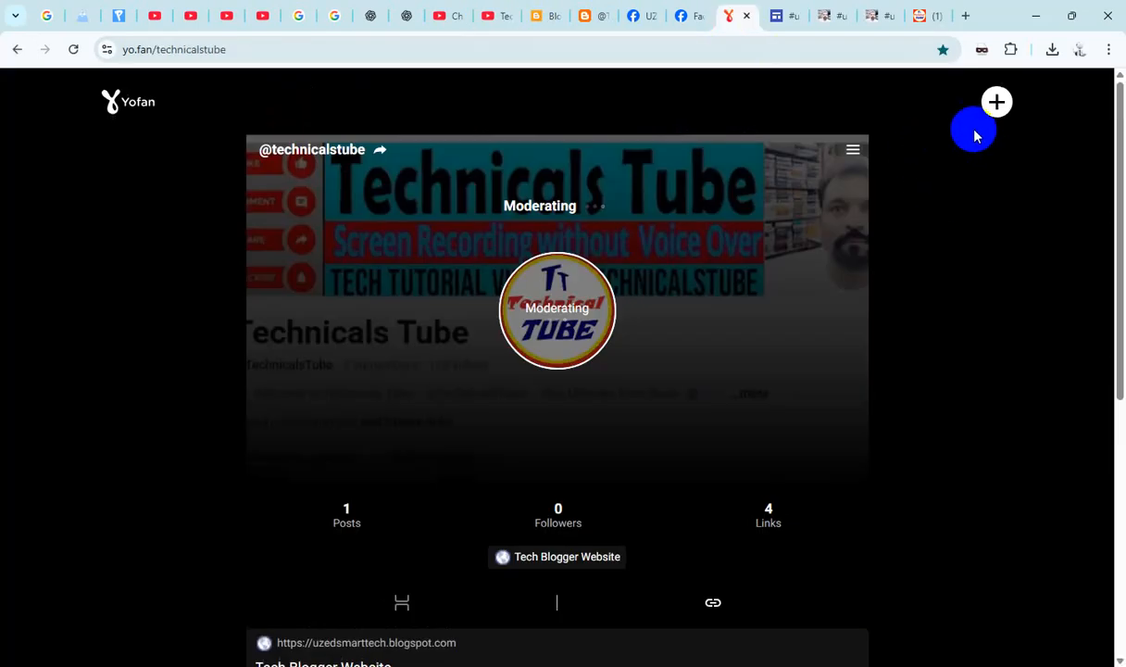
left_click(996, 102)
left_click(570, 378)
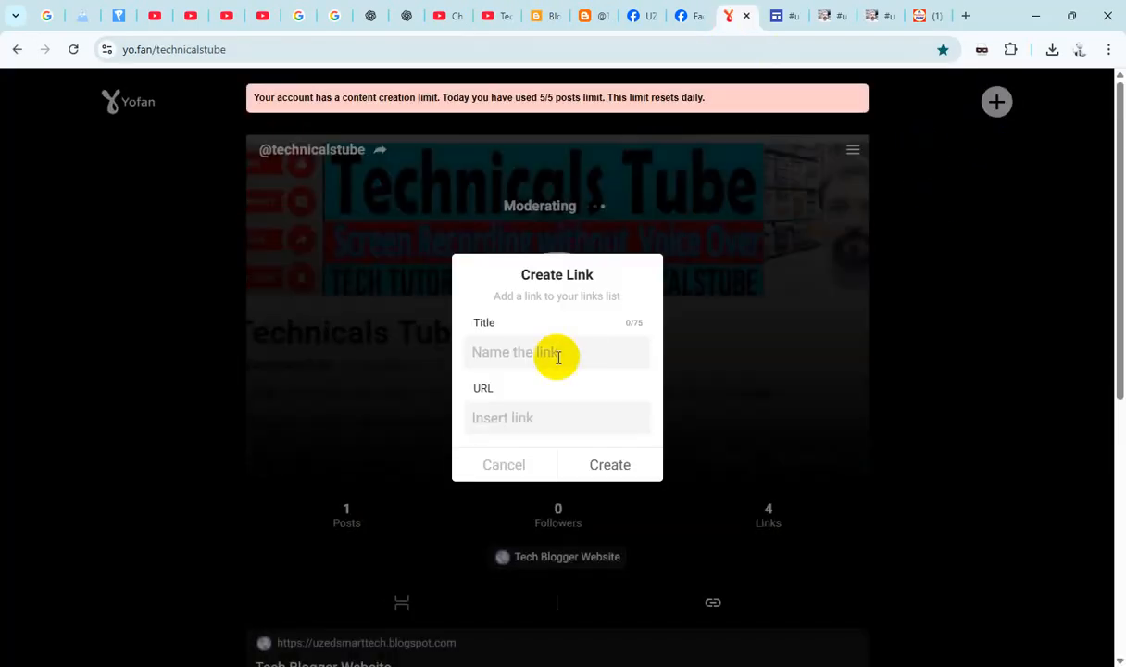
left_click(515, 415)
key("ctrl+v")
left_click(538, 349)
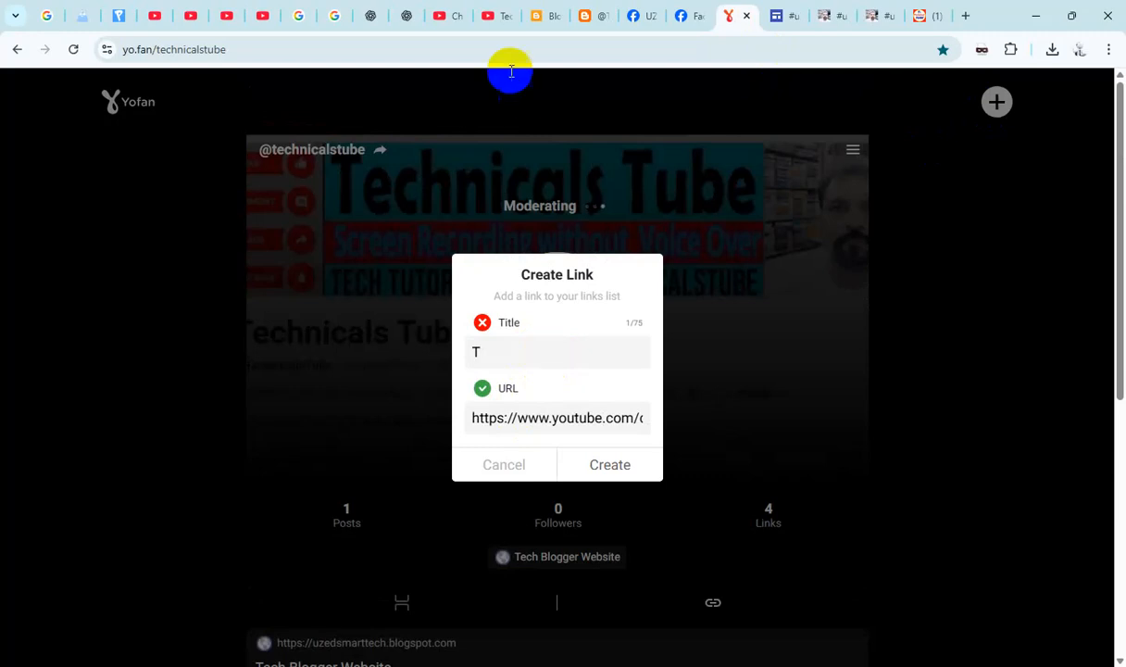
left_click(488, 16)
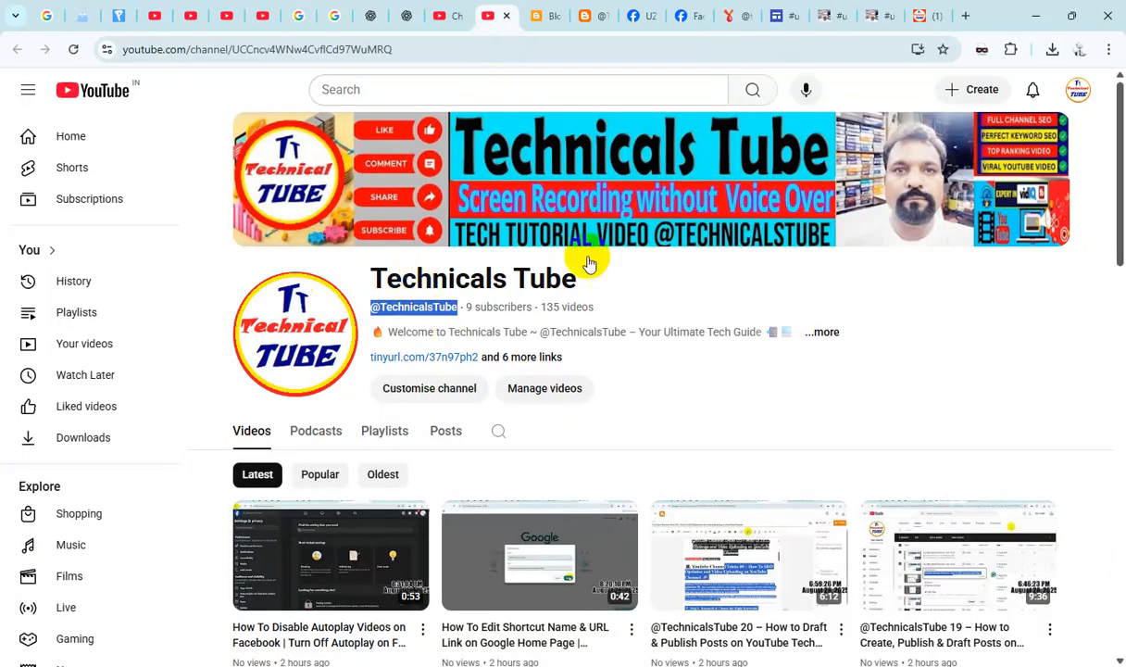
left_click(731, 16)
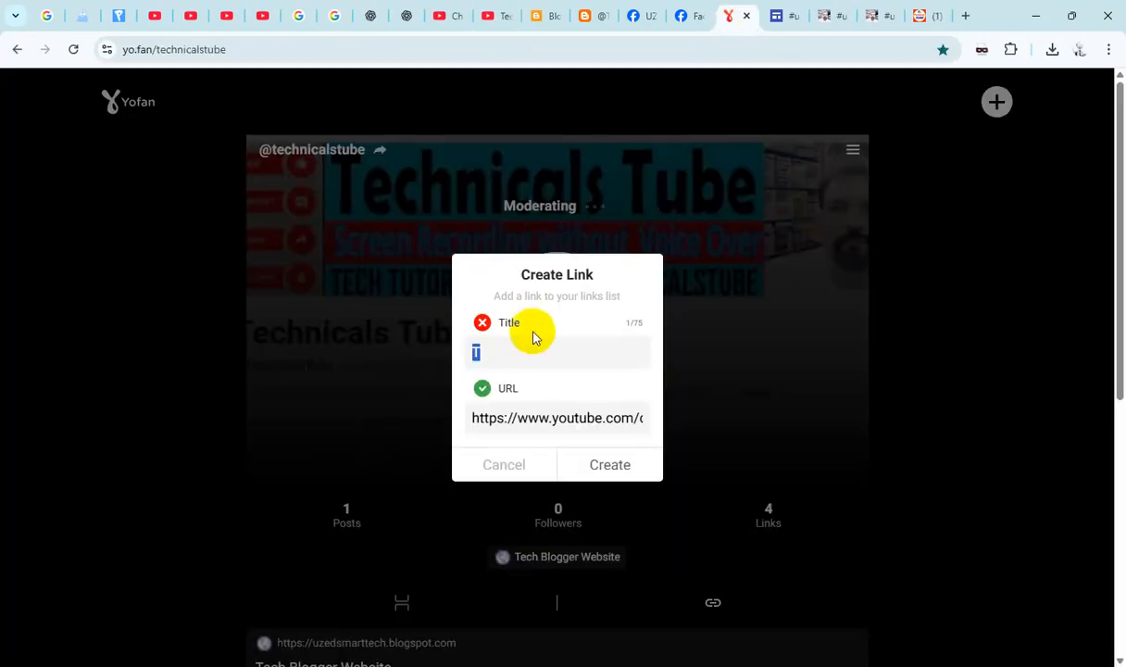
type("@TechnicalsTube")
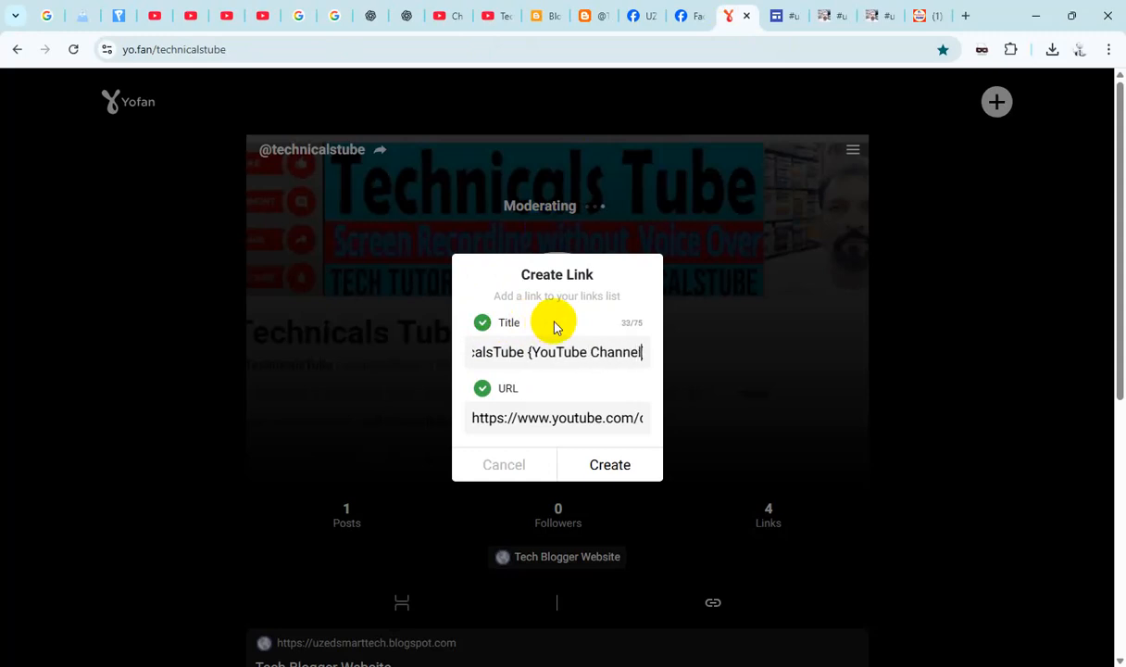
left_click(626, 468)
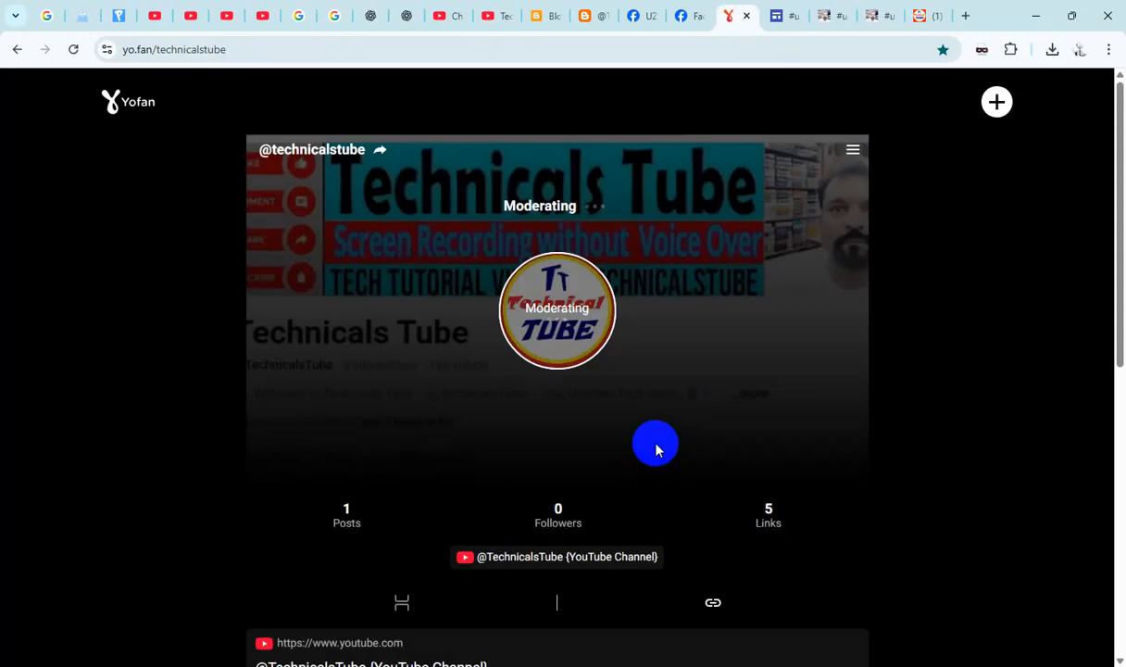
scroll(656, 448, "down", 3)
scroll(656, 447, "up", 3)
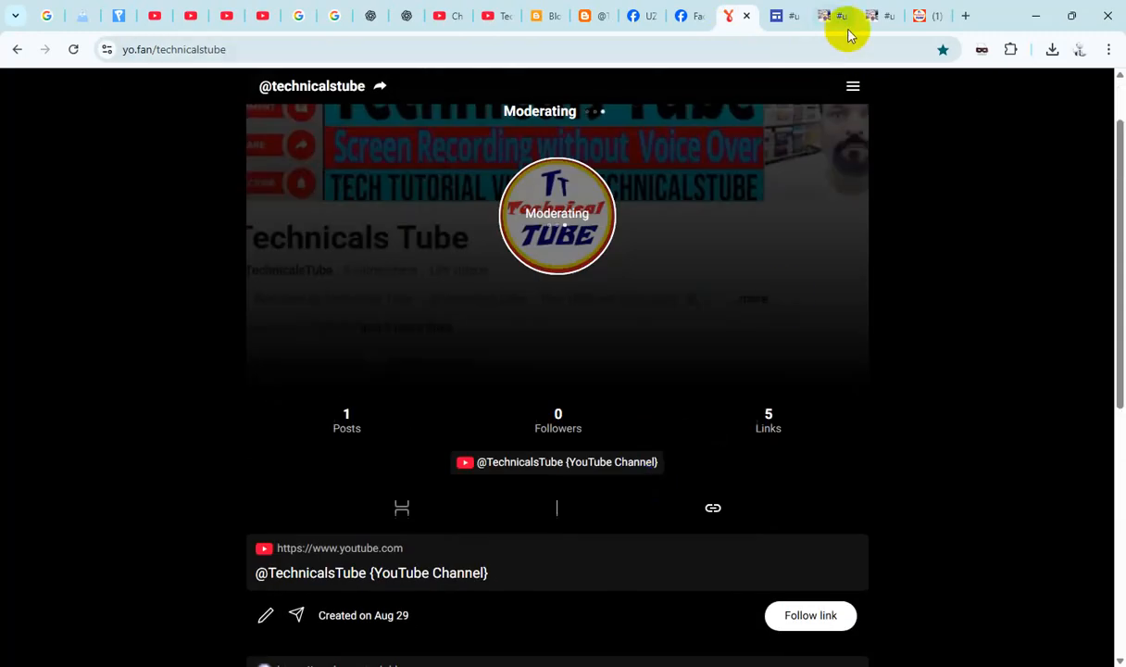
- Close the duplicate Google Sites page and the blog page in the browser
left_click(874, 17)
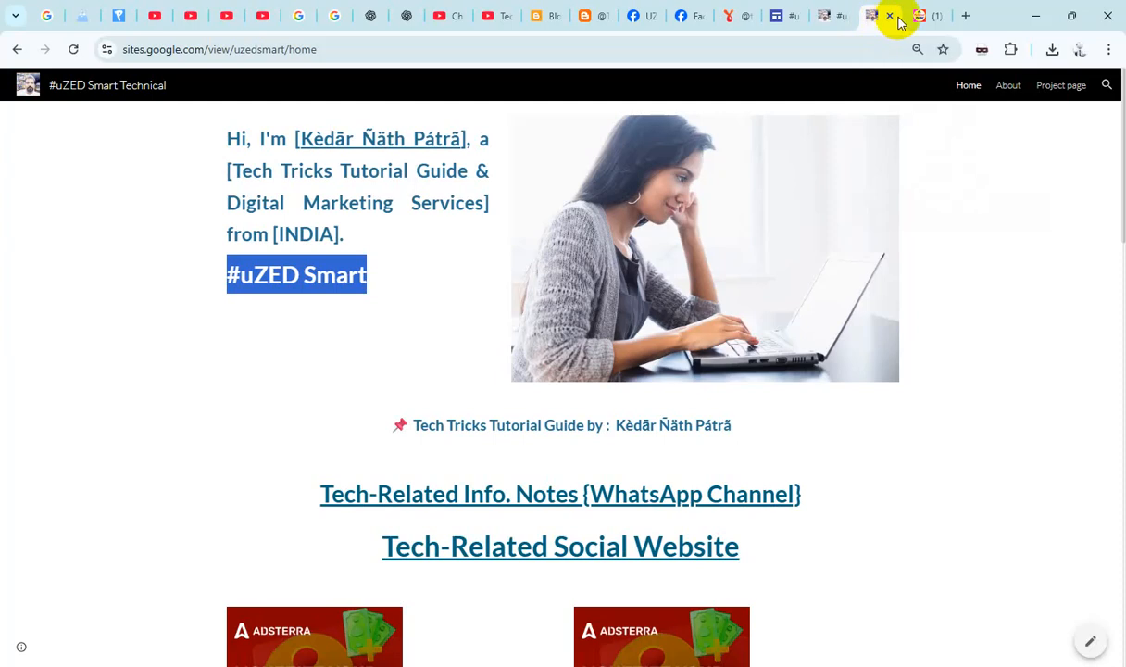
left_click(888, 17)
left_click(887, 18)
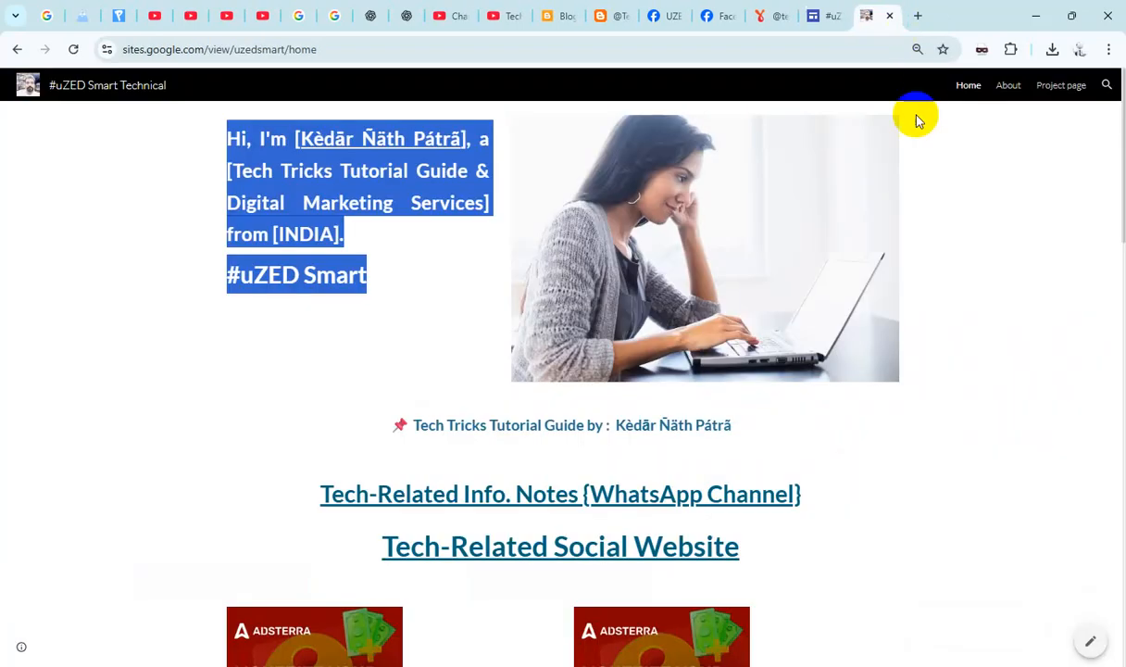
- Copy the link text "Yo.Fan Adsense Social Website" from the Google Sites home page and return to the YoFan profile
scroll(691, 380, "down", 6)
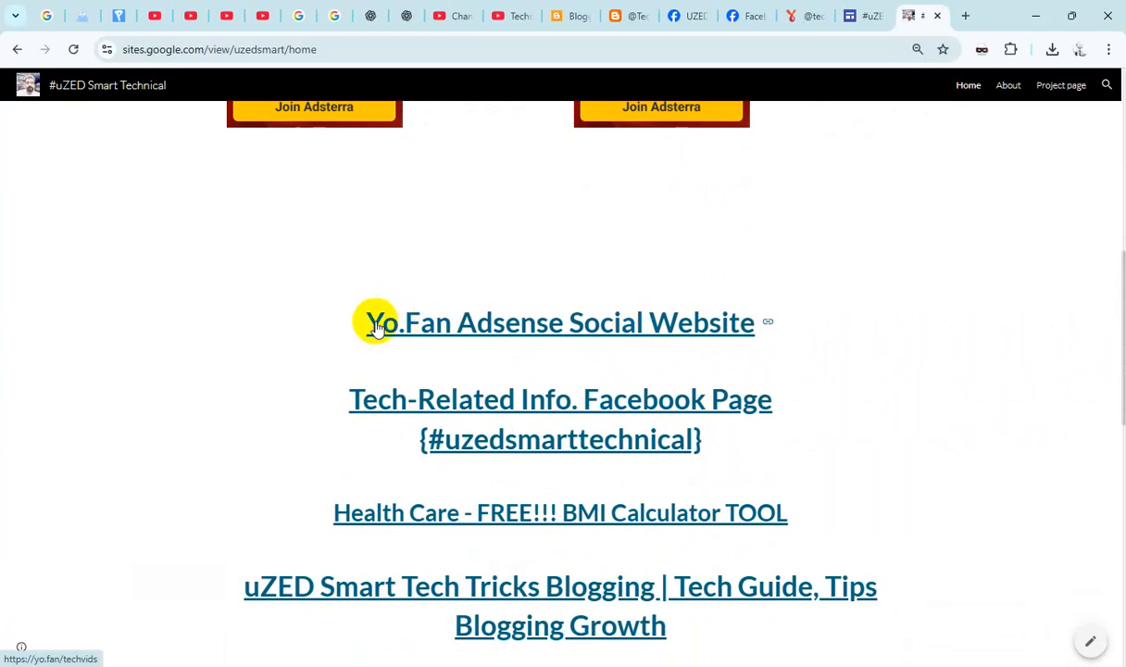
left_click_drag(361, 326, 801, 334)
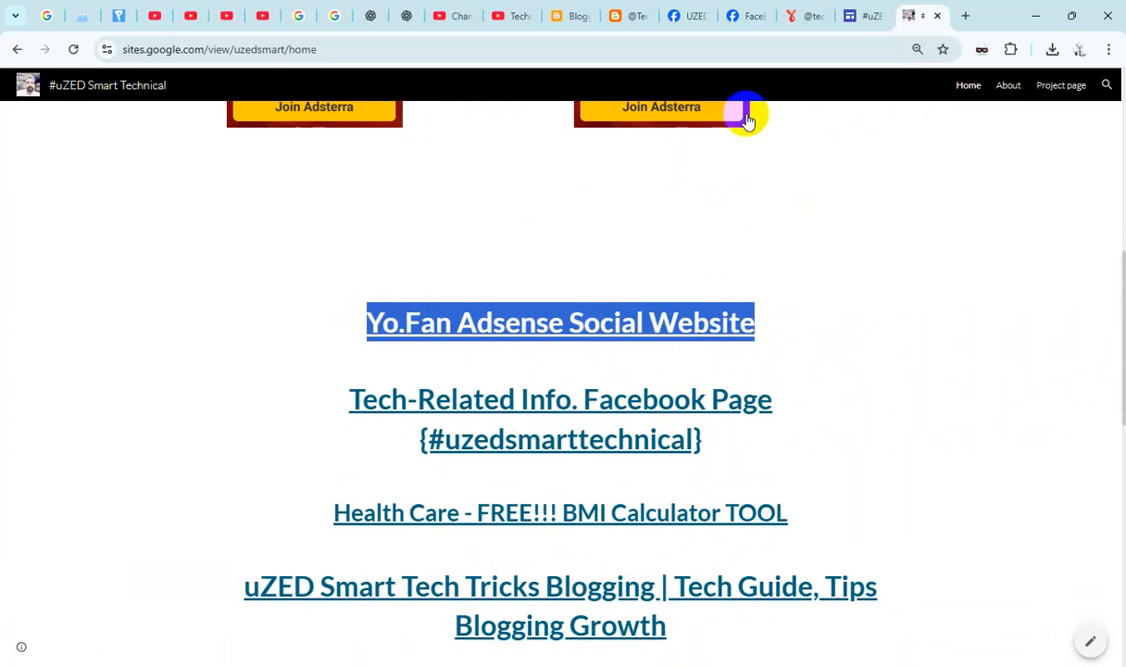
left_click(797, 17)
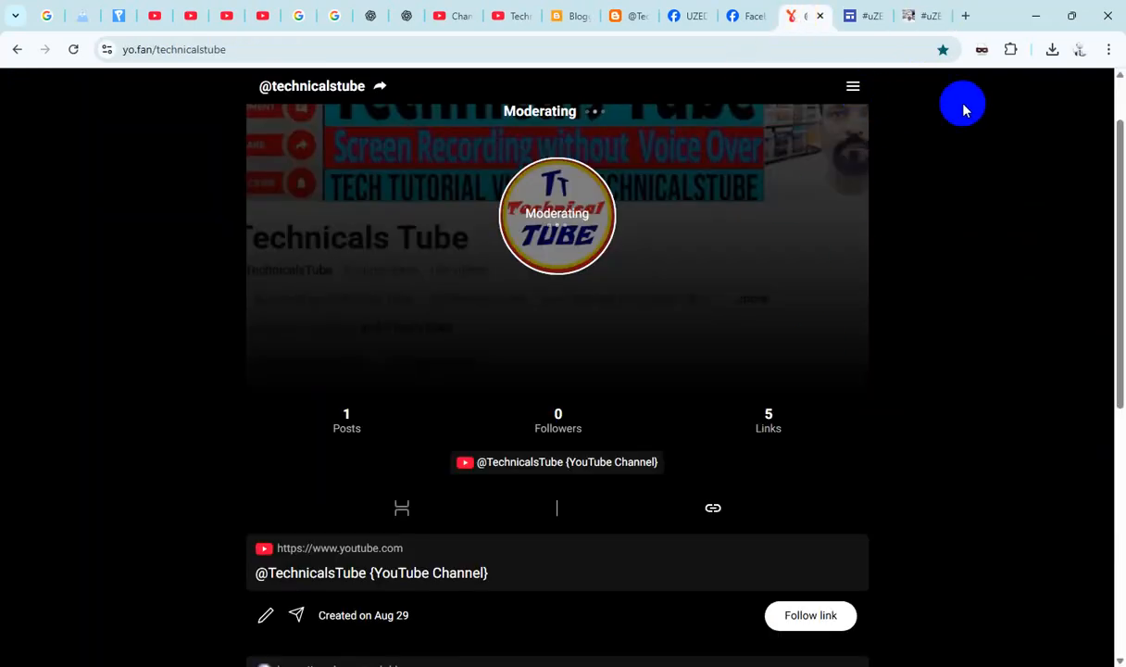
- Start a new link on the YoFan profile and title it "Yo.Fan Adsense Social Website"
scroll(972, 129, "up", 1)
left_click(997, 104)
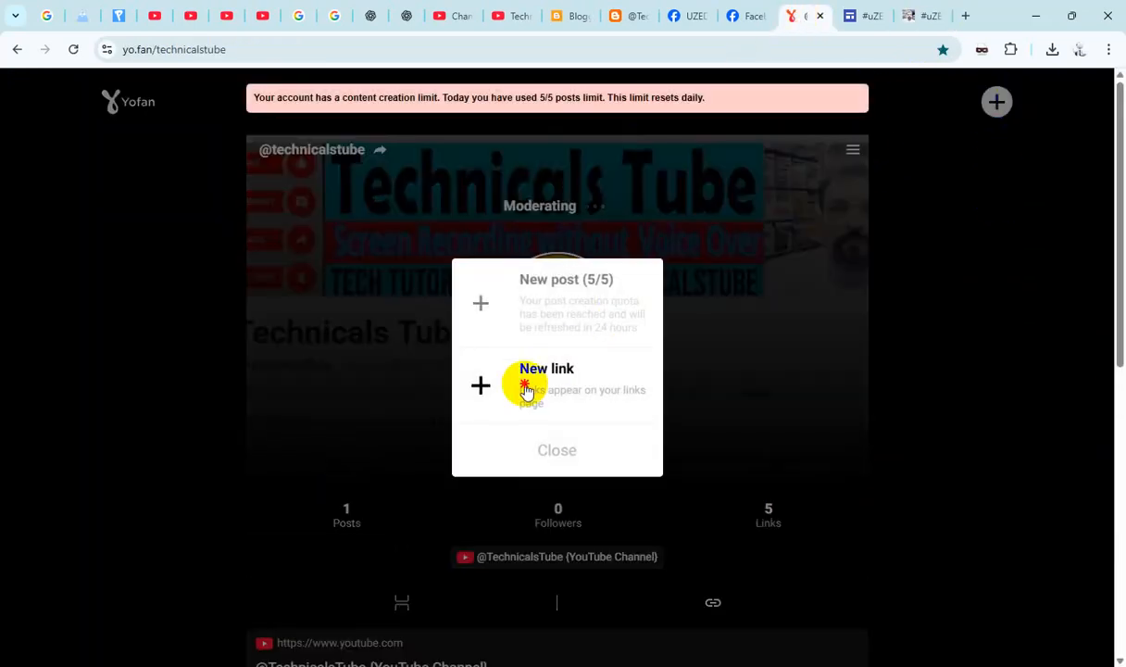
left_click(524, 387)
left_click(521, 362)
key("ctrl+v")
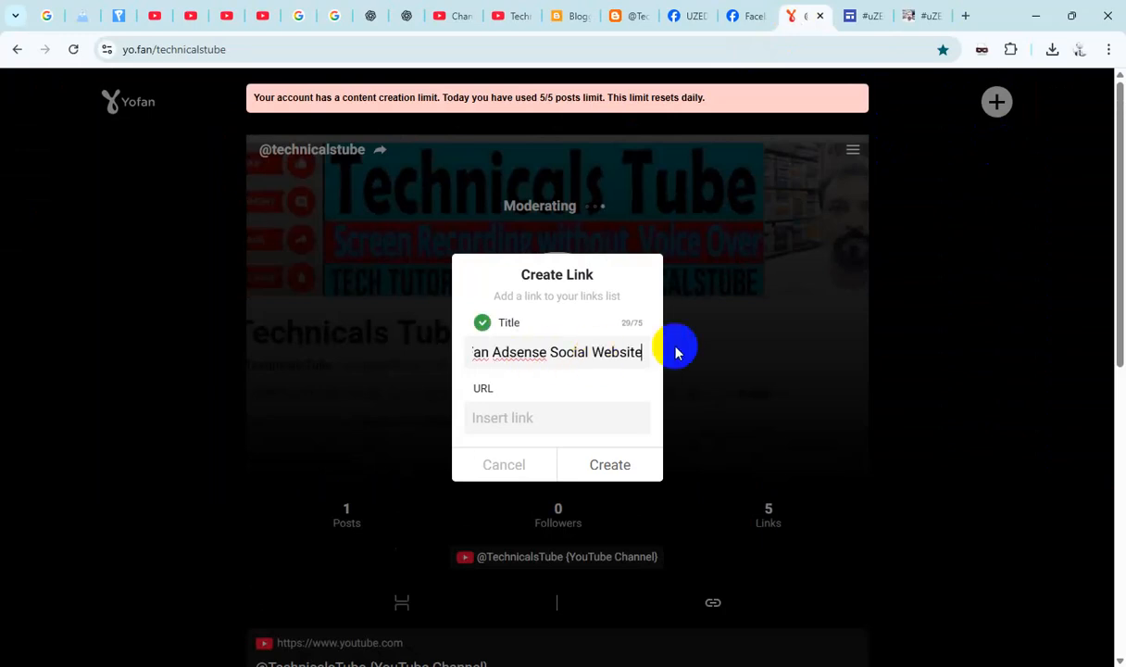
- Open the "Yo.Fan Adsense Social Website" link from the Google Sites home page and cut the opened page's address
left_click(909, 19)
left_click(908, 284)
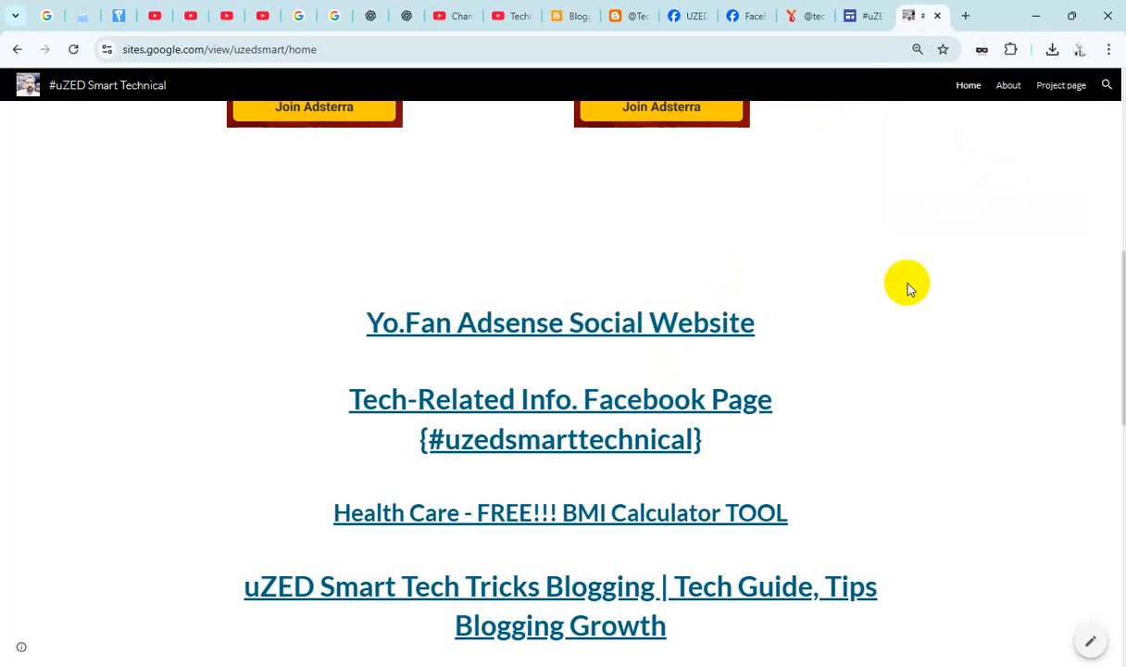
left_click(701, 321)
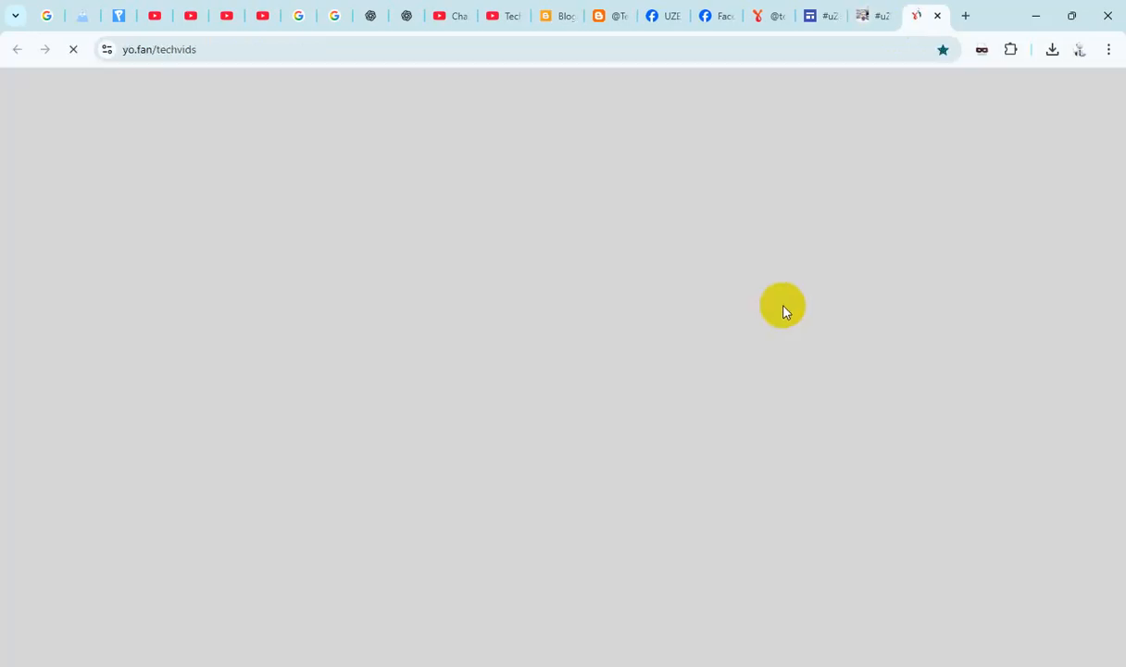
left_click(417, 51)
key("ctrl+c")
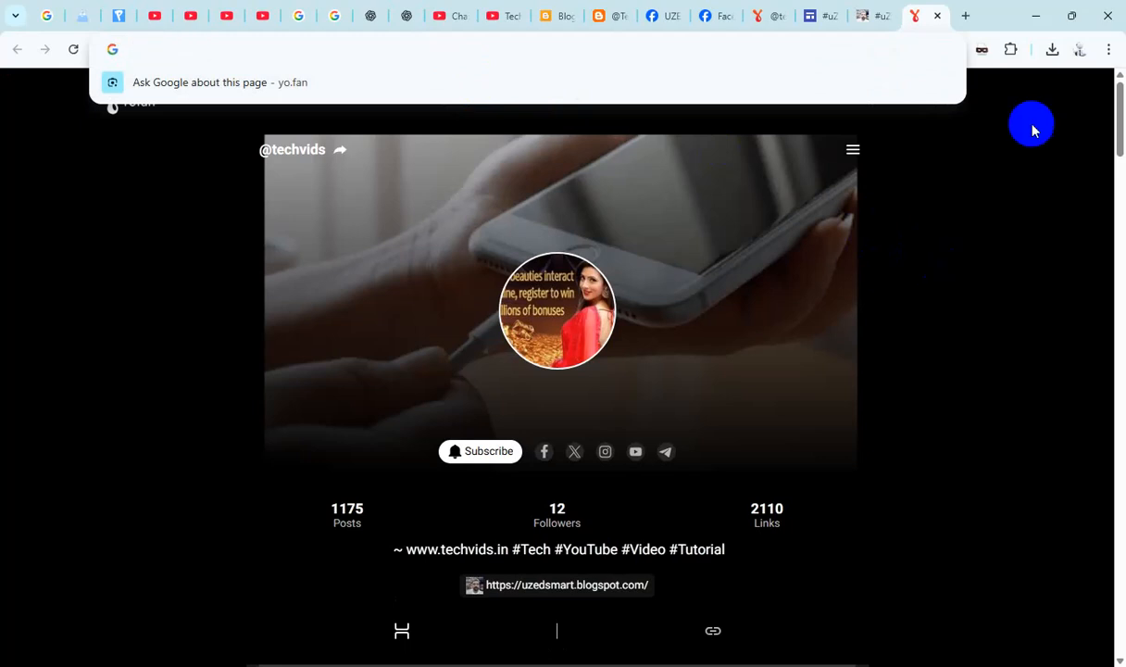
left_click(976, 159)
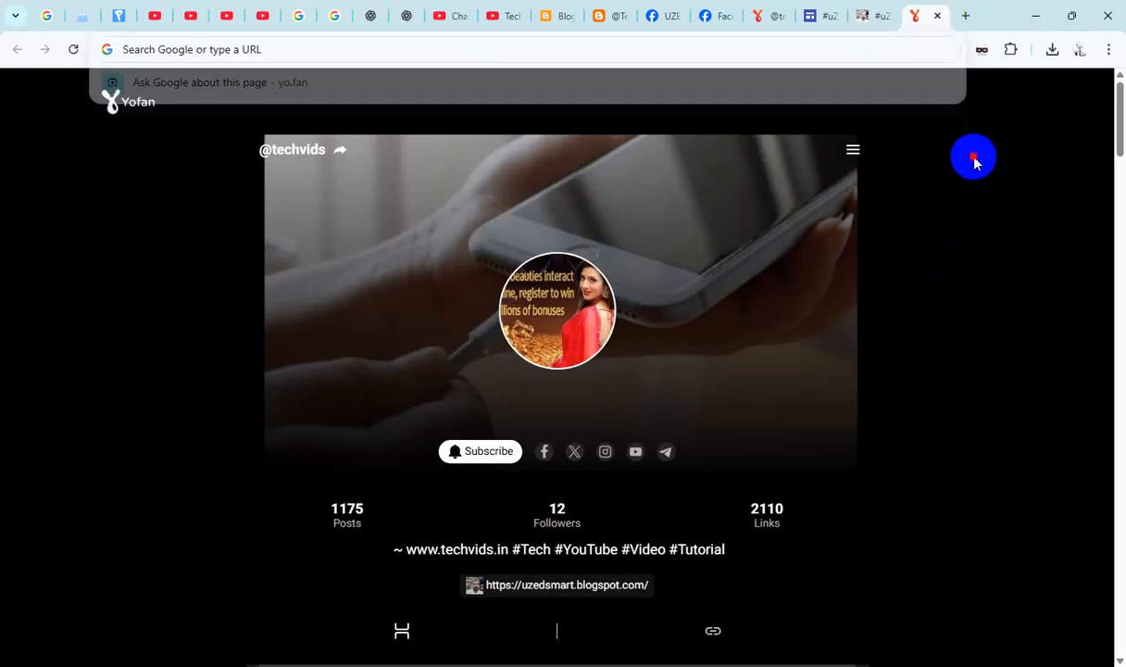
scroll(865, 216, "down", 5)
scroll(873, 226, "down", 3)
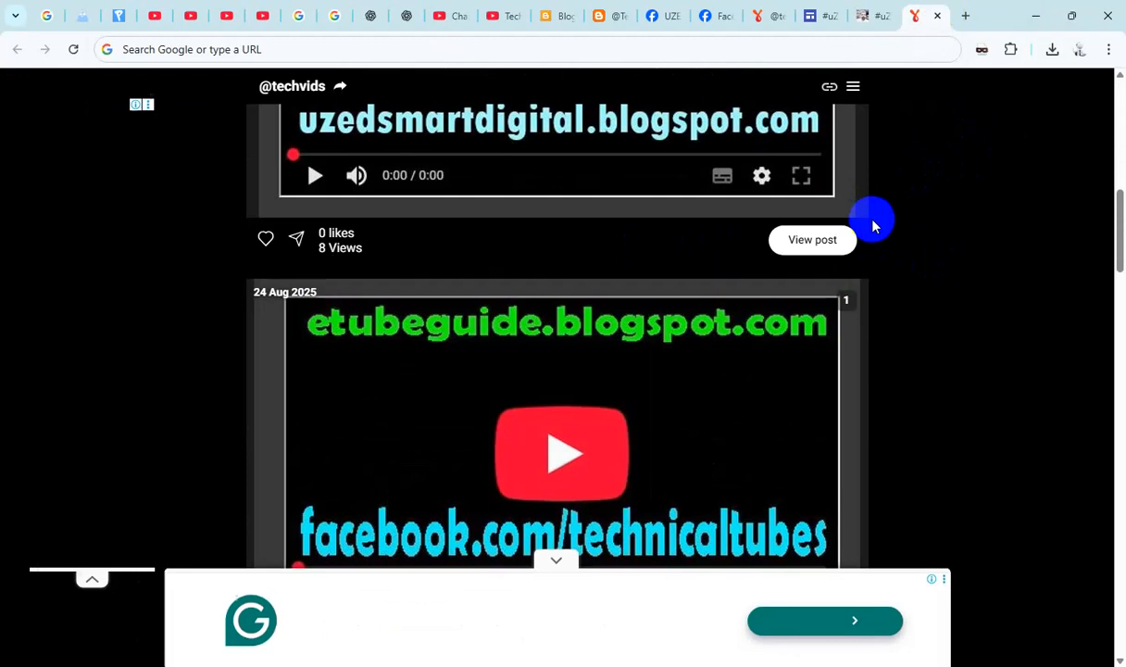
scroll(874, 226, "up", 9)
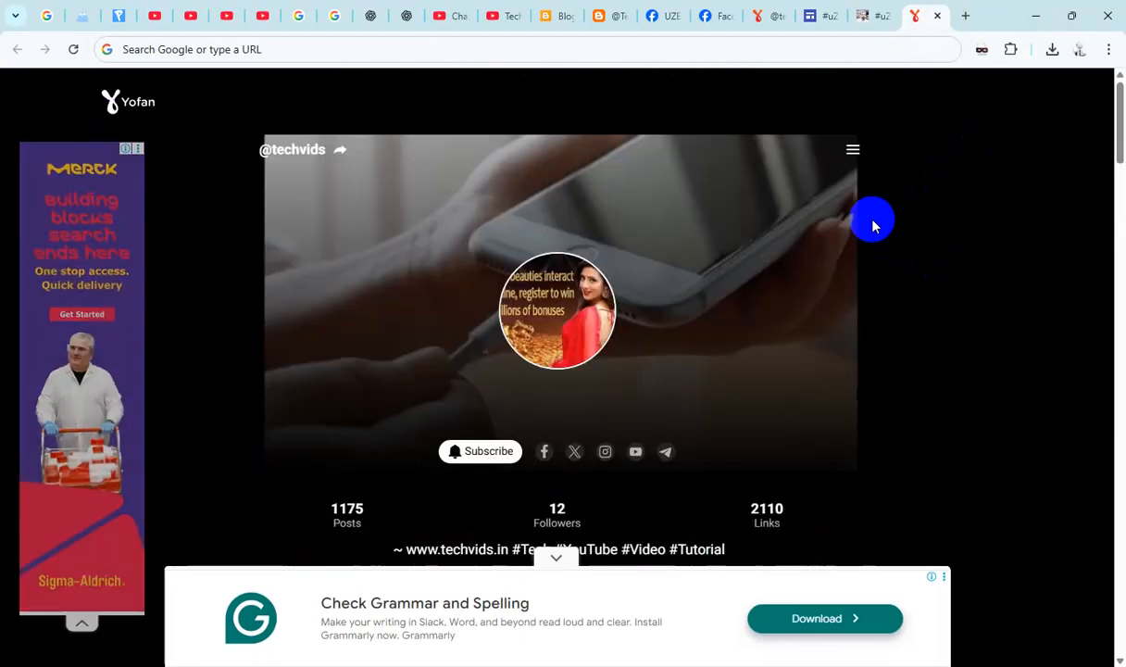
scroll(873, 226, "down", 3)
scroll(874, 226, "down", 2)
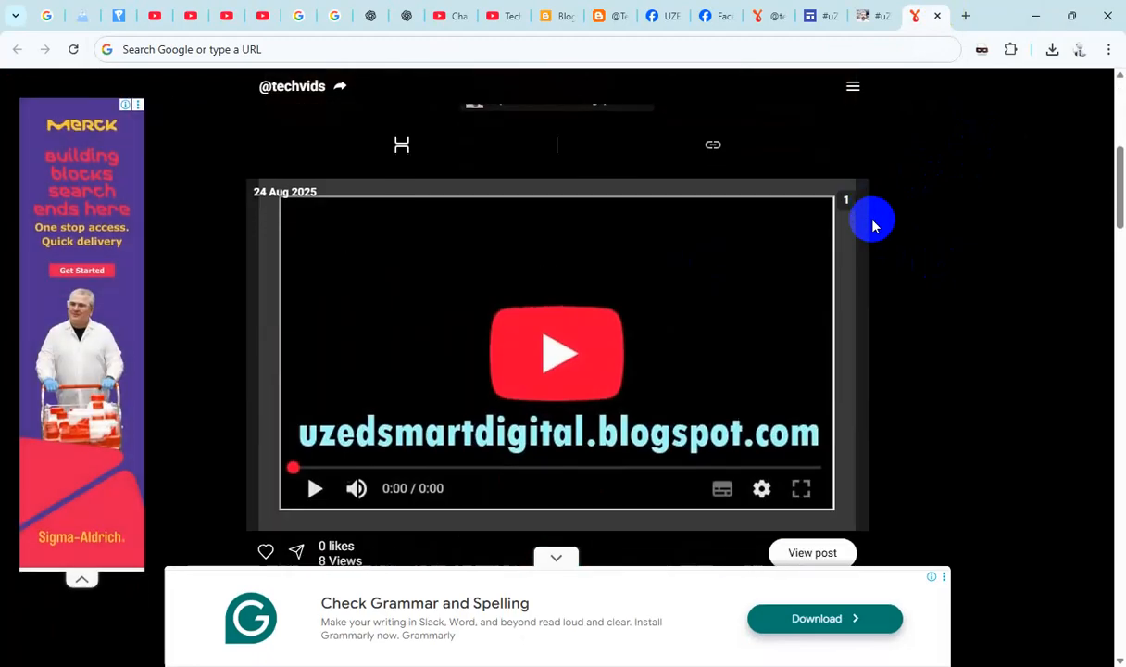
left_click(936, 17)
left_click(790, 23)
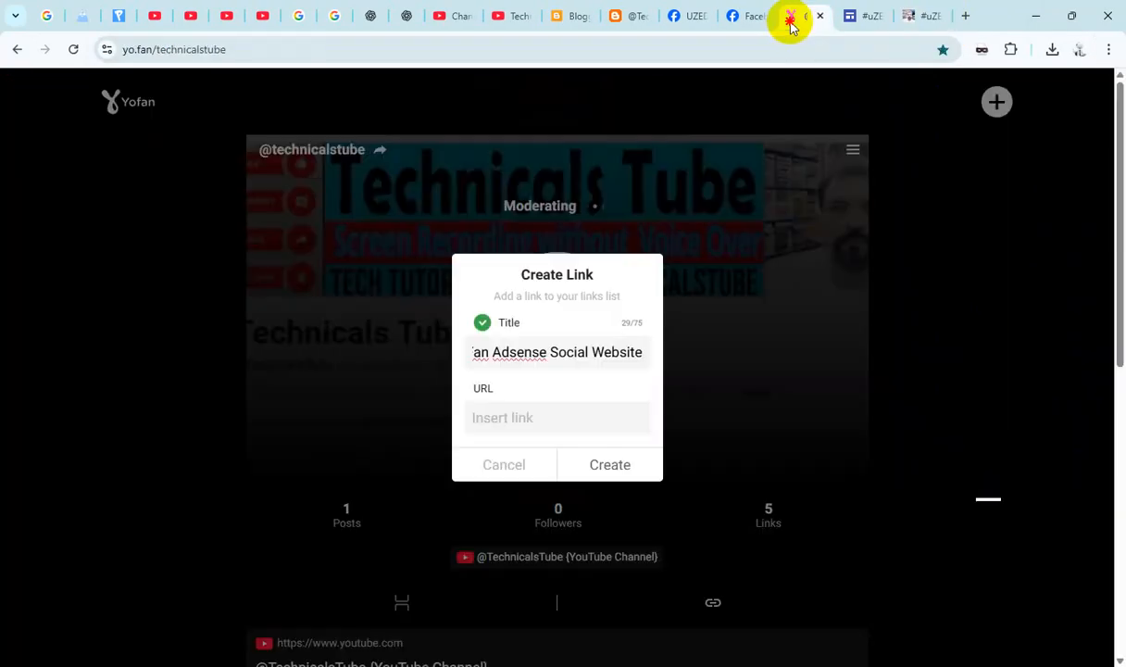
left_click(525, 419)
key("ctrl+v")
left_click(621, 464)
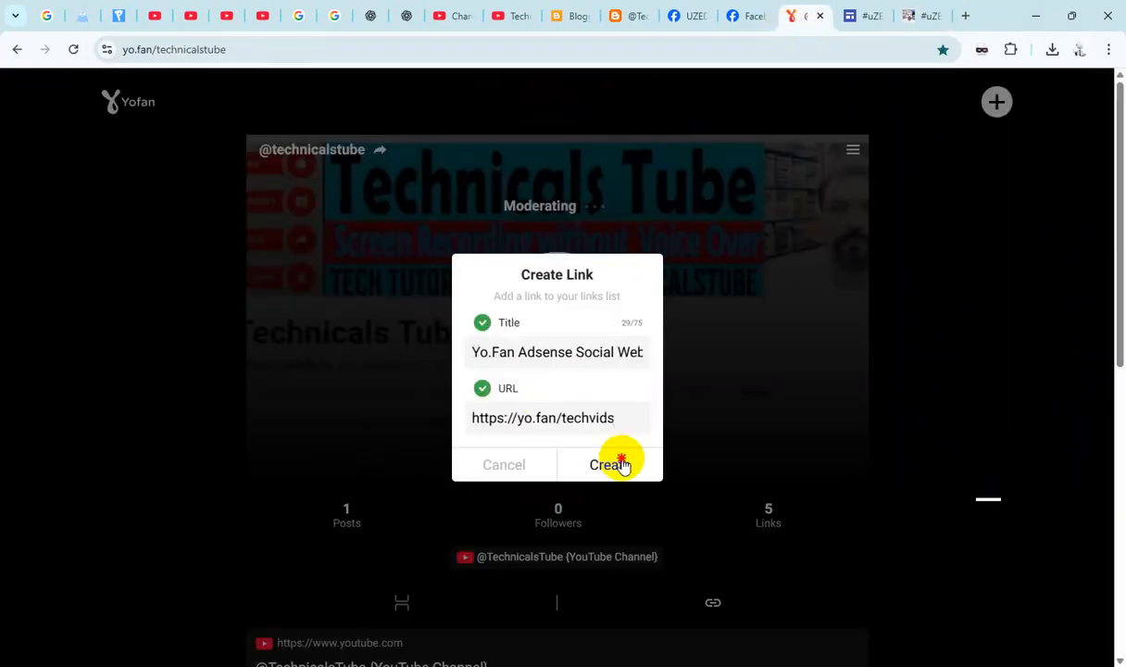
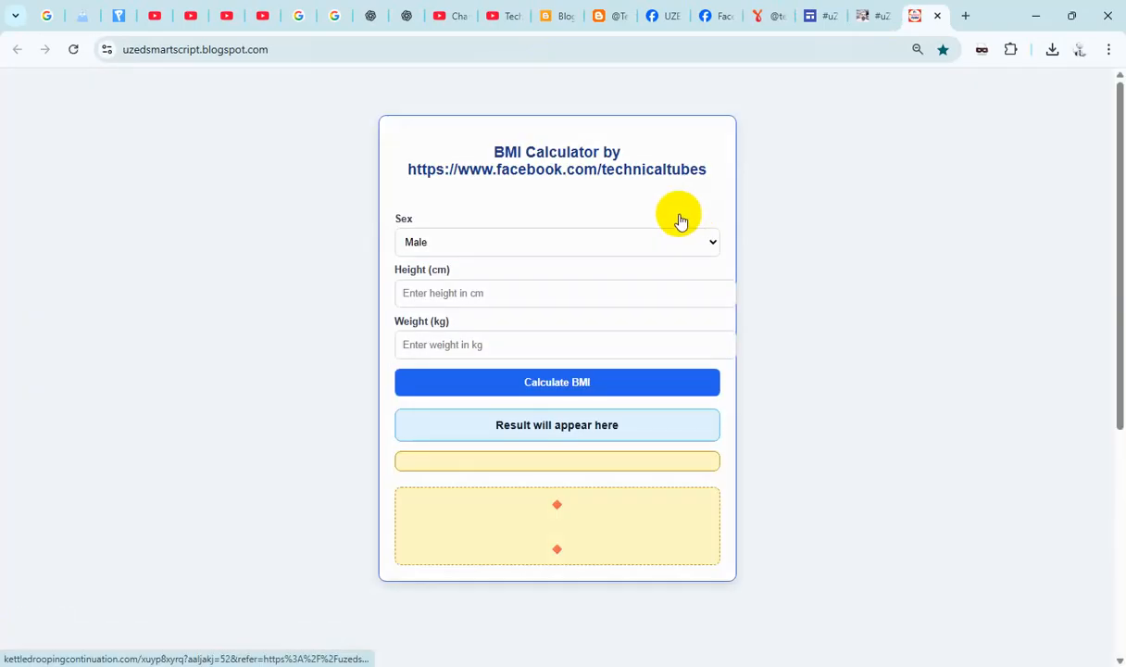
double_click(480, 49)
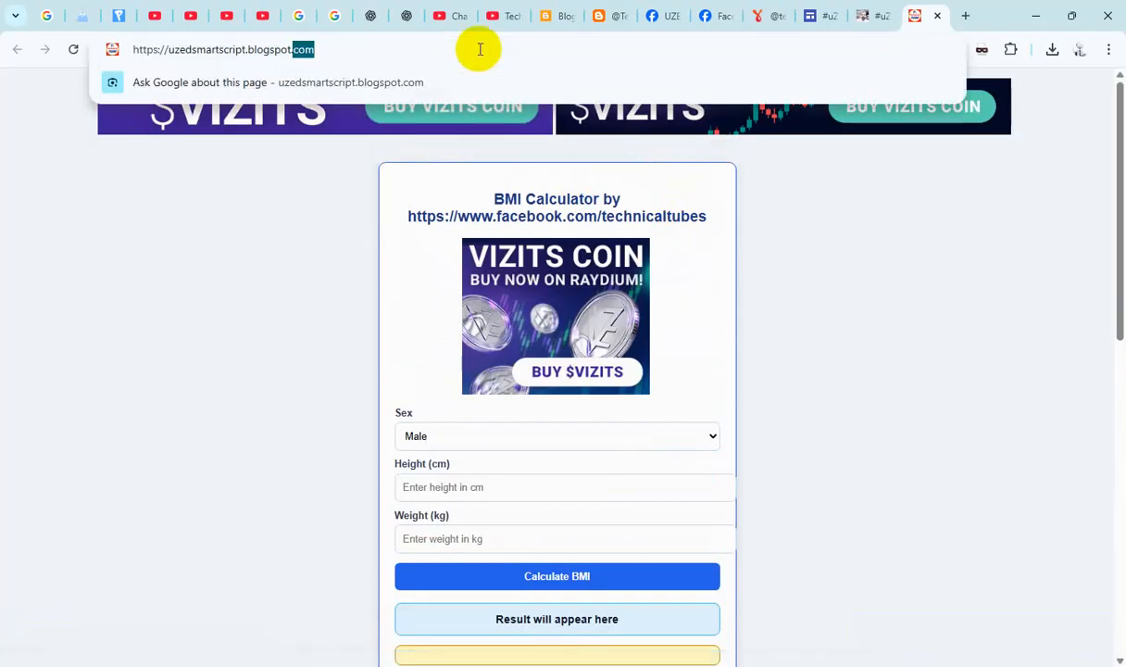
left_click(480, 49)
key("ctrl+c")
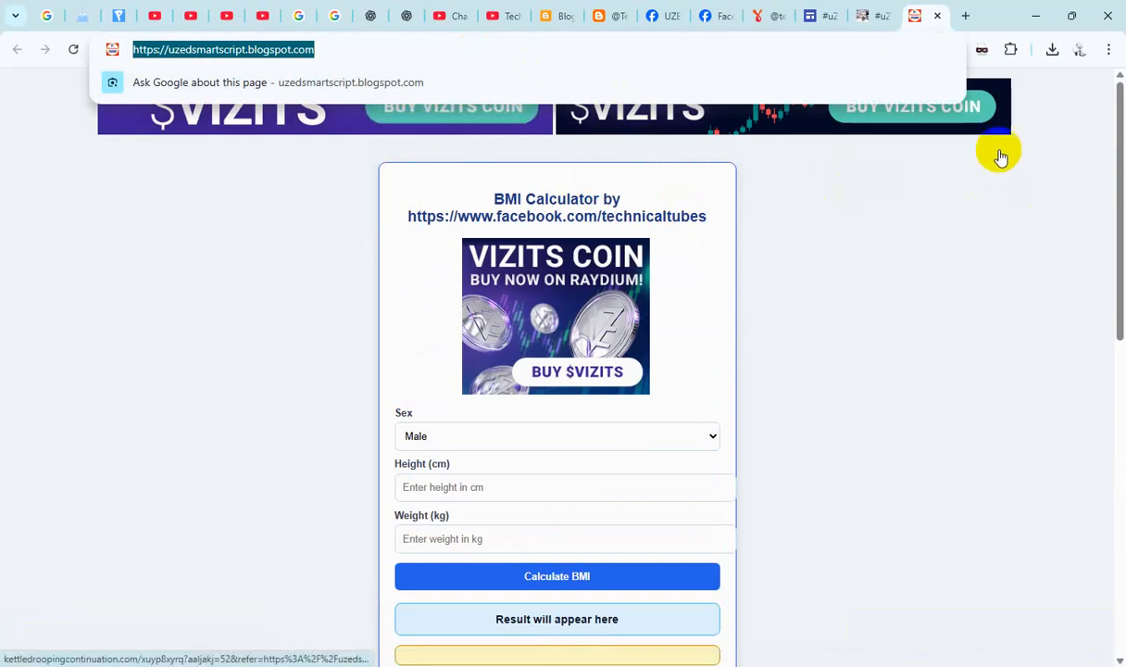
left_click(762, 16)
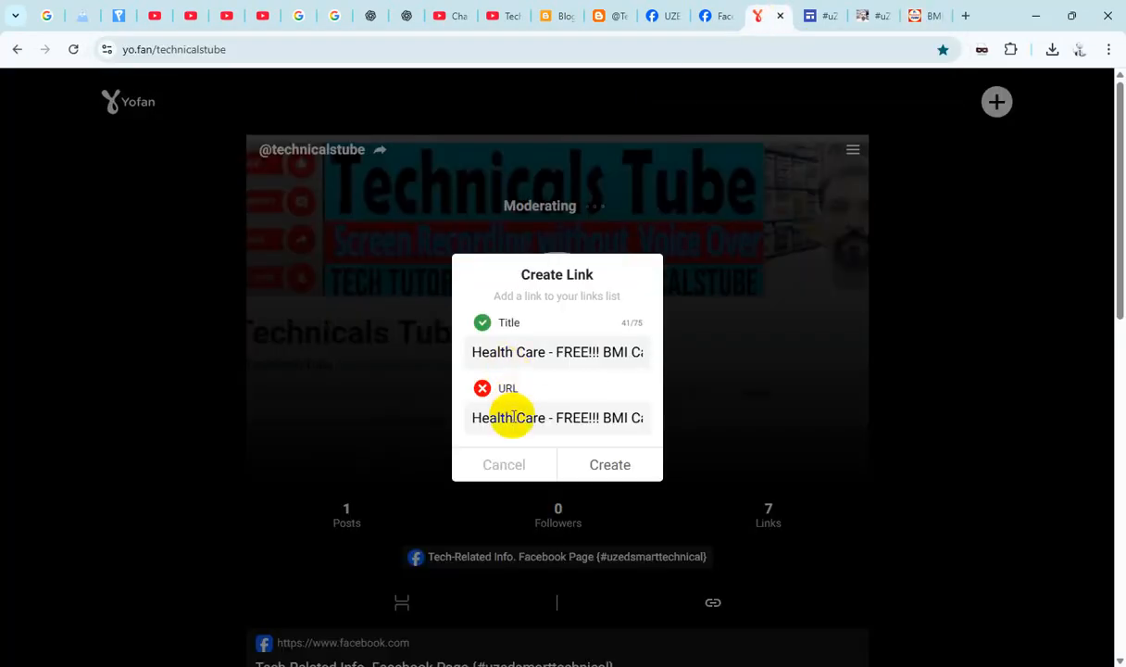
key("ctrl+a")
key("ctrl+v")
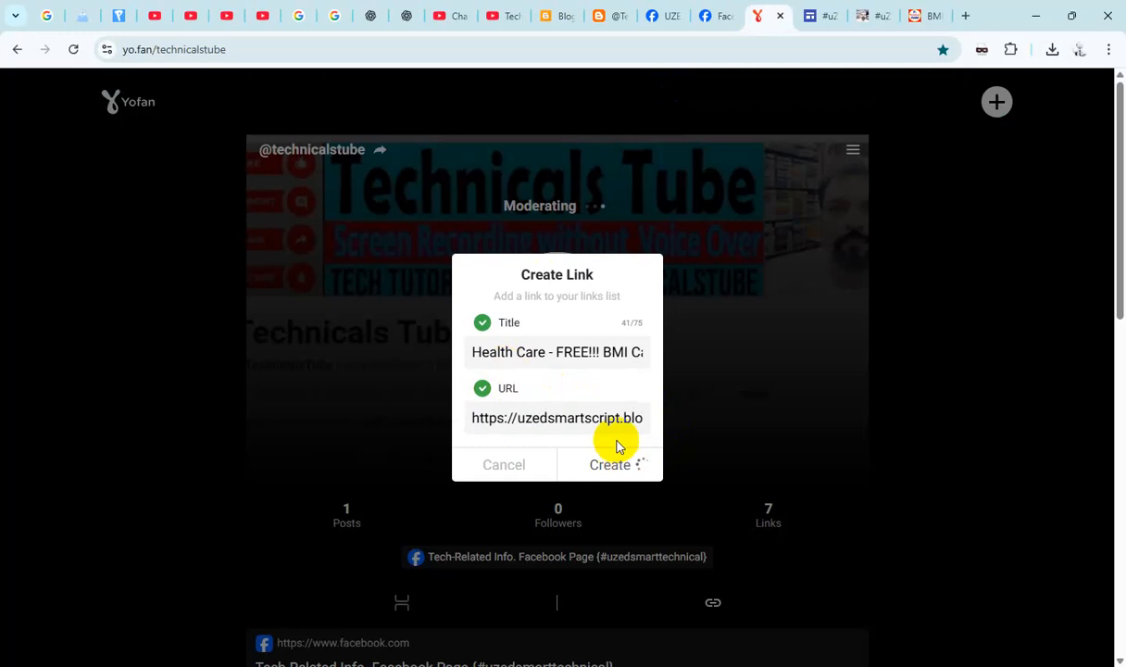
scroll(649, 437, "down", 10)
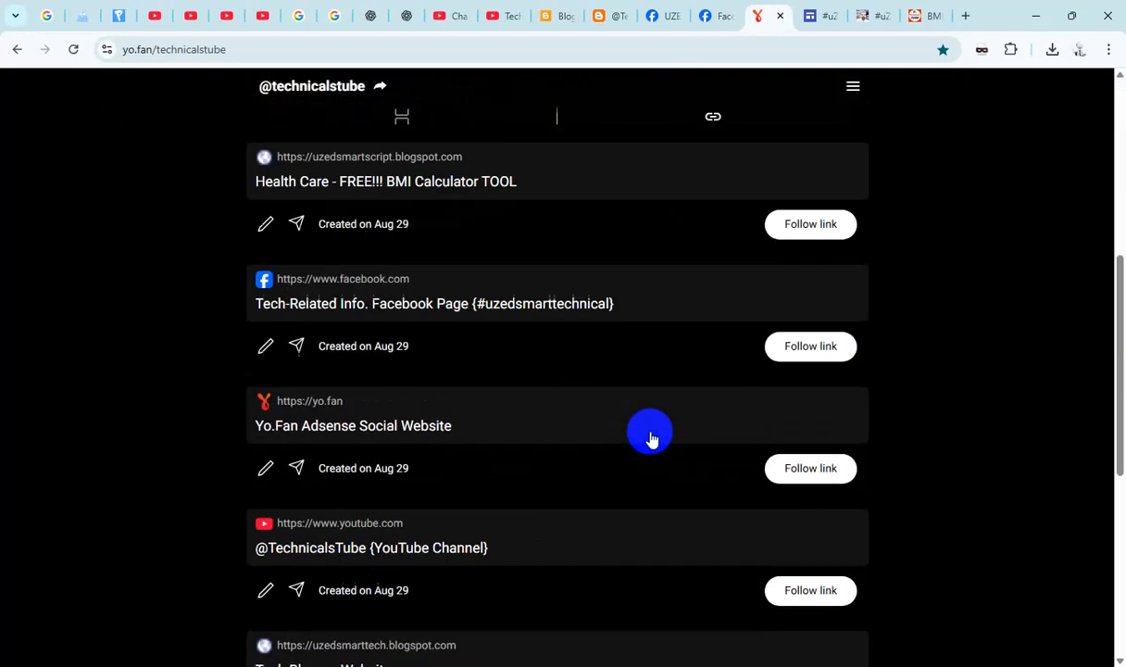
scroll(649, 434, "up", 10)
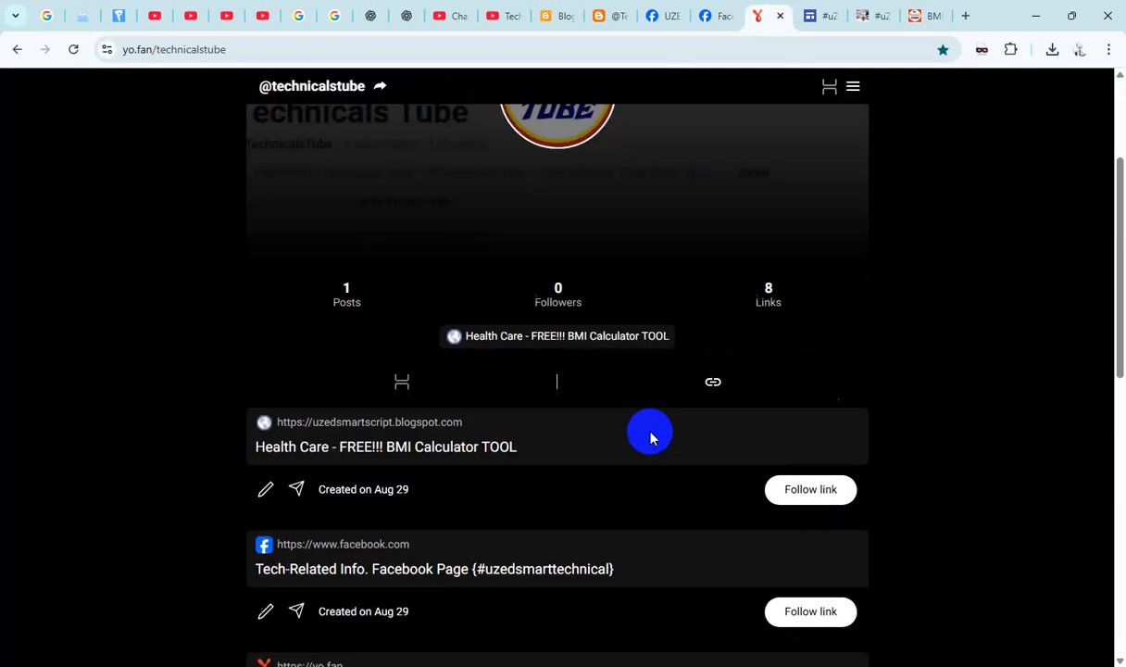
left_click(922, 16)
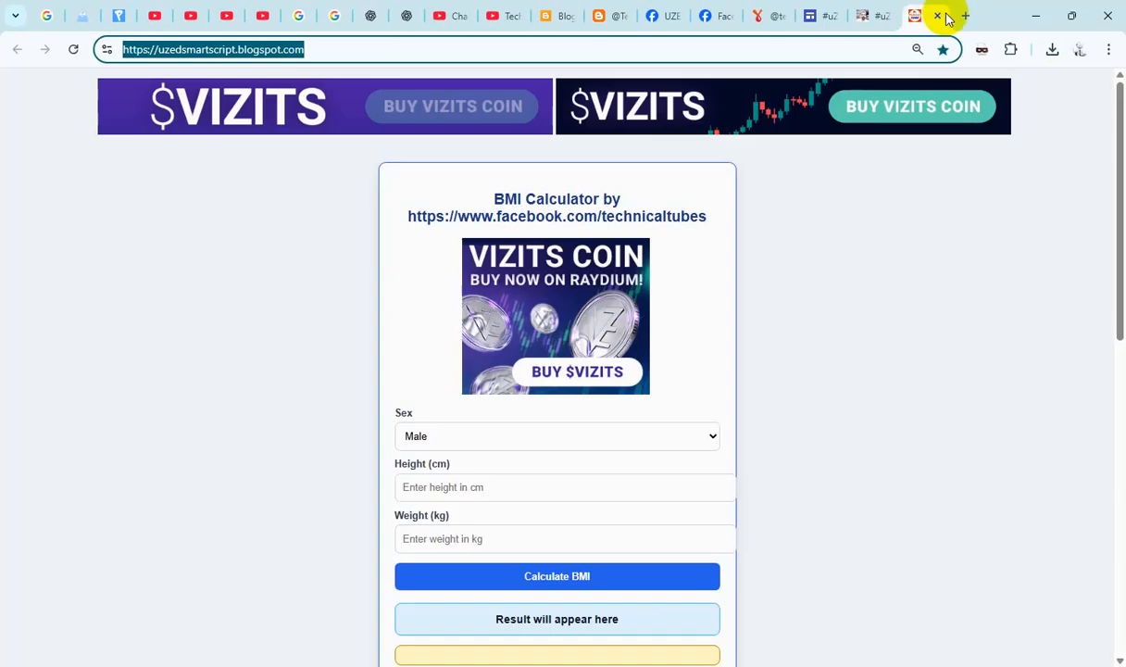
left_click(941, 16)
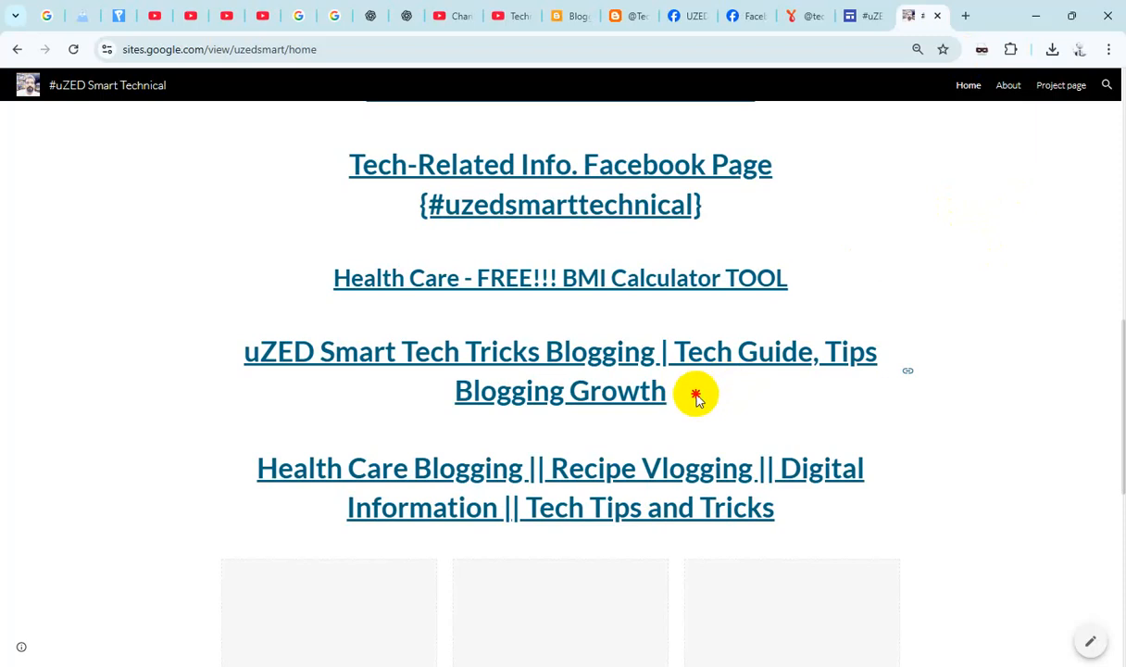
- Start a new YoFan link titled "uZED Smart Tech Tricks Blogging | Tech Guide, Tips Blogging Growth", copied from the Google Sites home page
left_click_drag(695, 396, 245, 357)
key("ctrl+c")
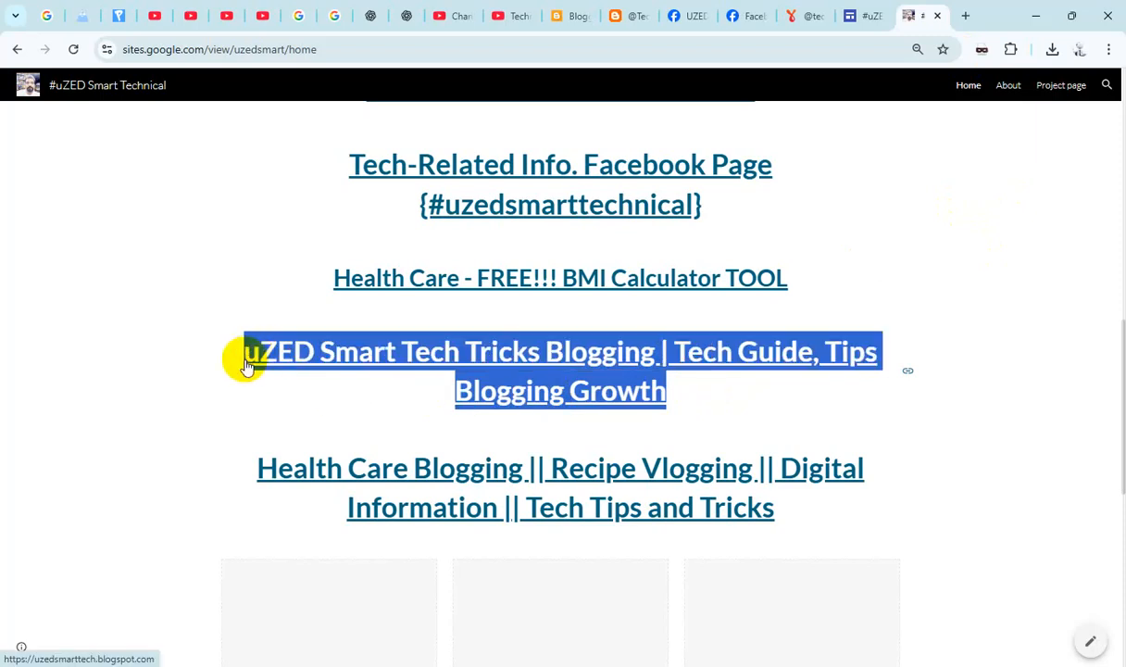
left_click(788, 15)
left_click(997, 101)
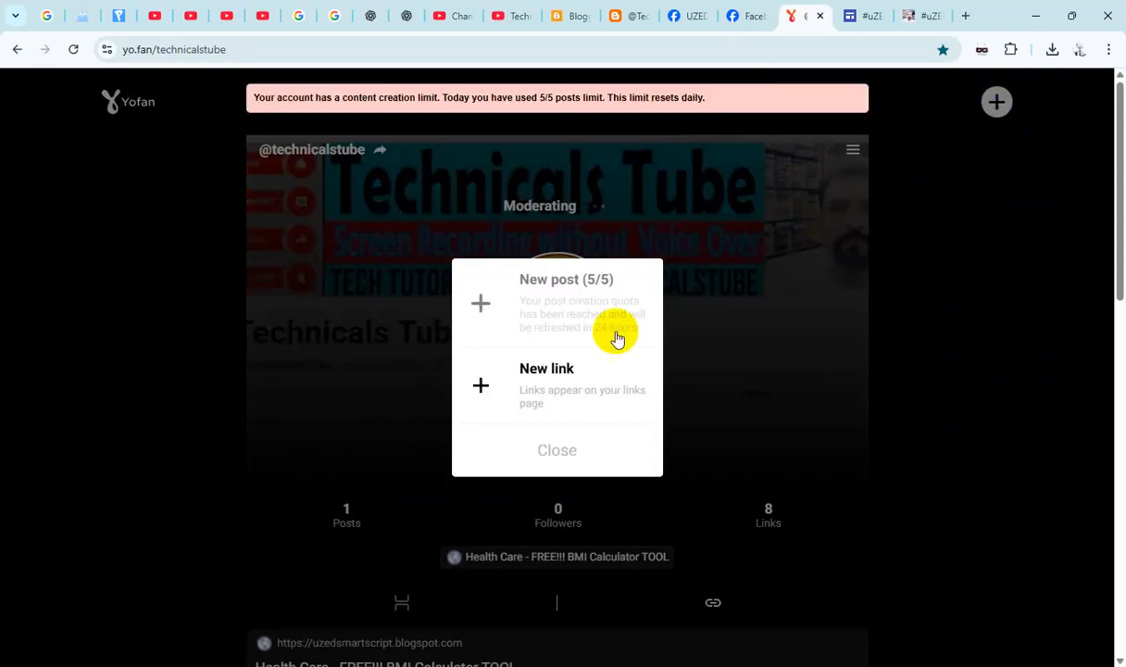
left_click(549, 370)
key("ctrl+v")
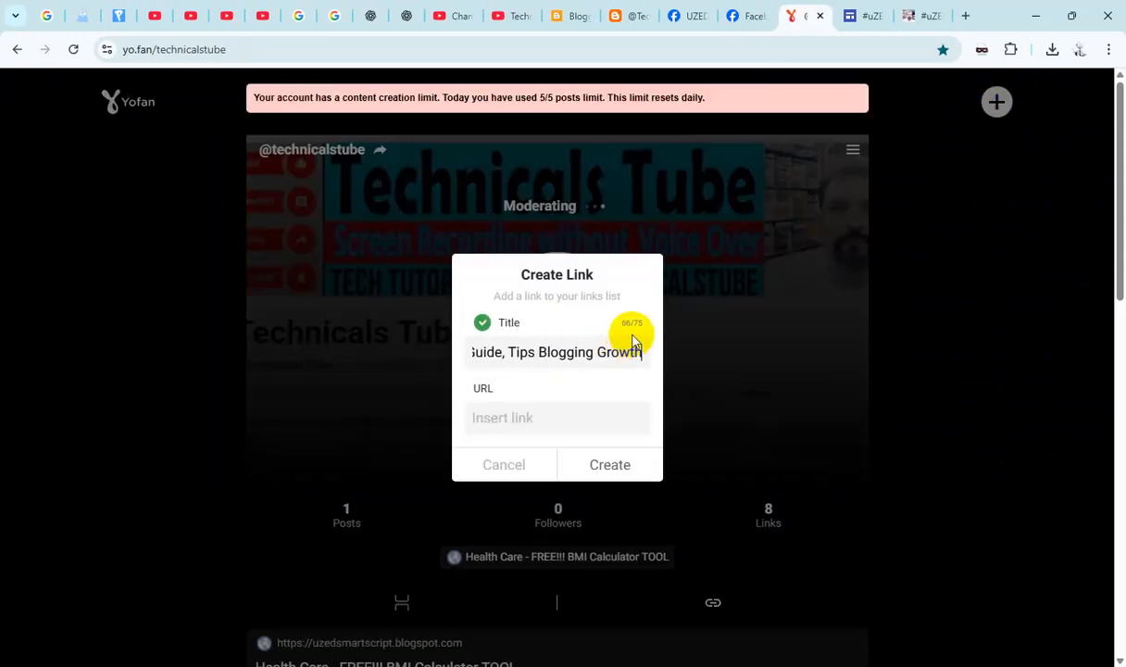
- Open the "uZED Smart Tech Tricks Blogging" link from the Google Sites home page, copy the opened page's address, and close that page
left_click(896, 18)
left_click(666, 360)
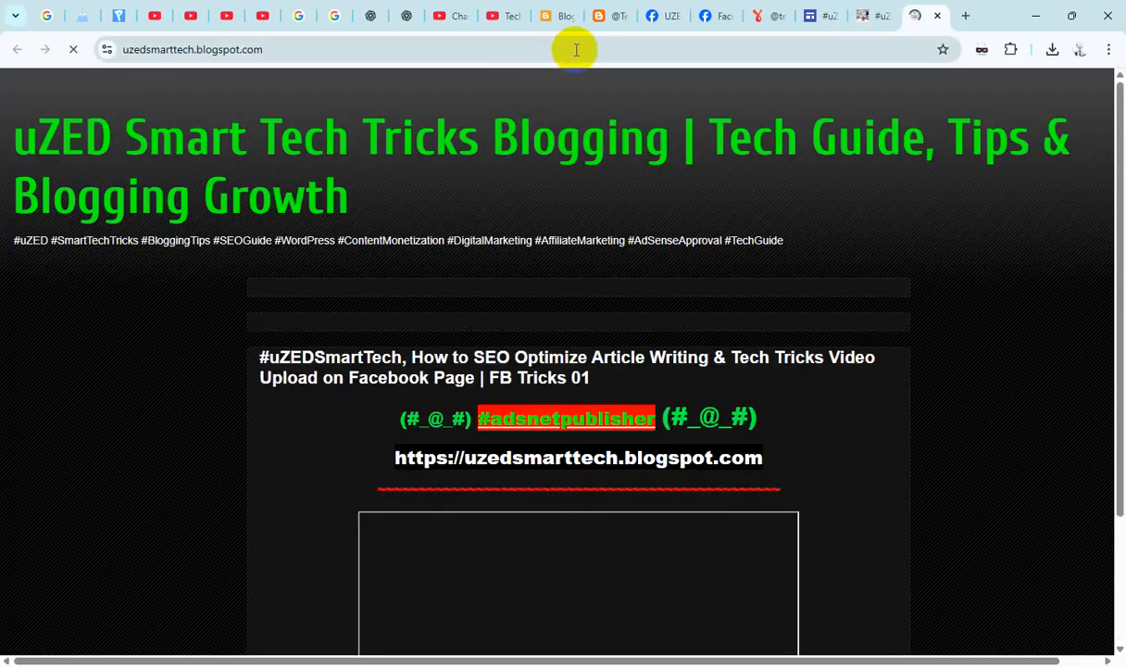
left_click(576, 45)
key("ctrl+c")
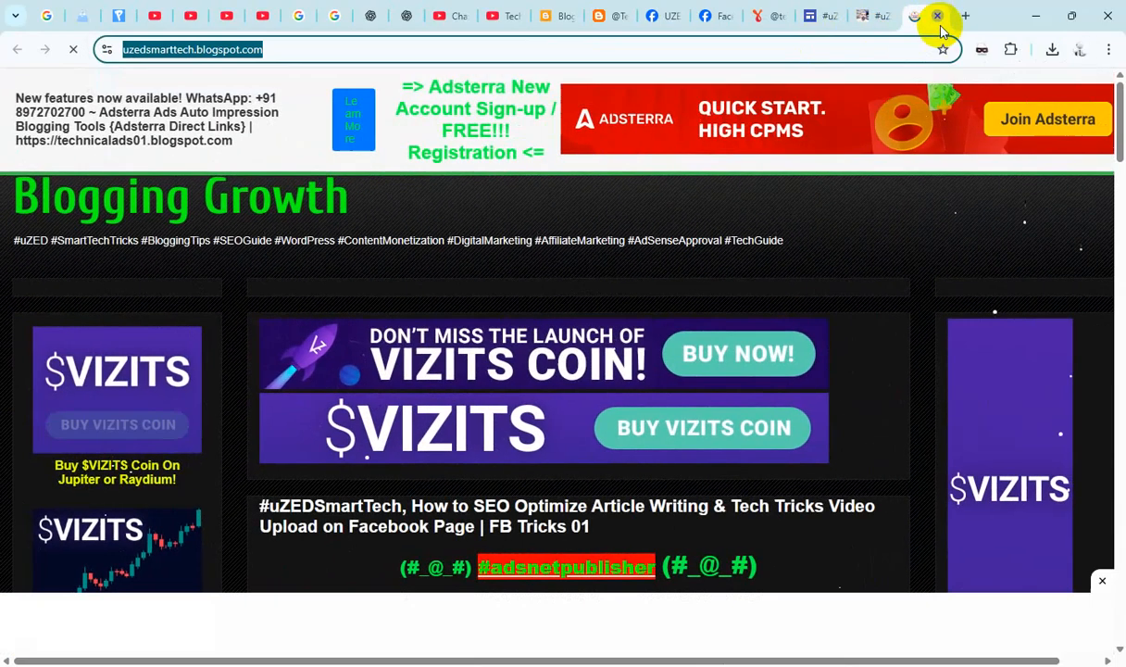
left_click(937, 16)
- Set the pending YoFan link's URL to the copied uzedsmarttech.blogspot.com address and create the link
left_click(804, 16)
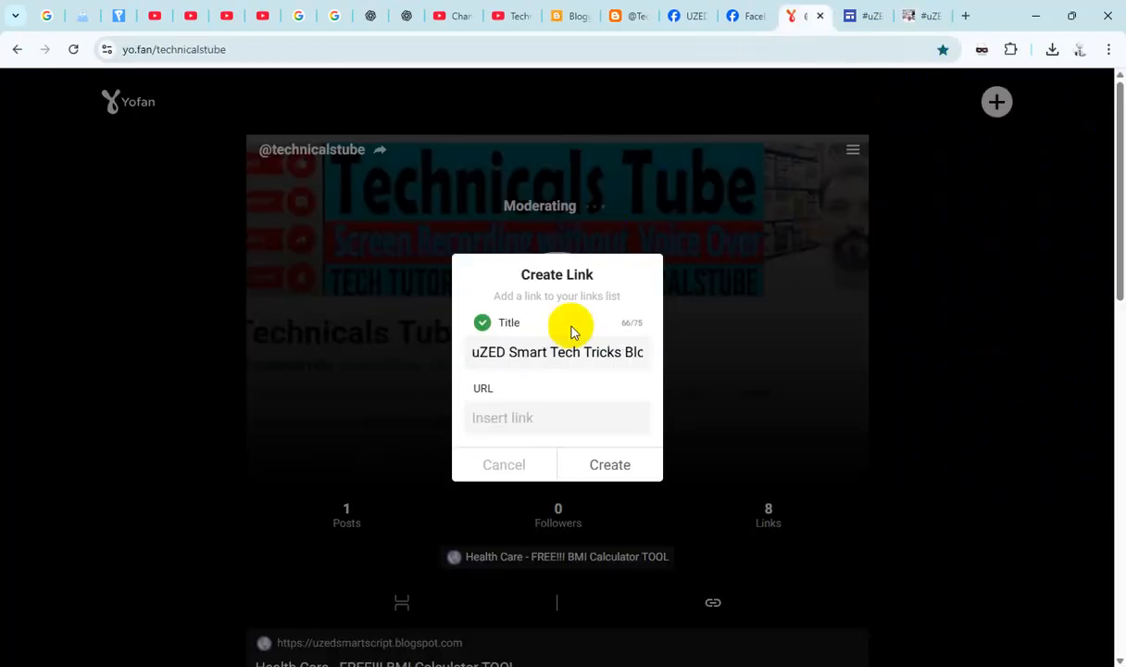
left_click(515, 418)
key("ctrl+v")
left_click(623, 465)
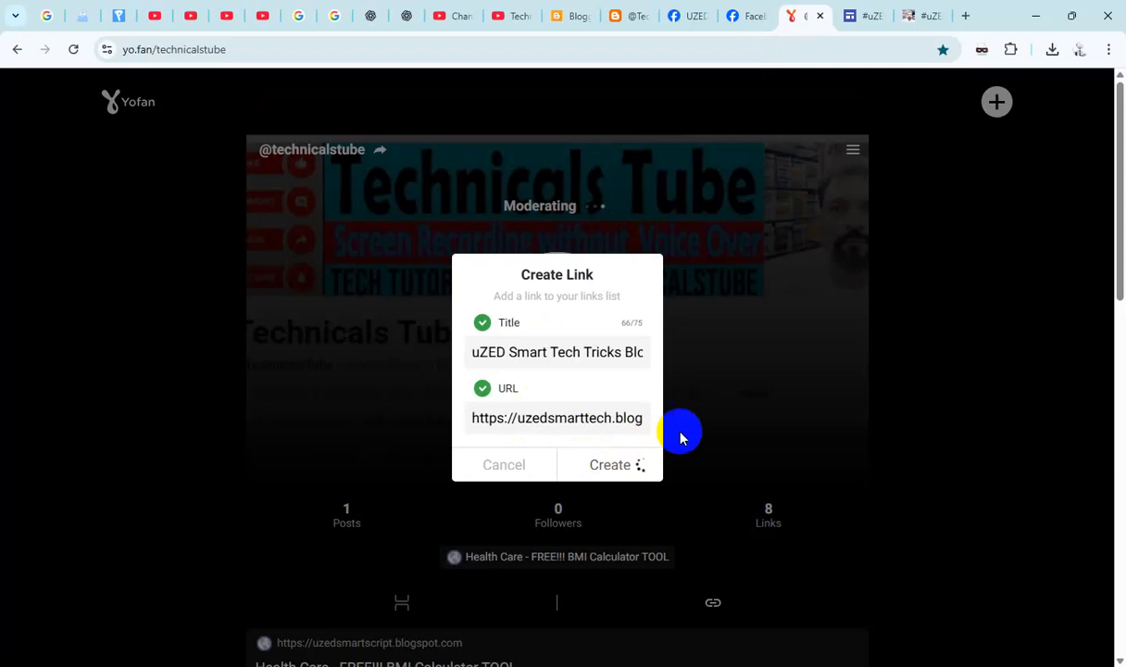
- Open the "Health Care Blogging" link from the Google Sites home page and cut the opened page's address
left_click(912, 13)
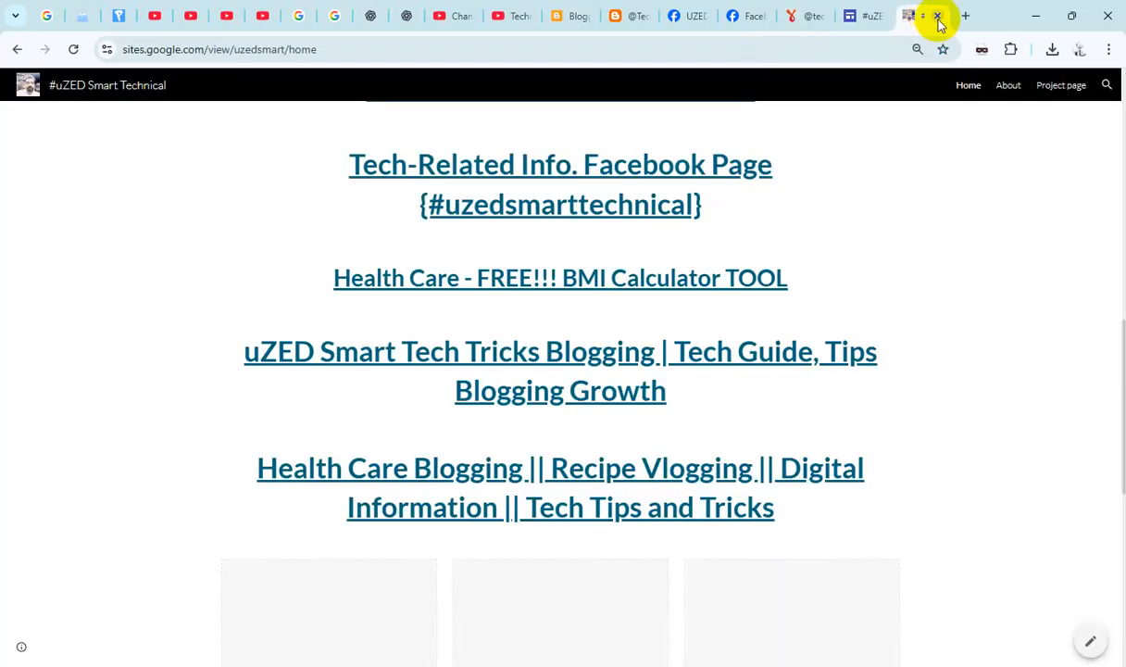
scroll(747, 370, "down", 1)
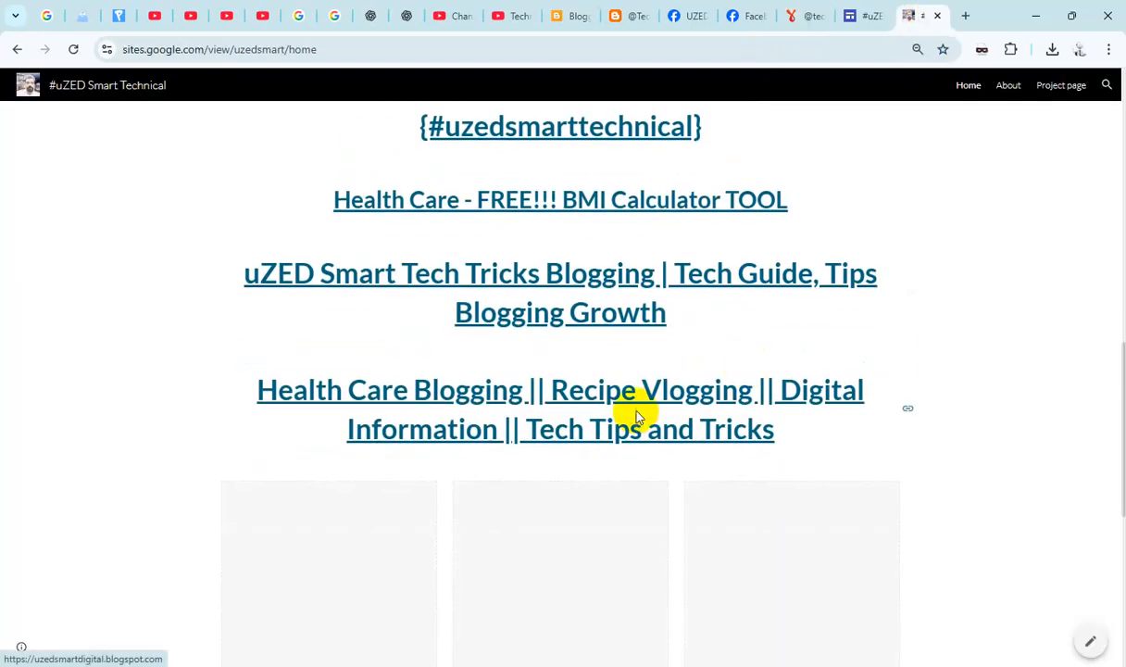
left_click(656, 395)
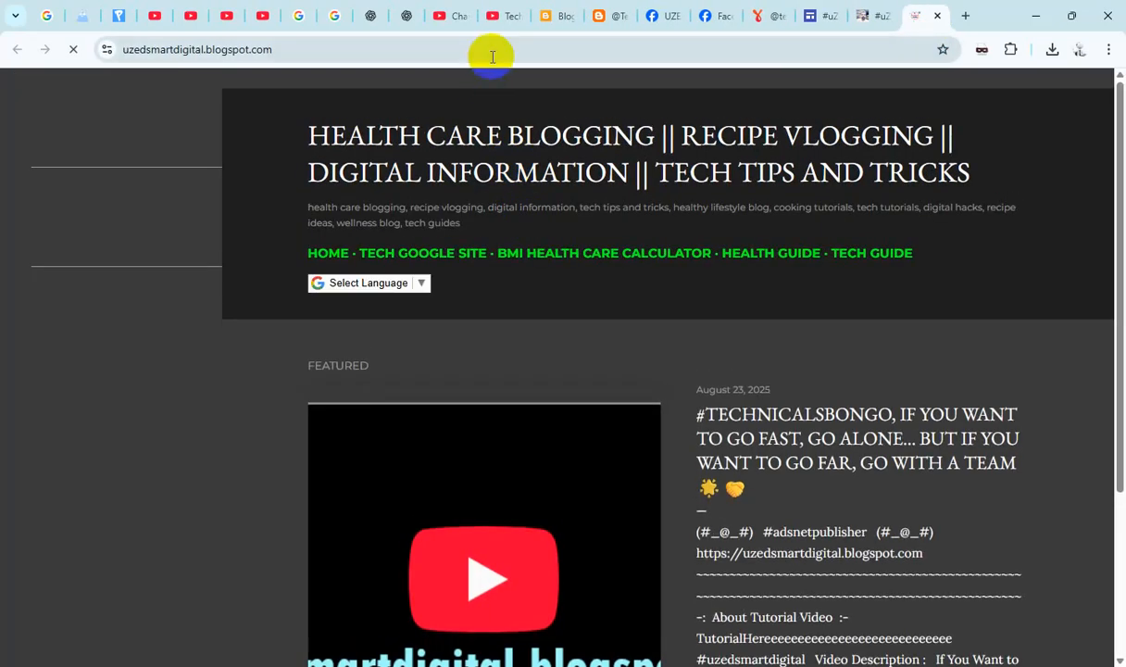
left_click(492, 53)
key("ctrl+c")
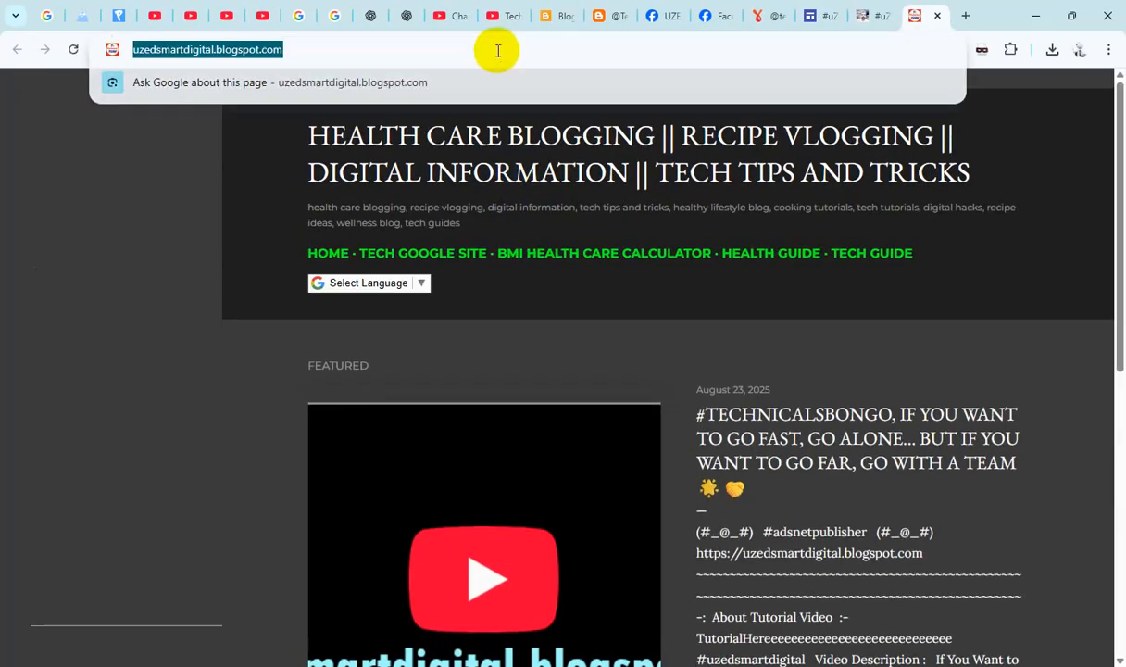
key("BackSpace")
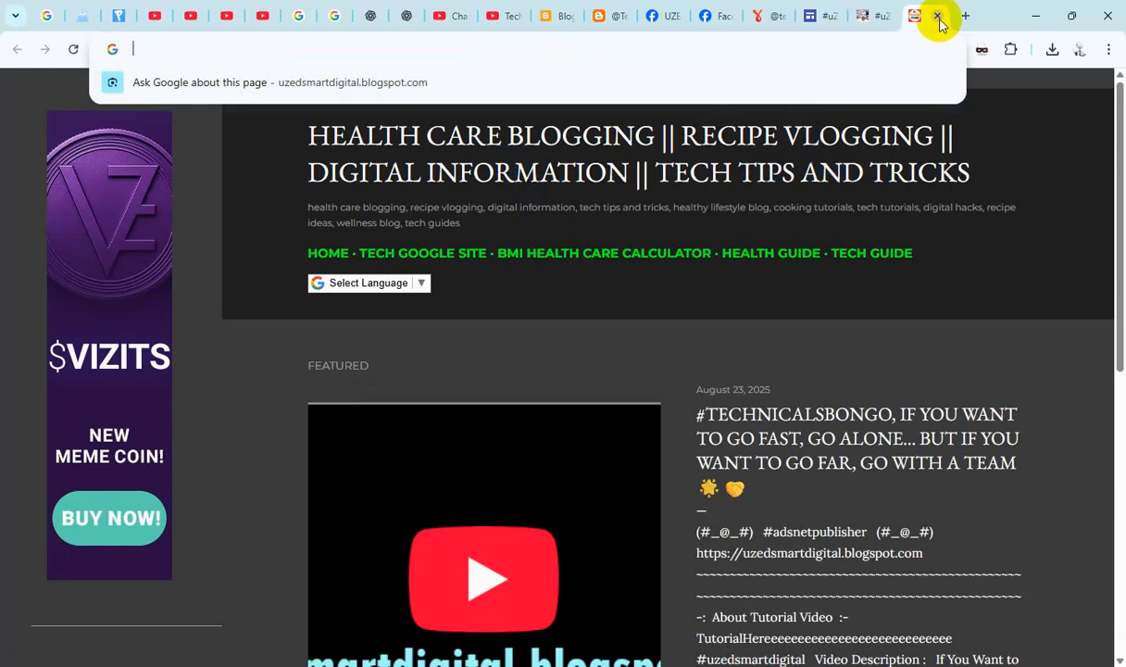
left_click(761, 18)
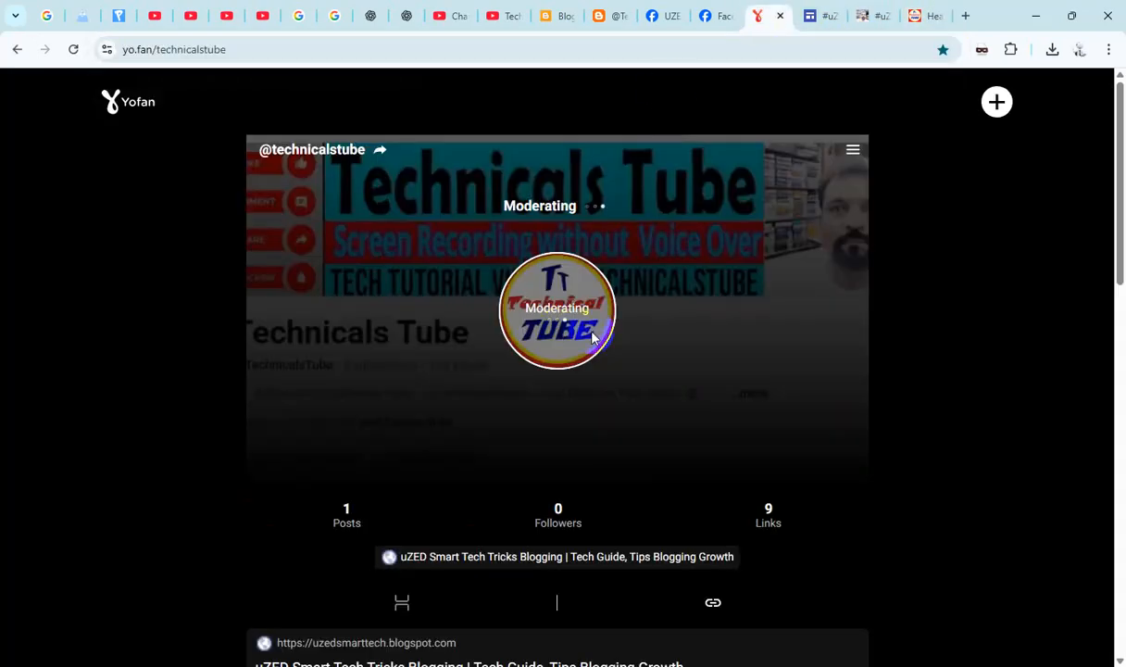
left_click(996, 101)
left_click(541, 372)
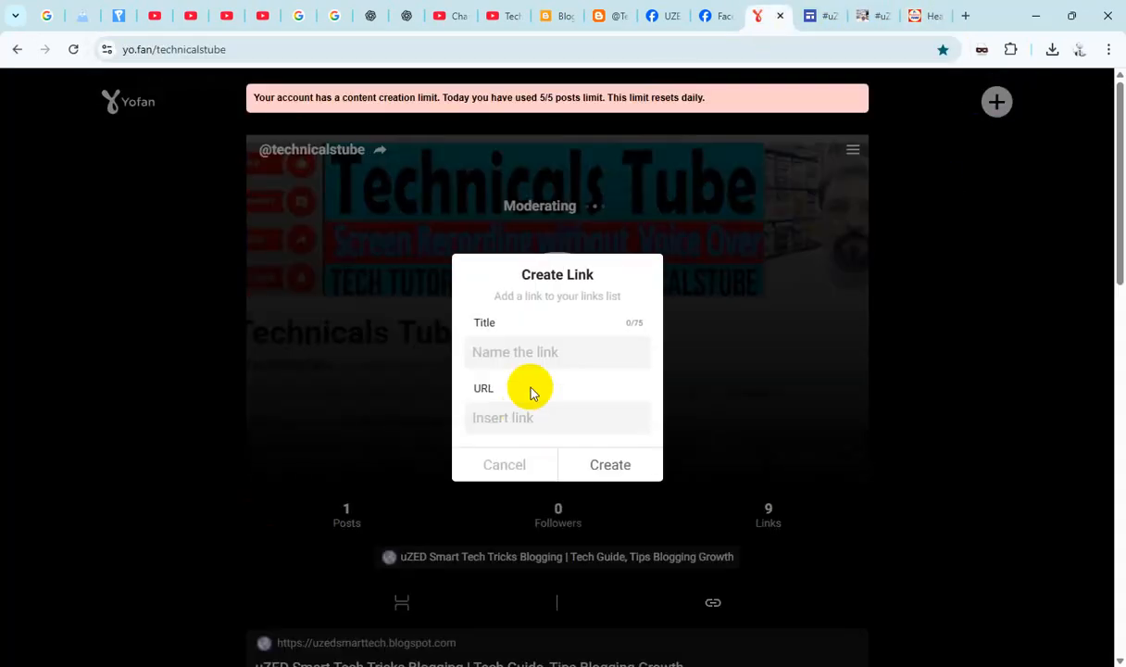
left_click(519, 422)
key("ctrl+v")
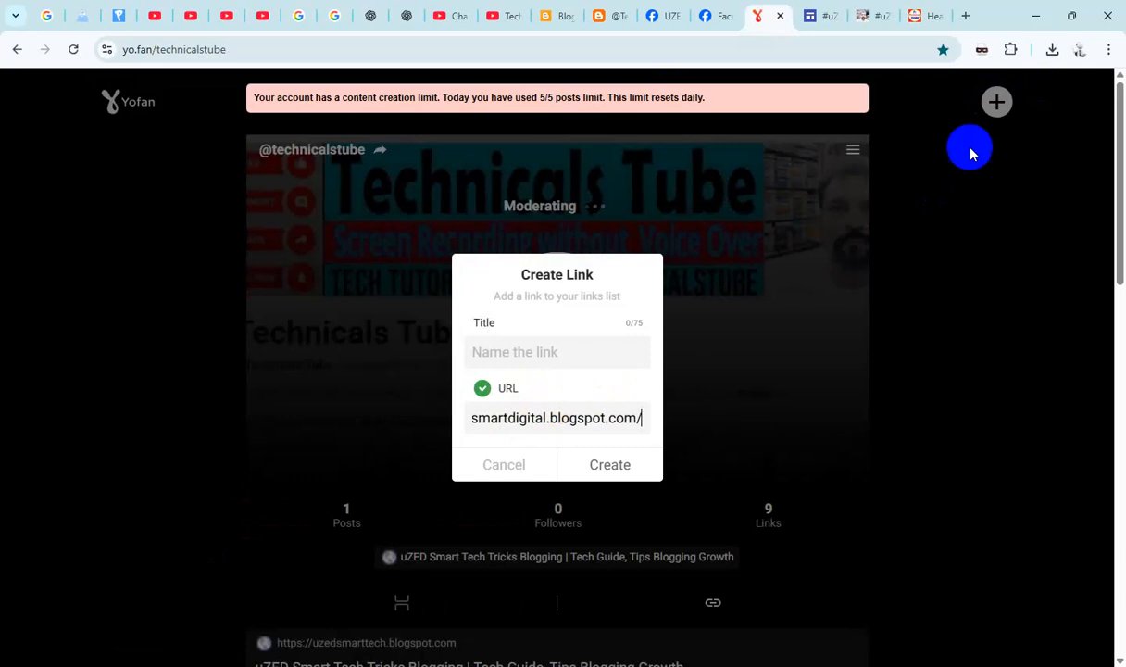
- Close the blog page and title the new link "Health Care Blogging || Recipe Vlogging || Digital Information || Tech Tips and Tricks", copied from Google Sites
left_click(917, 17)
left_click(938, 16)
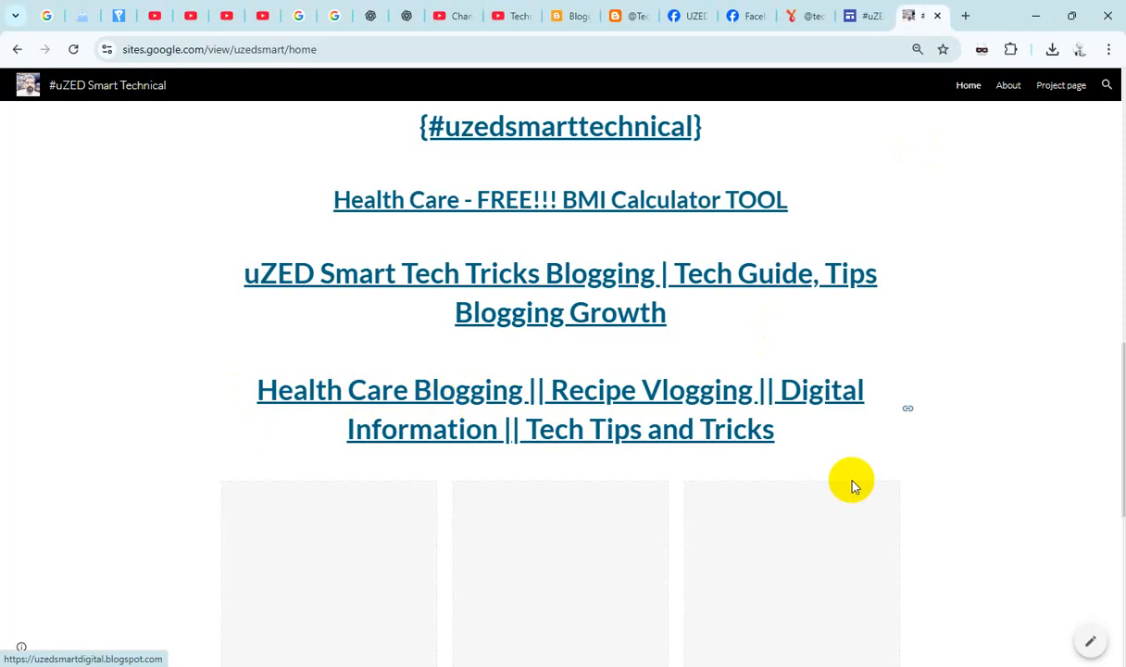
left_click_drag(791, 437, 211, 400)
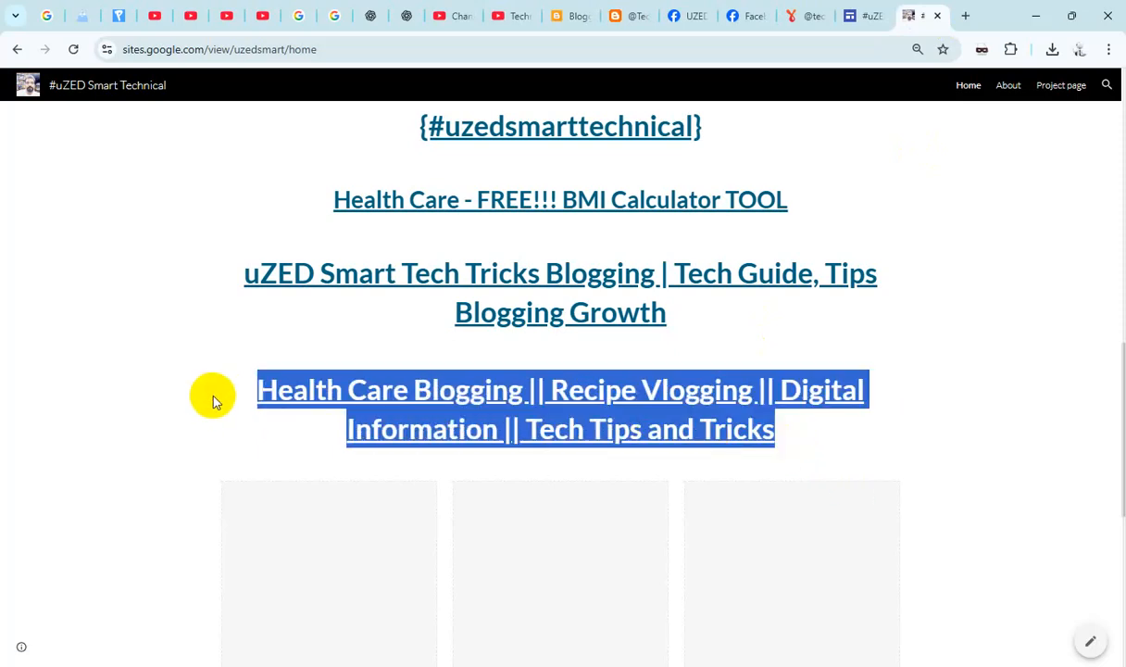
left_click(792, 17)
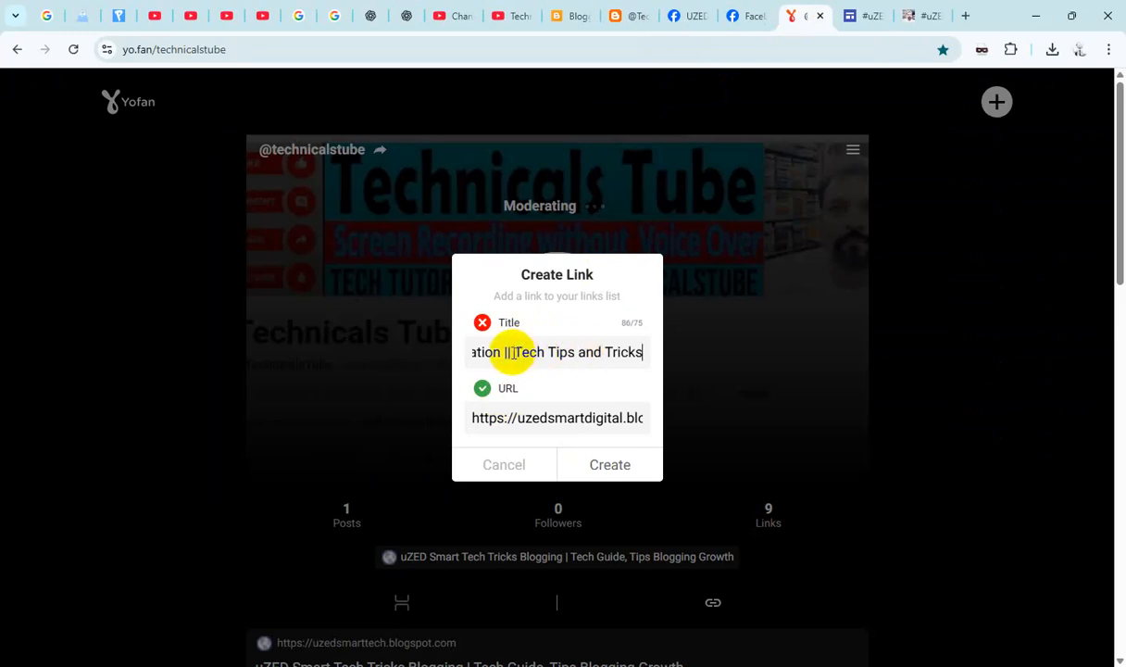
- Shorten the link title to "Health Care Blogging || Recipe Vlogging || Digital Info. || Tech Tricks" and create the link
left_click_drag(512, 353, 645, 353)
left_click(559, 353)
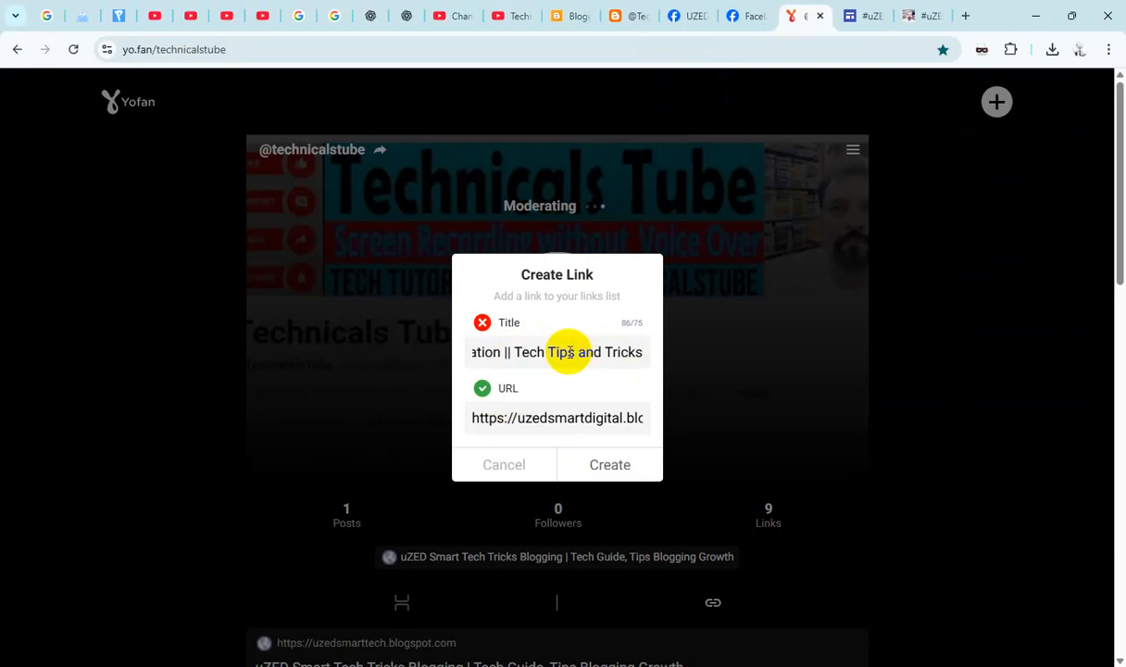
left_click_drag(550, 353, 589, 352)
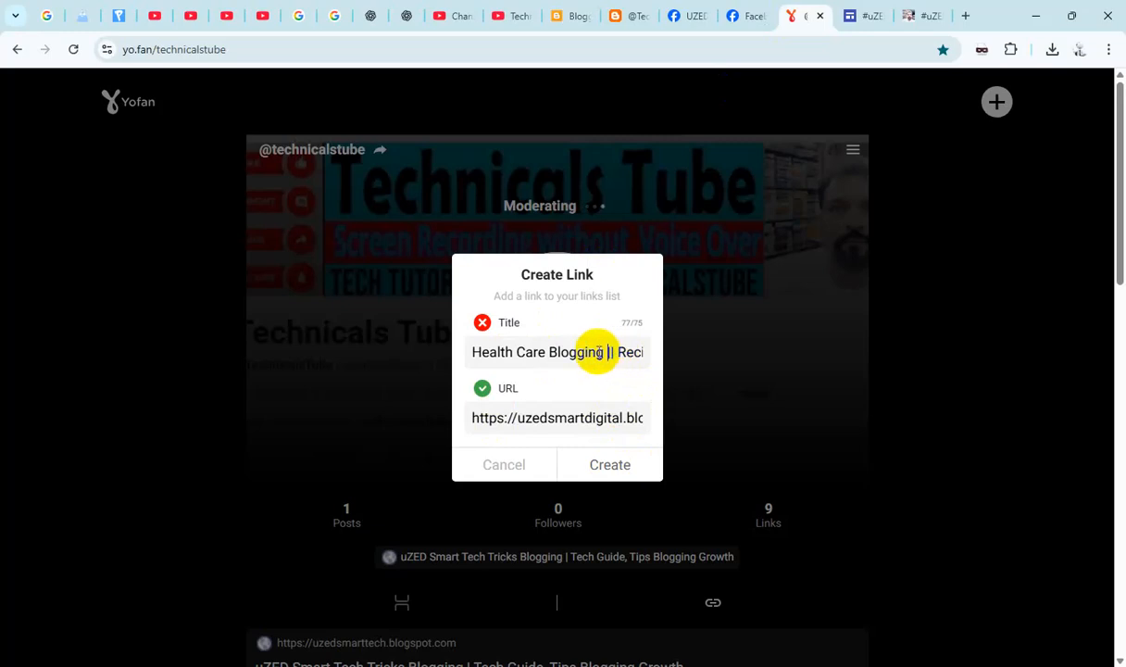
mouse_move(550, 354)
left_mouse_down()
mouse_move(450, 368)
mouse_move(497, 367)
left_mouse_up()
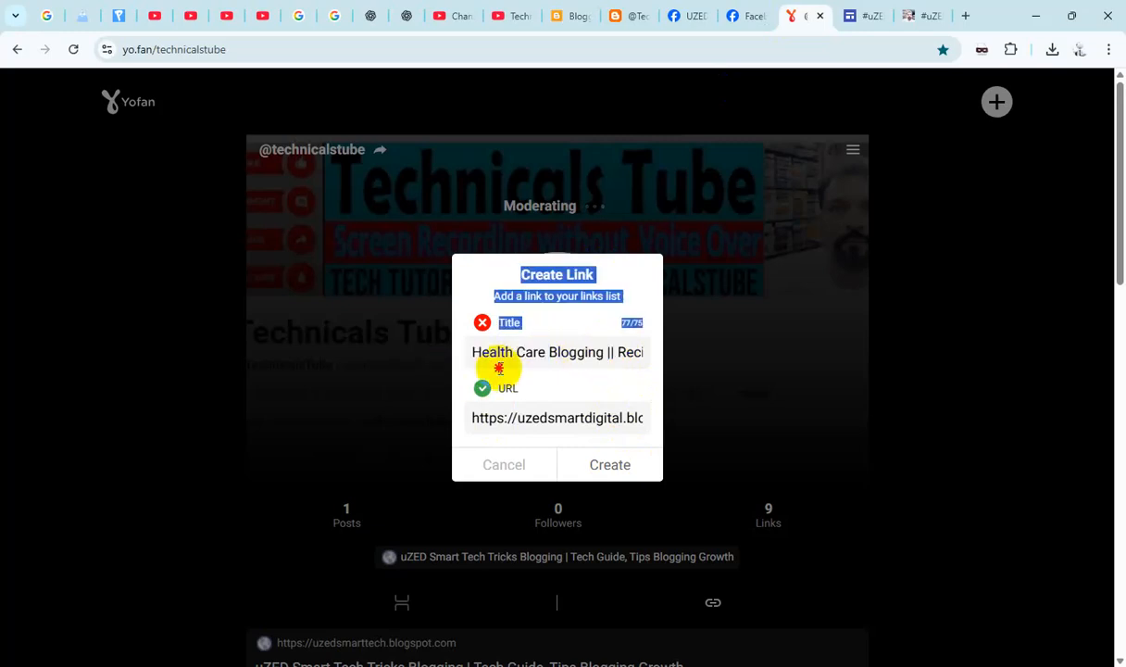
left_click(593, 352)
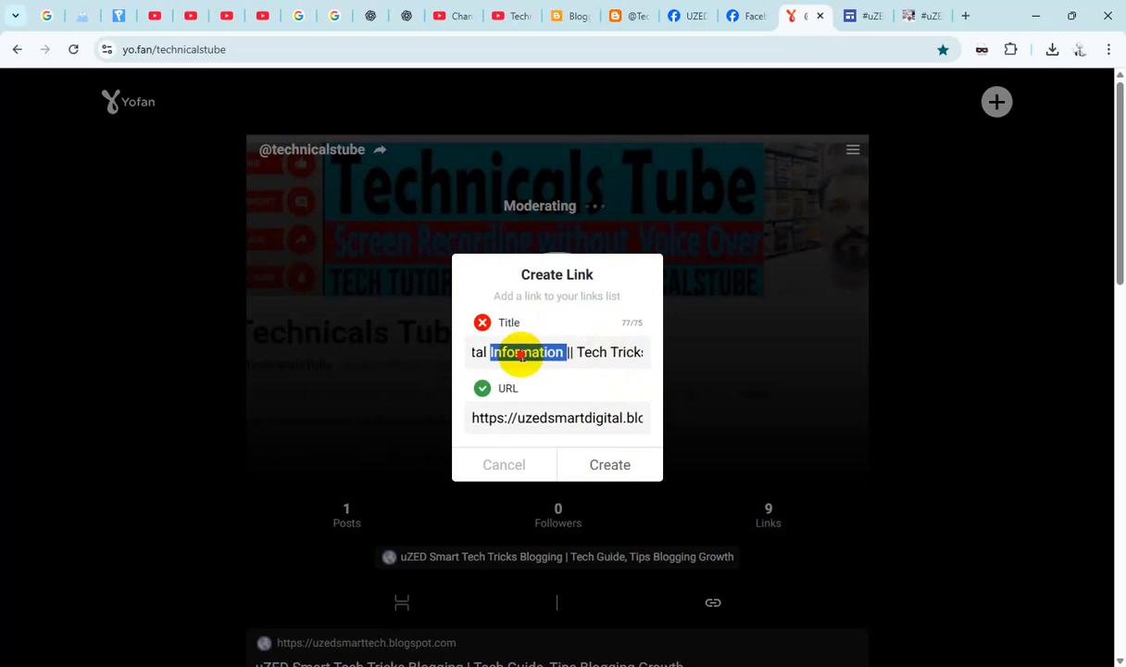
type("Inf")
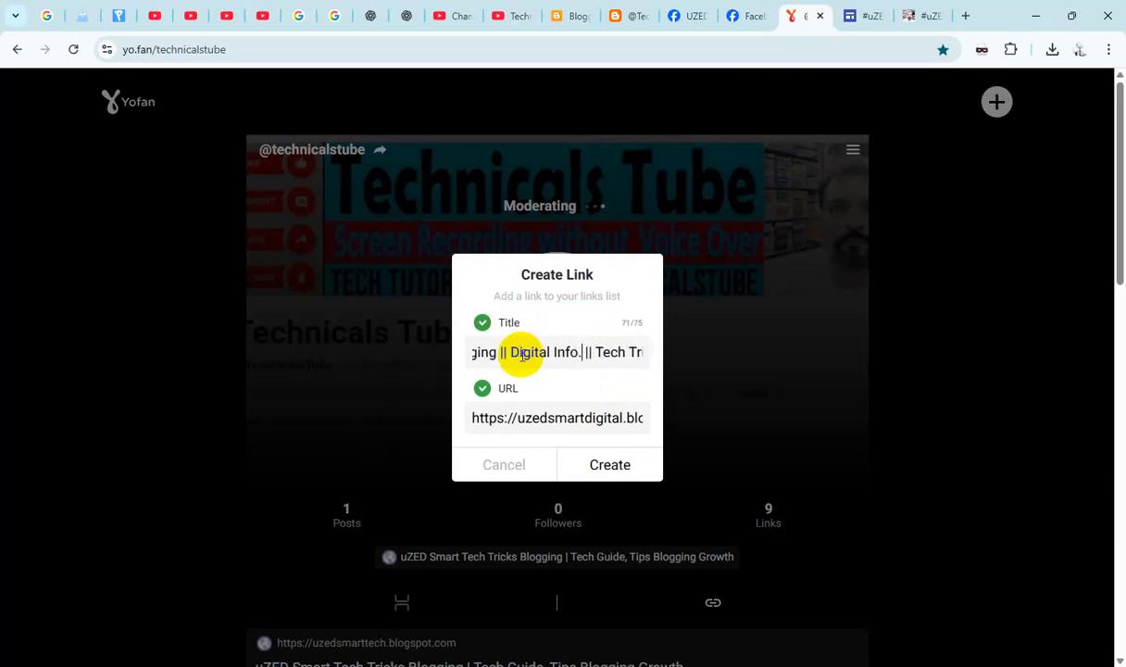
left_click(610, 464)
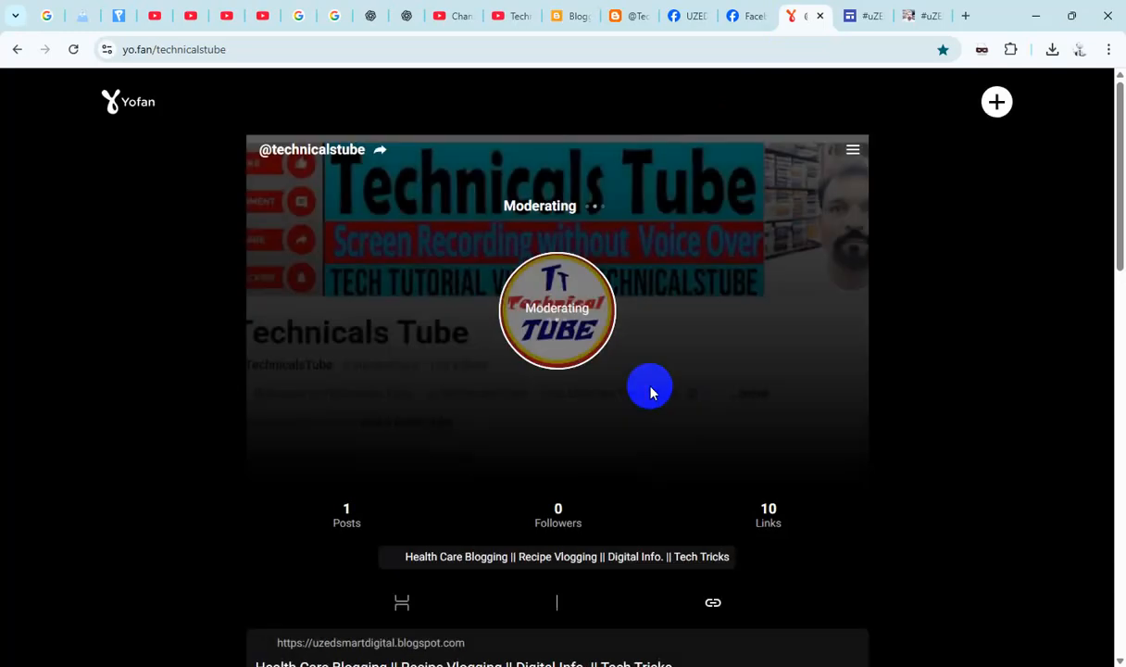
scroll(685, 396, "down", 3)
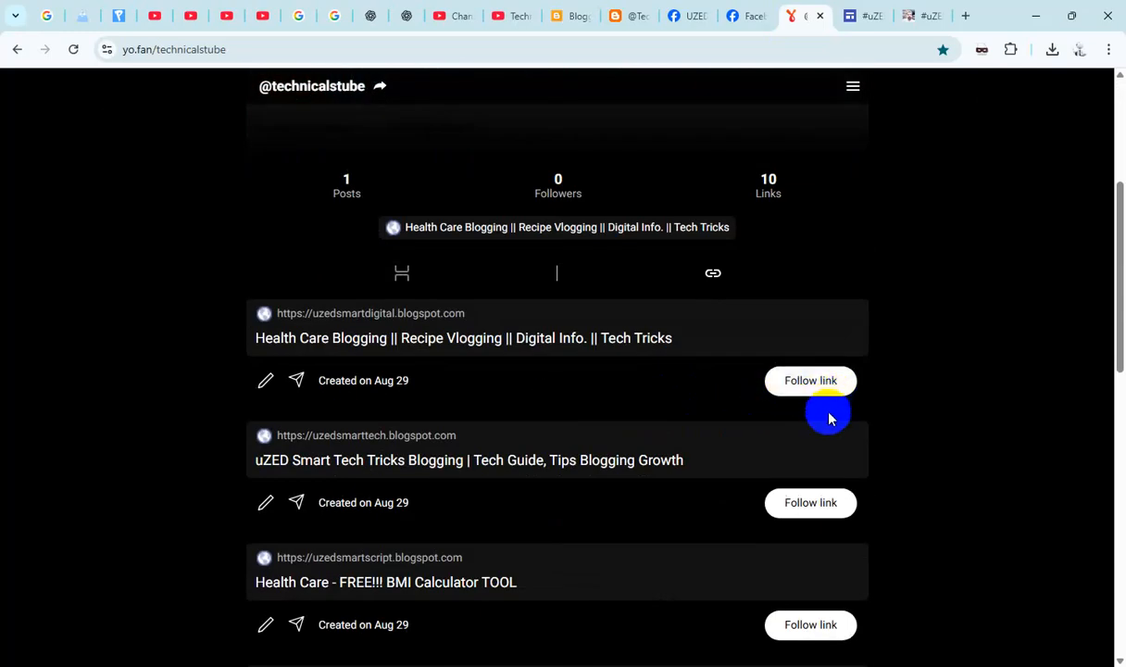
- Check the rest of the Google Sites home page for further links to add
left_click(912, 26)
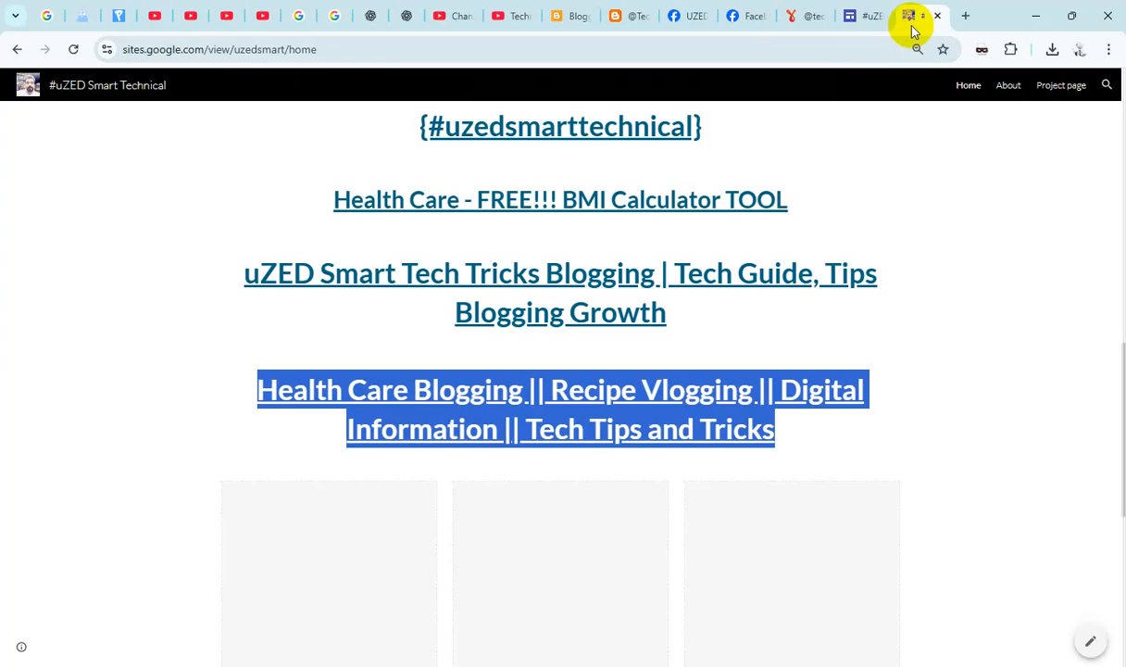
scroll(883, 321, "down", 5)
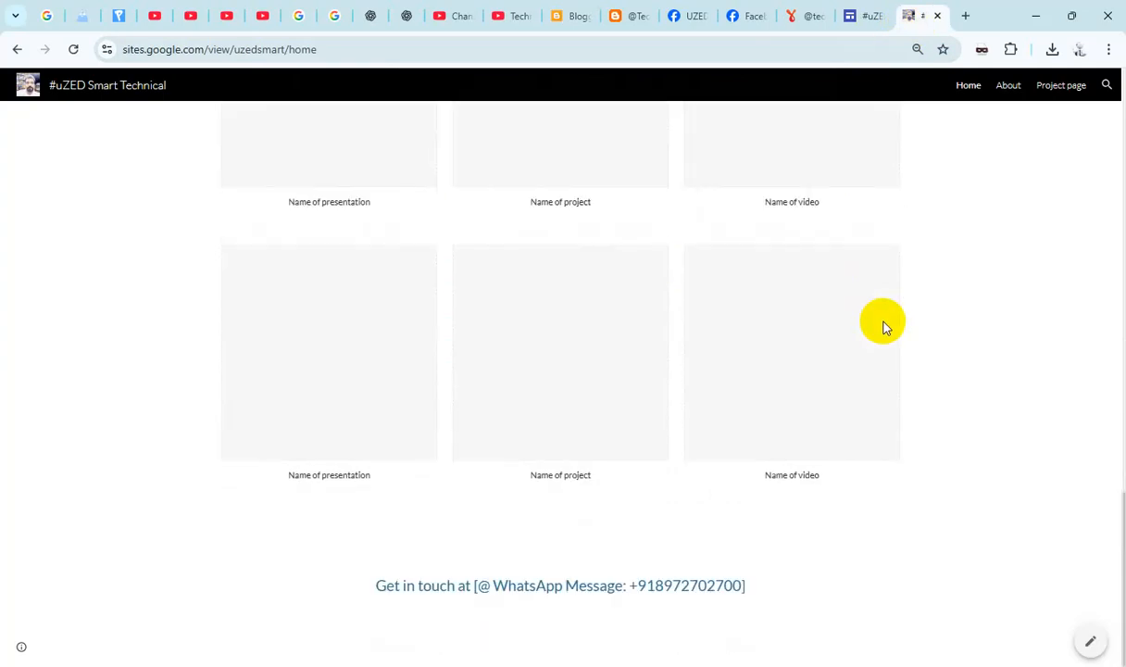
- Open the Tech-Related Social Website from the Google Sites home page and copy its heading "#uZED Smart Tech Guide"
scroll(883, 321, "up", 8)
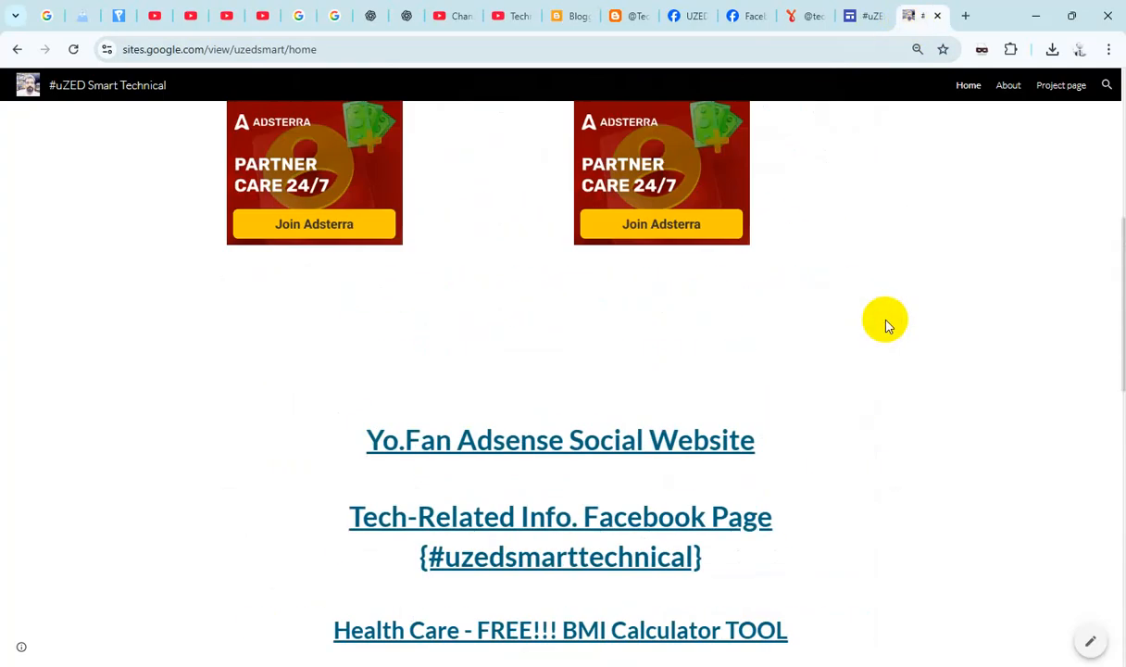
scroll(885, 324, "up", 5)
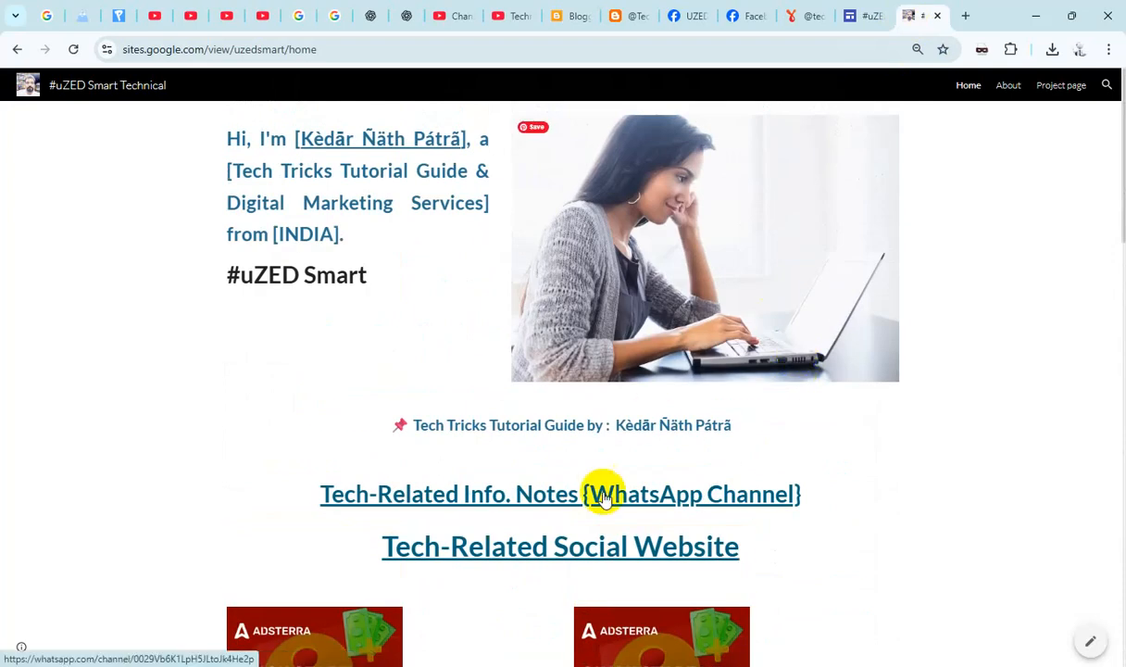
left_click(592, 547)
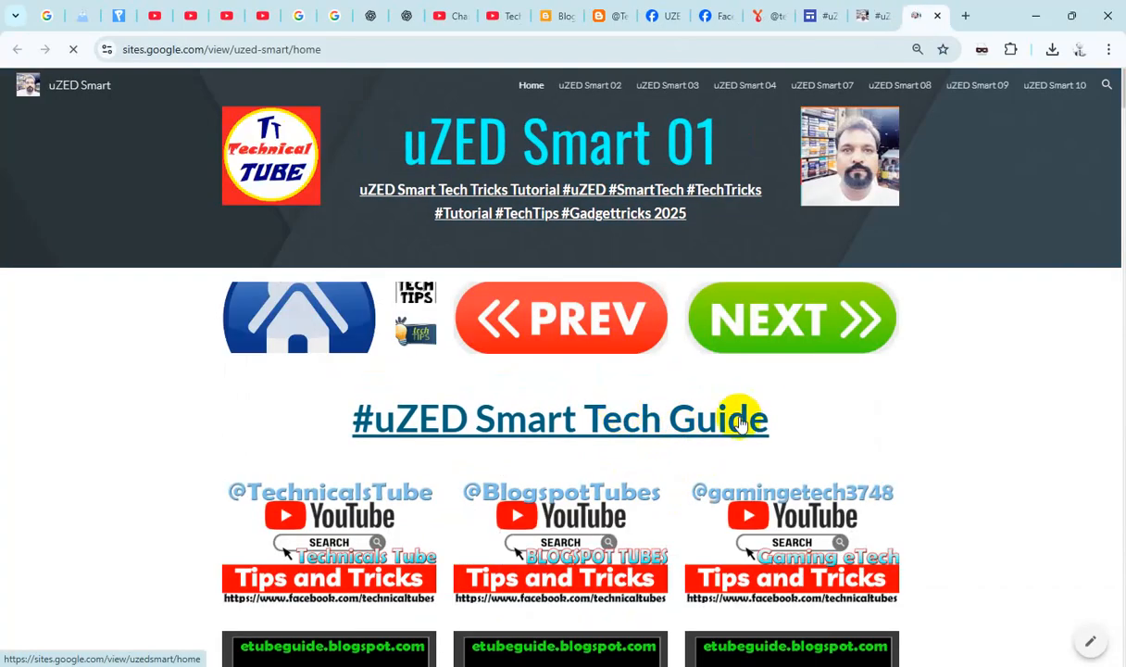
left_click_drag(778, 417, 322, 422)
key("ctrl+c")
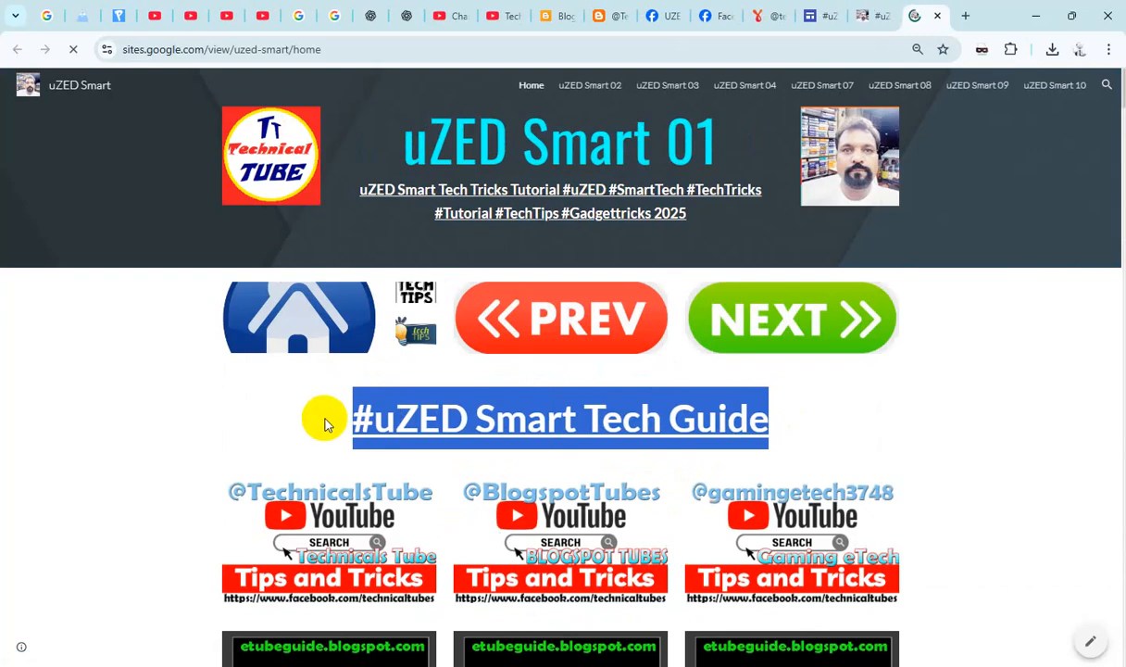
- Start a new link on the technicalstube YoFan profile and title it "#uZED Smart Tech Guide"
left_click(765, 28)
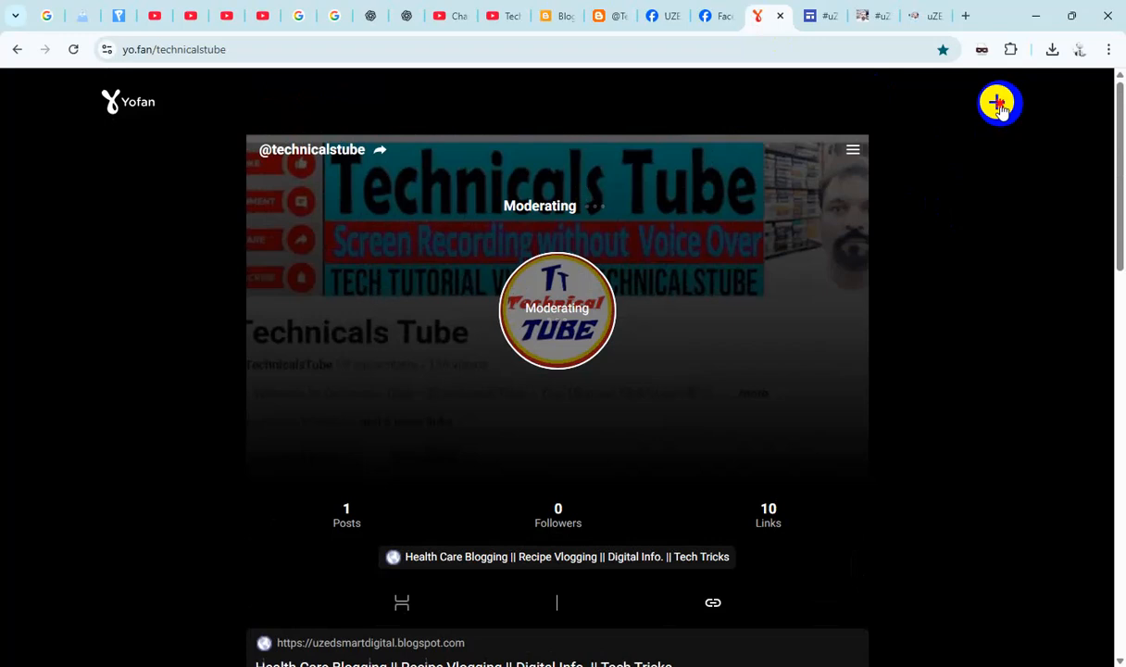
left_click(999, 103)
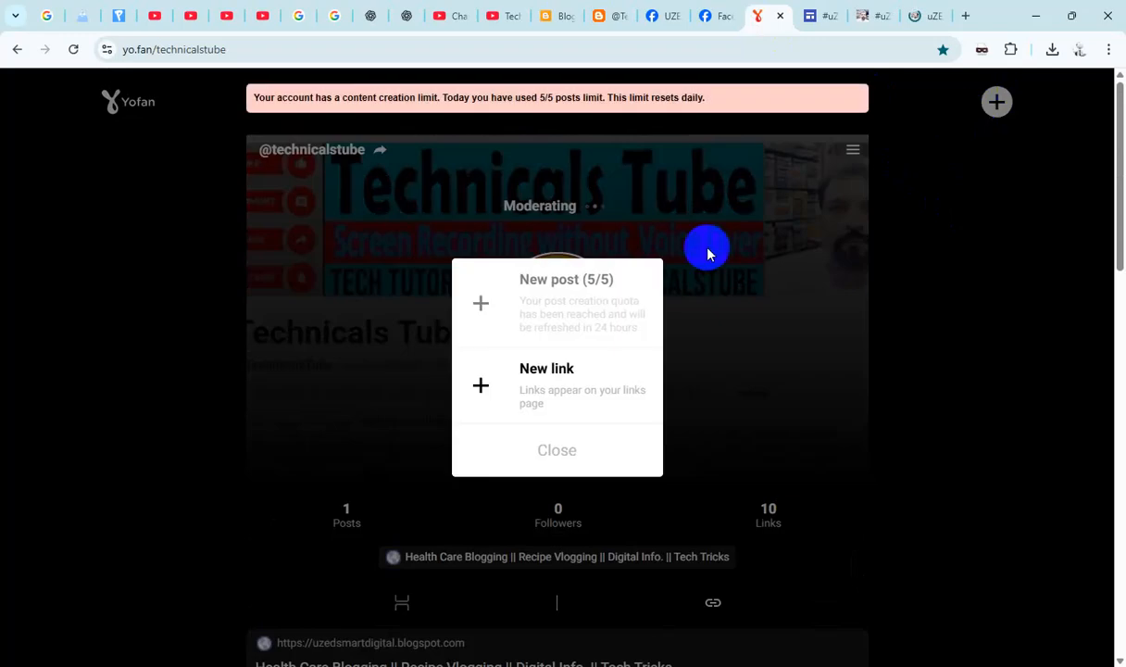
left_click(593, 380)
left_click(524, 416)
key("ctrl+v")
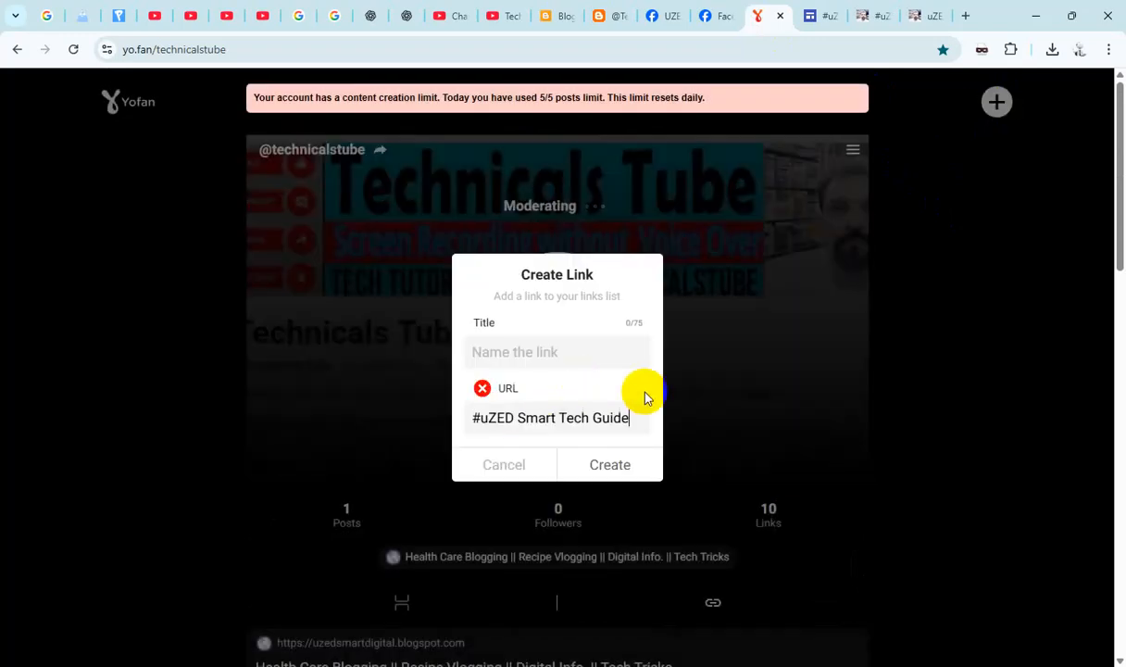
key("ctrl+v")
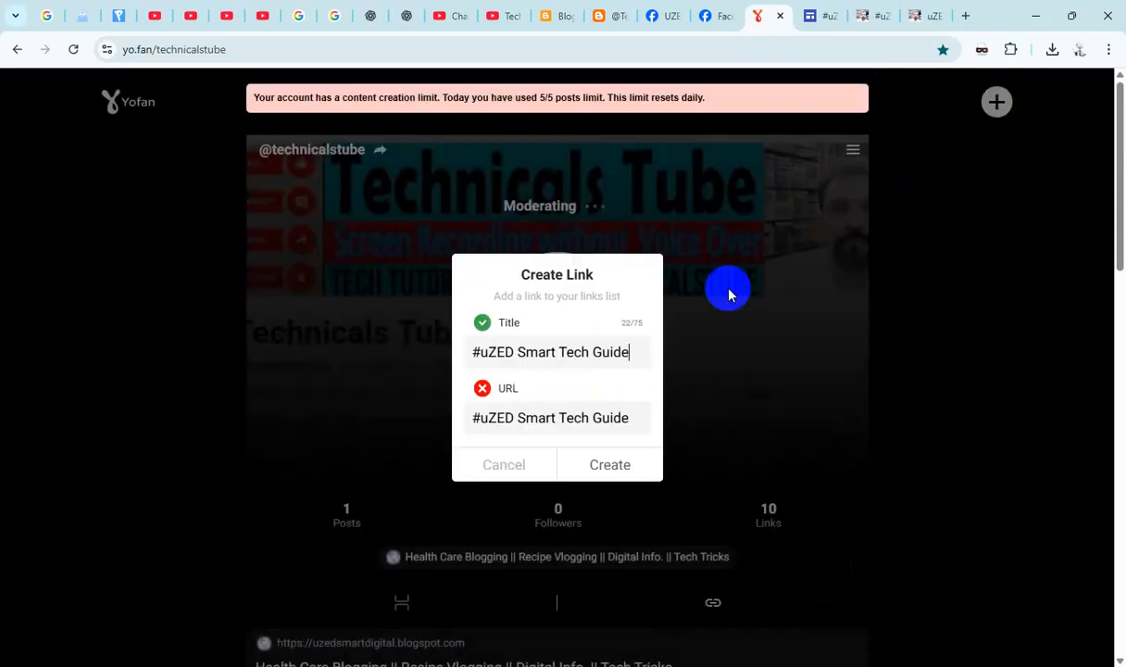
left_click(921, 17)
double_click(447, 57)
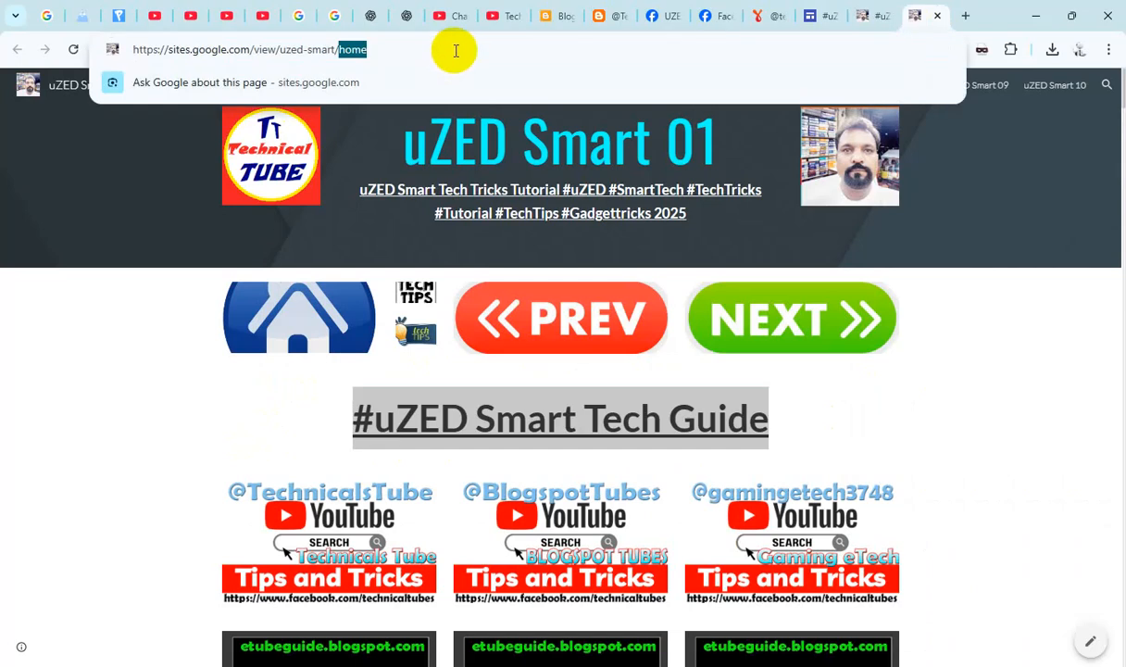
left_click(456, 51)
left_click(762, 16)
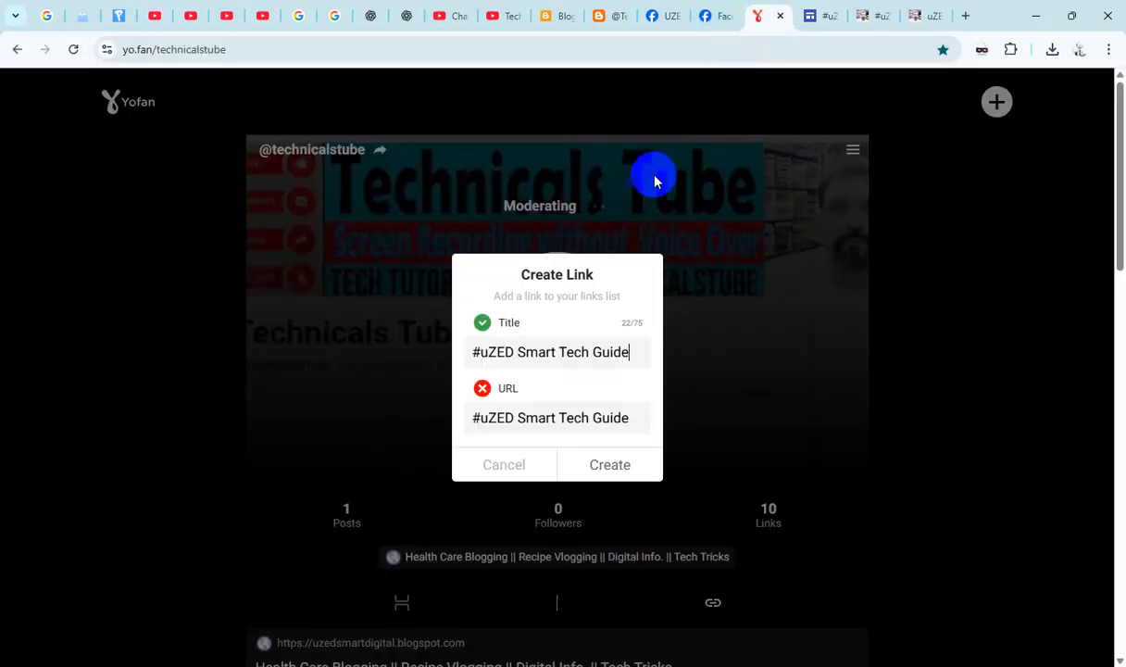
triple_click(535, 417)
key("ctrl+v")
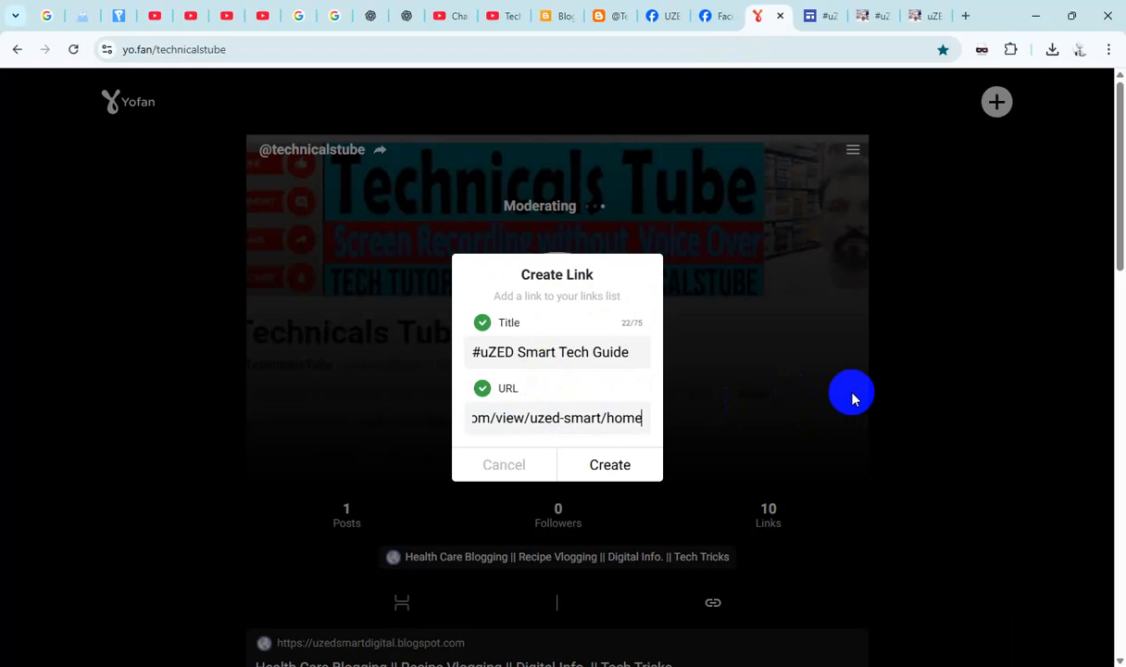
left_click(611, 465)
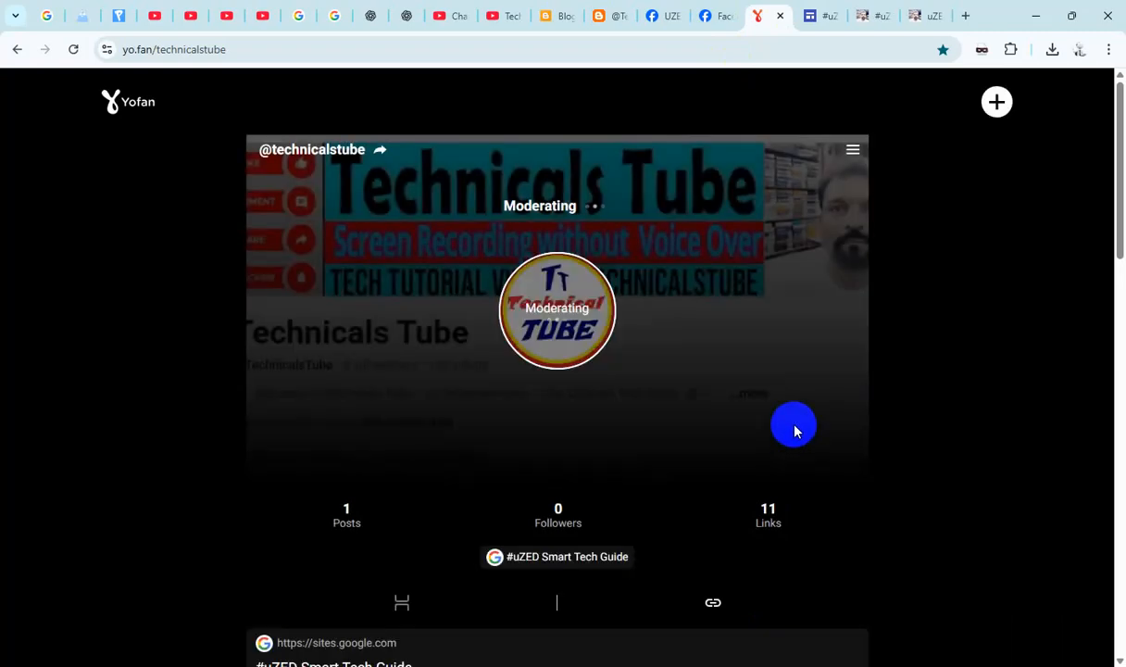
- Close the uZED Smart 01 site and return to the #uZED Smart Technical home page
left_click(920, 18)
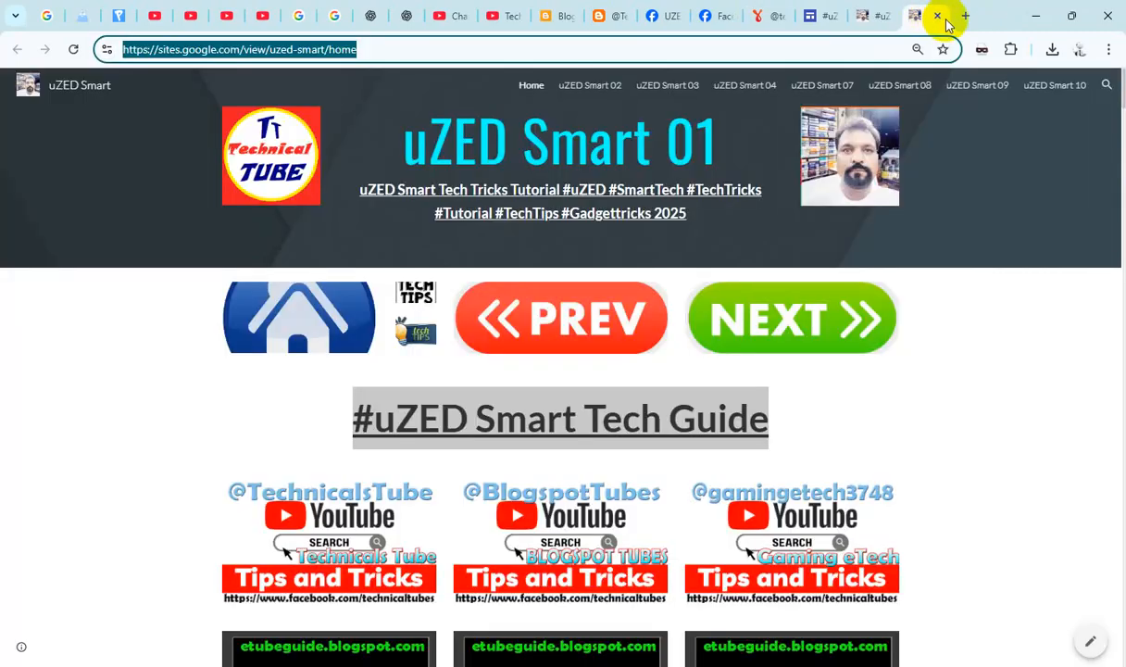
left_click(938, 17)
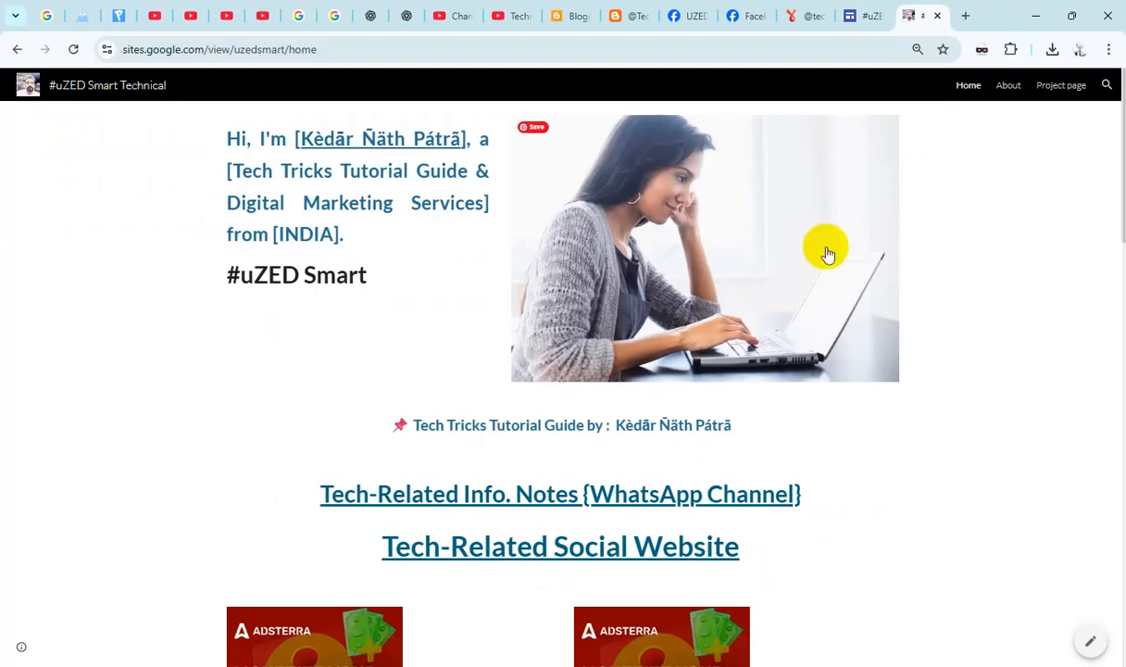
left_click(542, 556)
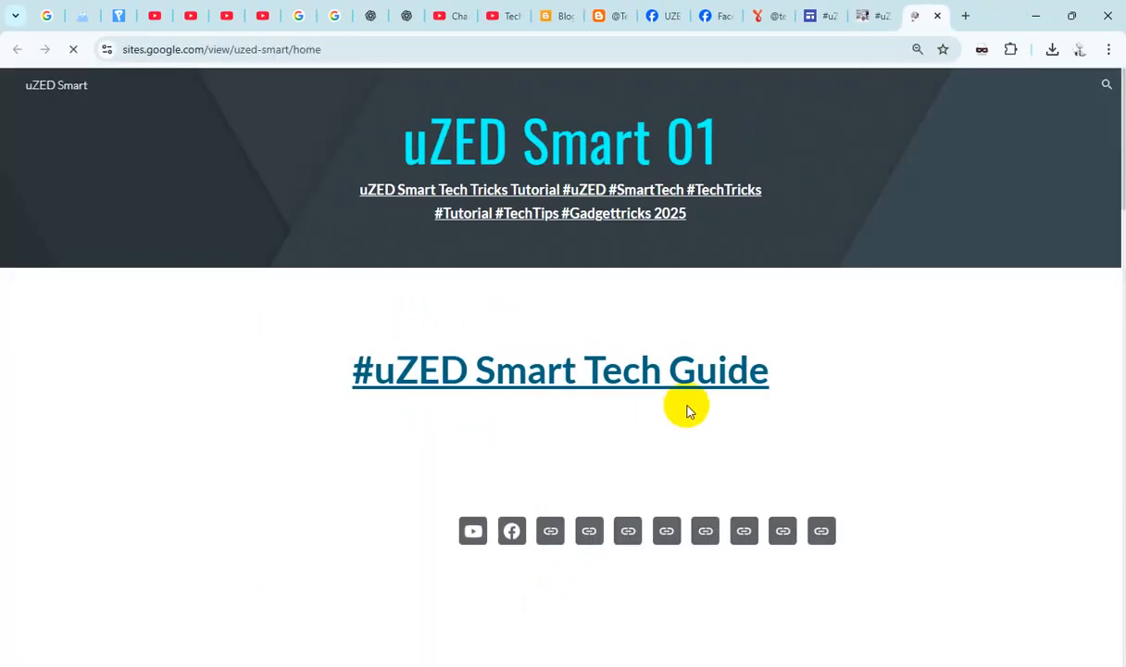
left_click(937, 15)
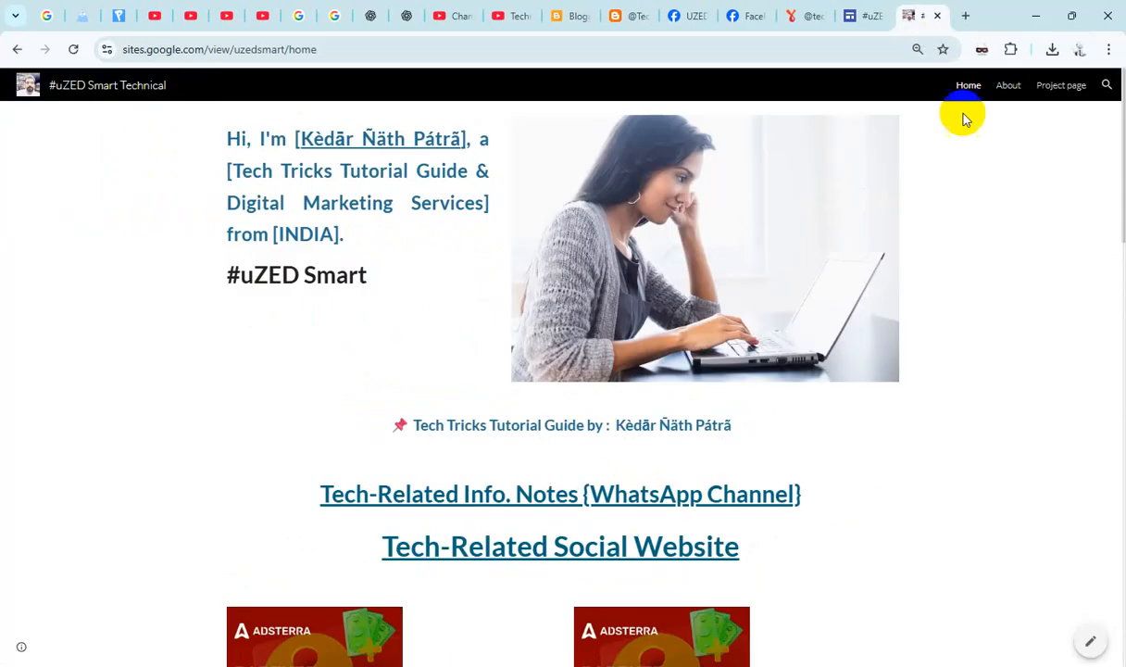
left_click(557, 494)
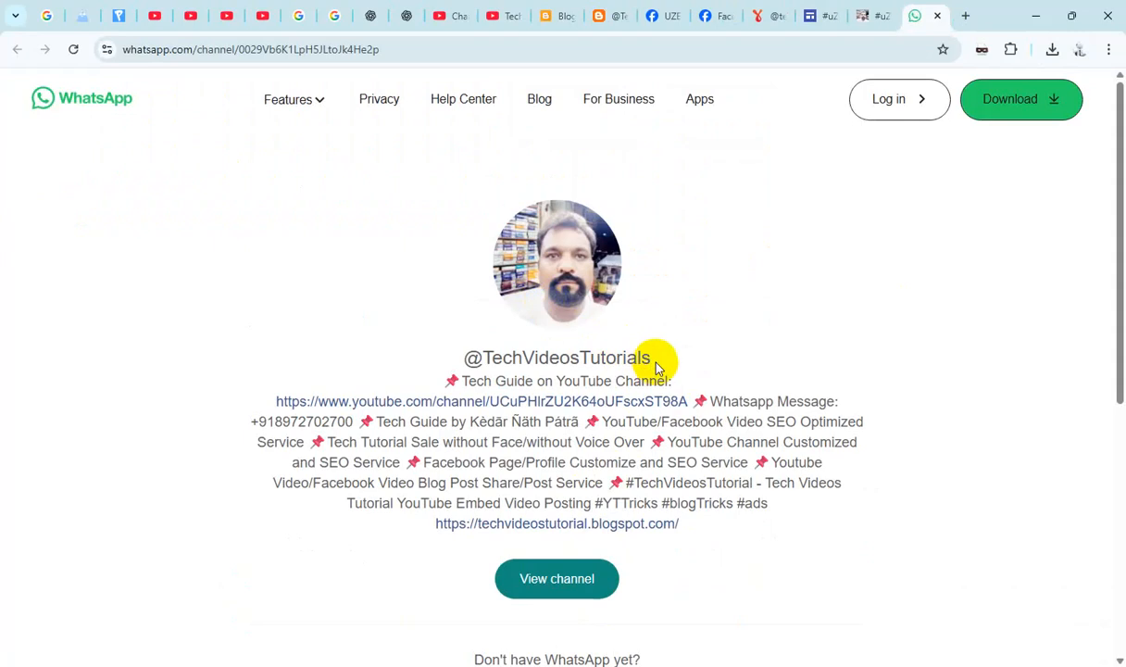
left_click_drag(655, 364, 435, 364)
key("ctrl+c")
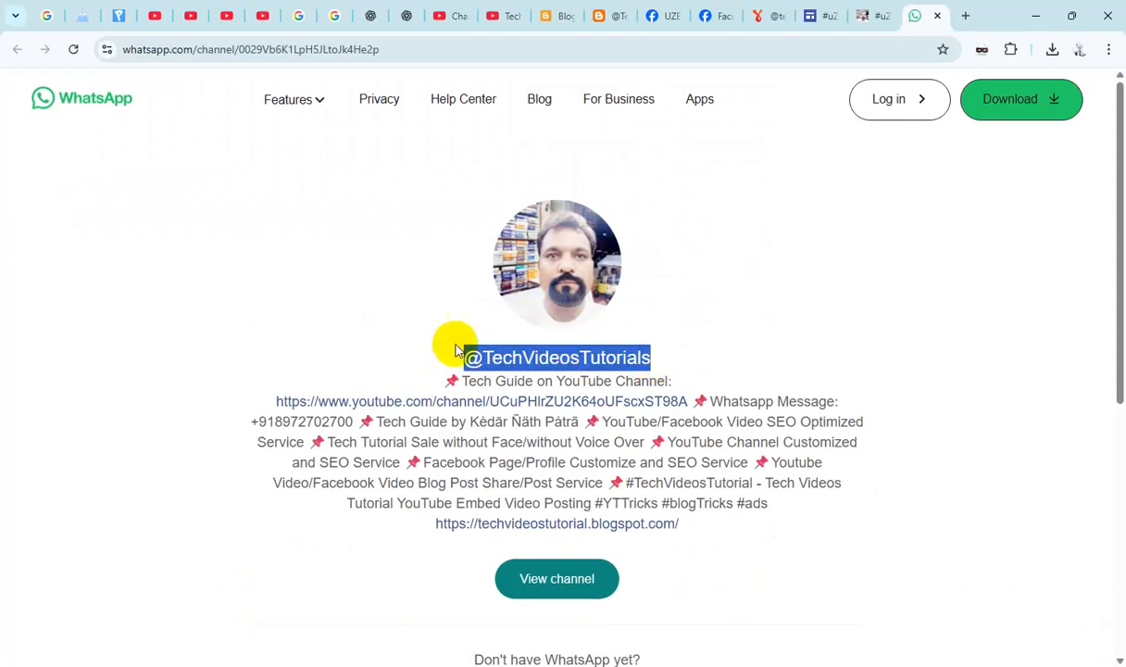
left_click(755, 18)
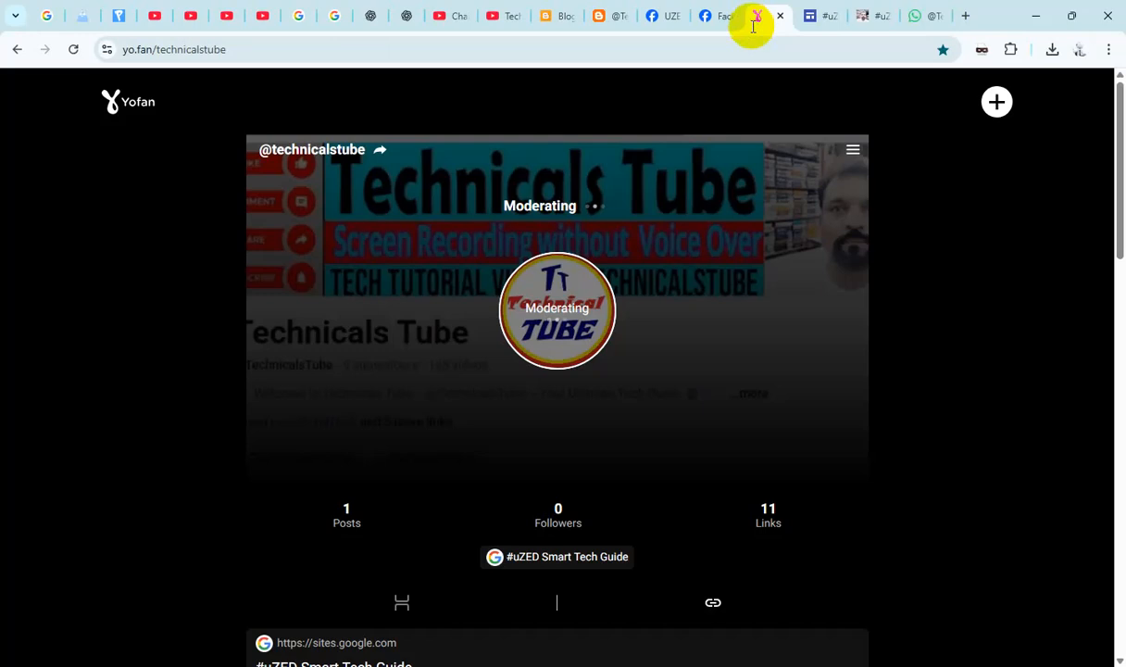
left_click(996, 101)
left_click(552, 372)
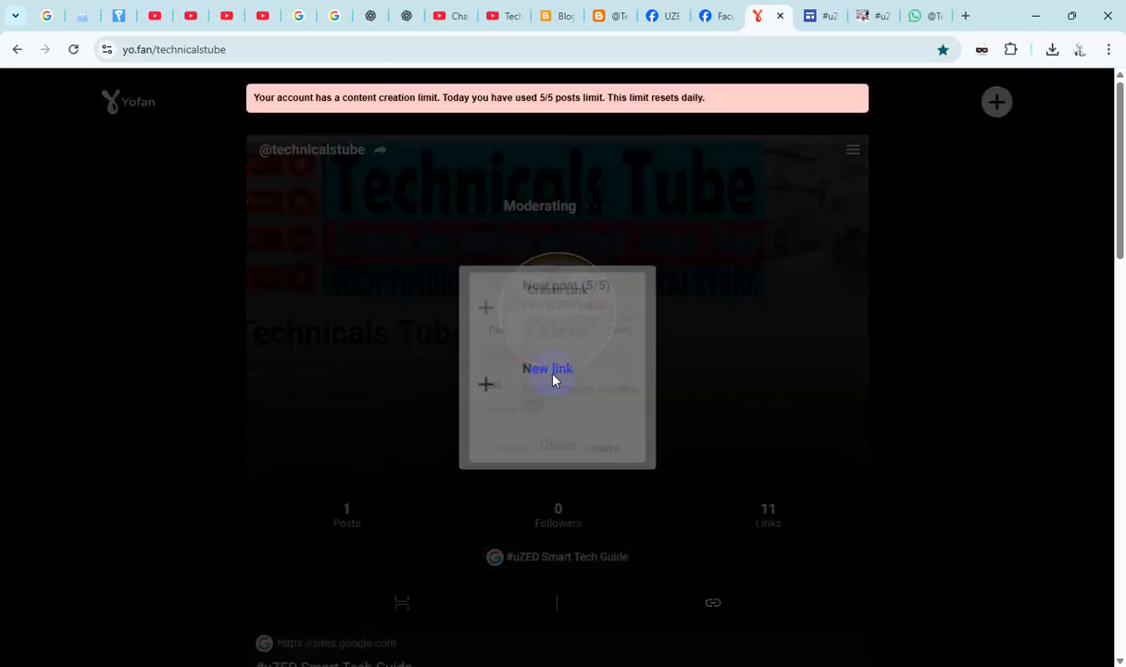
key("ctrl+v")
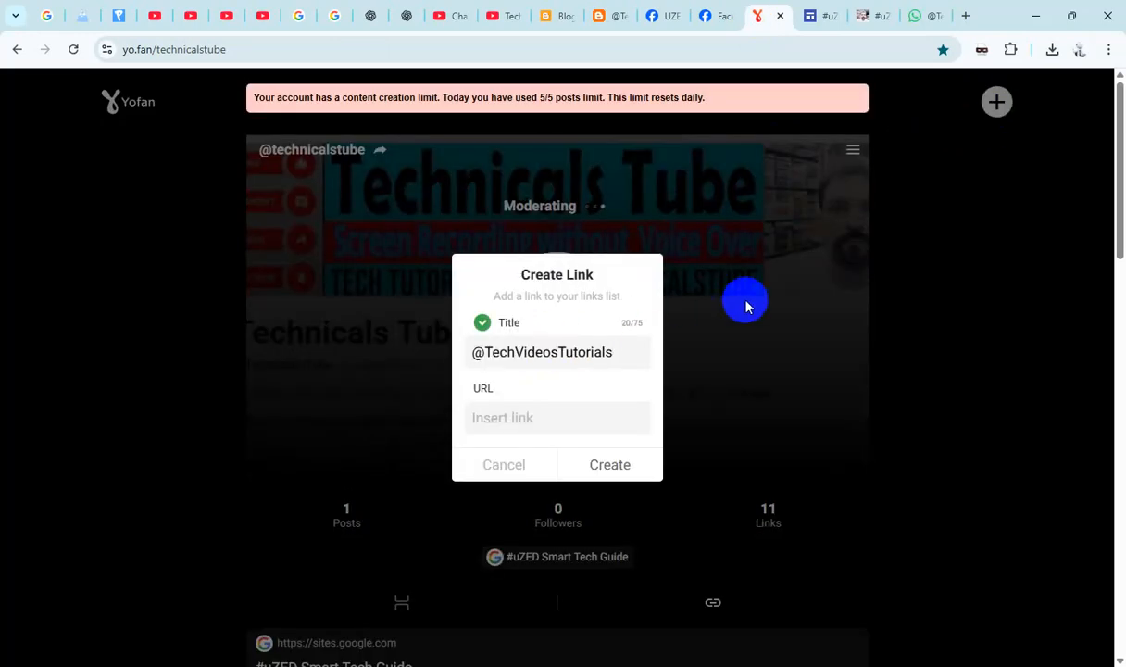
- Extend the new link's title with "{WhatsApp Channel}" after the channel name
type("{")
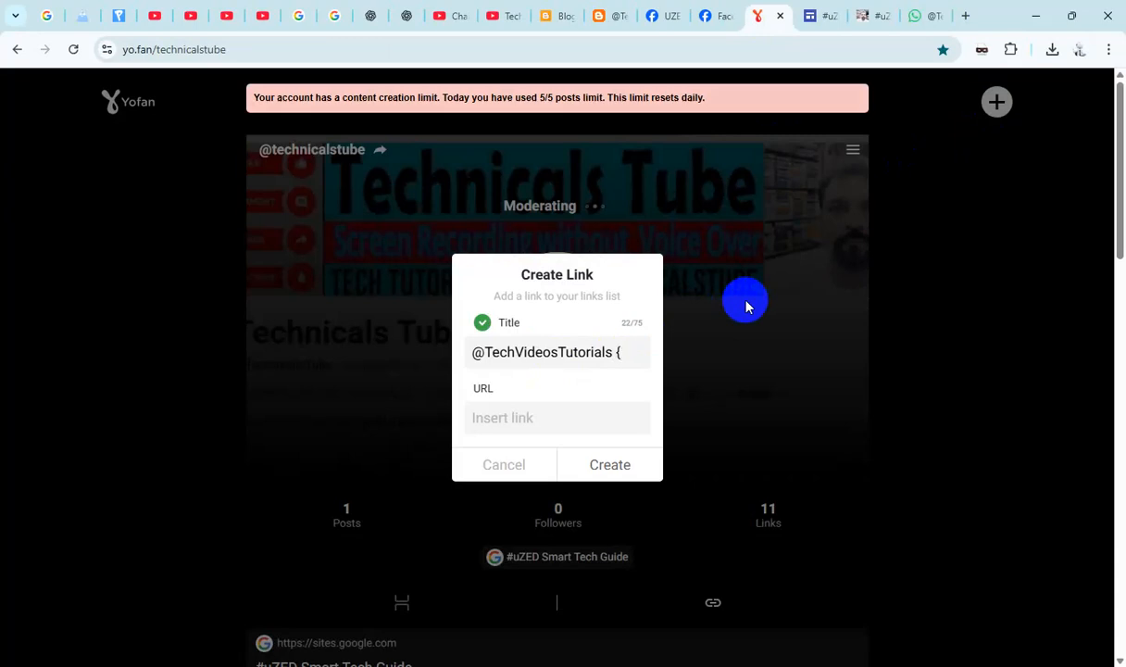
type("WhatsAp")
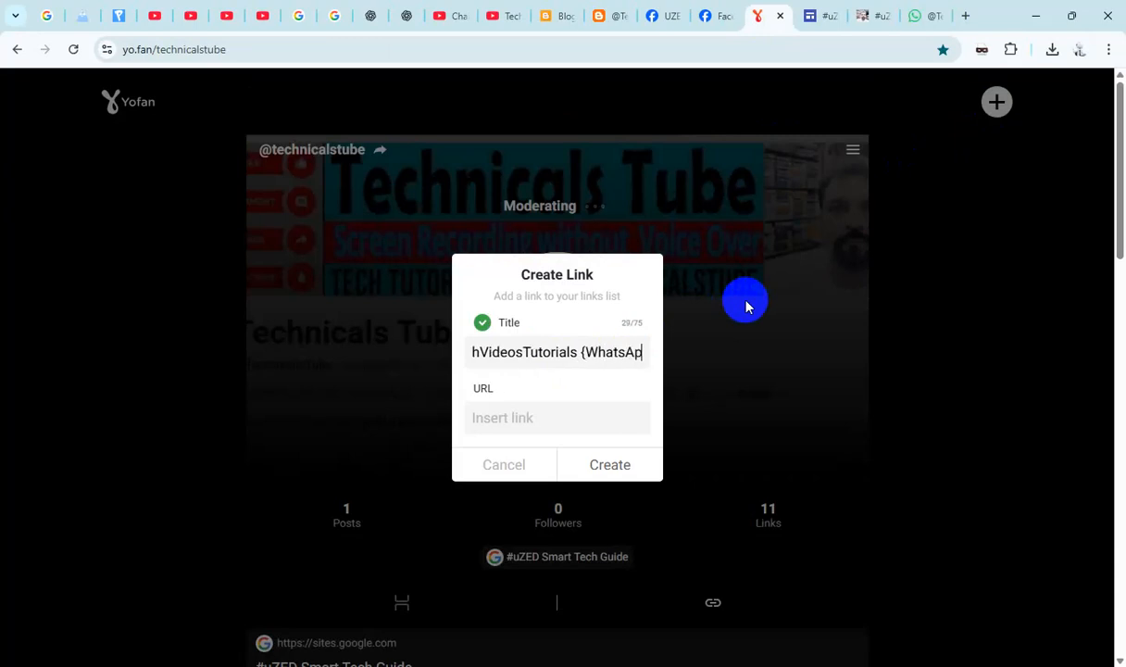
type("p Channel")
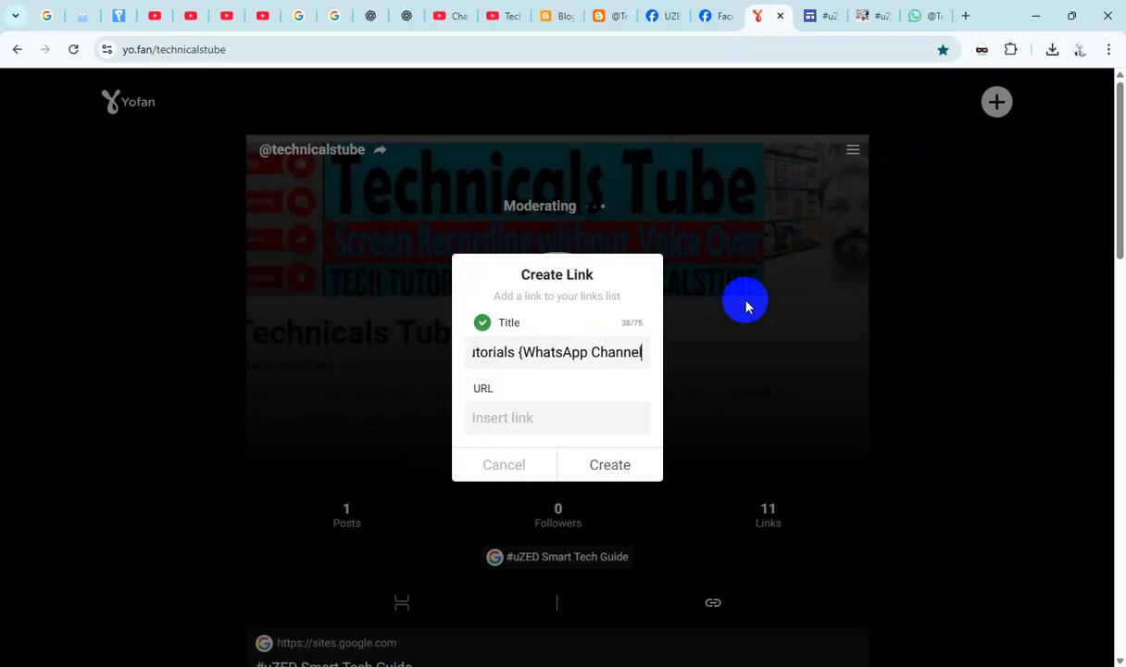
type("}")
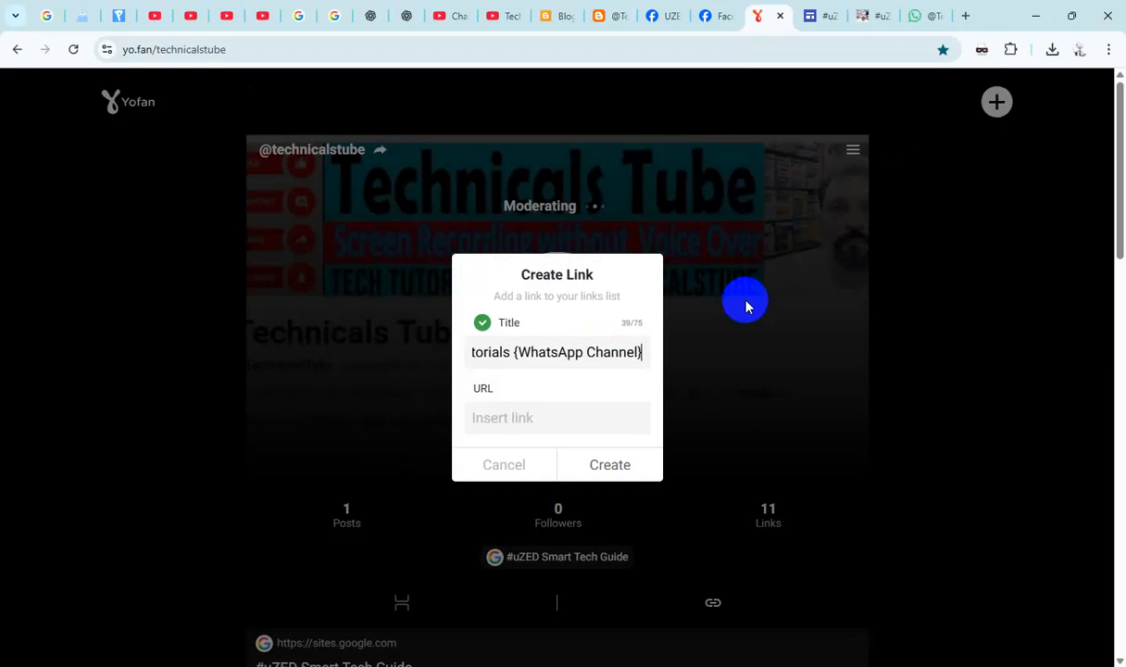
- Use the WhatsApp channel's page address as the new link's URL and create the link
left_click(922, 16)
left_click(513, 56)
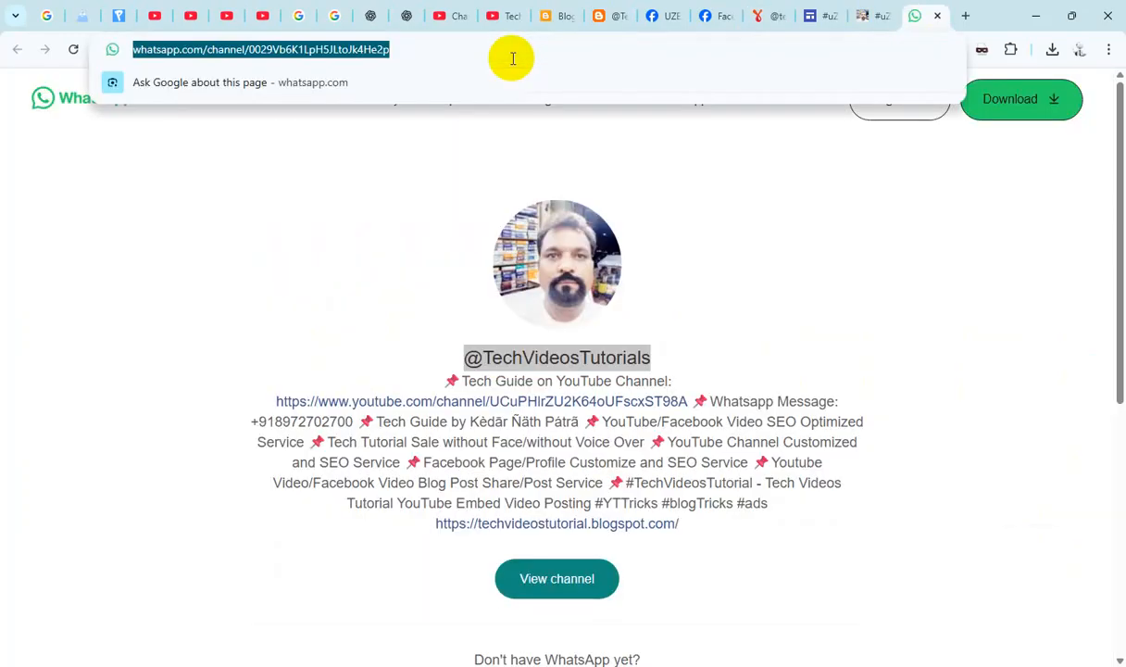
key("ctrl+x")
left_click(769, 17)
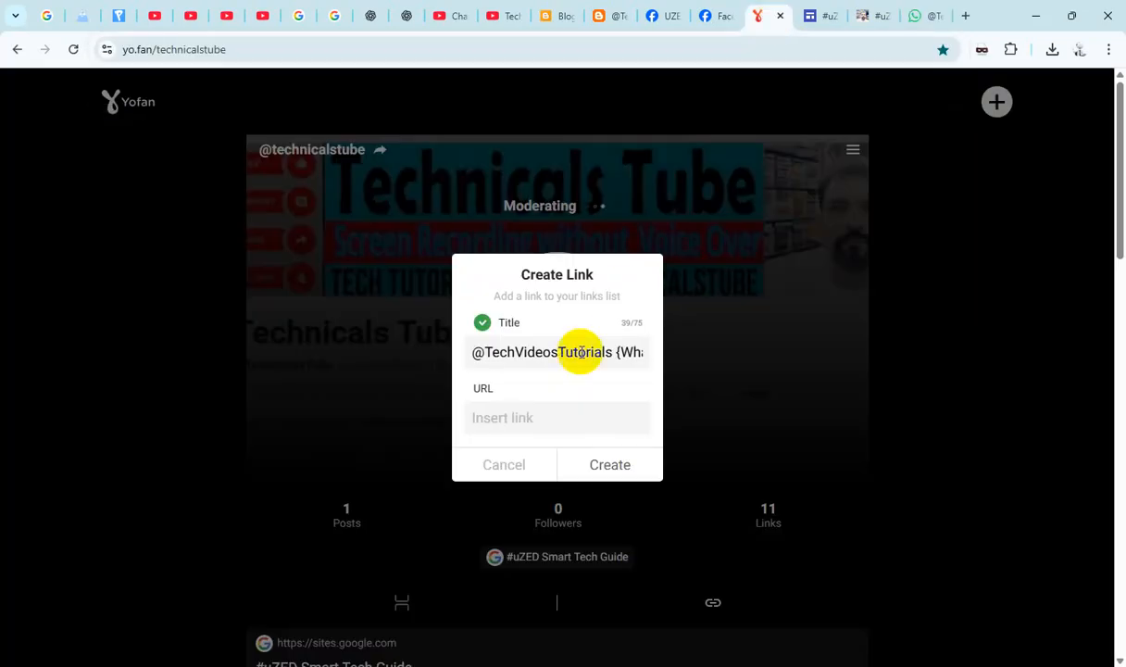
left_click(524, 417)
key("ctrl+v")
left_click(613, 464)
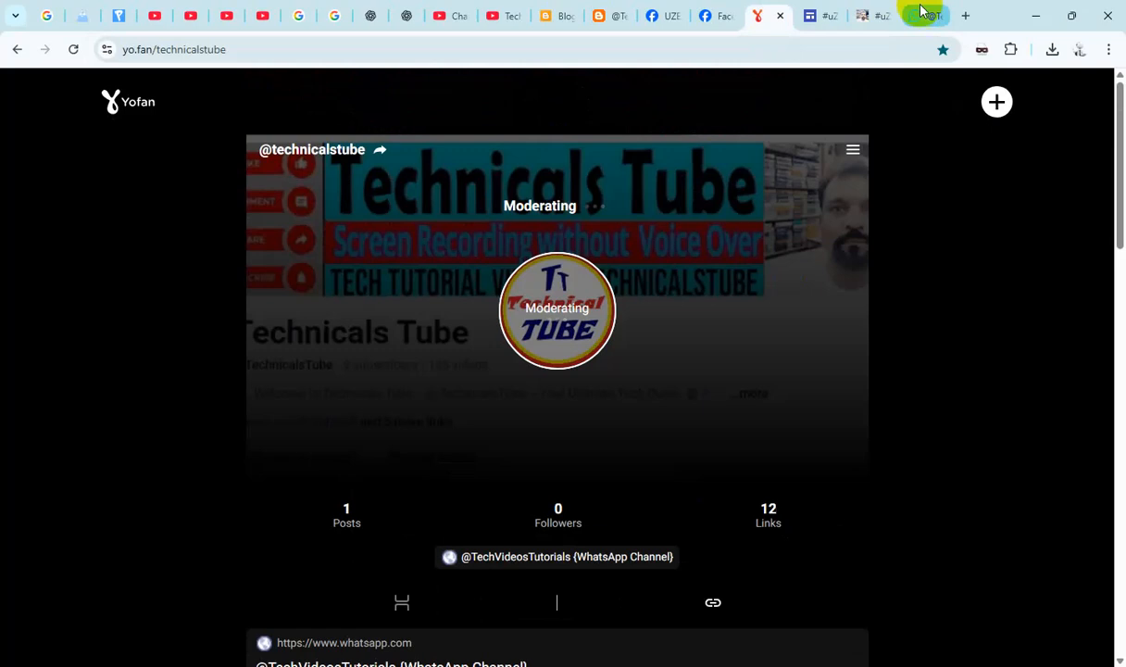
- Close the WhatsApp channel and both Google Sites pages, and review the links list on the YoFan profile
left_click(924, 14)
left_click(938, 19)
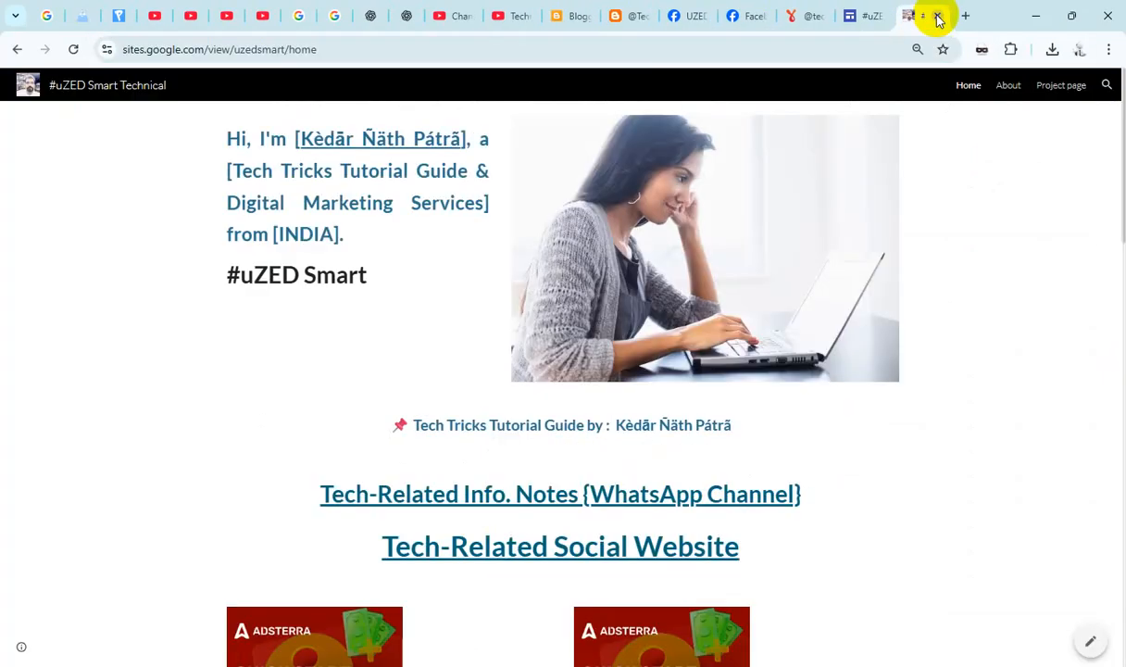
left_click(938, 19)
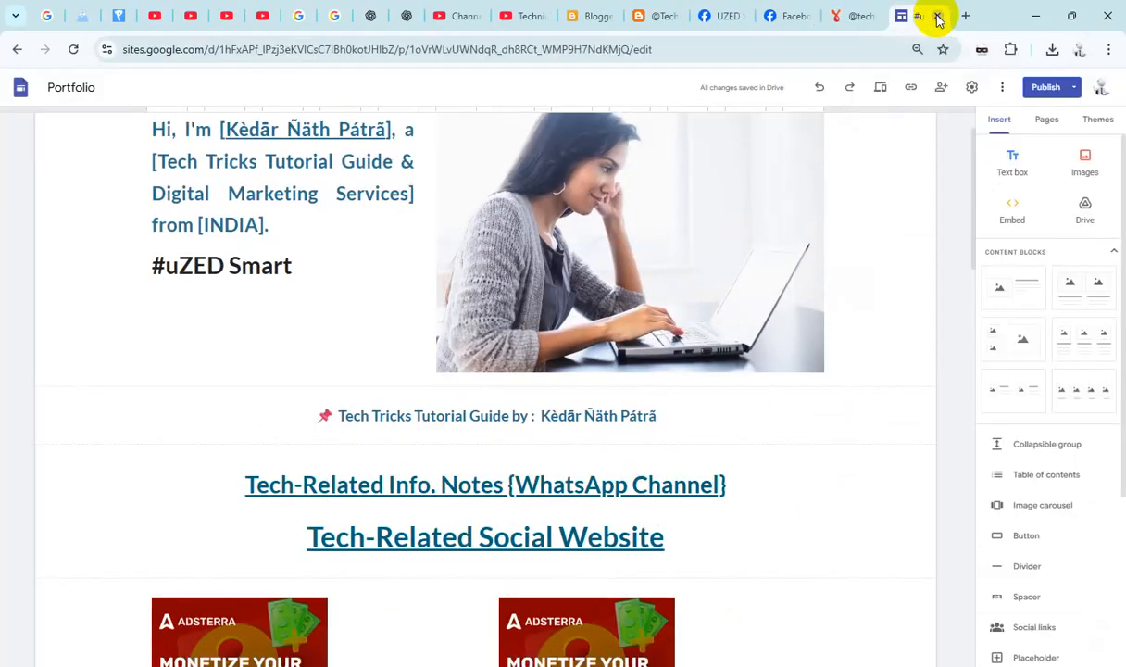
left_click(938, 19)
scroll(764, 291, "down", 8)
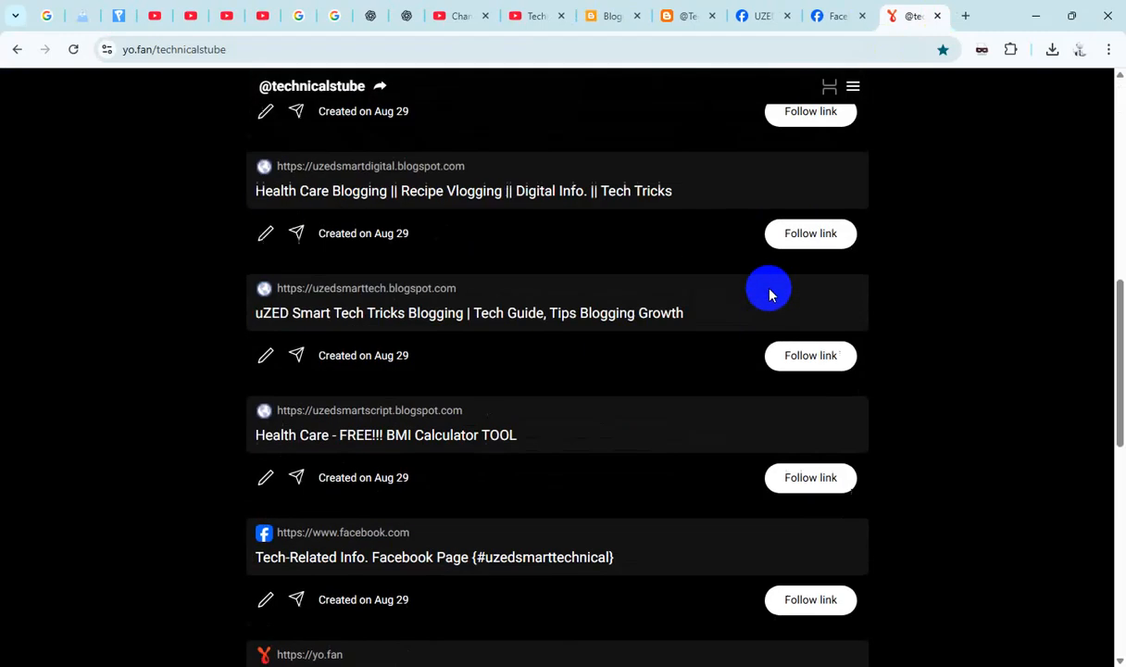
scroll(770, 294, "down", 8)
scroll(770, 295, "up", 15)
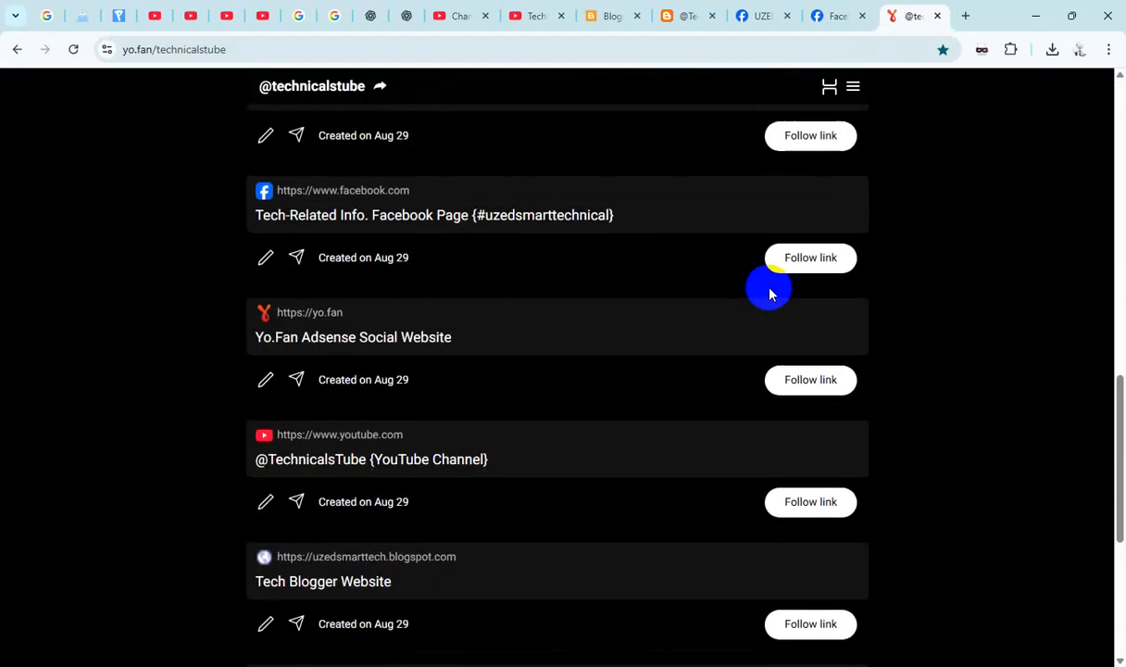